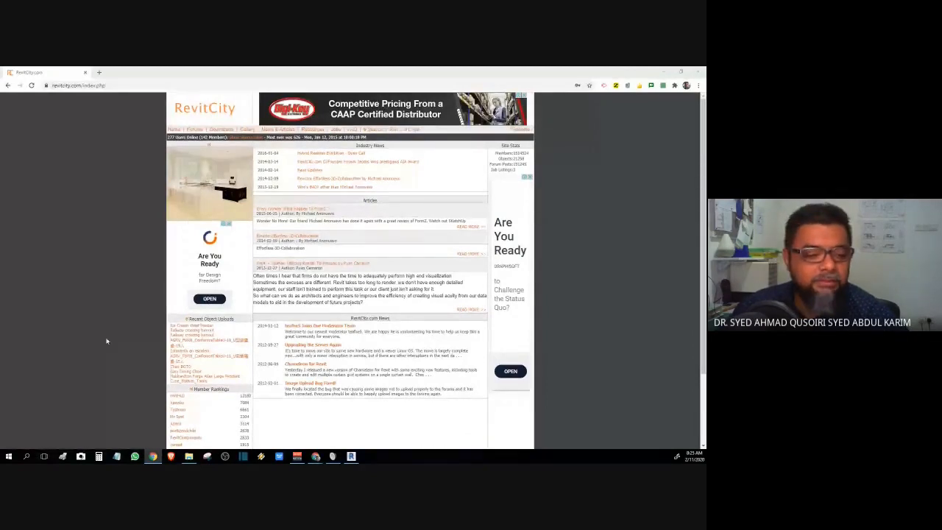
- Move the course files folder window aside and log in to RevitCity with the saved member credentials
scroll(106, 340, down, 1)
scroll(106, 340, down, 2)
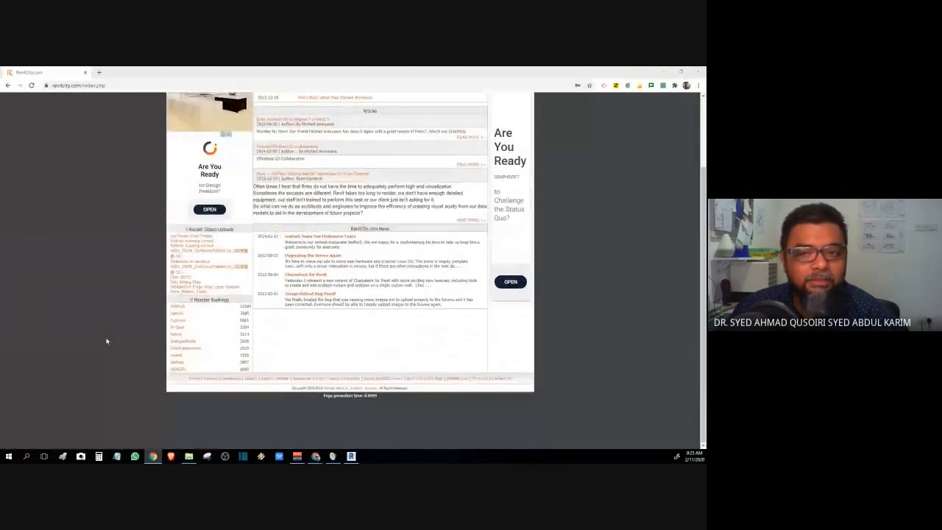
scroll(105, 341, up, 3)
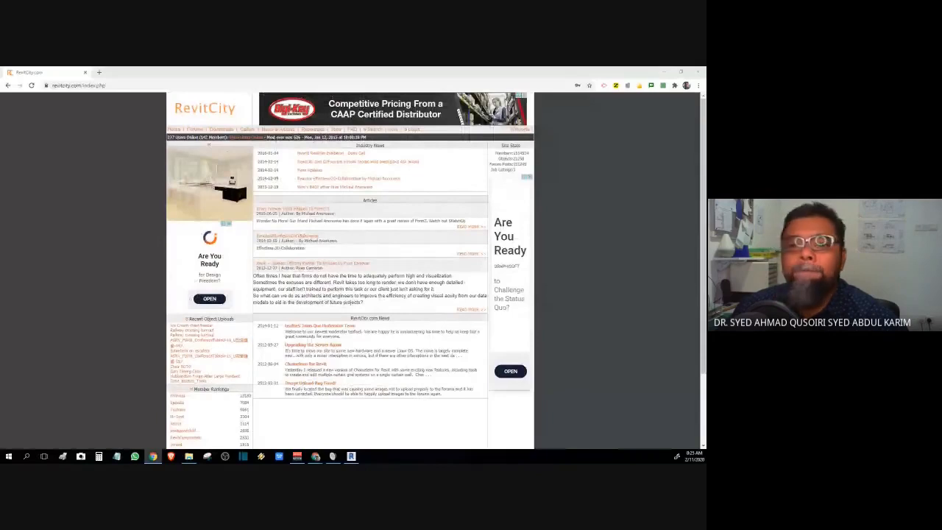
key(alt+Tab)
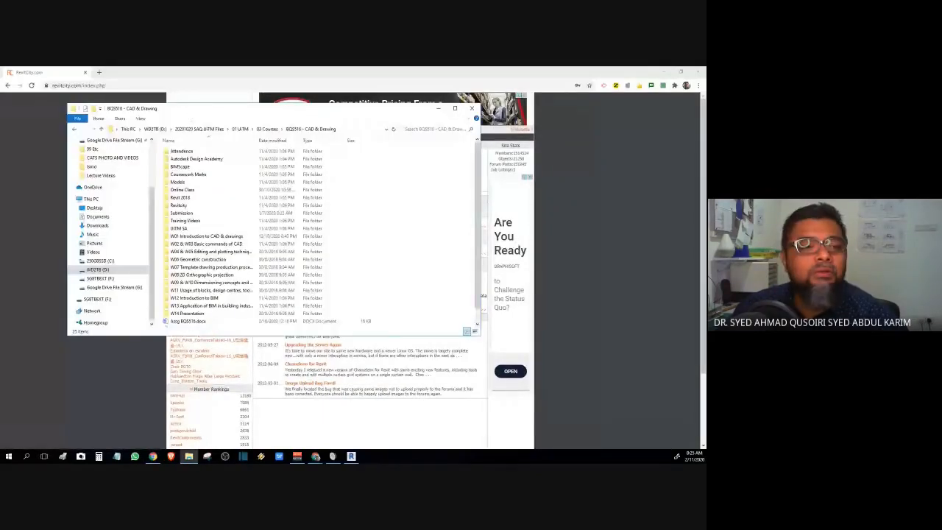
drag(335, 107, 4, 111)
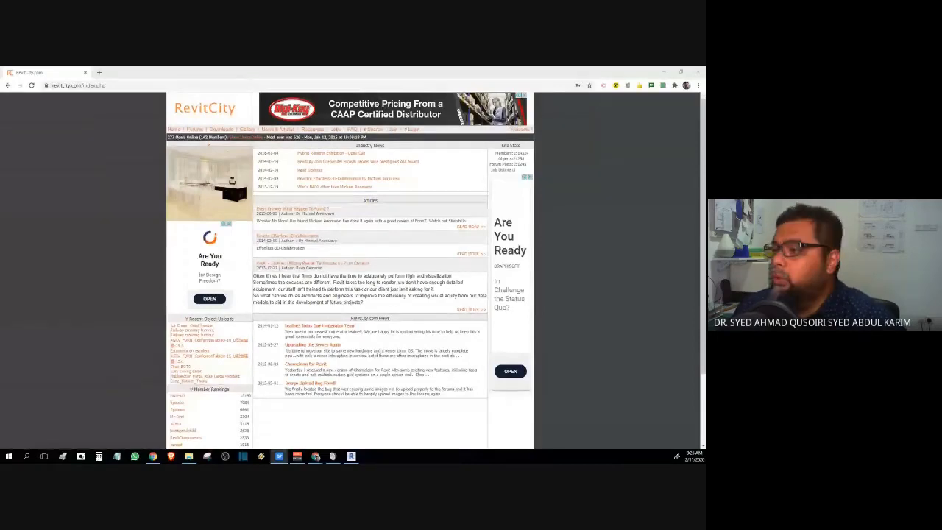
click(415, 130)
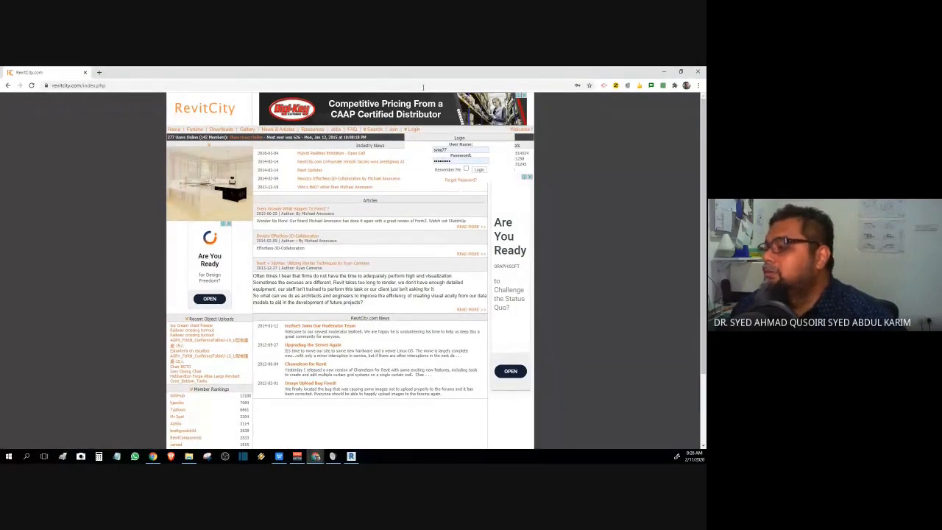
click(479, 170)
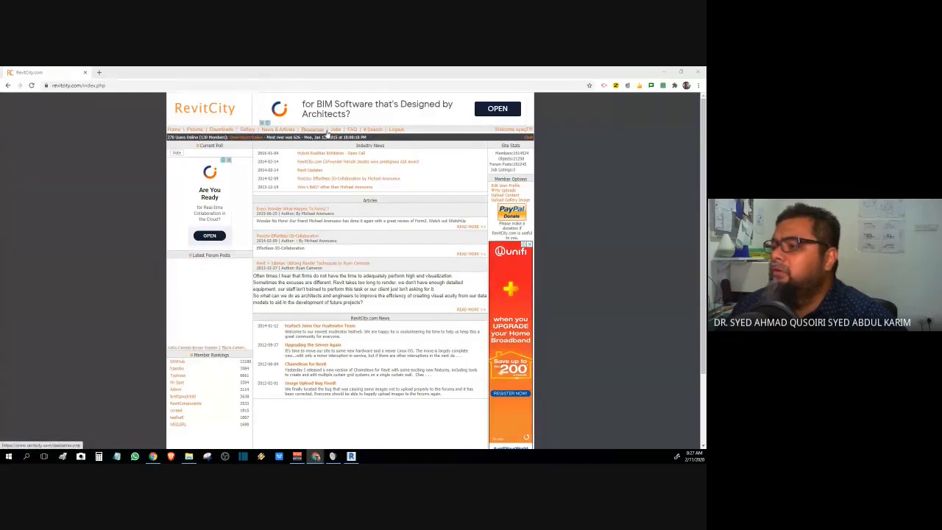
- Search the RevitCity downloads for doors
click(373, 129)
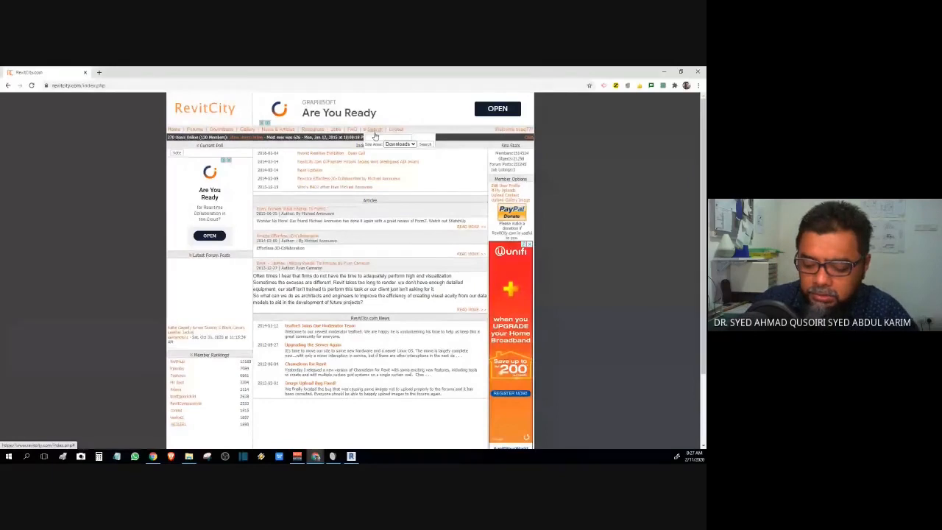
click(374, 137)
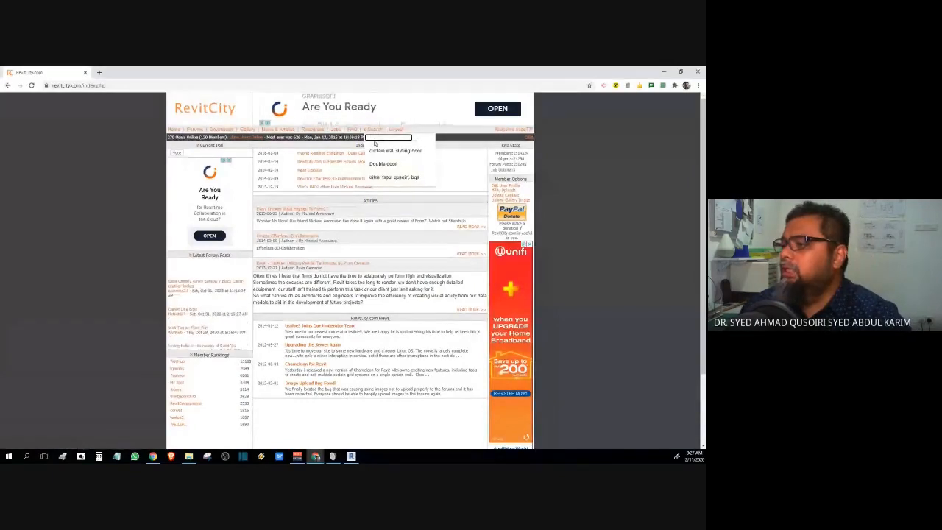
text(d)
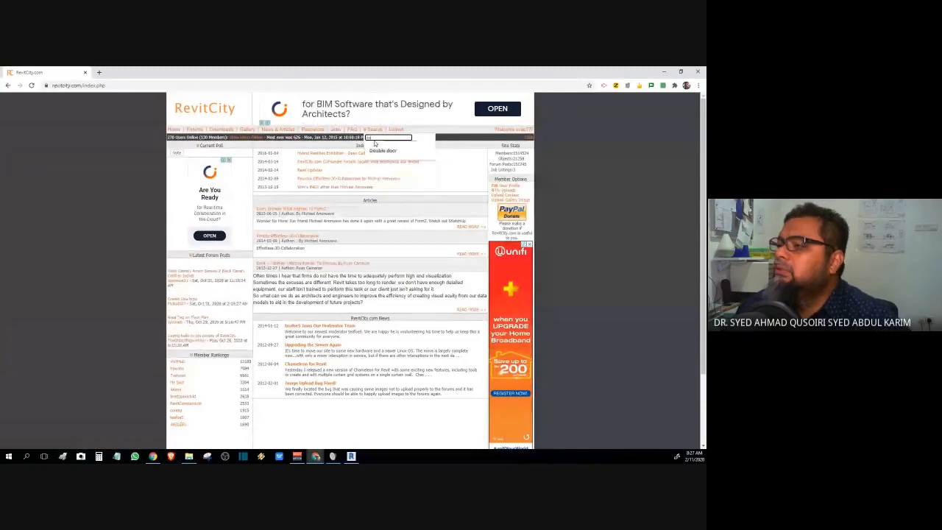
key(Return)
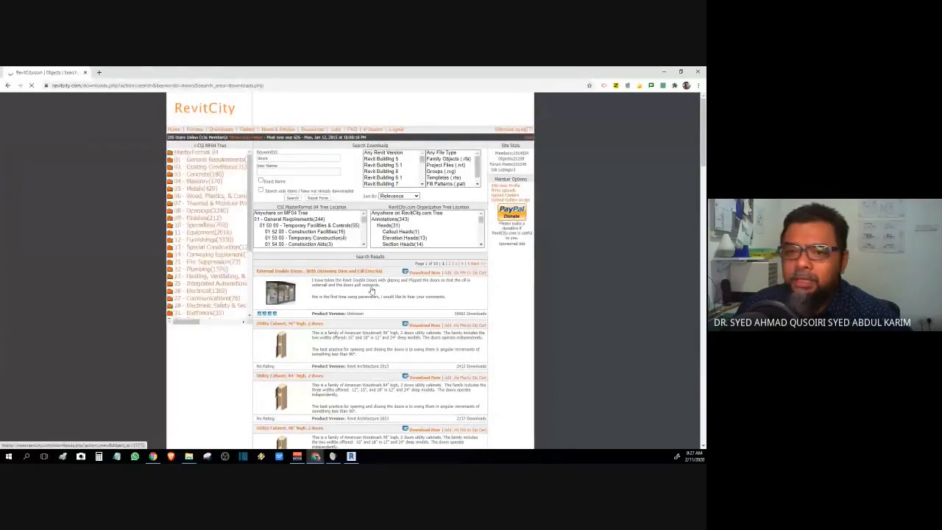
- Browse the door results down to Curtain wall folding doors
scroll(371, 289, down, 1)
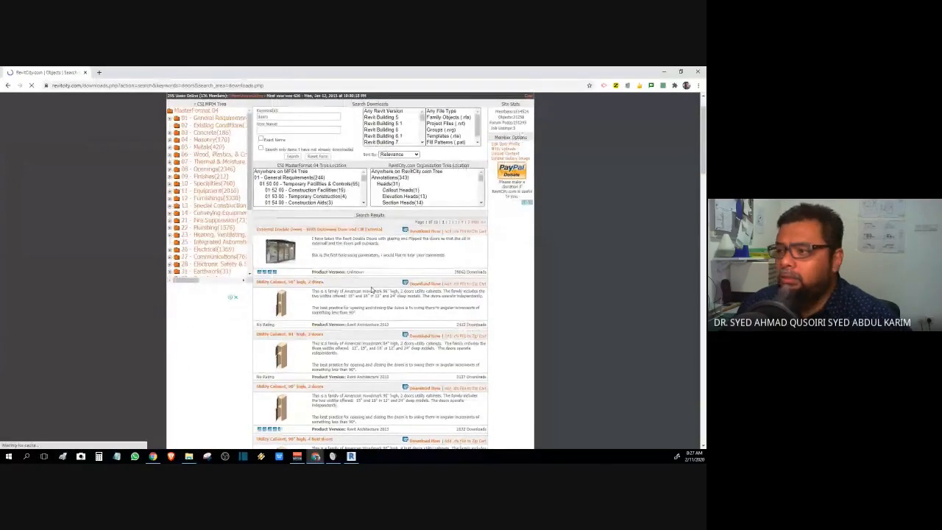
scroll(371, 290, down, 3)
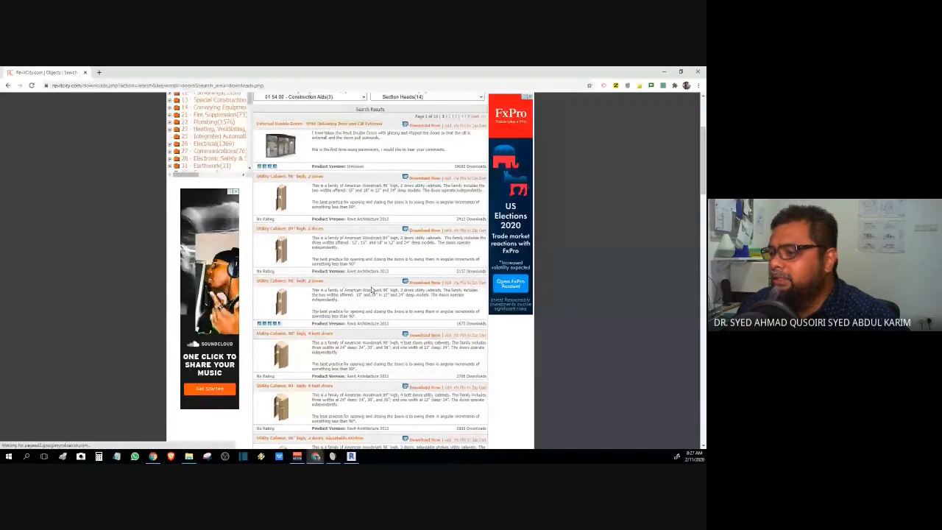
scroll(372, 289, down, 3)
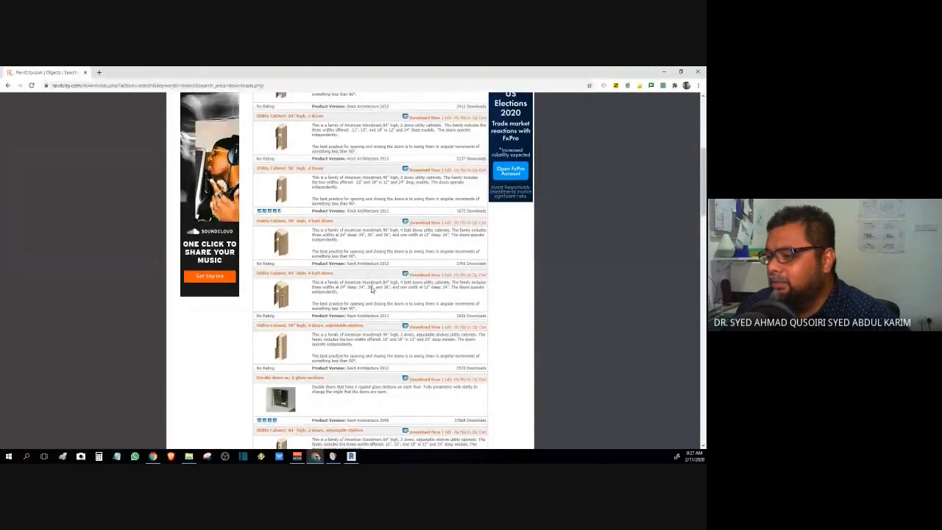
scroll(371, 290, down, 4)
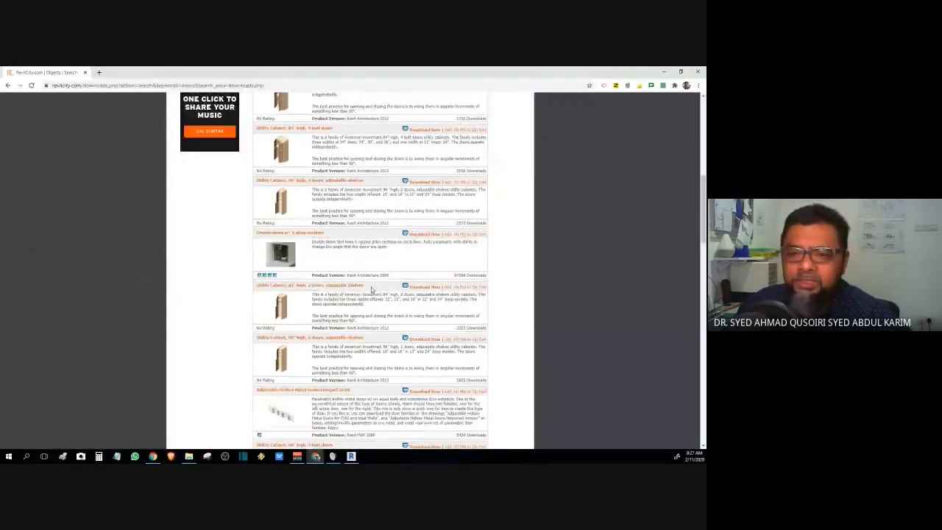
scroll(371, 290, down, 10)
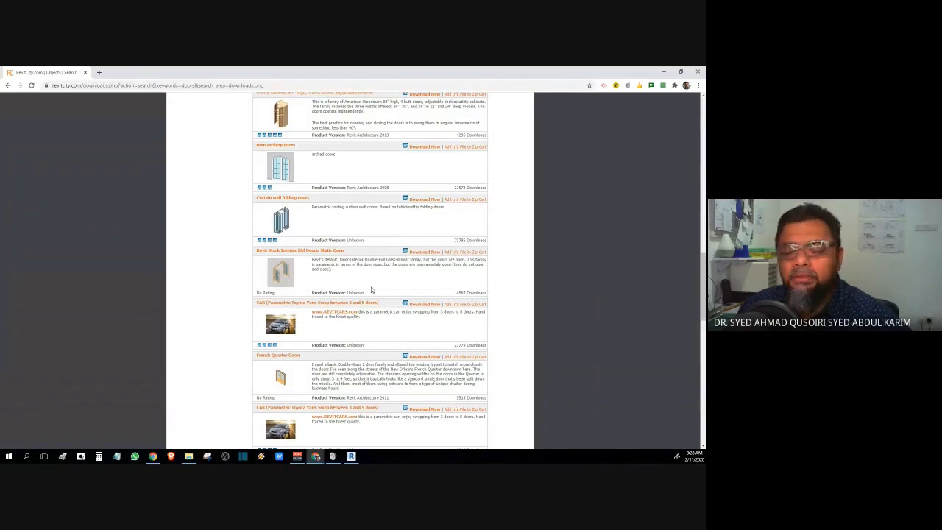
scroll(371, 289, down, 5)
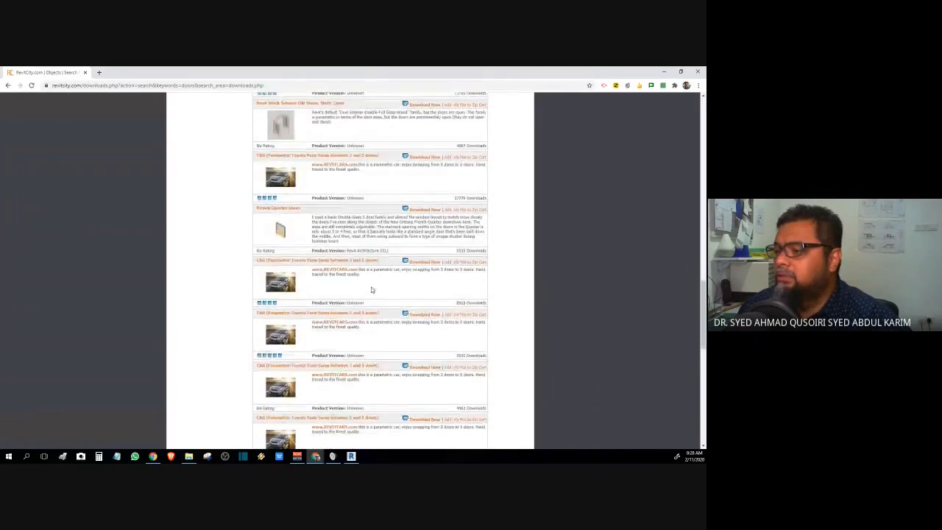
scroll(372, 289, down, 1)
scroll(372, 287, down, 2)
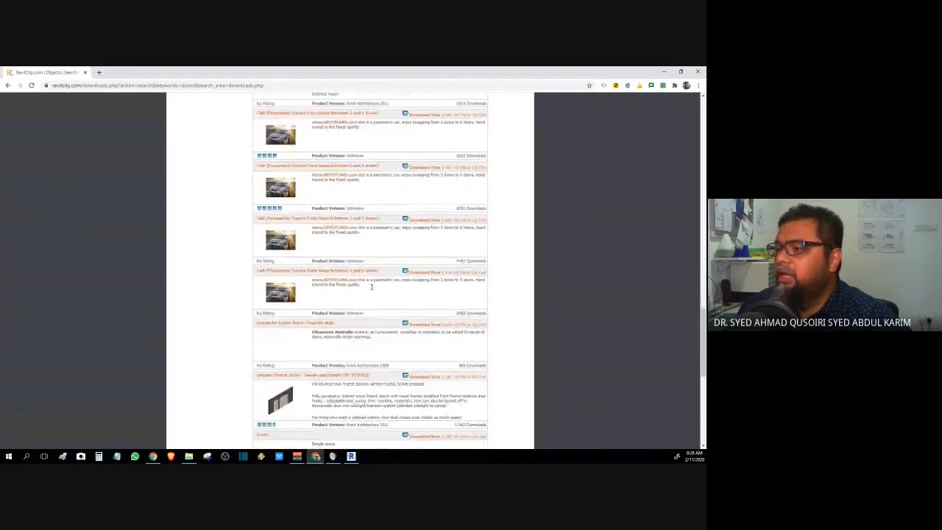
scroll(371, 287, down, 8)
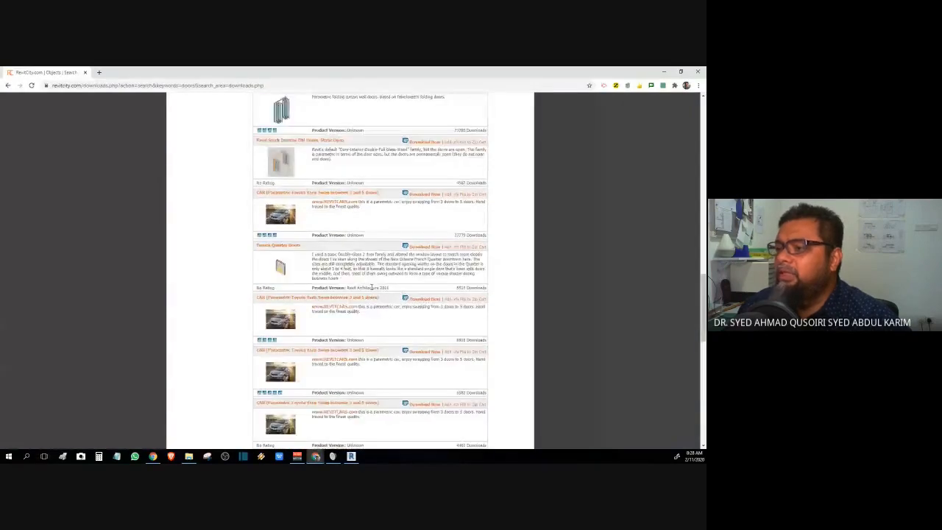
scroll(372, 289, up, 2)
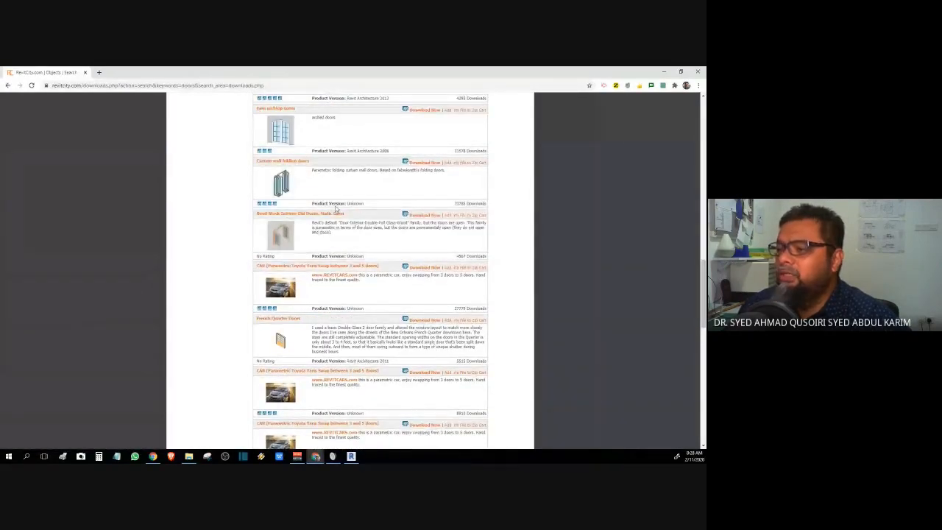
scroll(337, 208, up, 1)
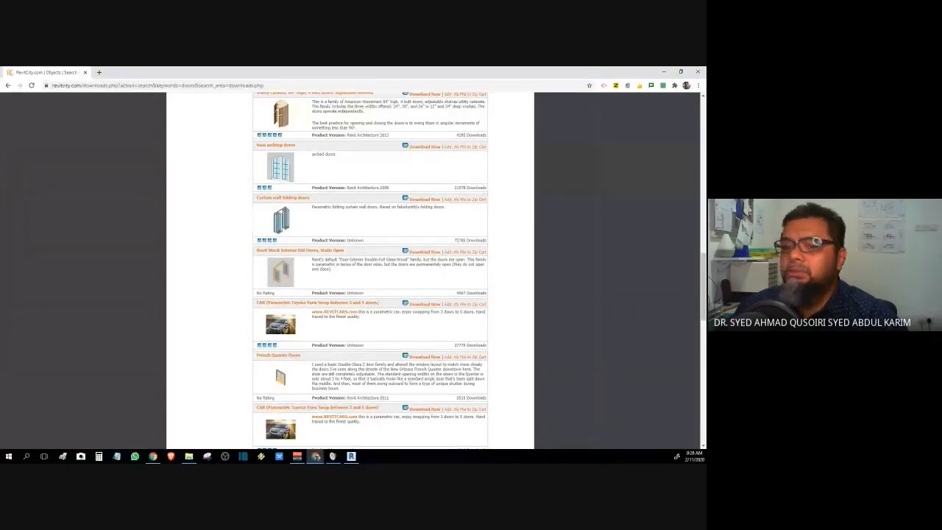
- Snip the results screen, then download the Curtain wall folding doors family file
click(206, 456)
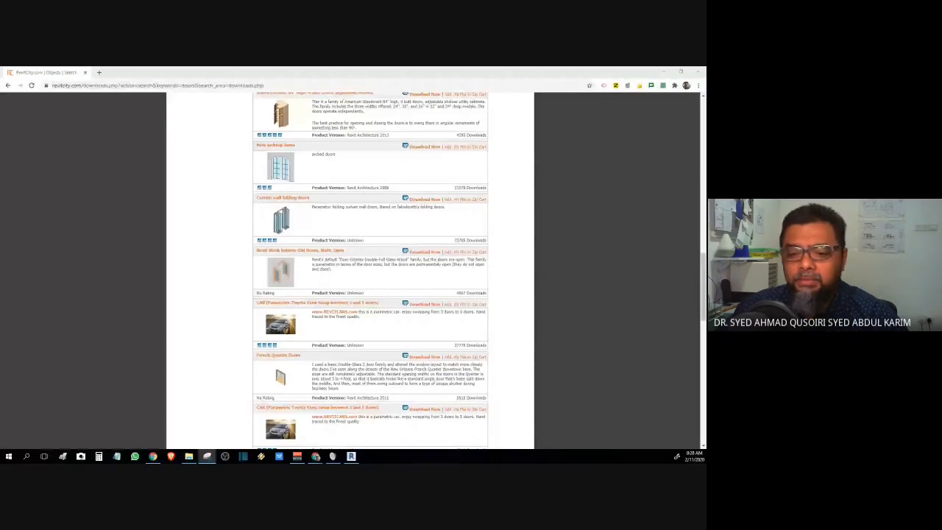
key(ctrl+n)
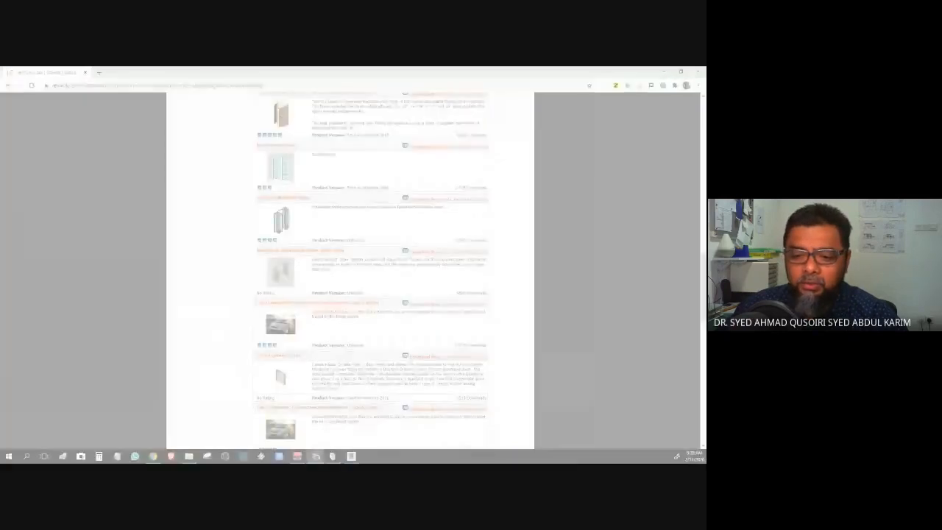
drag(0, 109, 2, 420)
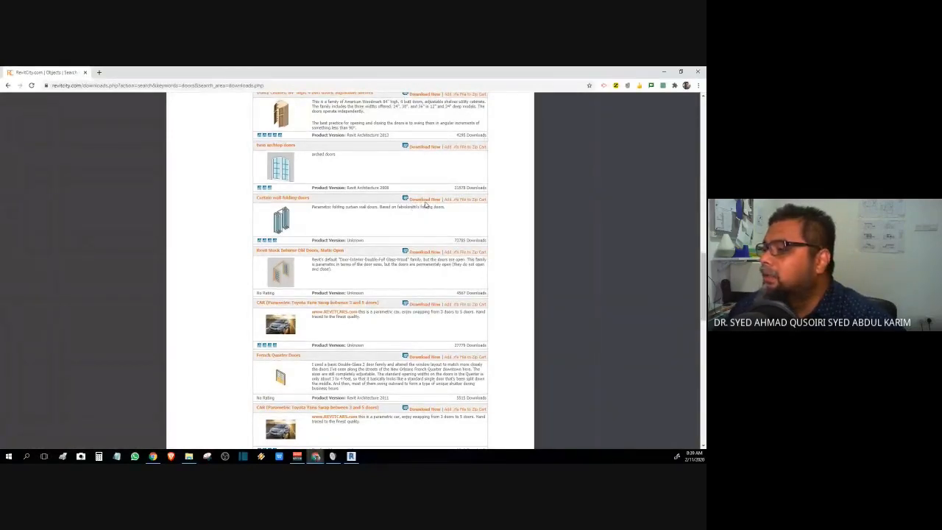
click(425, 201)
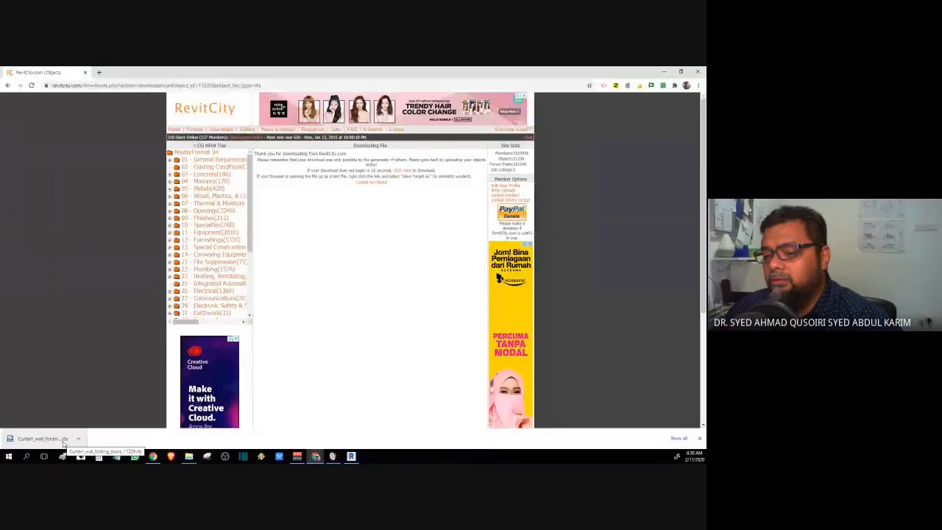
- Open the downloaded folding doors .rfa file in Revit 2017
click(63, 444)
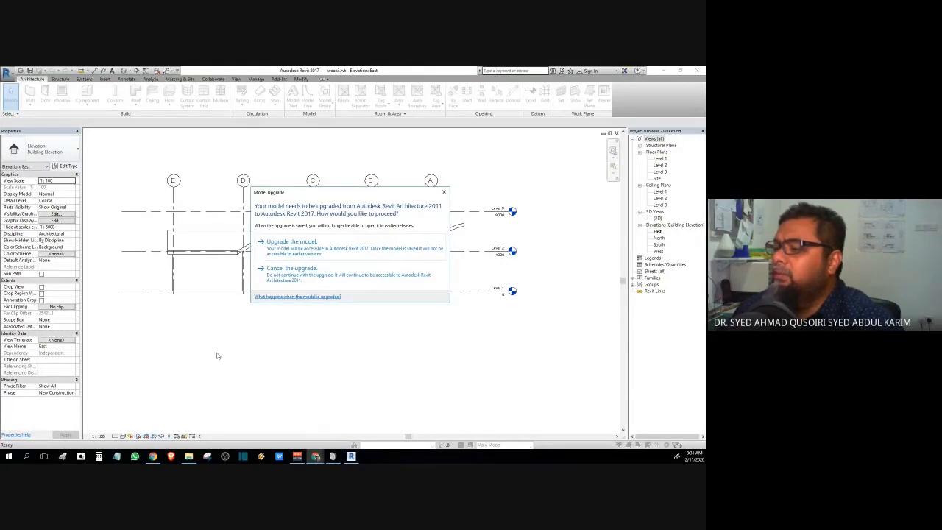
- Upgrade the family to Revit 2017 and orbit it into a 3D corner view of the folding panels
click(283, 253)
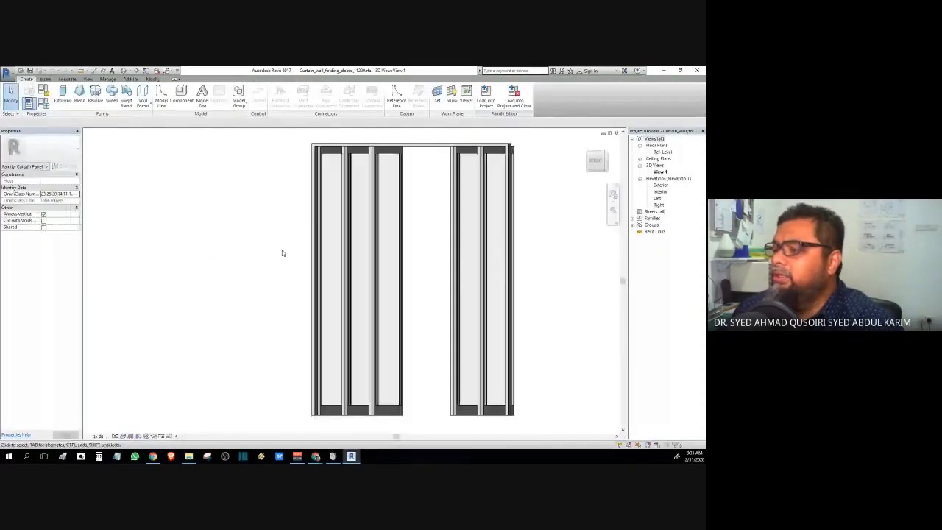
scroll(281, 253, down, 2)
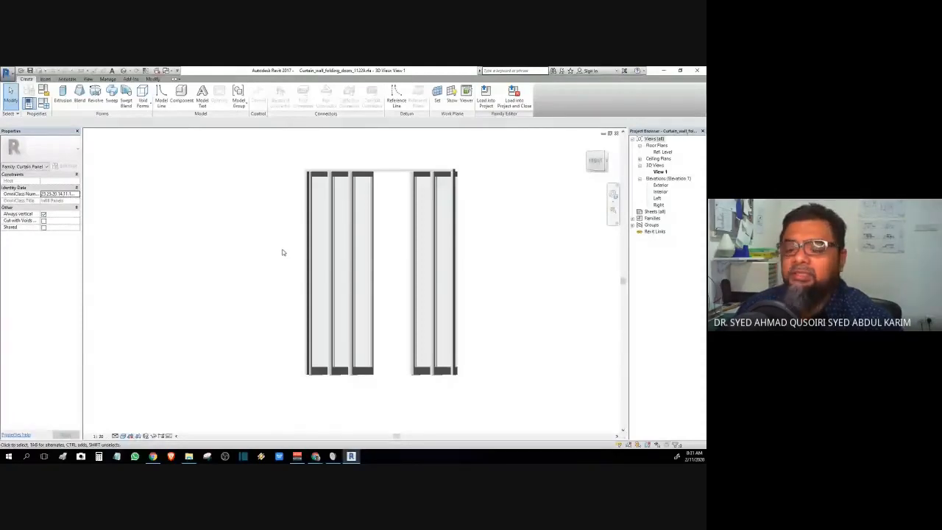
middle_drag(282, 252, 214, 263)
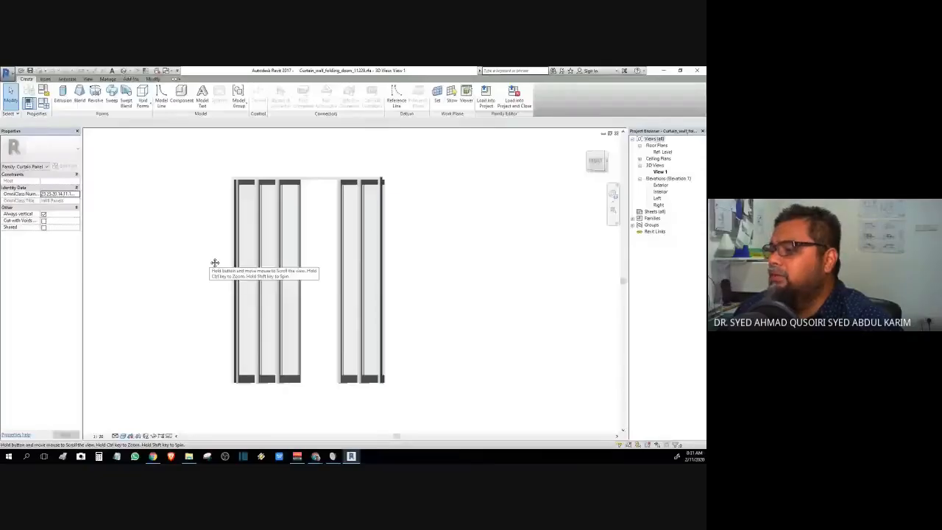
middle_drag(214, 263, 239, 262)
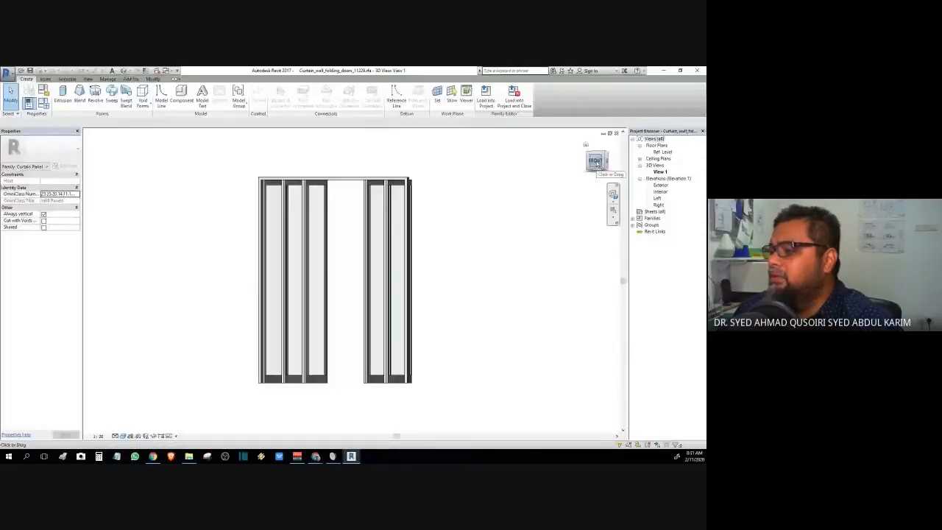
drag(596, 163, 362, 194)
shift+middle_drag(362, 193, 582, 236)
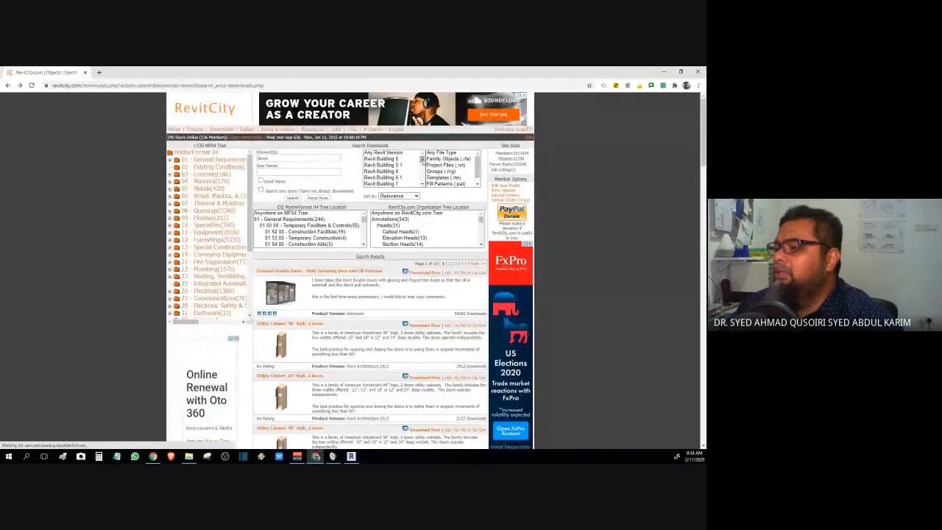
scroll(421, 161, down, 2)
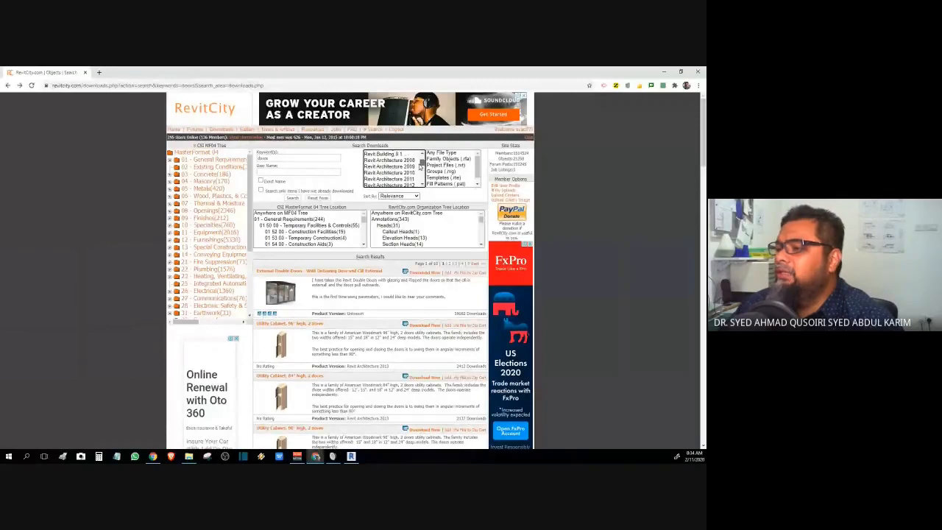
scroll(420, 167, down, 3)
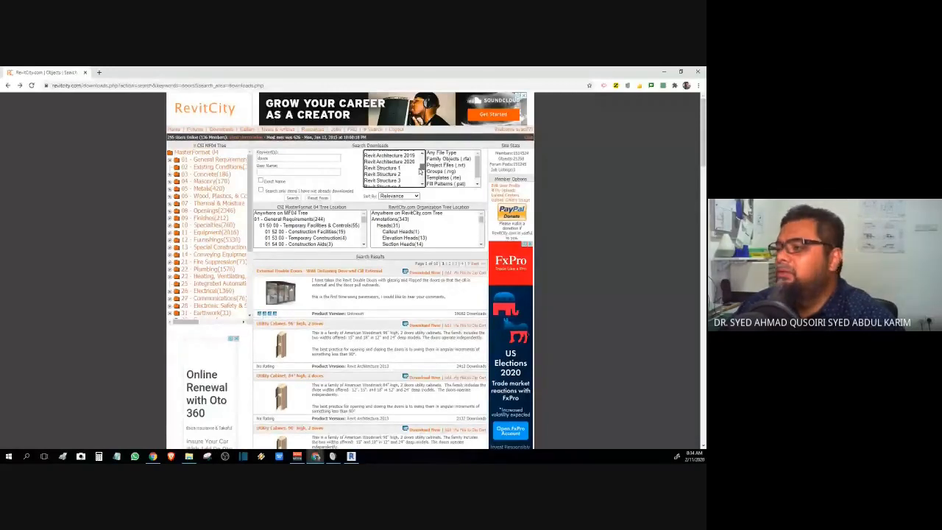
scroll(421, 169, down, 3)
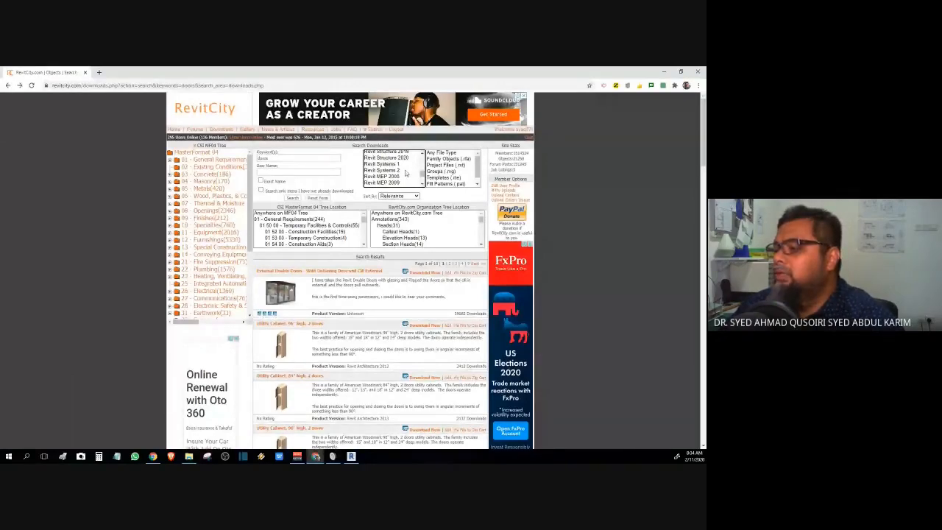
scroll(405, 172, down, 4)
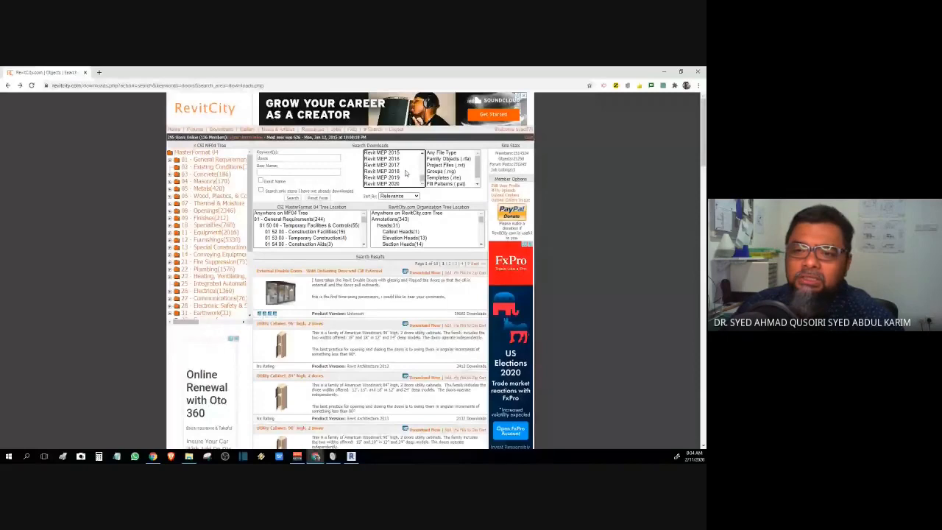
scroll(405, 173, up, 10)
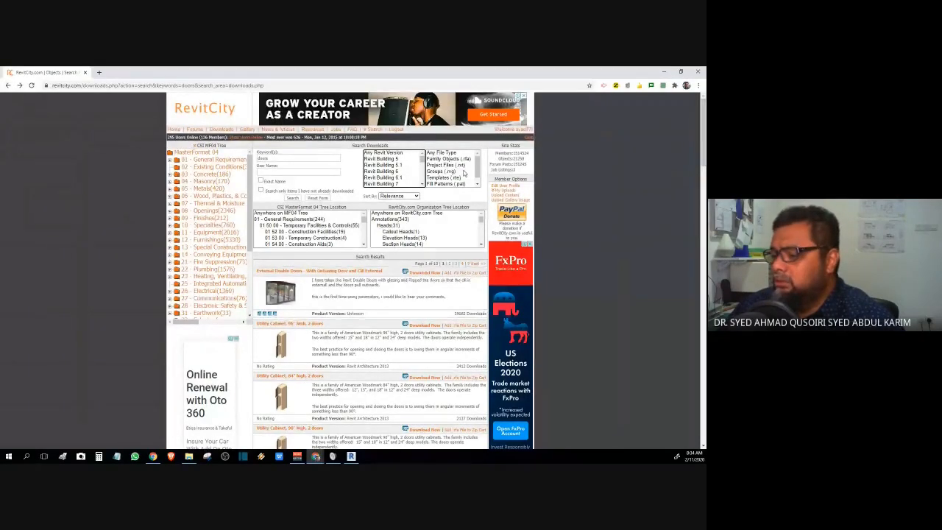
mouse_move(351, 456)
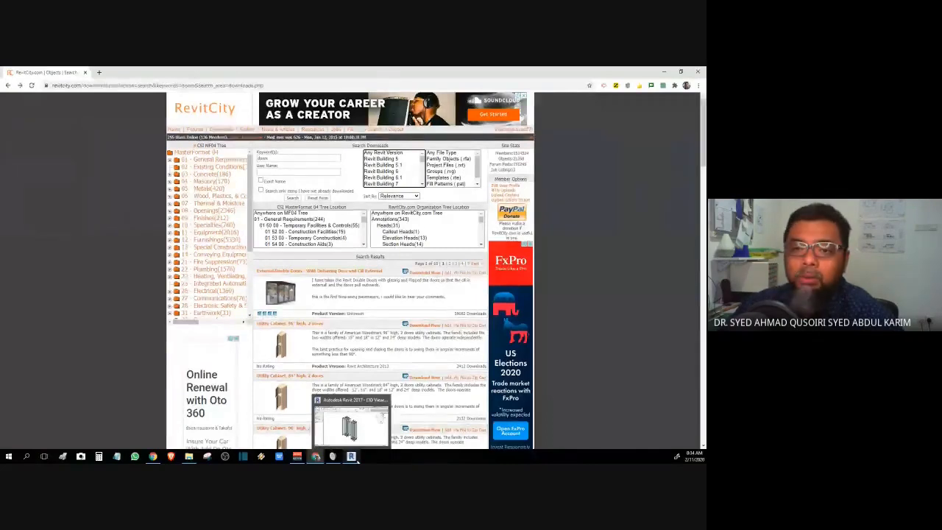
- Return to the folding-door family and load it into the week3 project, closing the family
click(350, 456)
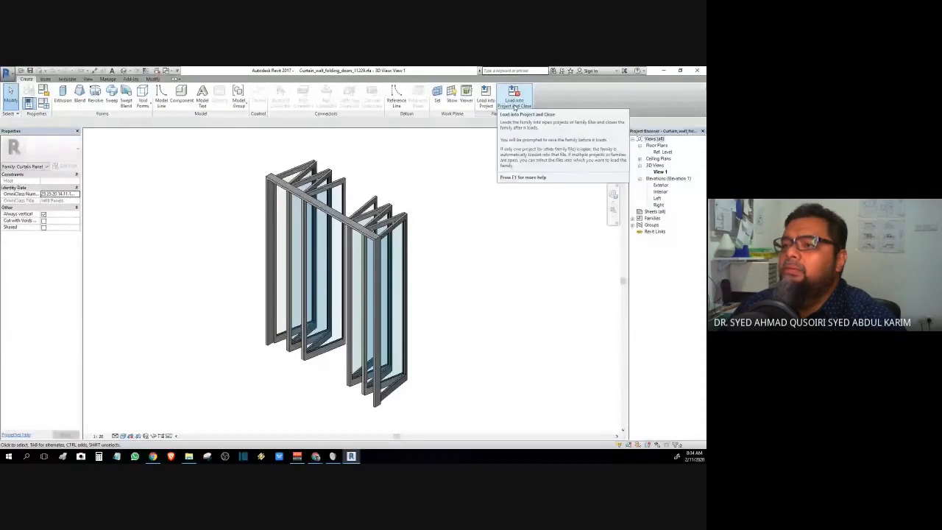
click(153, 80)
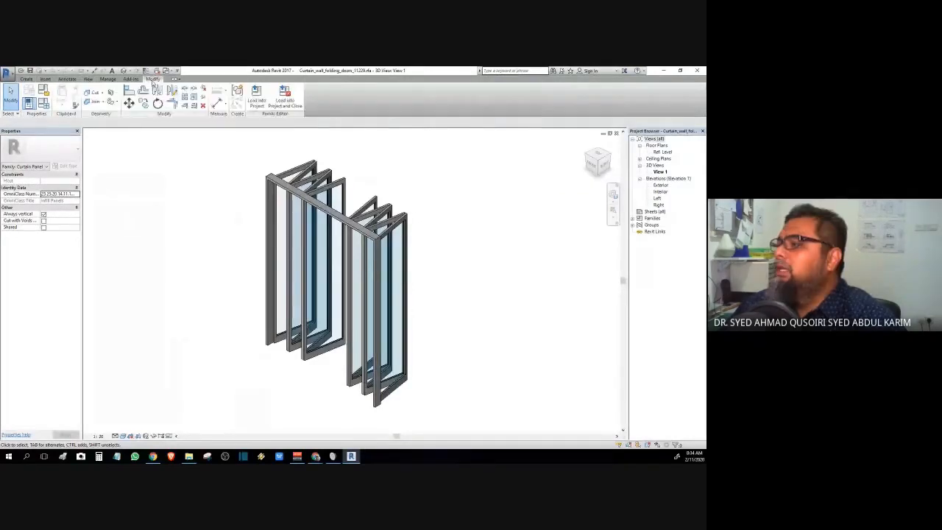
click(28, 79)
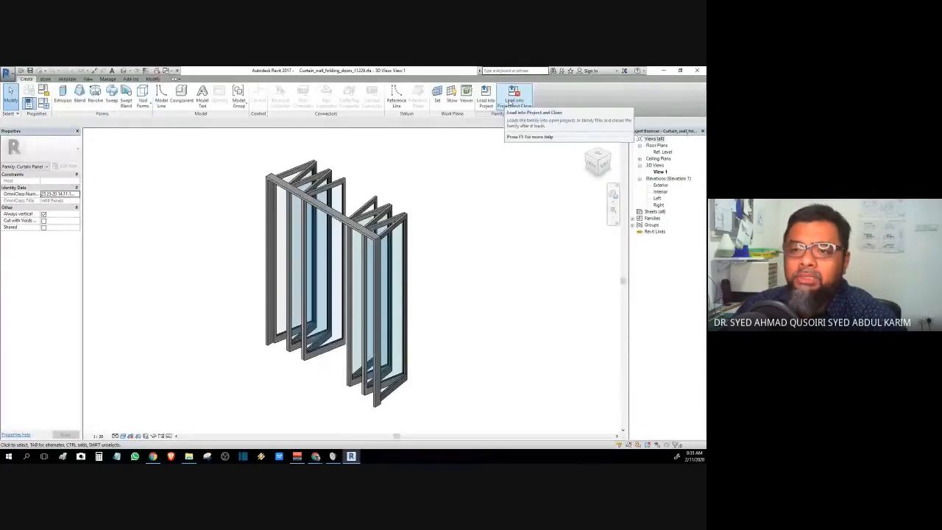
click(521, 99)
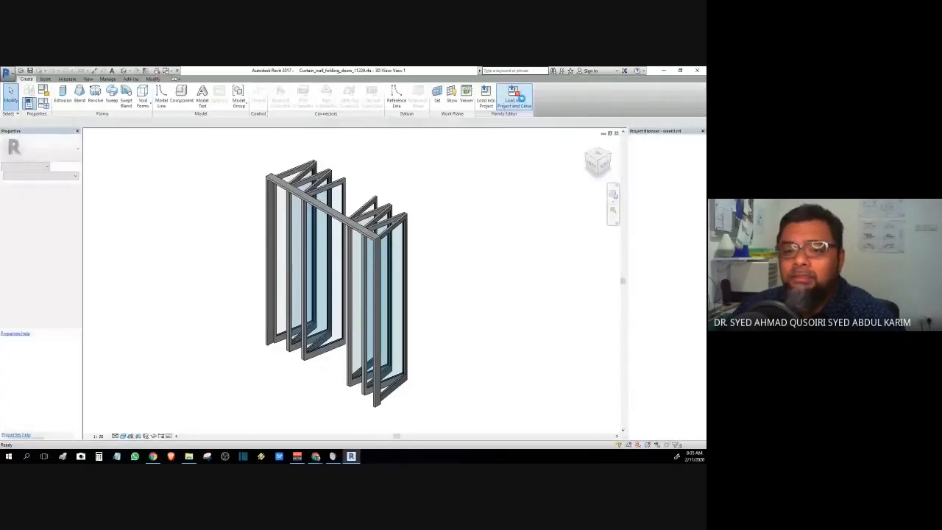
click(517, 96)
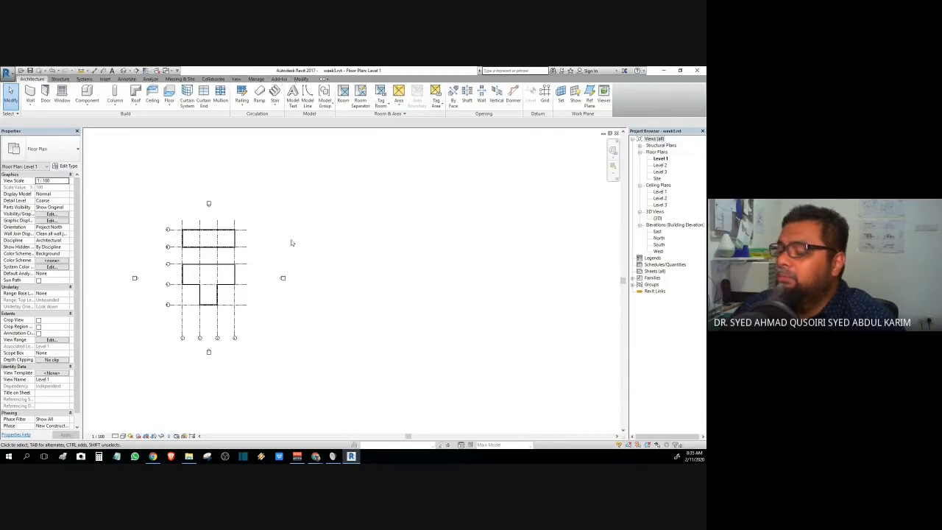
- Pan the Level 1 plan and open the house's {3D} view
middle_drag(290, 242, 393, 233)
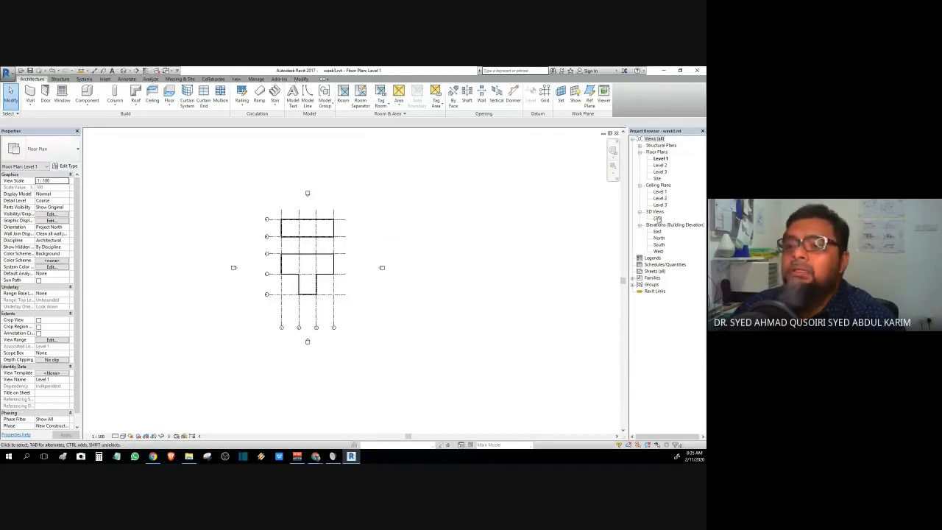
double_click(657, 219)
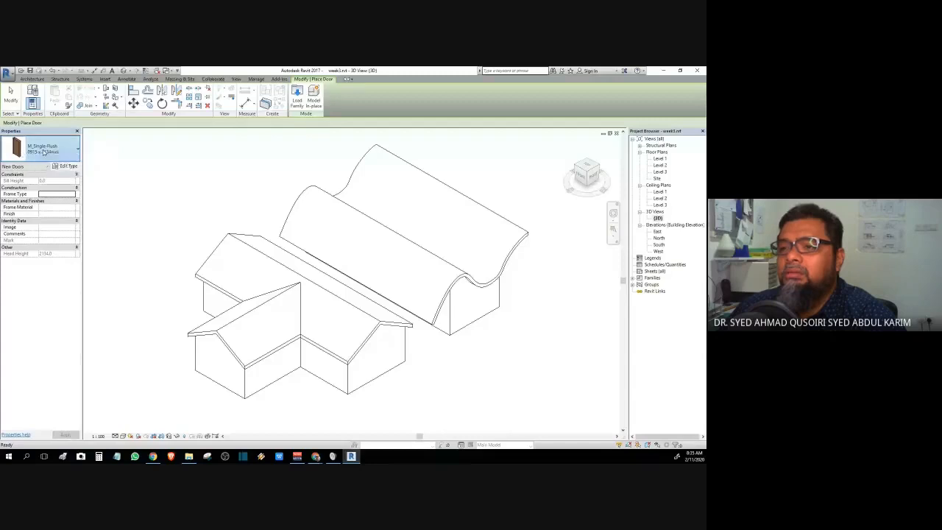
click(43, 153)
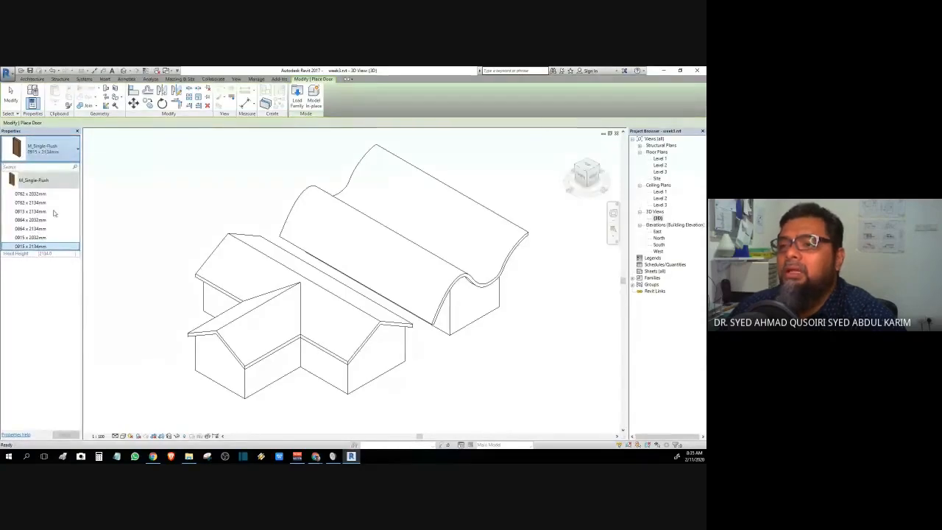
mouse_move(53, 213)
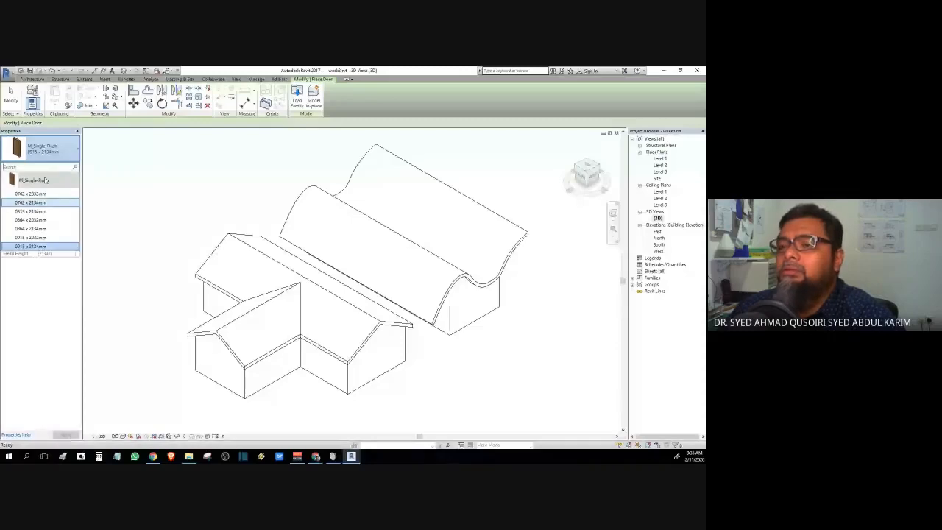
click(118, 231)
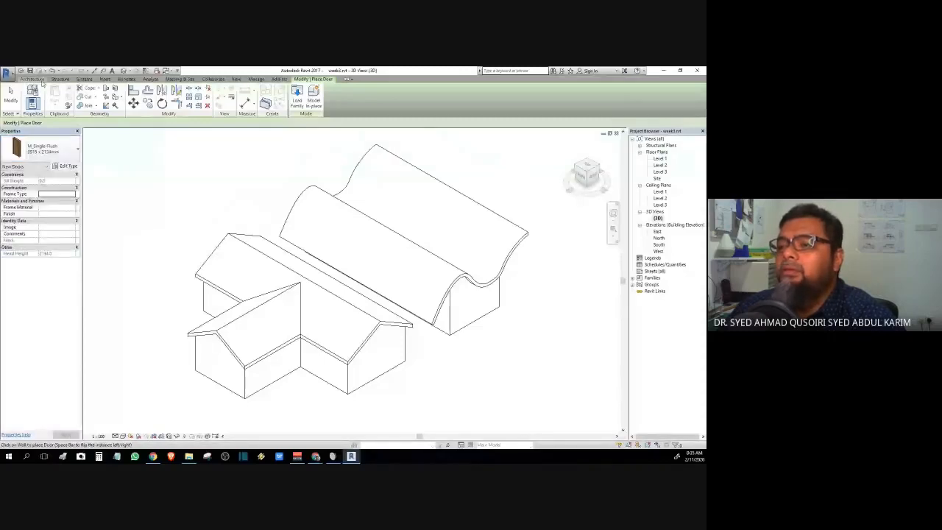
click(38, 78)
click(87, 95)
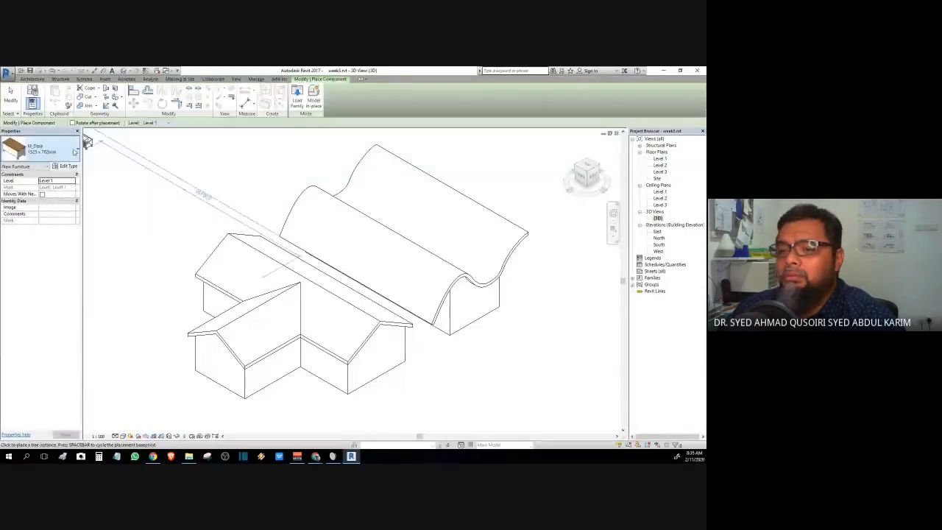
click(71, 152)
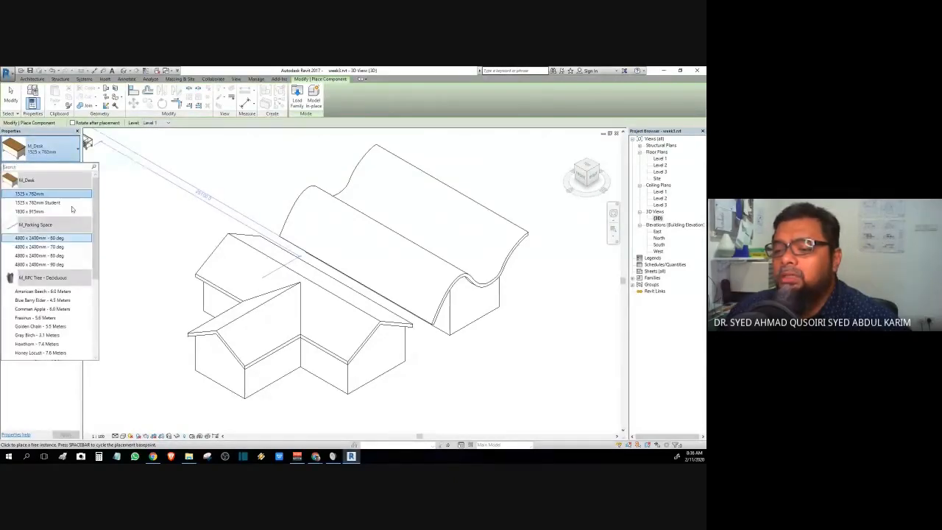
scroll(72, 209, down, 3)
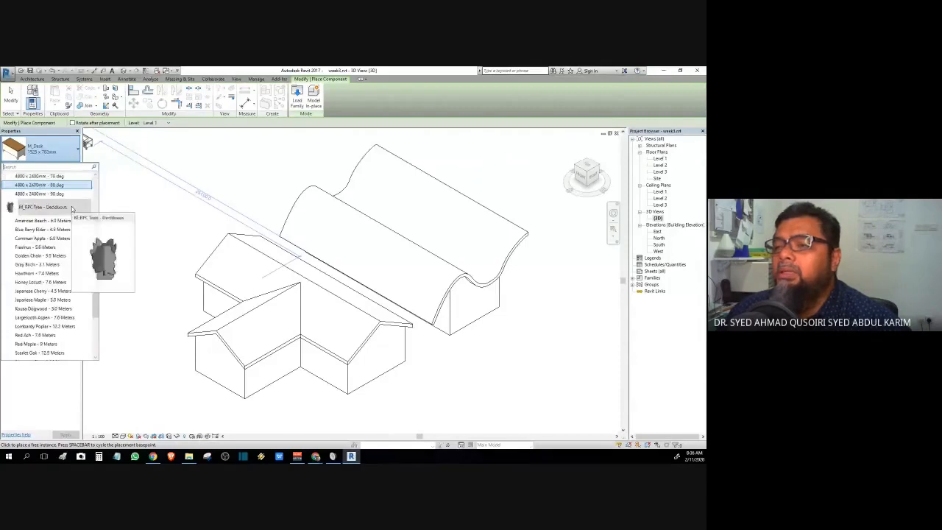
scroll(72, 209, down, 3)
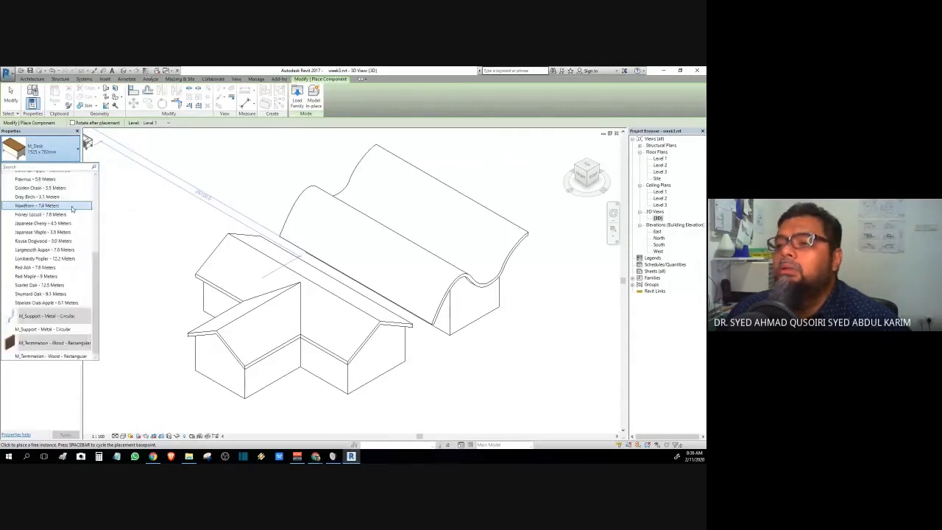
scroll(72, 209, up, 6)
key(Escape)
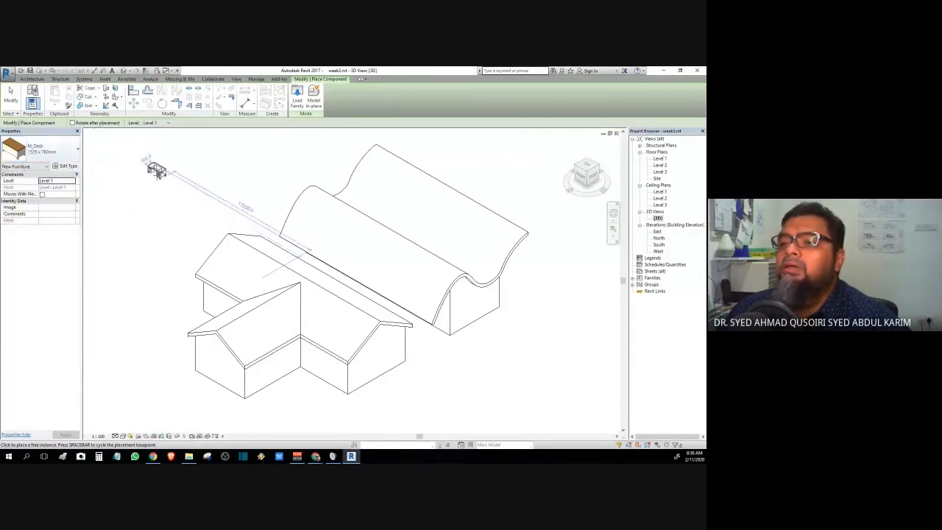
key(Escape)
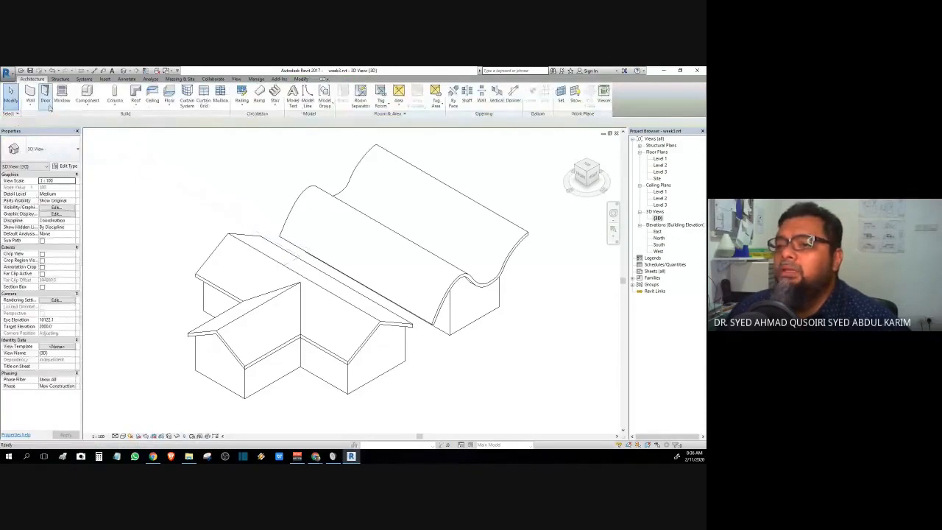
click(47, 103)
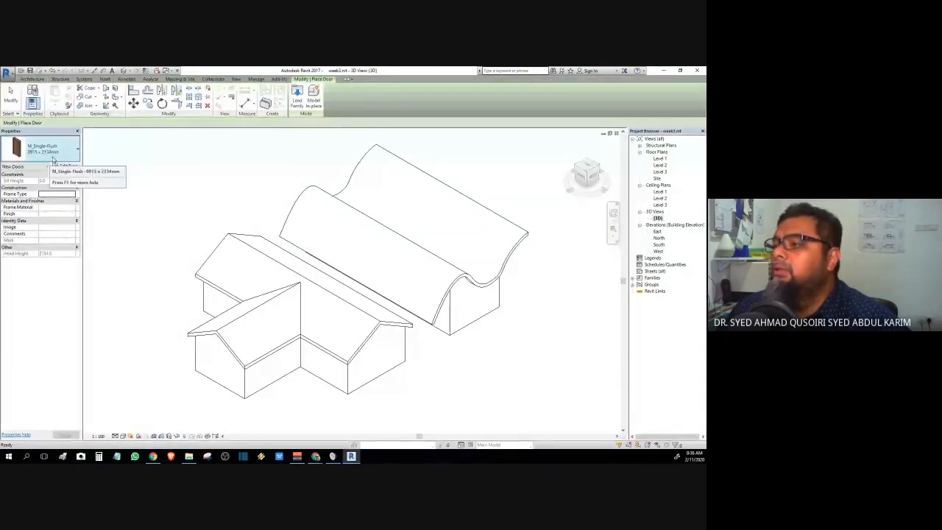
- Change the RevitCity search keyword from doors to furniture and return to the results list
click(314, 456)
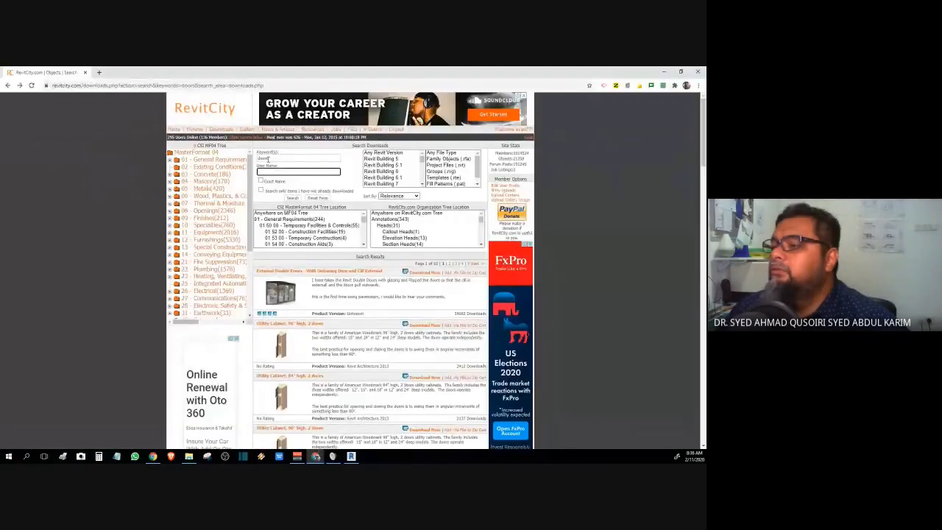
double_click(263, 158)
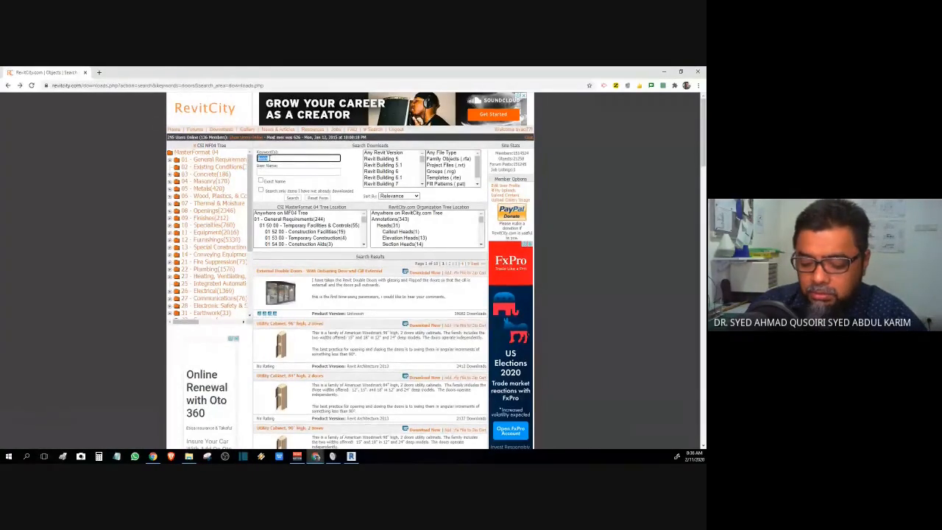
text(furnitu)
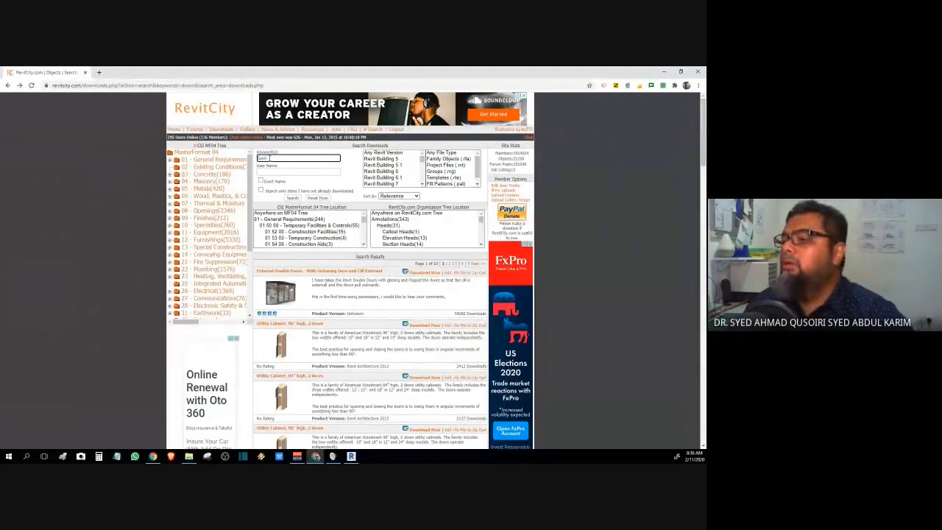
text(re)
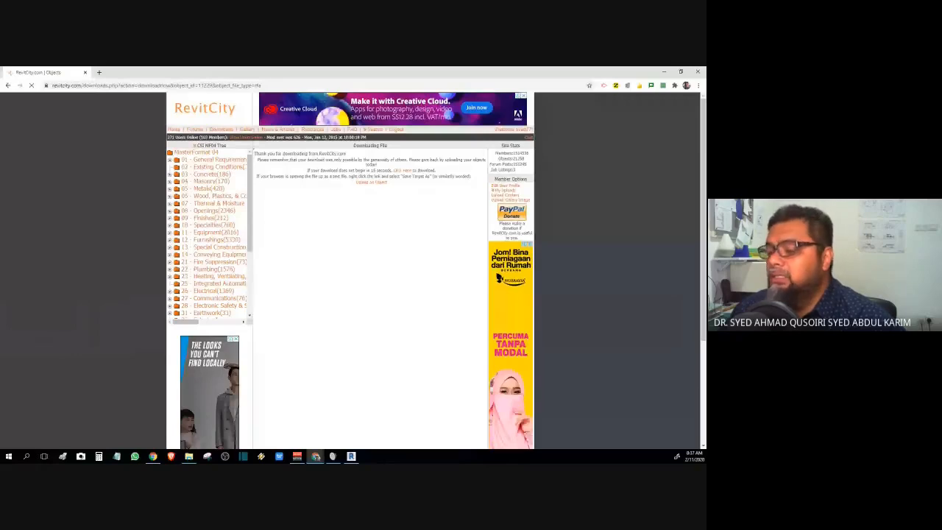
click(8, 85)
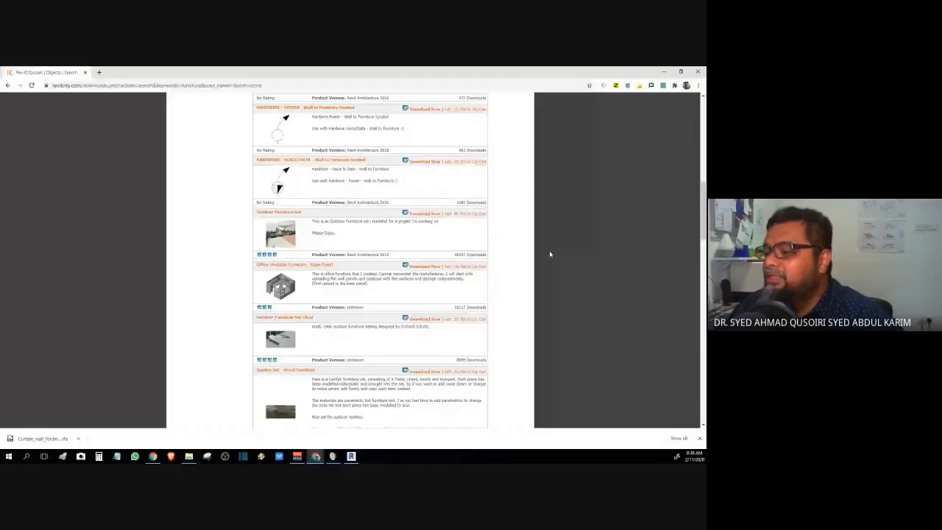
- Scroll the furniture results and open the Outdoor Modular Furniture - Corner page
scroll(549, 254, down, 5)
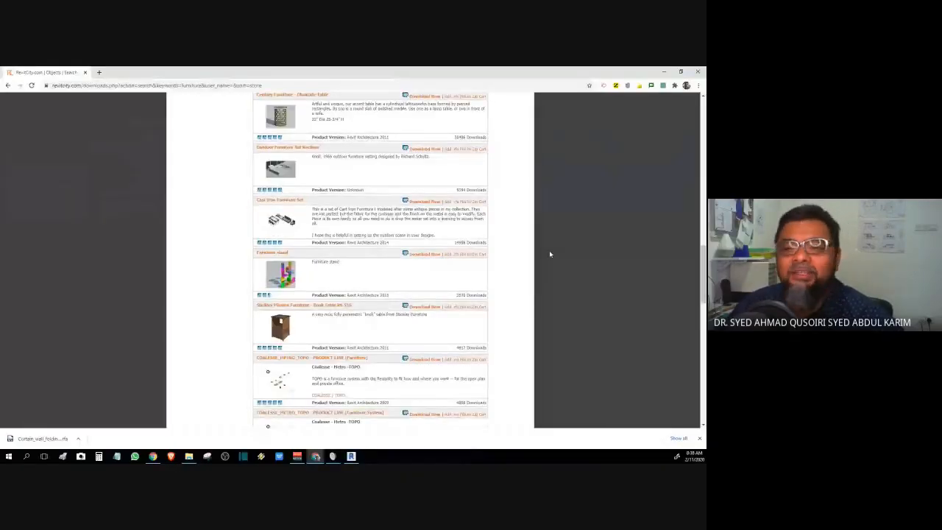
scroll(548, 254, down, 3)
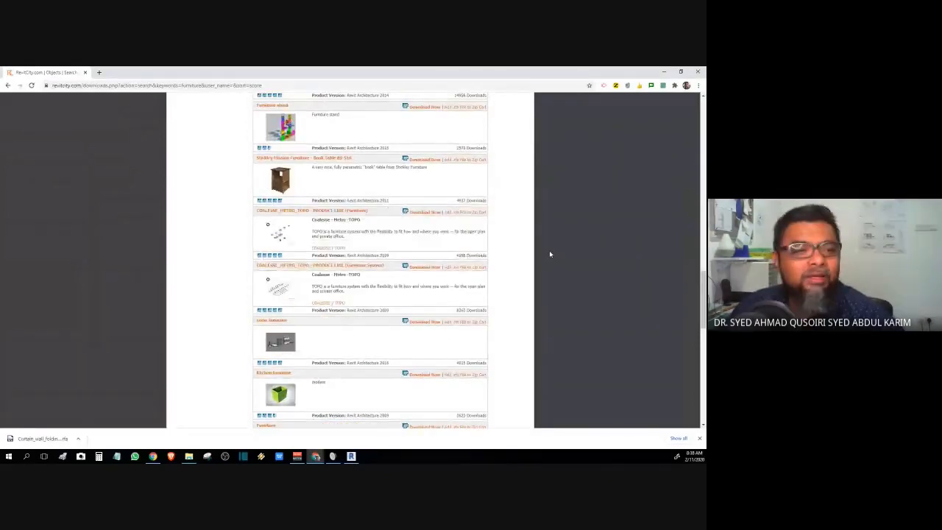
scroll(549, 254, down, 5)
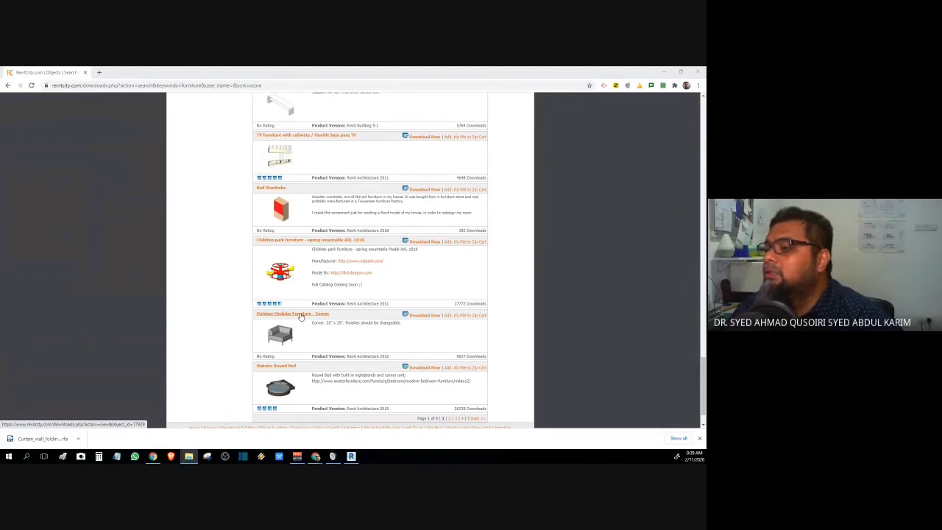
click(300, 314)
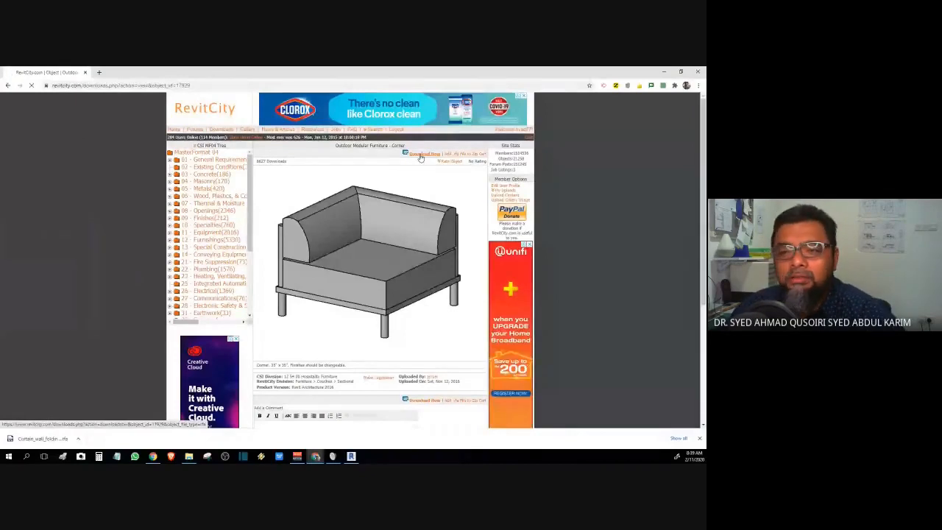
- Download the corner sofa family and upgrade it to Revit 2017 when it opens
click(420, 156)
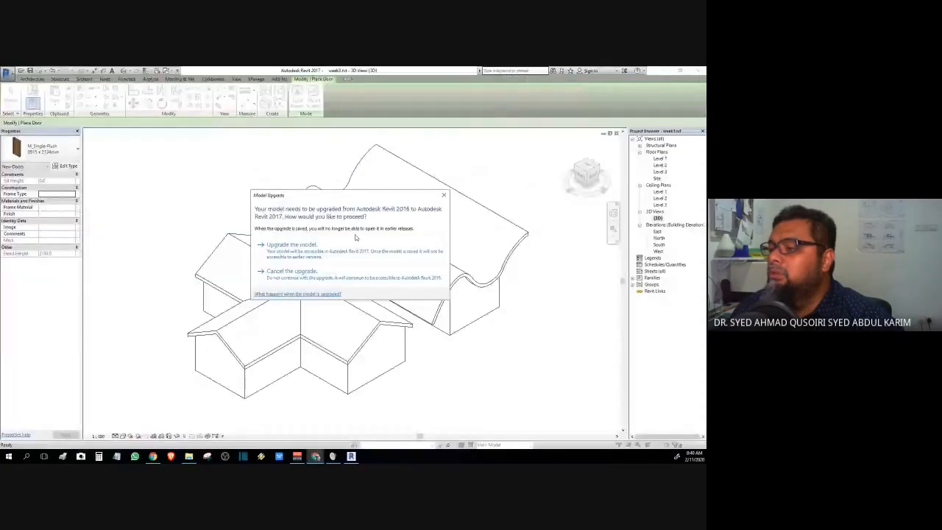
click(291, 244)
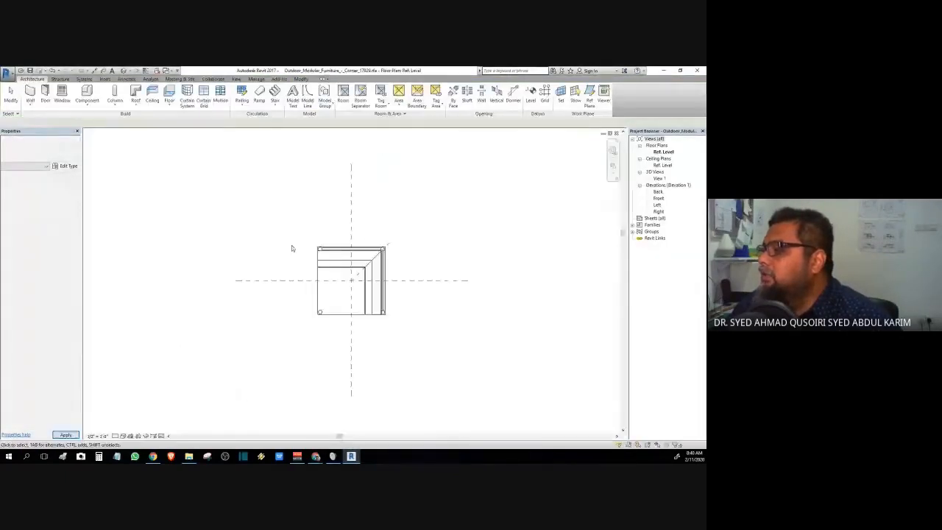
- Check the Outdoor_Modular_Furniture_-_Corner sofa family in its 3D view and Ref. Level plan
double_click(660, 178)
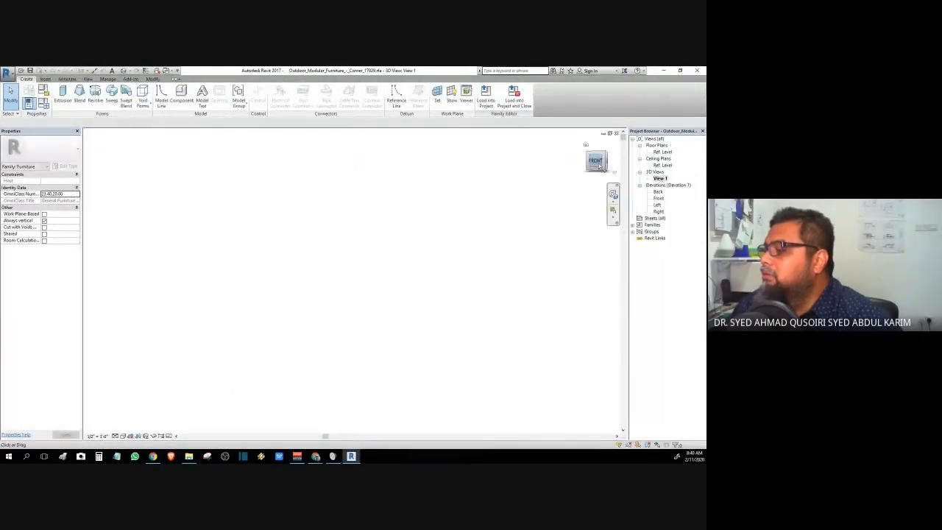
drag(598, 167, 587, 210)
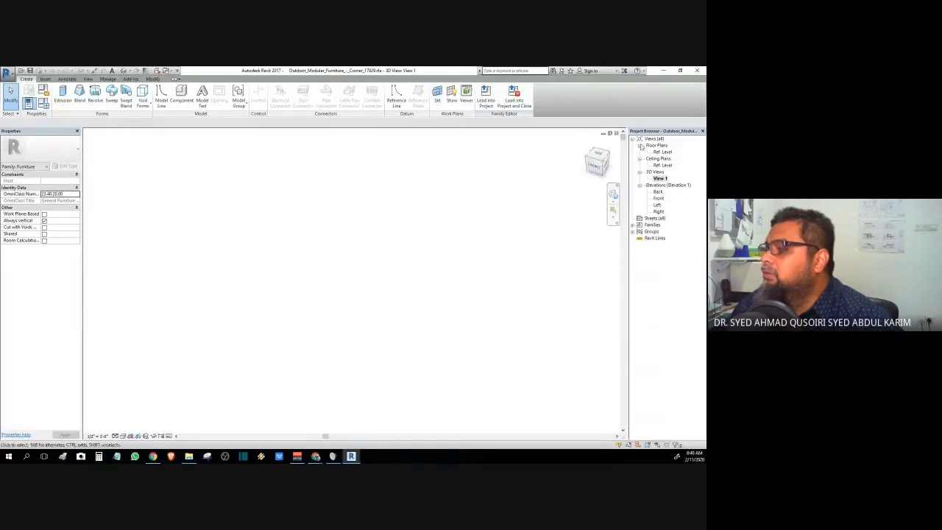
double_click(663, 151)
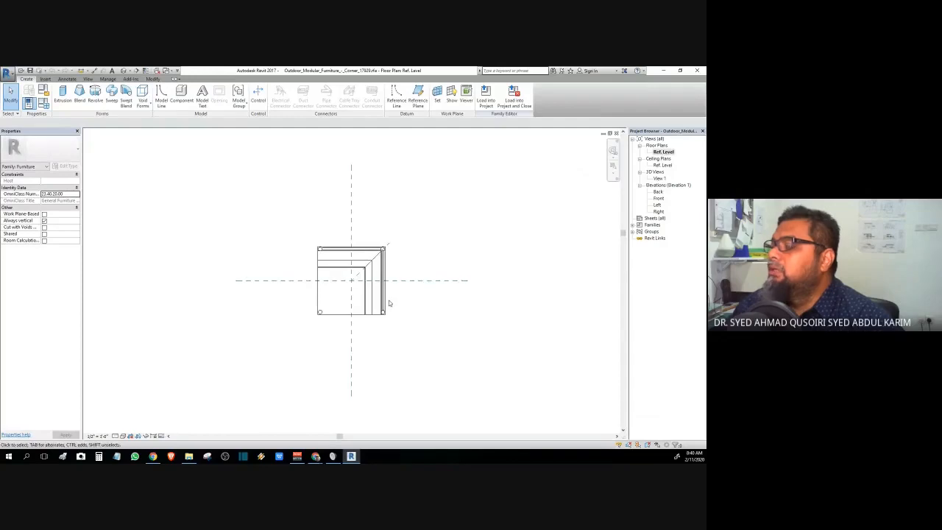
scroll(387, 301, up, 3)
scroll(390, 303, down, 2)
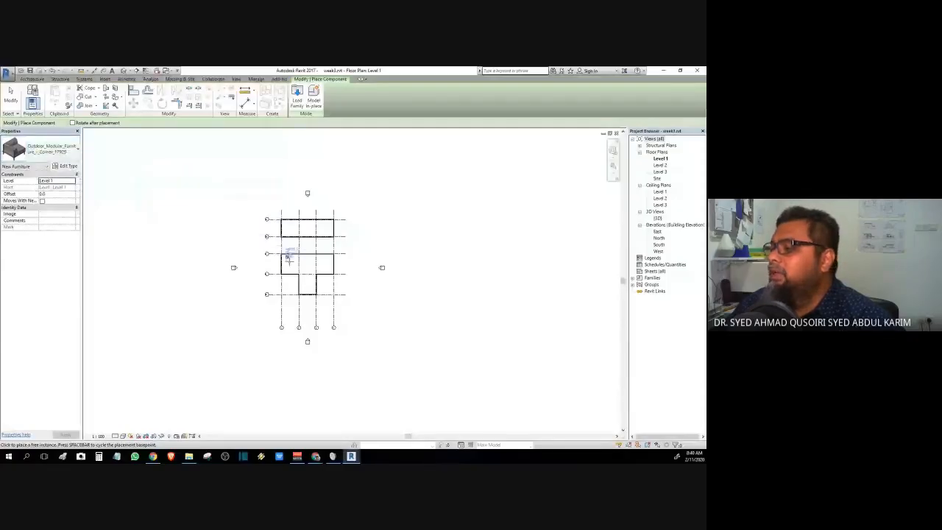
- Place the corner sofa in the top-right interior wall corner on Level 1, then view the house in 3D
scroll(299, 254, up, 4)
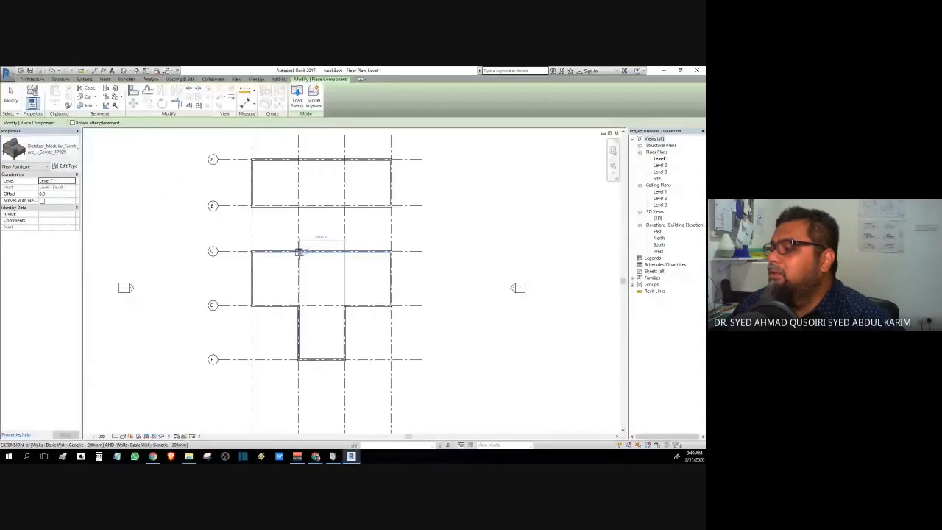
scroll(299, 252, up, 4)
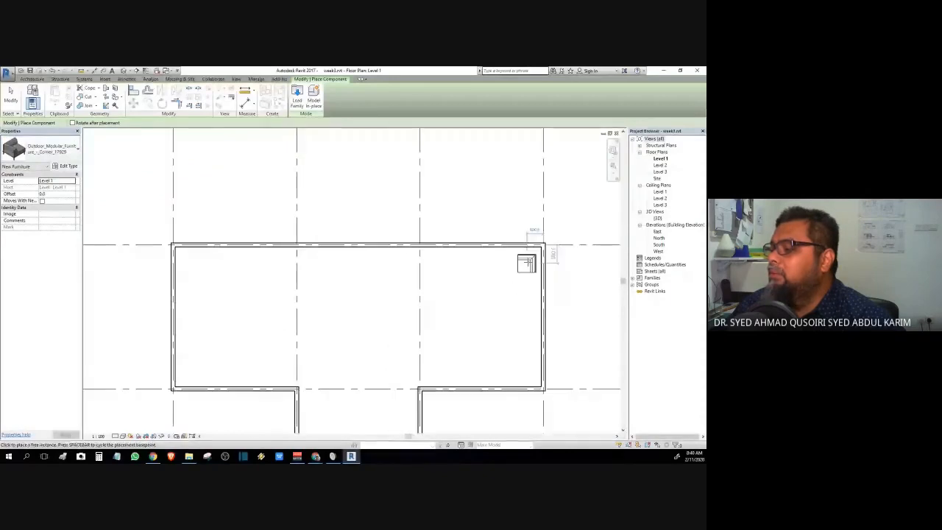
click(530, 257)
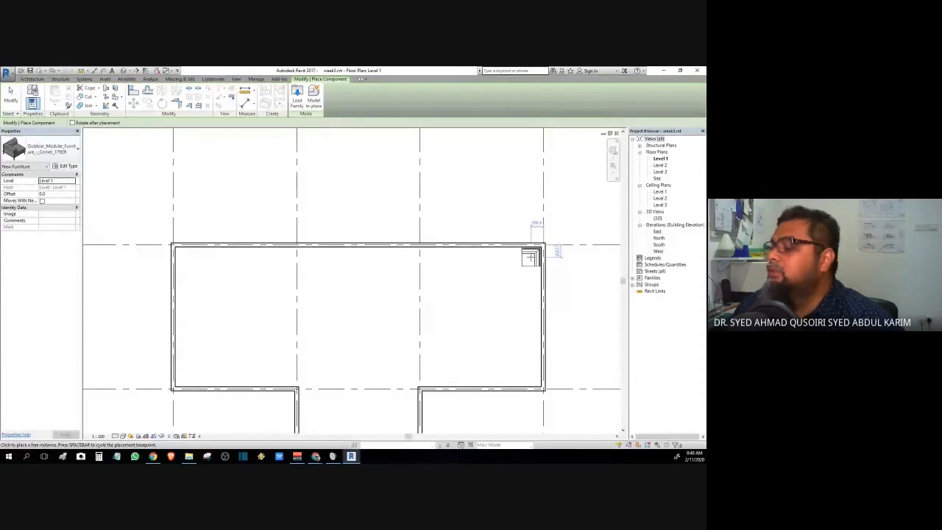
key(Escape)
key(Escape)
scroll(511, 283, down, 3)
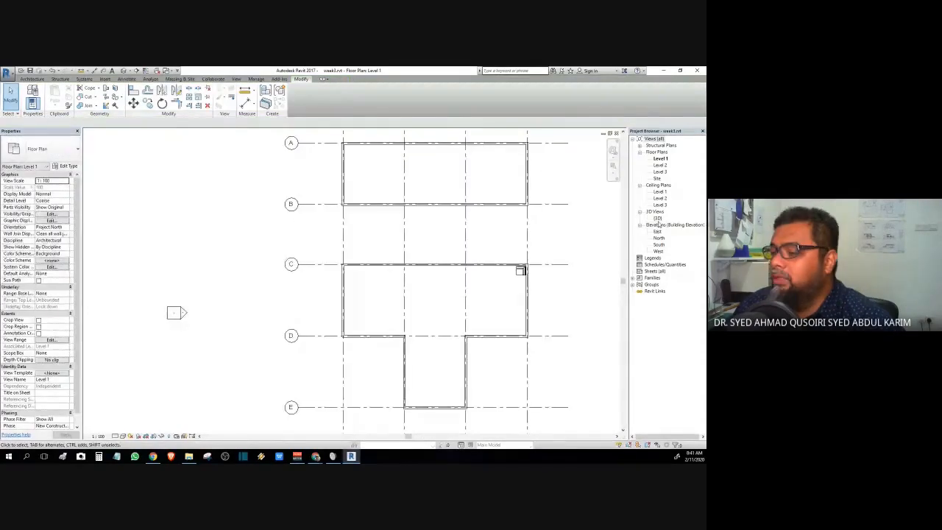
double_click(657, 218)
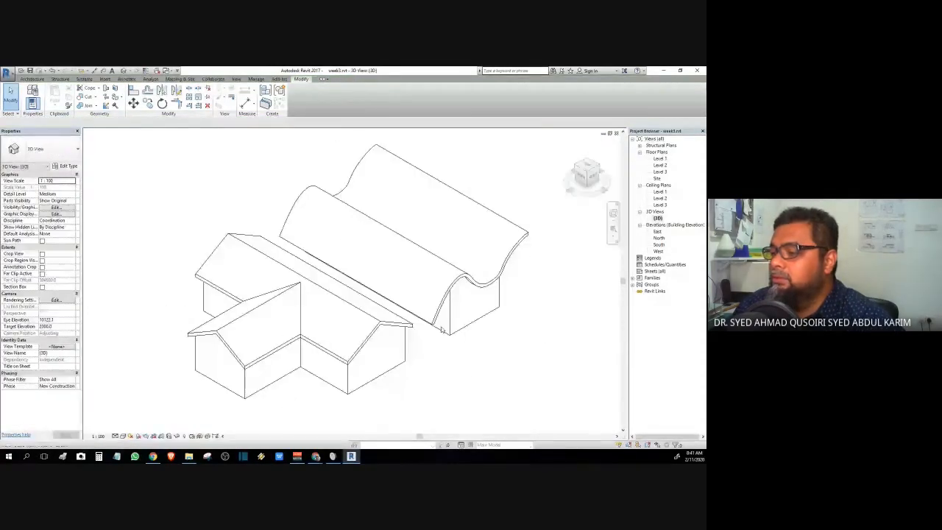
- Temporarily hide the hip roof with HC and the ceiling with Hide Element
scroll(441, 328, up, 1)
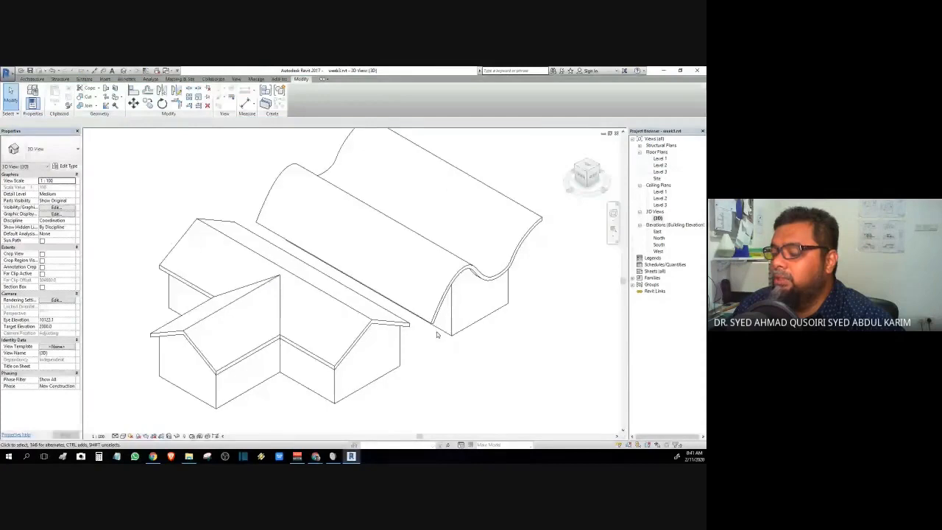
click(358, 329)
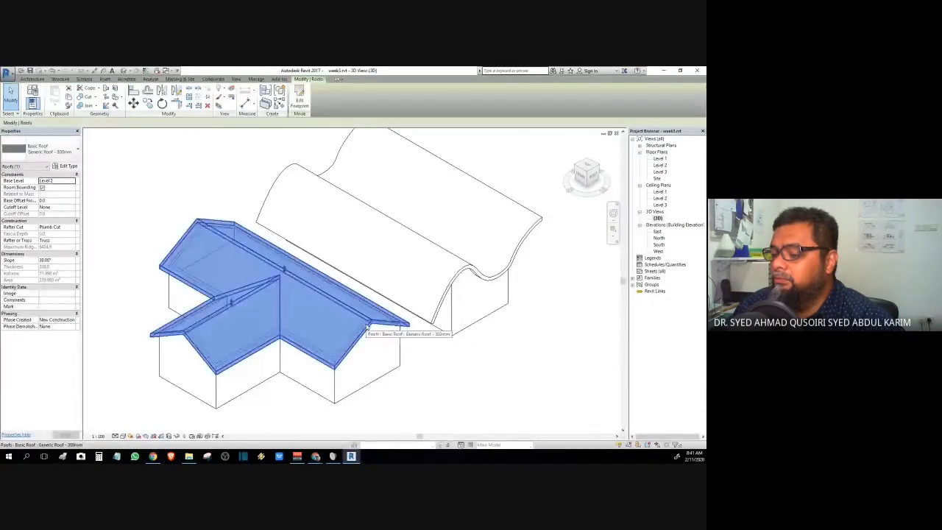
key(h)
key(c)
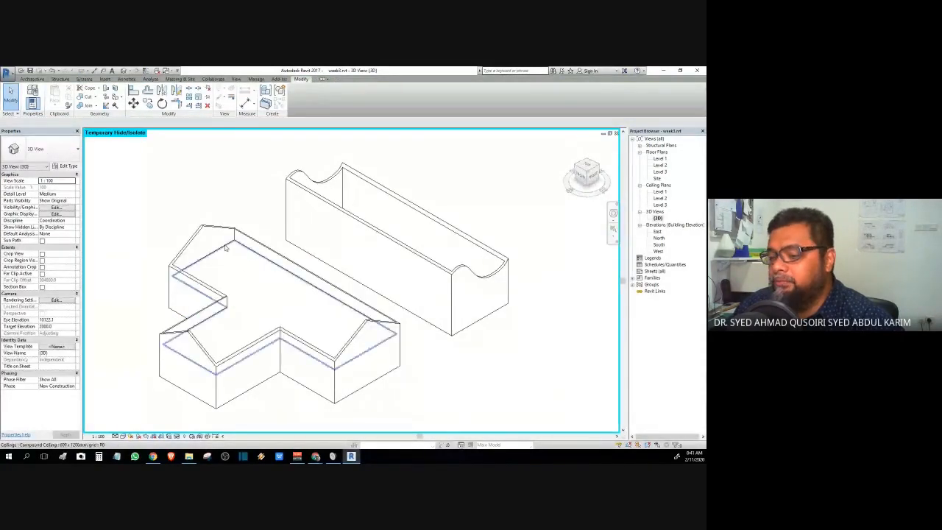
click(229, 253)
click(177, 436)
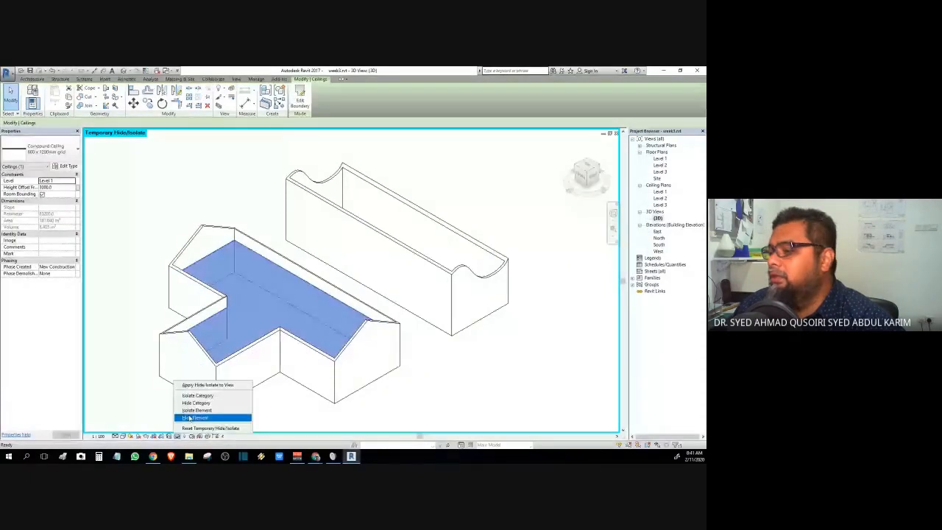
click(192, 417)
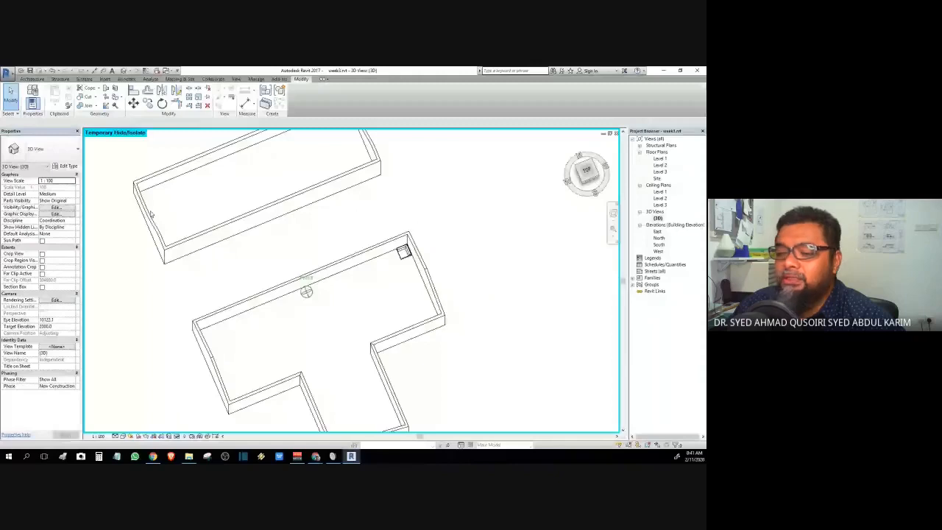
- Orbit, pan and zoom the 3D view to look into the house at the sofa
shift+middle_drag(152, 214, 435, 300)
scroll(435, 300, up, 5)
middle_drag(271, 134, 267, 258)
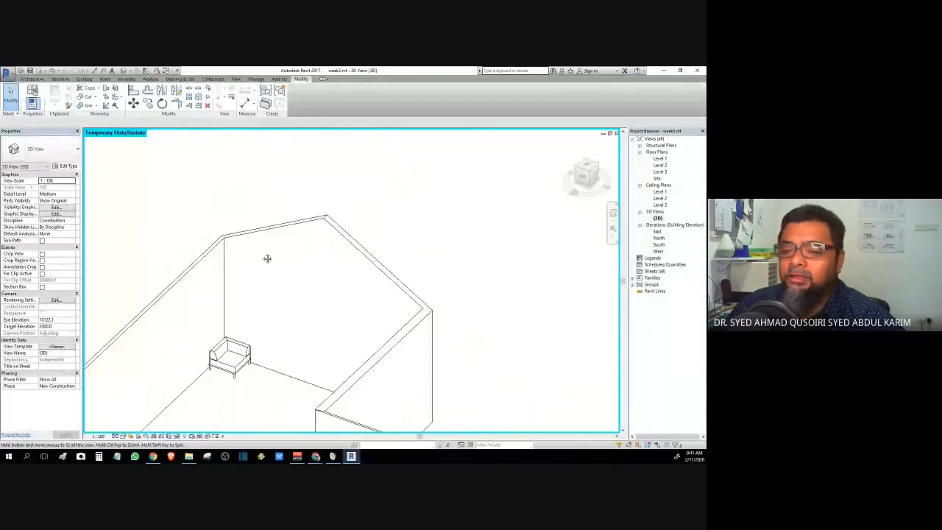
scroll(266, 383, up, 3)
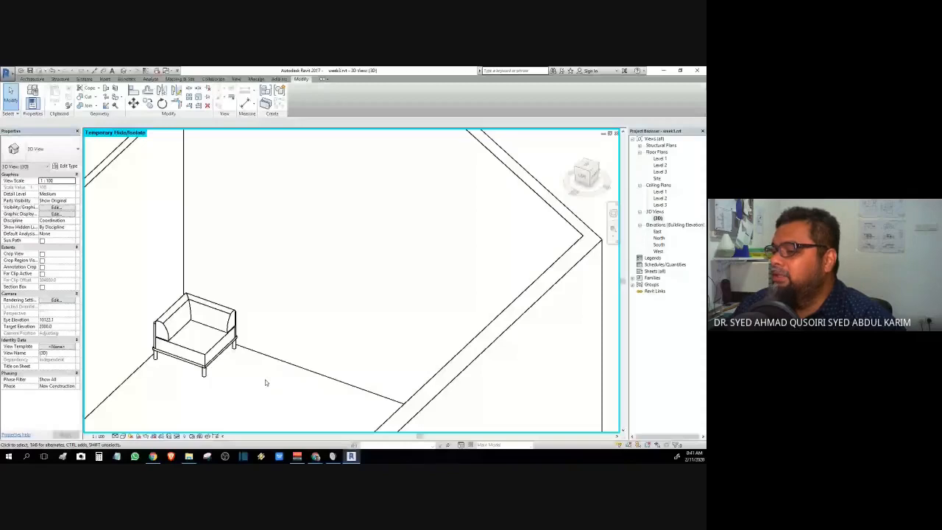
scroll(348, 289, down, 2)
scroll(348, 289, down, 3)
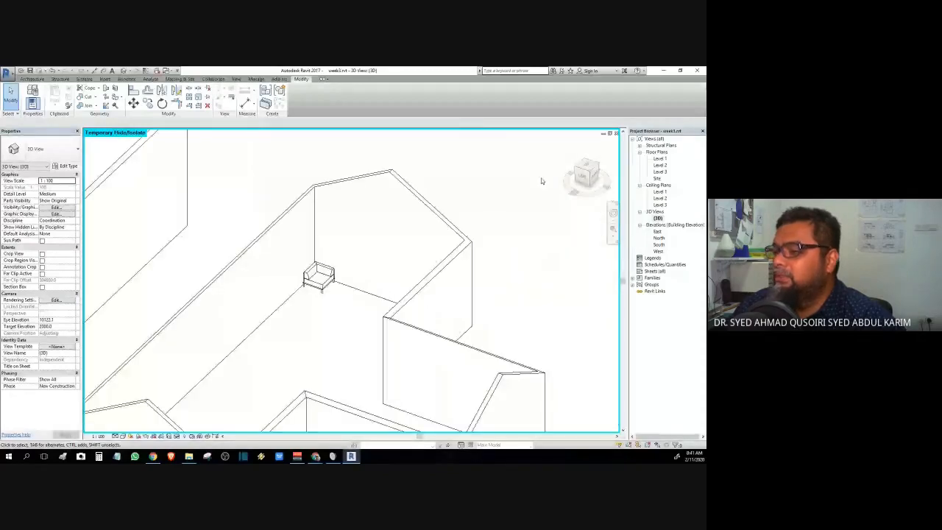
shift+middle_drag(552, 164, 515, 158)
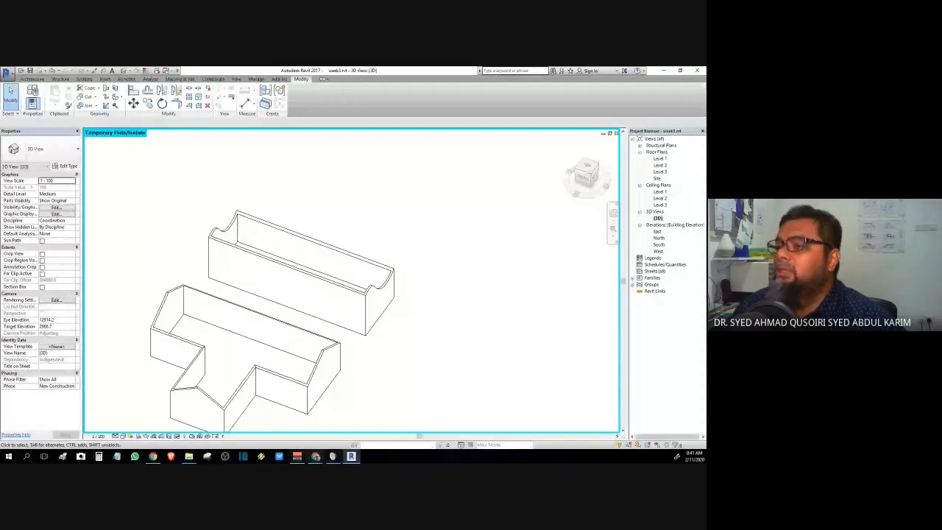
- Return to the RevitCity download page and browse the 'single door' search results
mouse_move(316, 456)
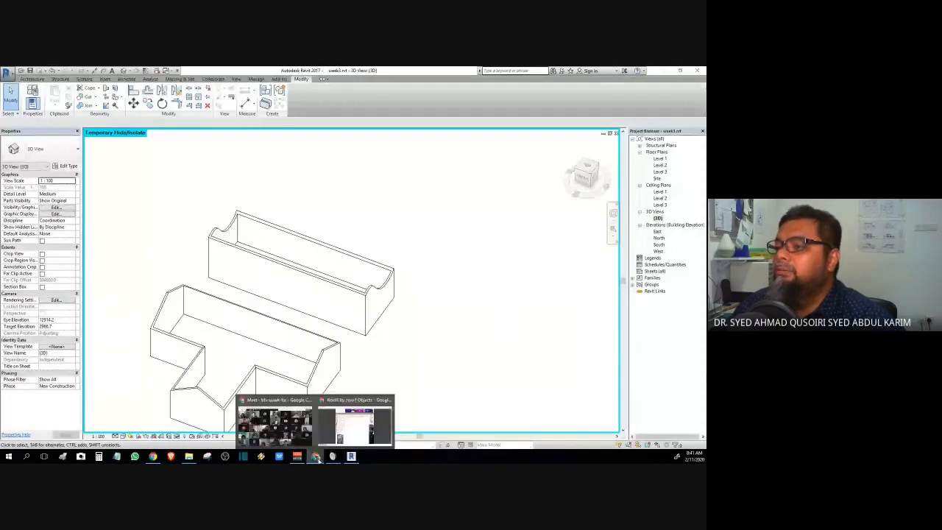
click(343, 431)
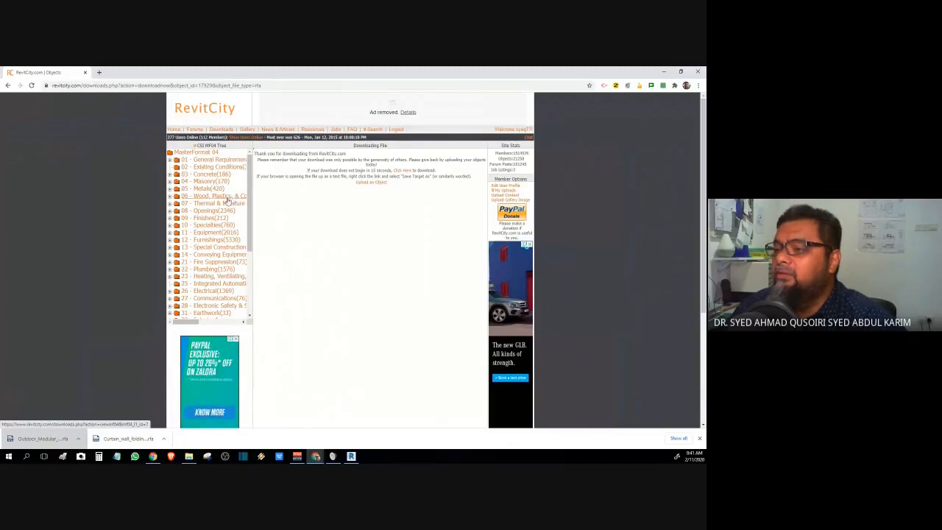
scroll(227, 200, down, 3)
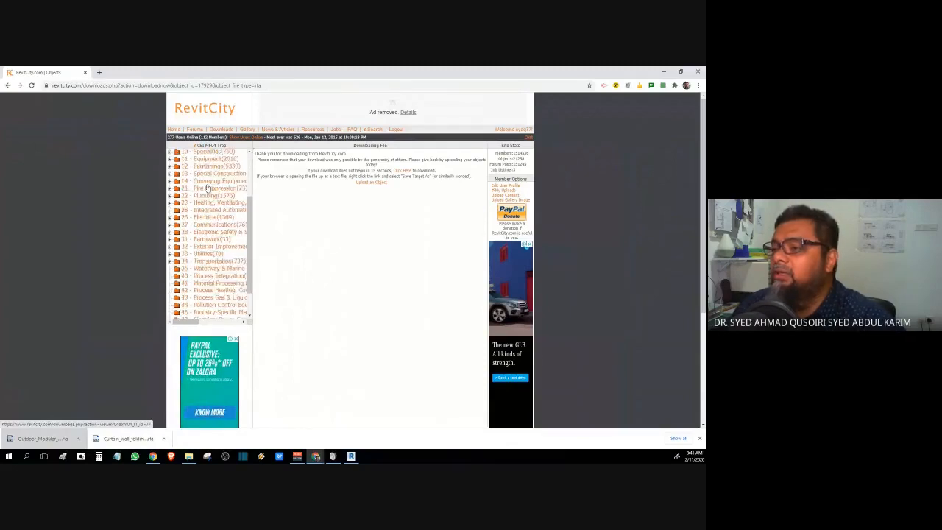
scroll(208, 189, up, 3)
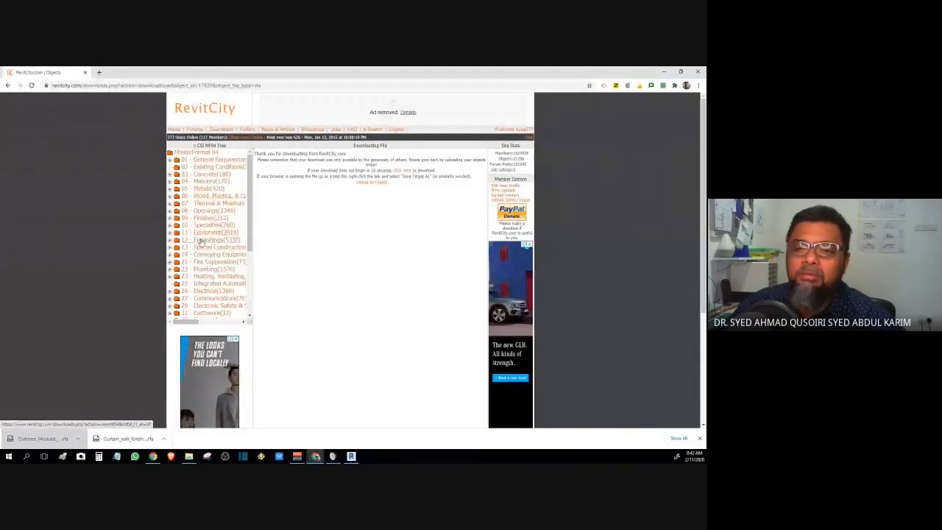
scroll(207, 266, down, 1)
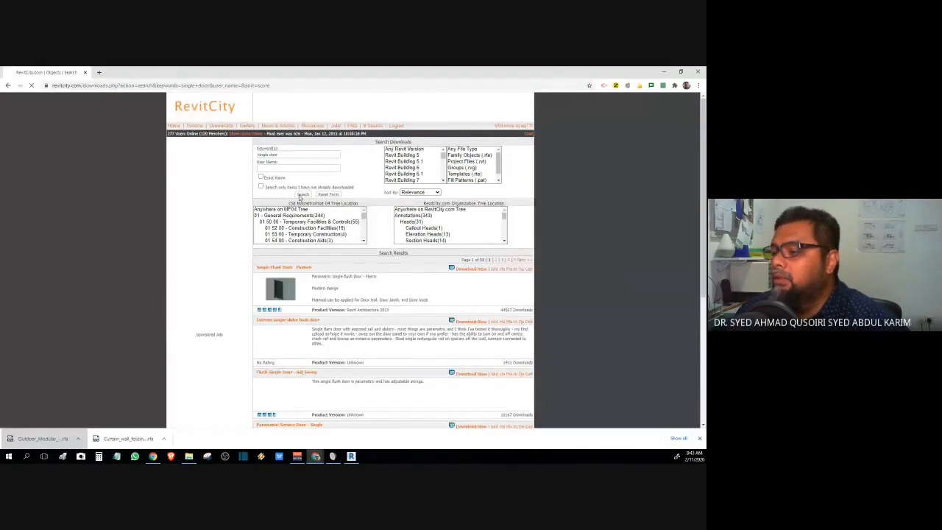
- Scroll the results and download the Single Flush Door - Modern .rfa family
scroll(81, 258, down, 3)
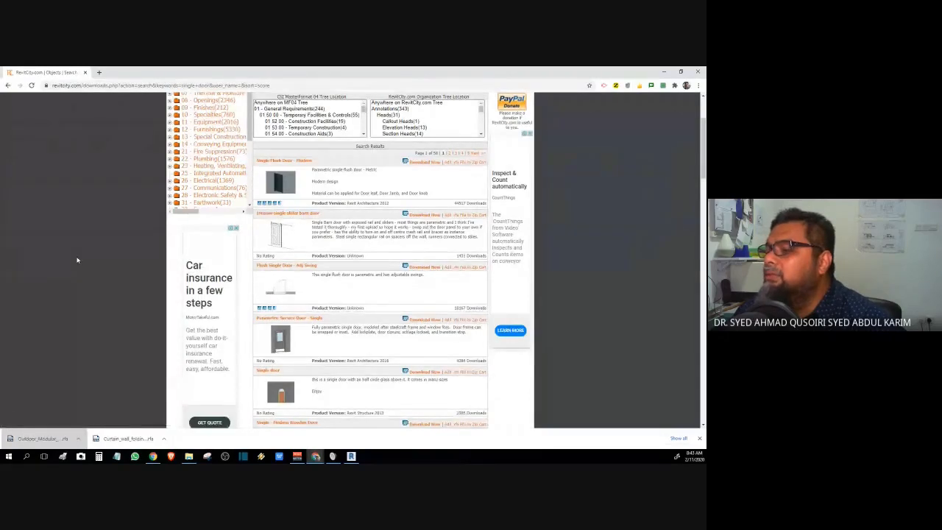
click(432, 164)
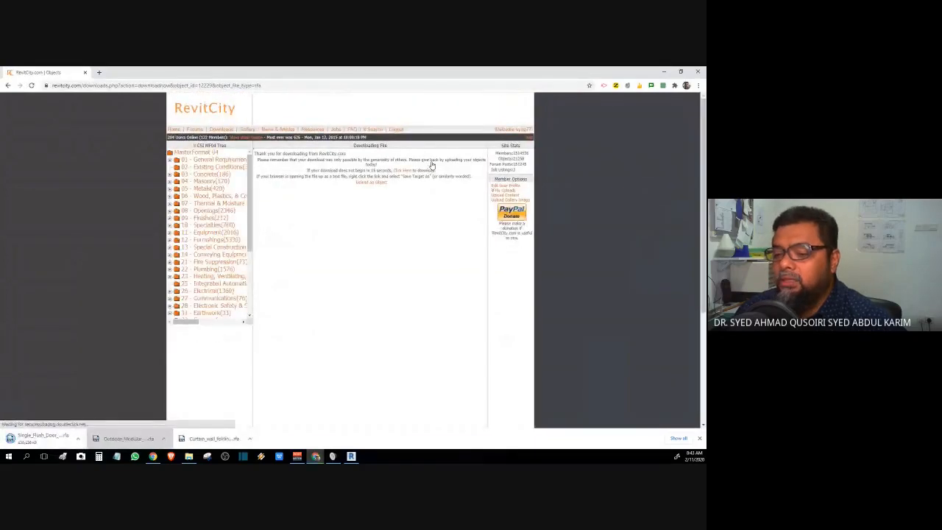
- Open the downloaded Single Flush Door - Modern family, upgrade it to 2017, and load it into week3
click(35, 440)
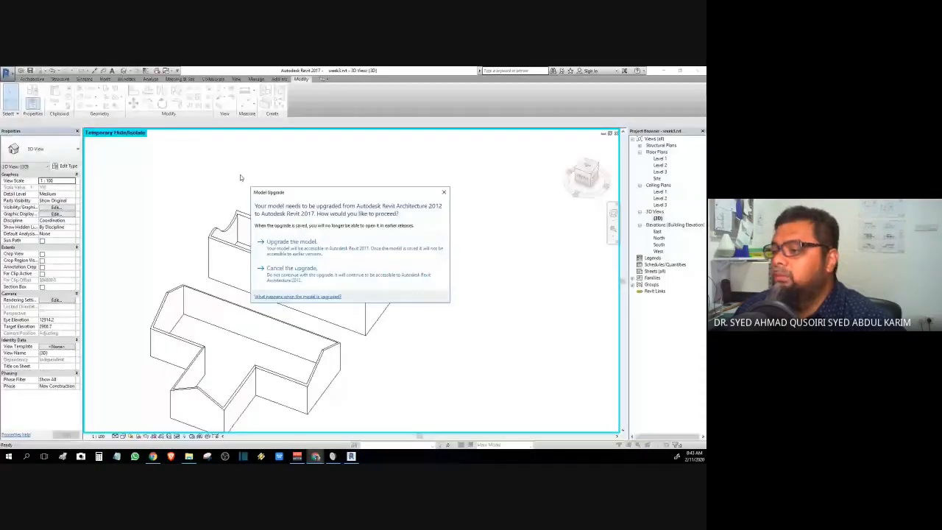
click(290, 247)
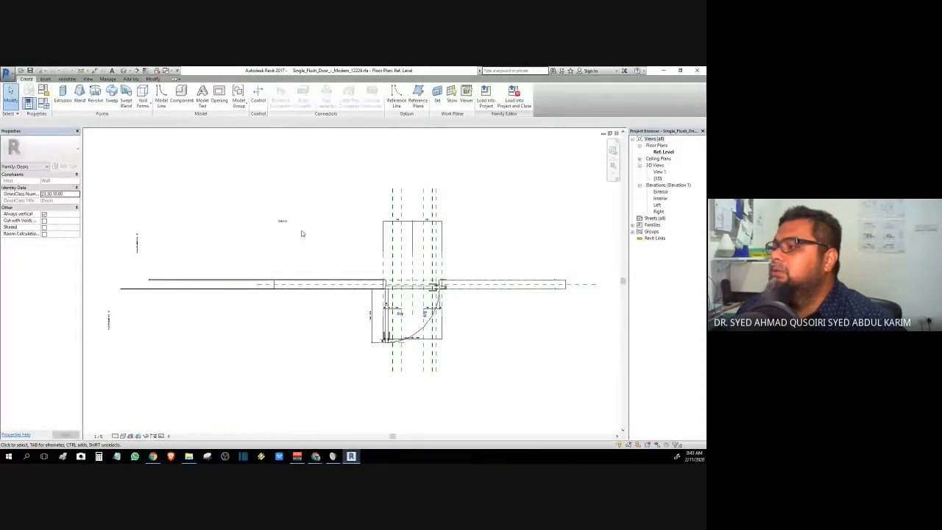
click(513, 96)
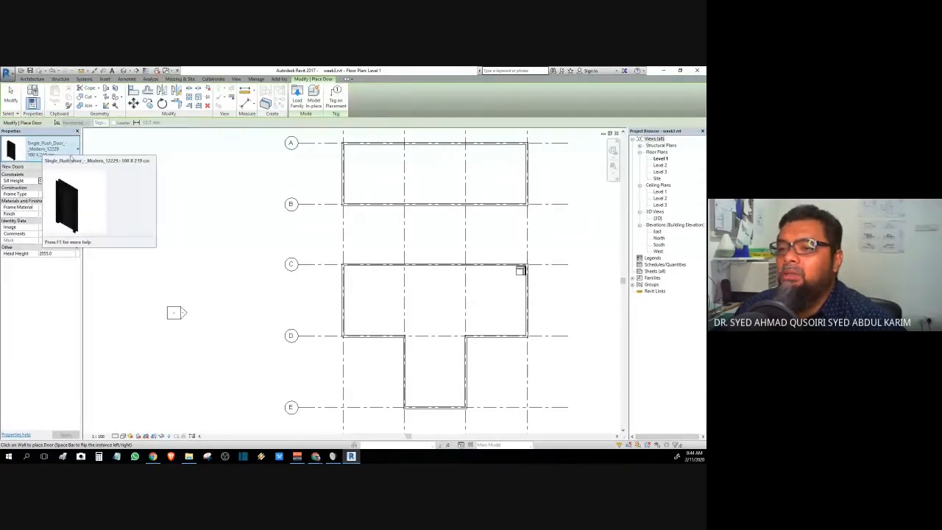
- Place the flush door in the left wall between grids C and D, flipped inward, then view 3D
scroll(405, 331, up, 2)
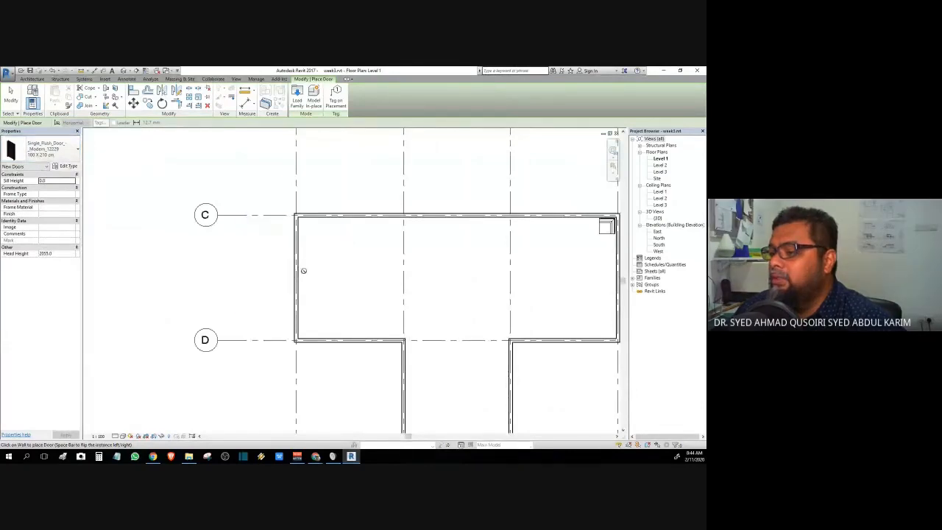
click(291, 273)
key(Escape)
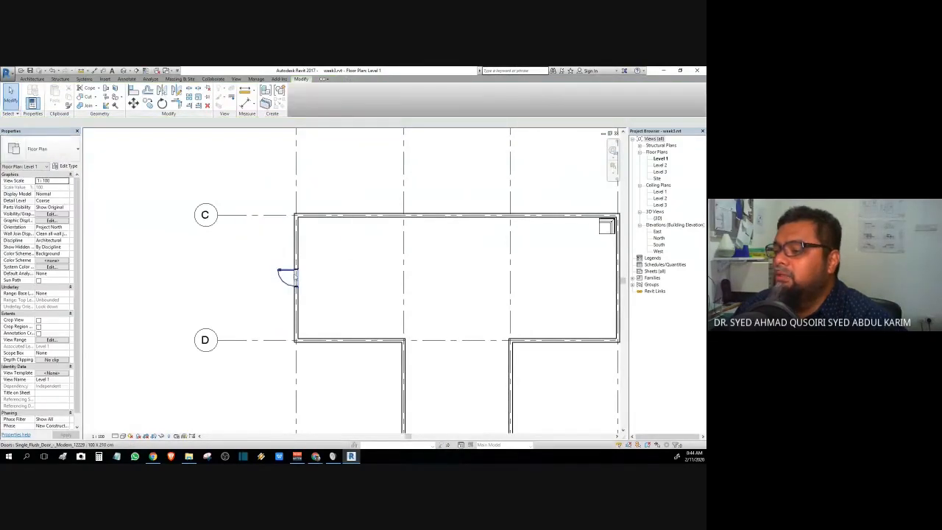
click(287, 275)
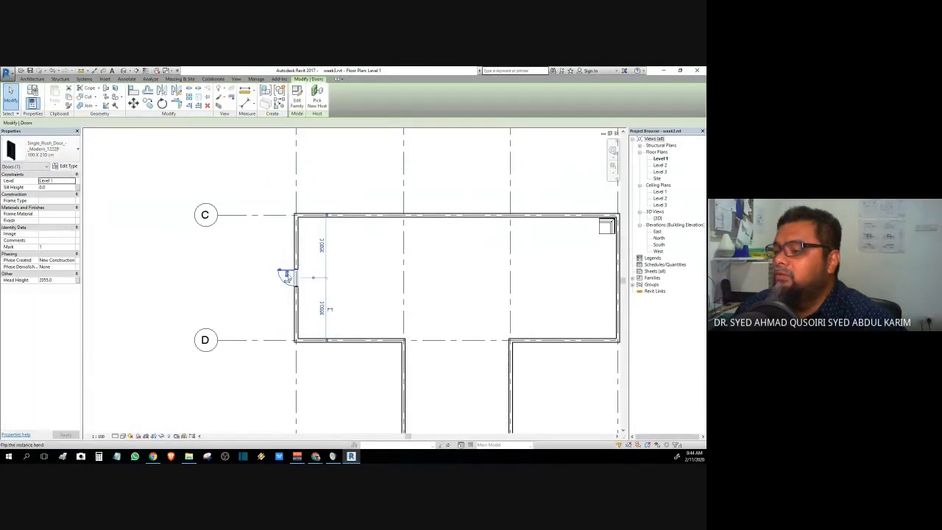
click(287, 277)
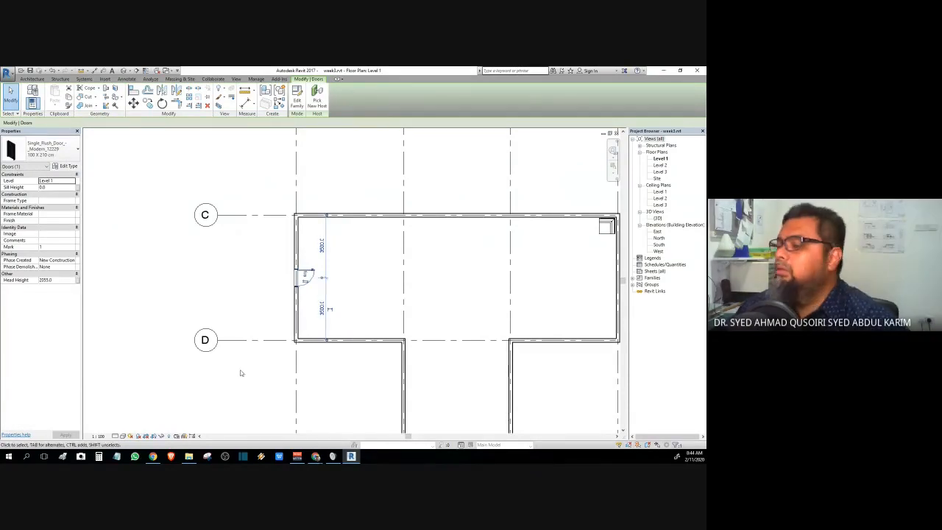
click(242, 372)
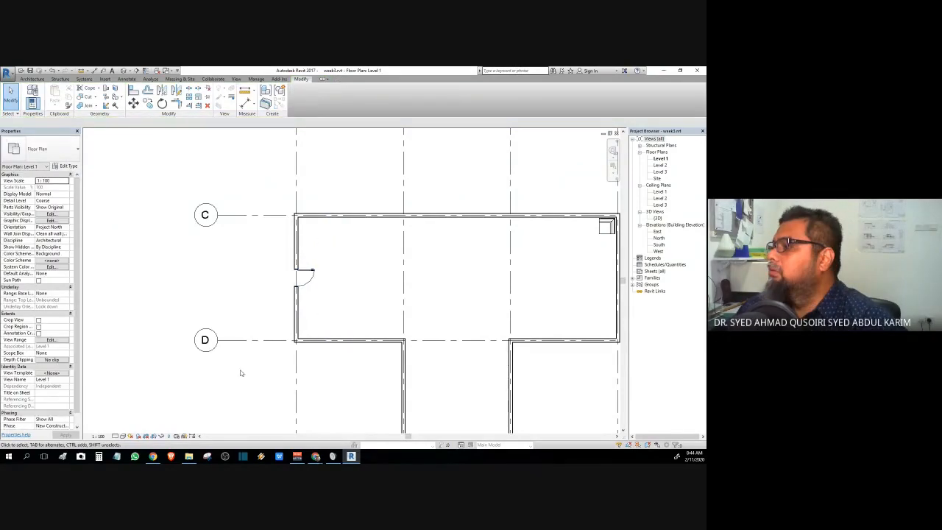
double_click(657, 218)
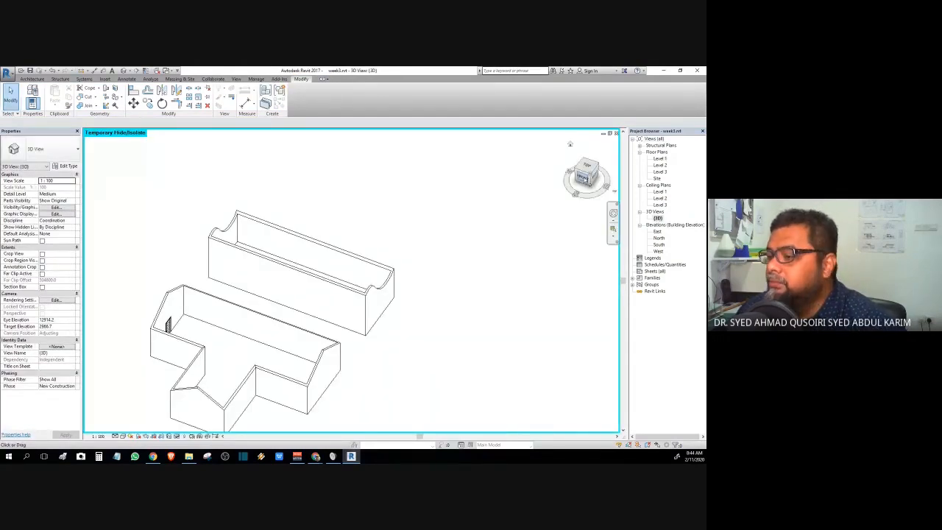
- Orbit, pan and zoom around the new flush door in 3D, then bring up the Temporary Hide/Isolate menu
click(591, 177)
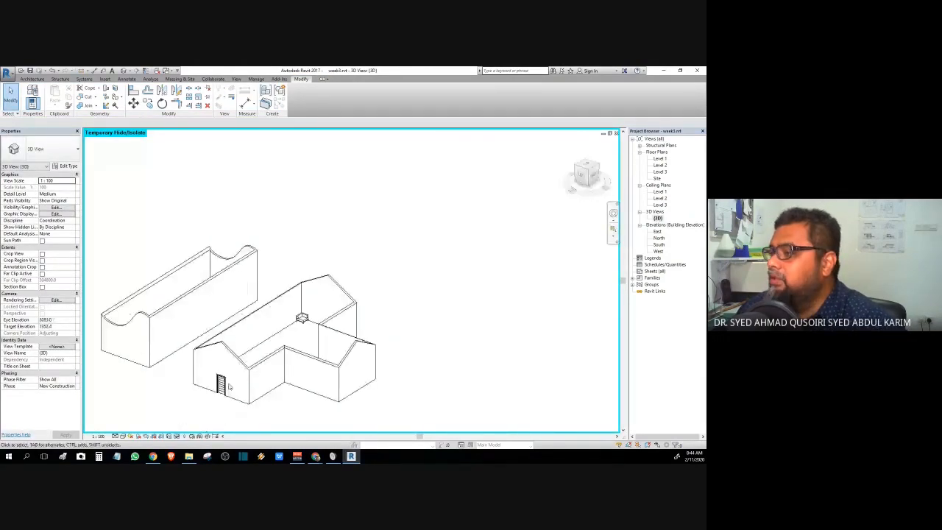
scroll(217, 389, up, 8)
drag(581, 176, 608, 177)
scroll(309, 294, down, 3)
middle_drag(294, 301, 40, 324)
scroll(382, 275, up, 3)
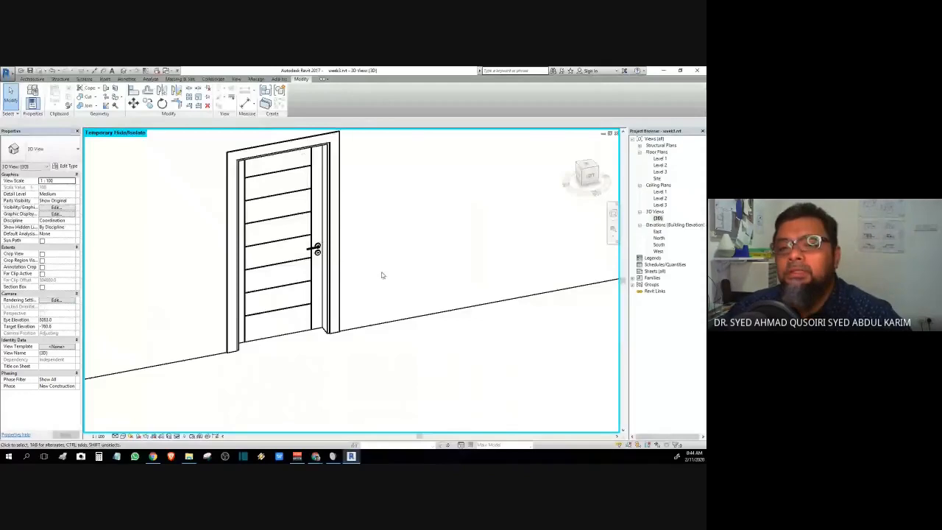
scroll(382, 276, down, 2)
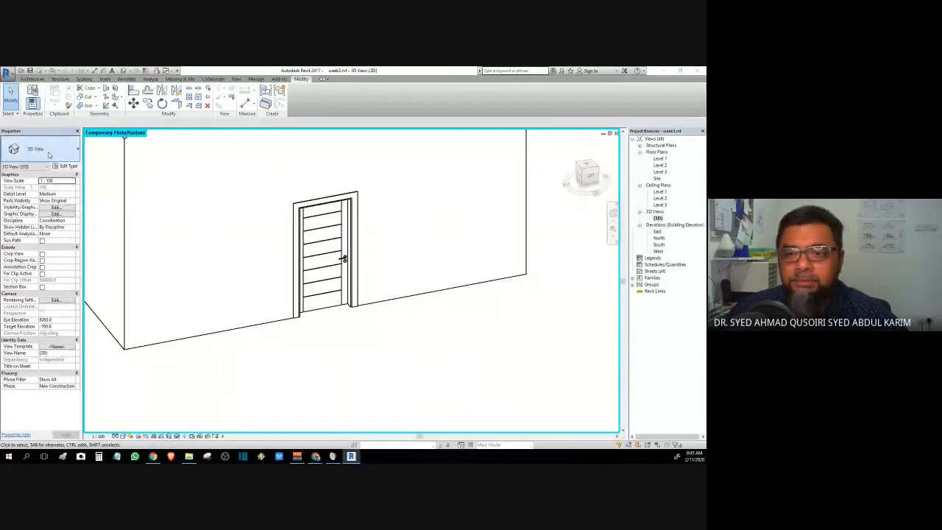
scroll(204, 214, down, 5)
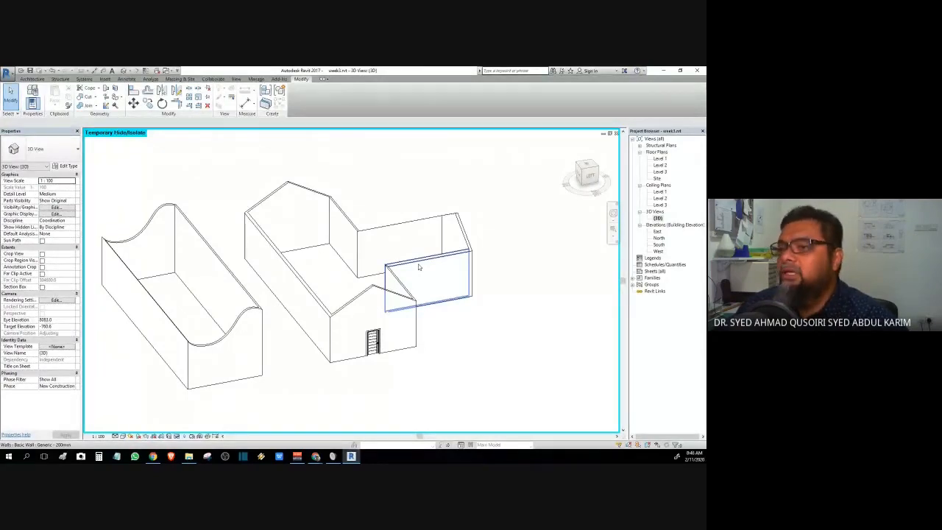
scroll(403, 250, down, 3)
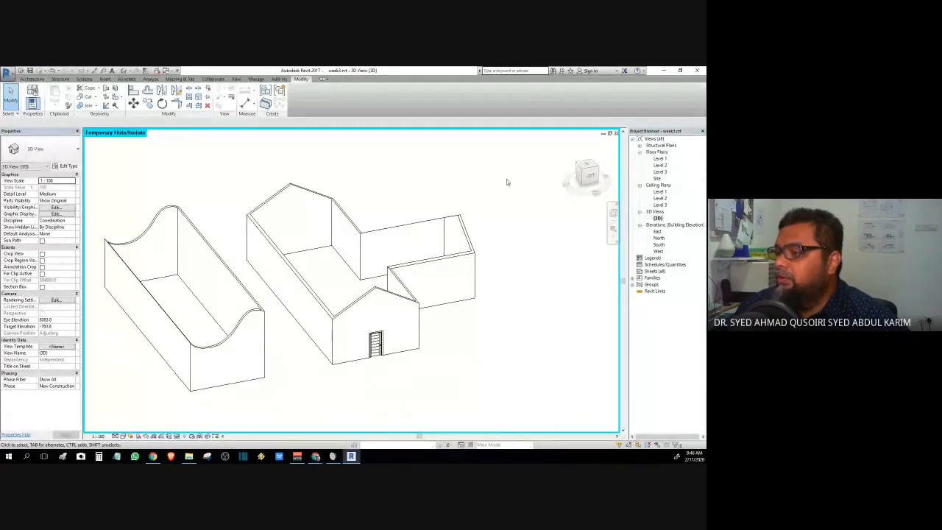
drag(570, 196, 479, 262)
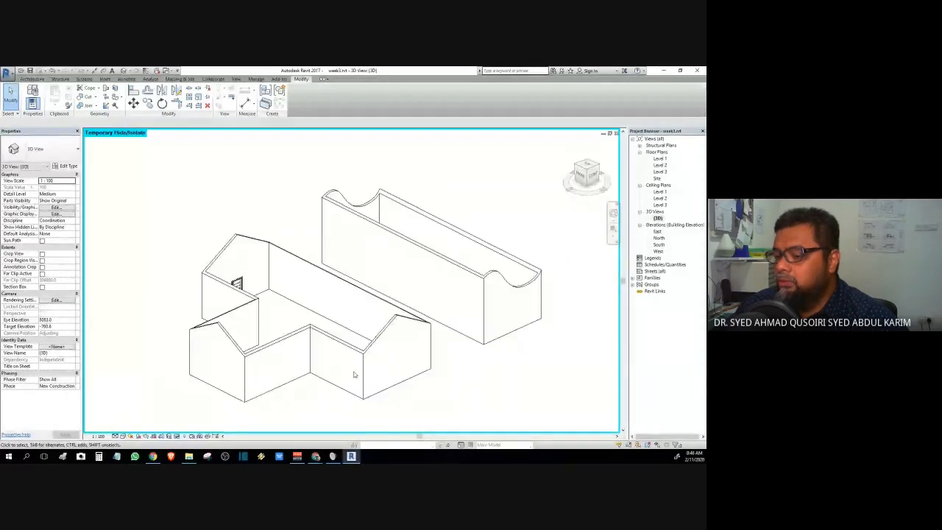
click(178, 436)
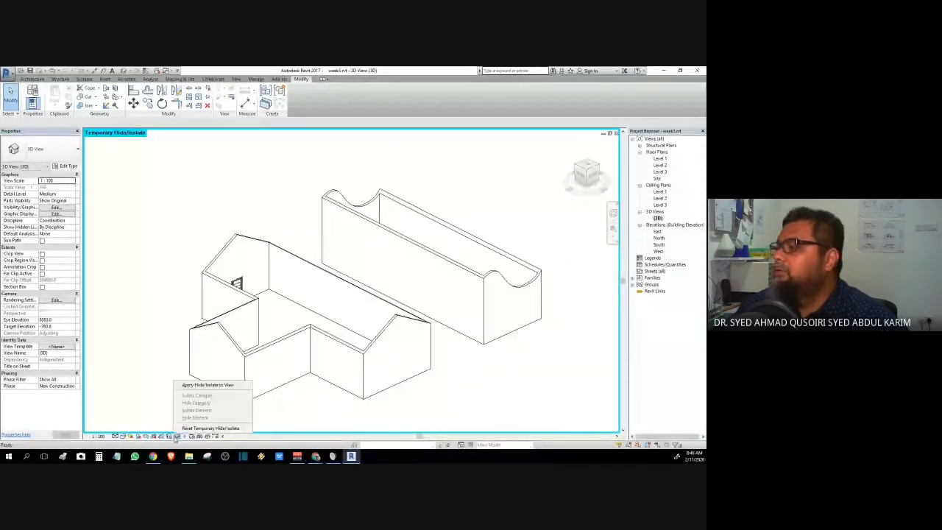
- Reset Temporary Hide/Isolate to bring the roofs back, then open the East elevation
click(193, 426)
double_click(657, 232)
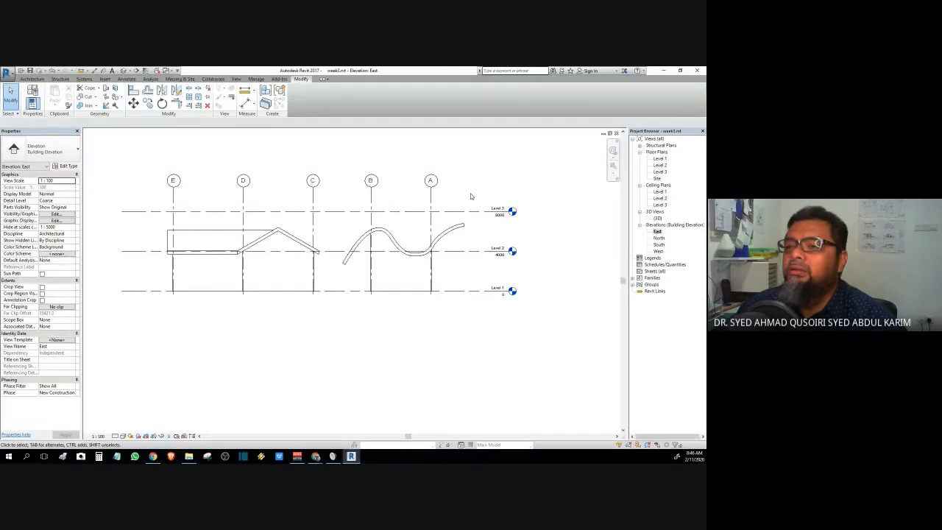
click(33, 79)
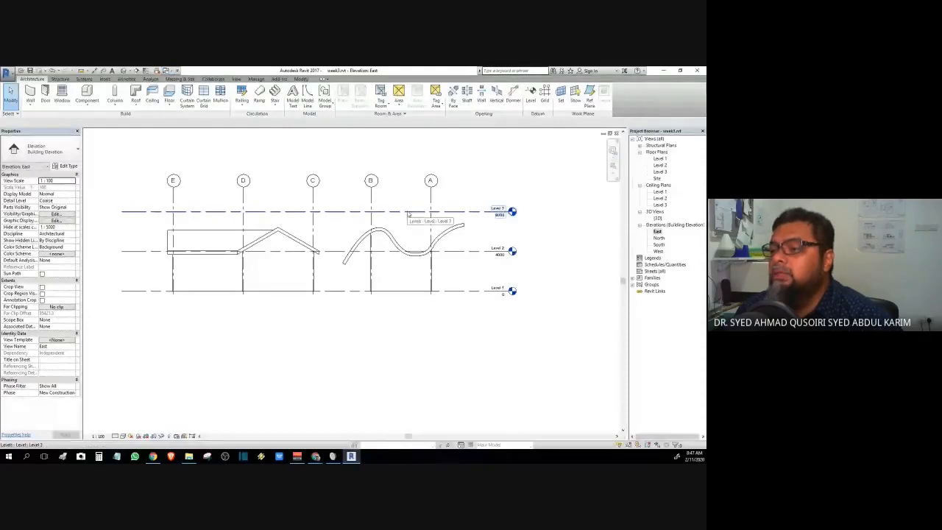
- Open the Level 1 floor plan and centre the house in the view
double_click(660, 159)
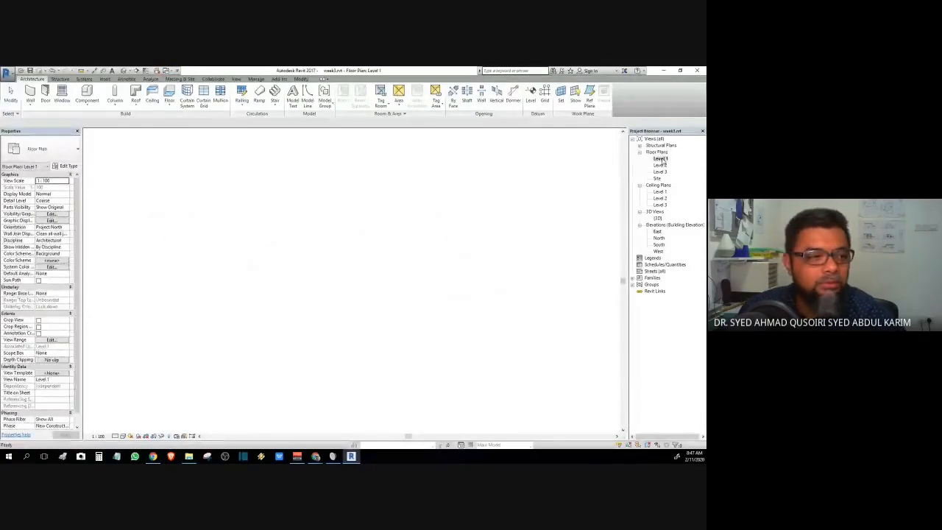
scroll(428, 301, down, 1)
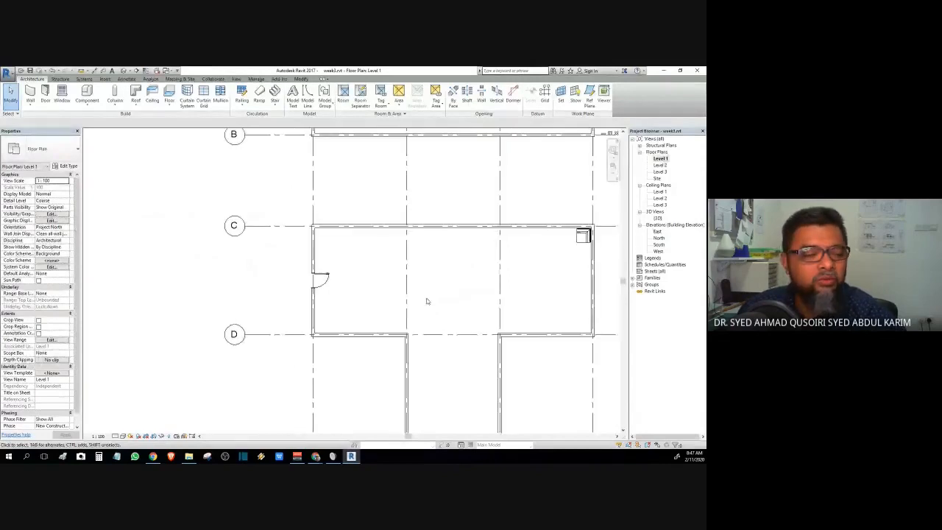
scroll(426, 301, down, 1)
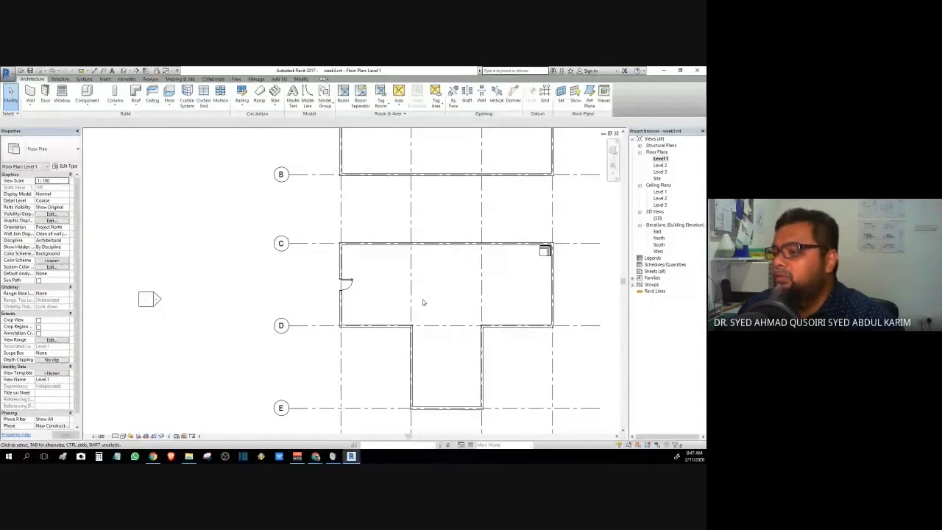
middle_drag(423, 302, 294, 211)
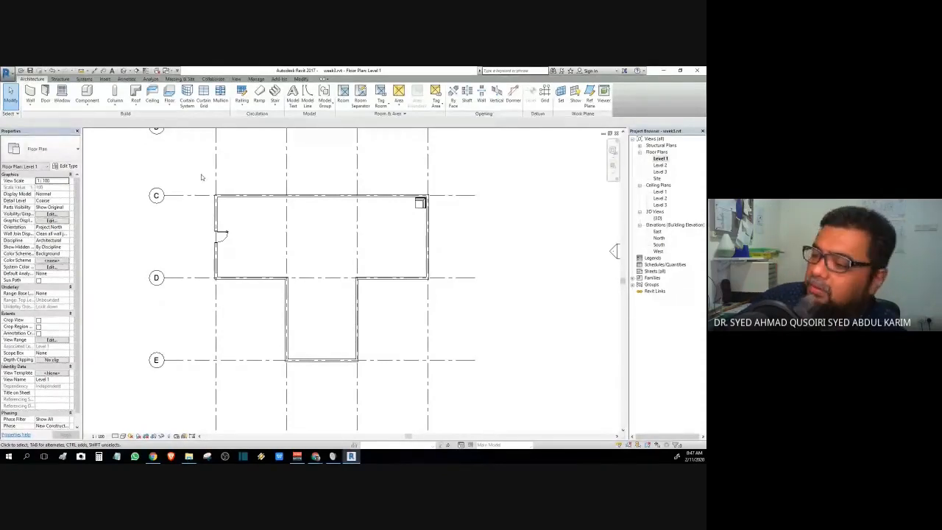
- Window-select all the house walls on Level 1, leaving the door out of the selection
drag(202, 177, 449, 378)
click(234, 235)
click(225, 234)
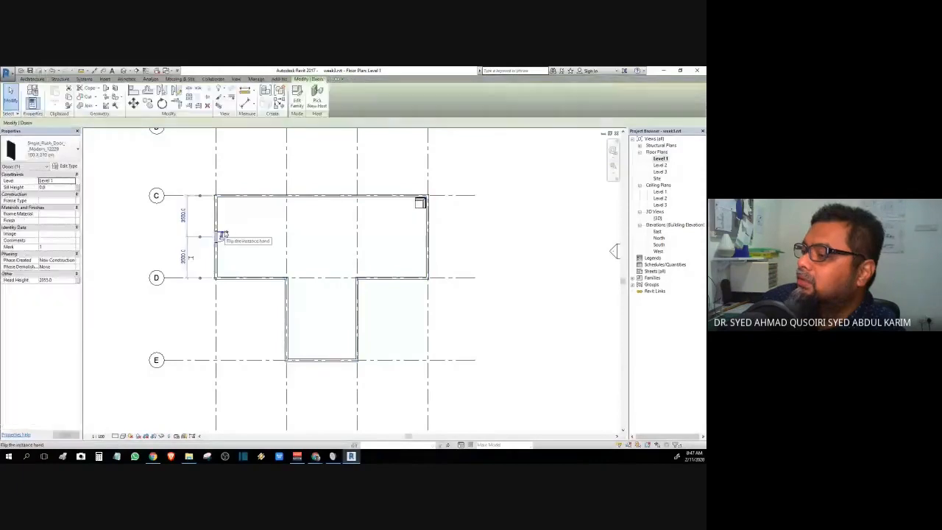
click(392, 216)
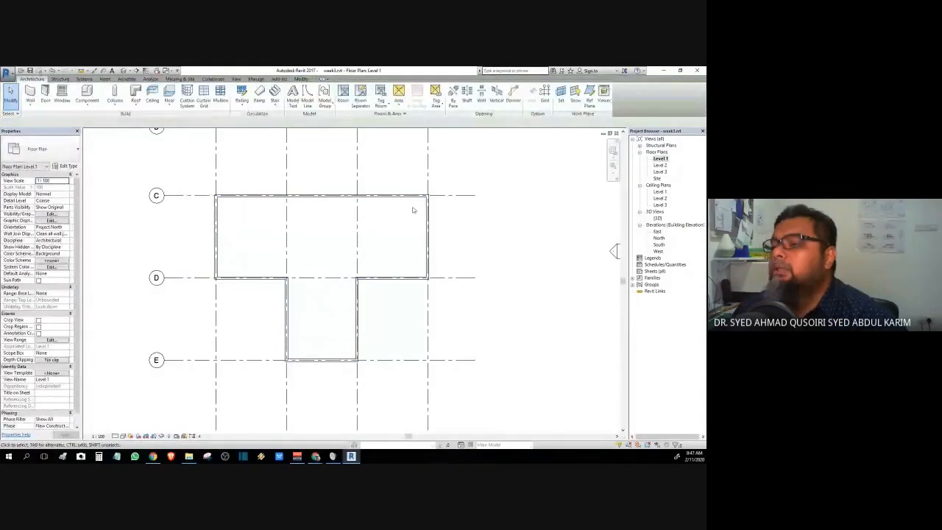
drag(196, 169, 447, 410)
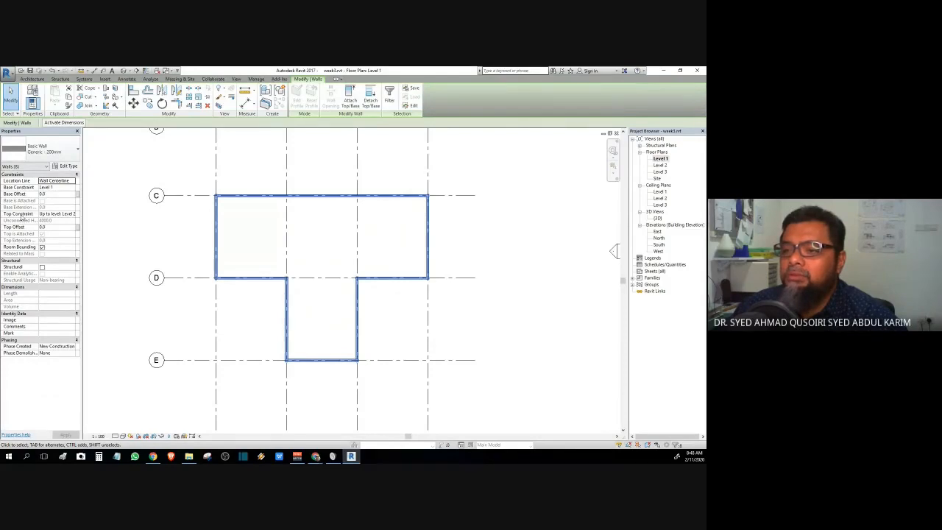
click(72, 214)
click(64, 237)
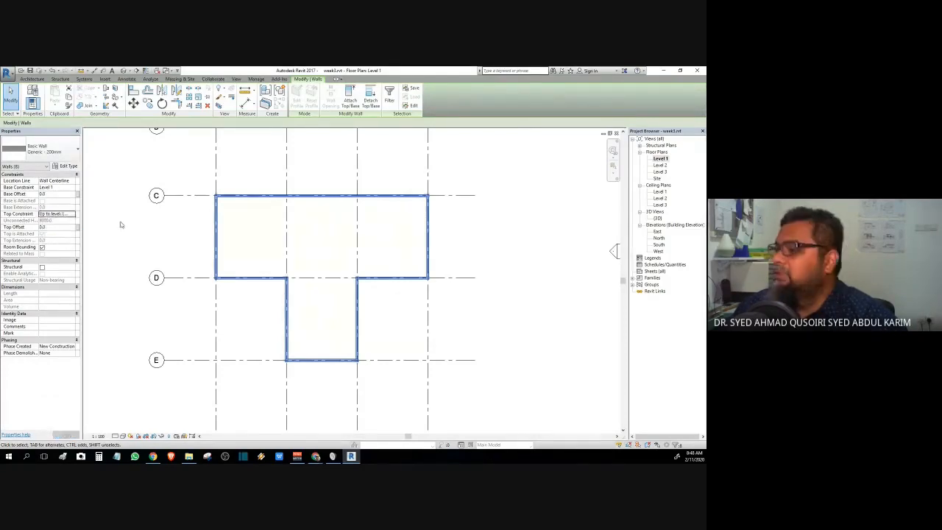
click(120, 221)
double_click(657, 217)
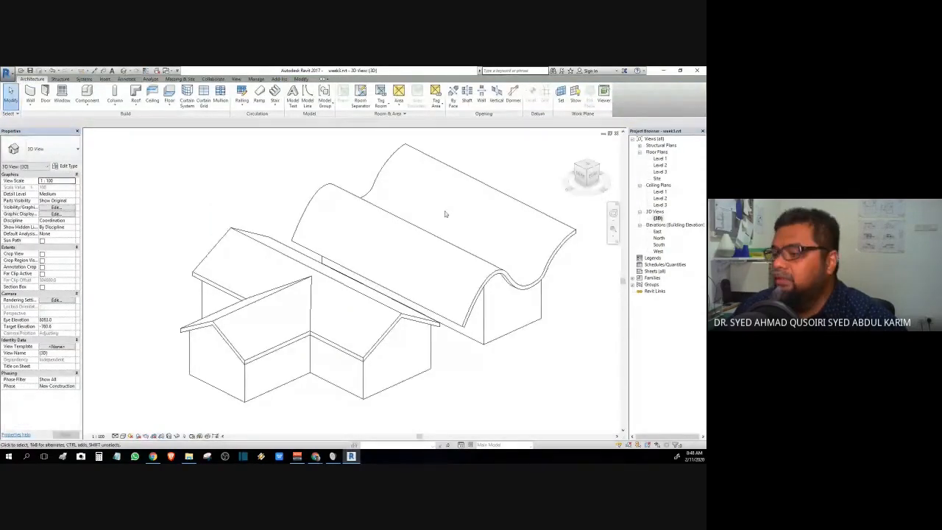
click(383, 389)
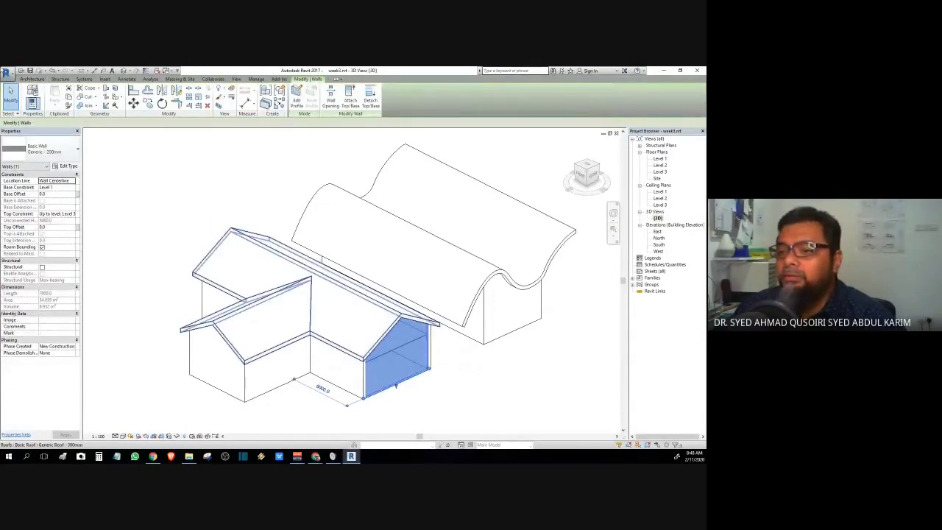
key(Escape)
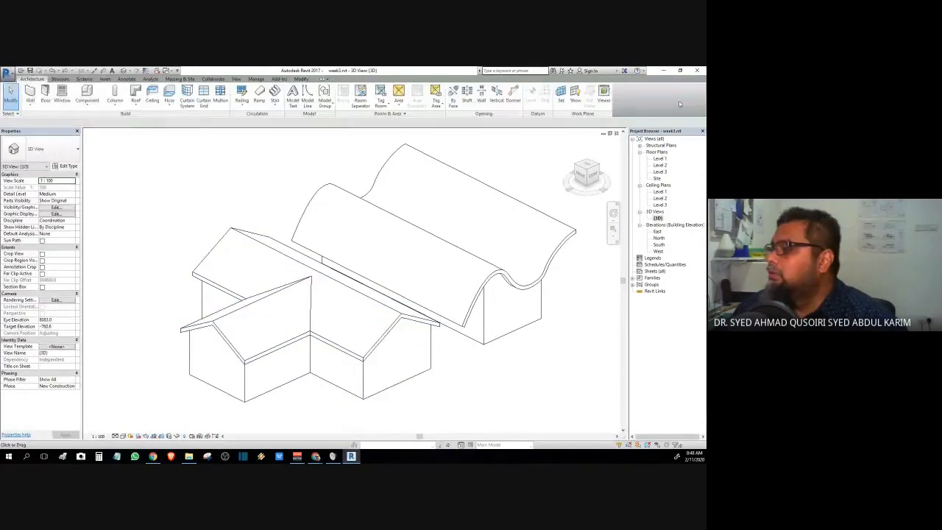
double_click(659, 158)
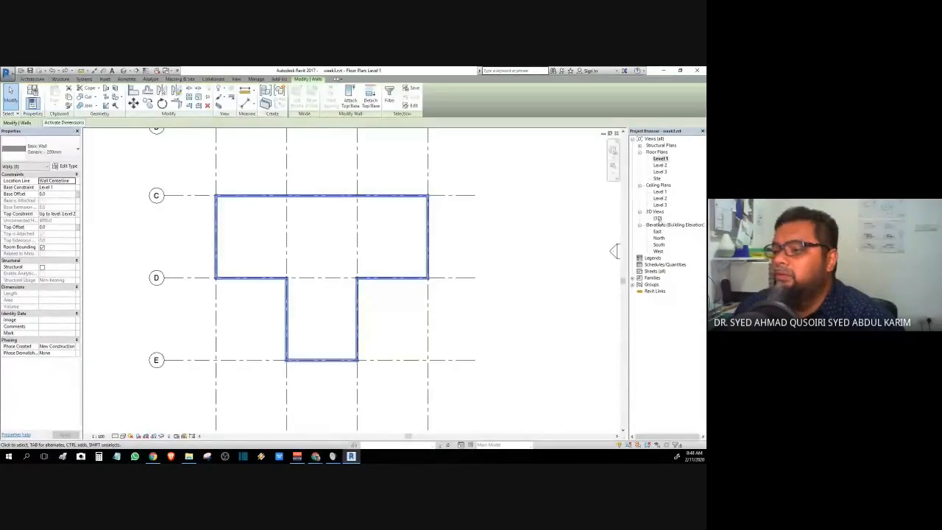
double_click(658, 218)
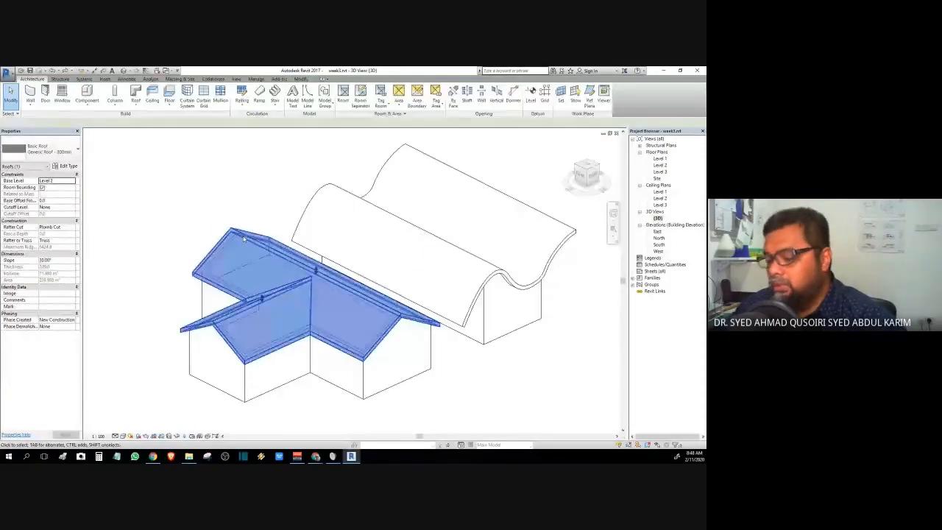
- Temporarily hide the gabled roof, orbit the 3D view down into the bare walls, and open the Level 1 plan
key(Delete)
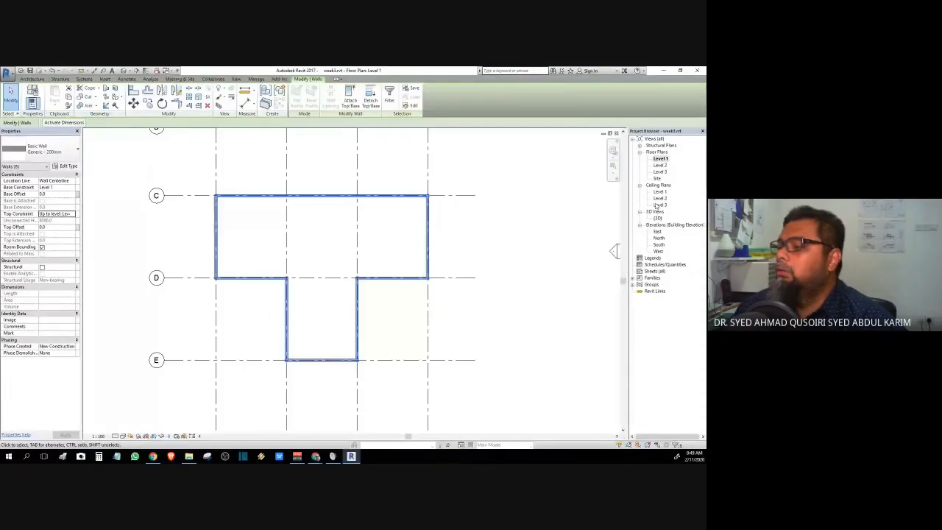
double_click(657, 219)
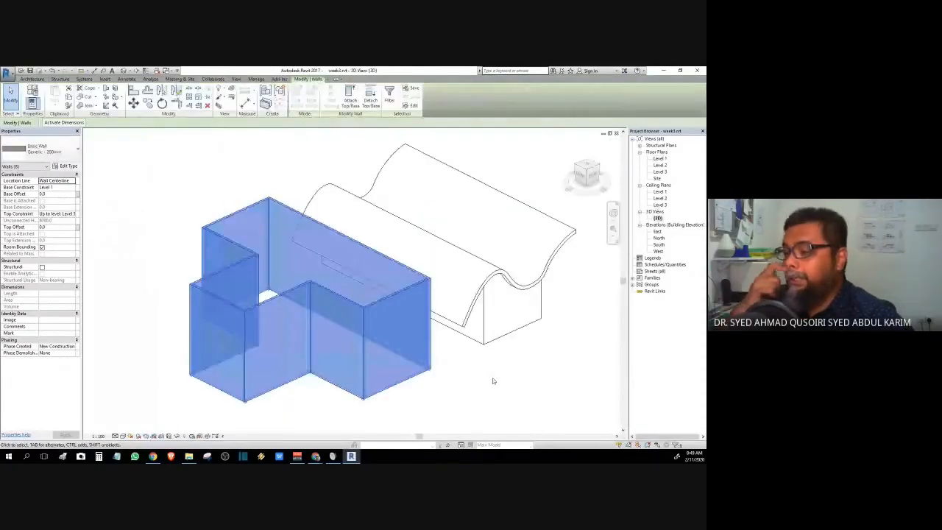
key(Escape)
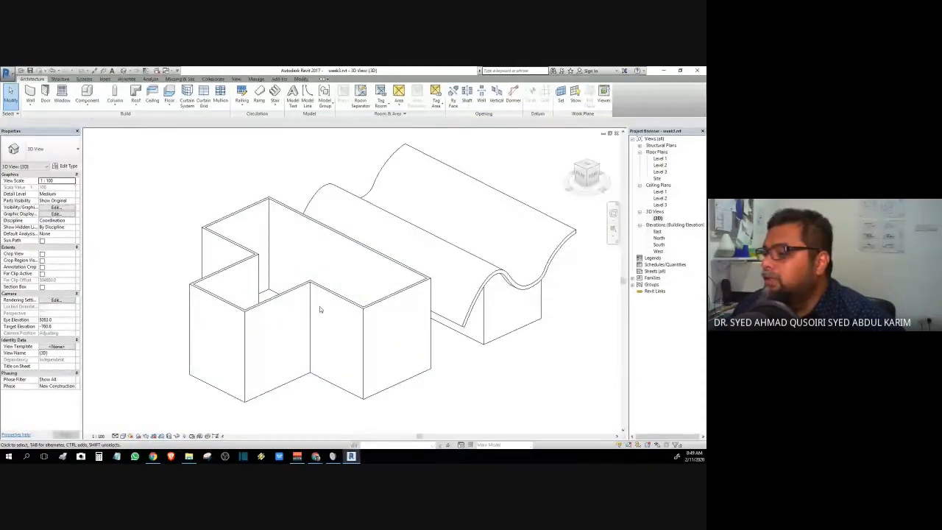
drag(581, 178, 126, 214)
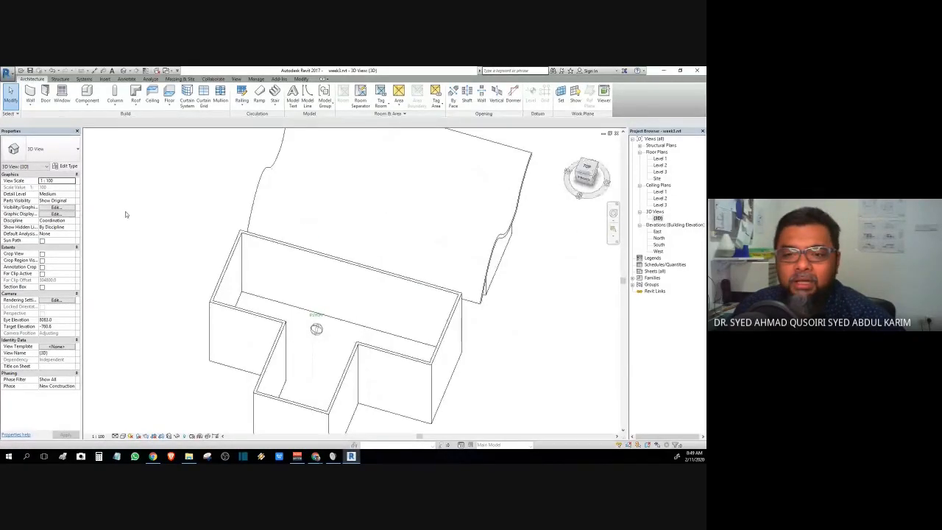
drag(125, 214, 296, 149)
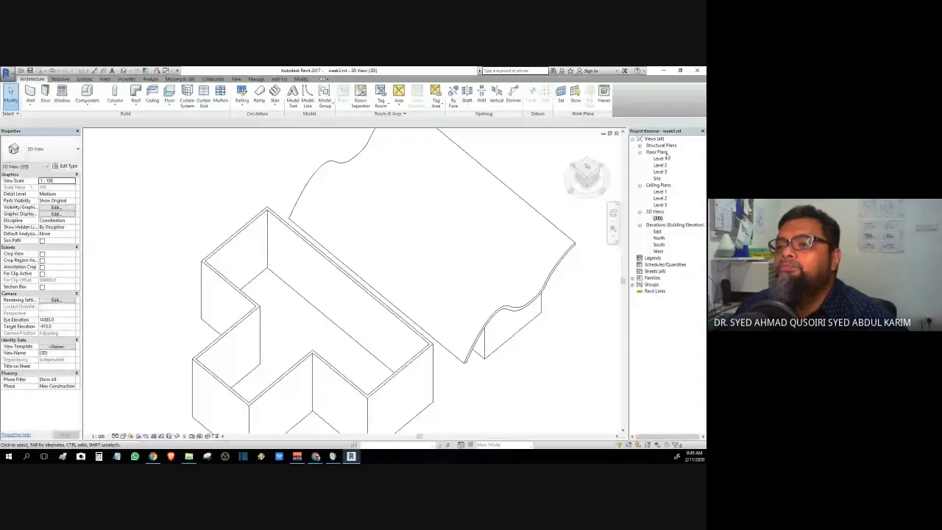
double_click(660, 158)
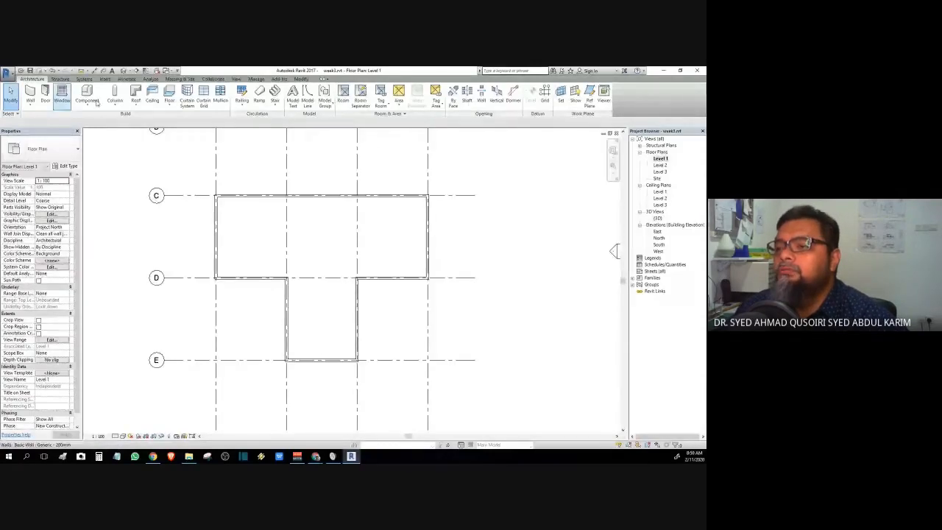
- Create an architectural floor on Level 1 bounded by the picked outer walls, then tile the views
click(169, 109)
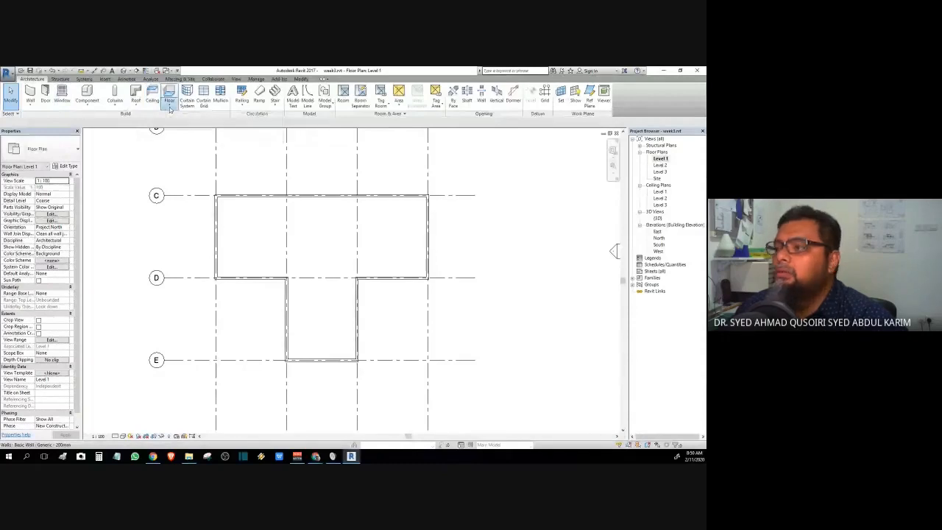
click(170, 109)
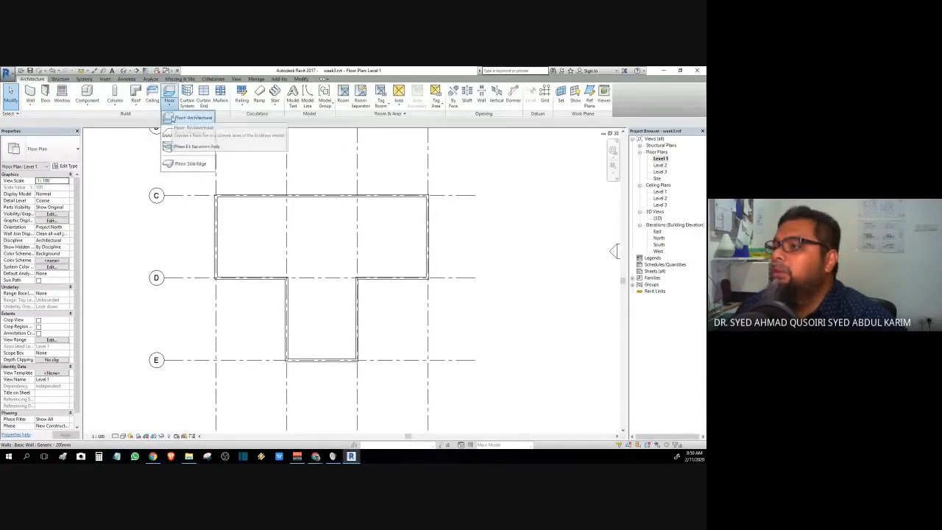
click(172, 117)
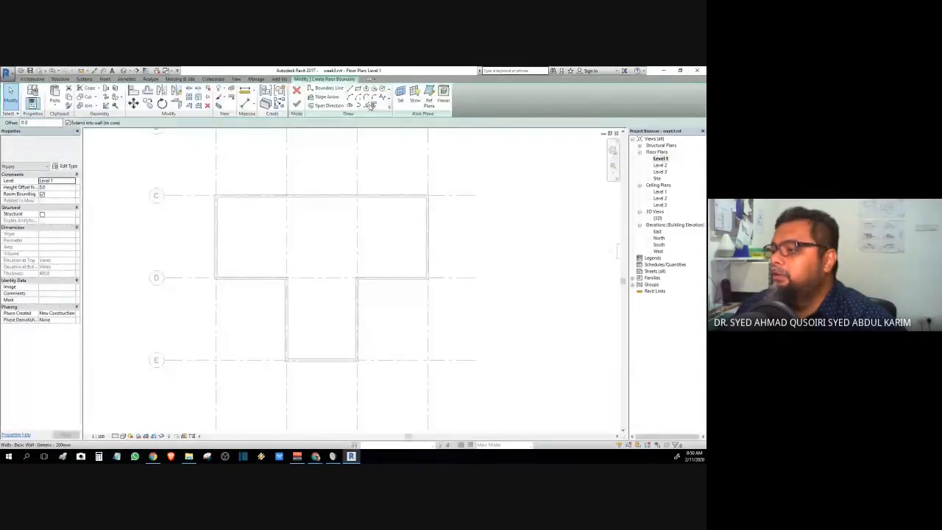
click(370, 106)
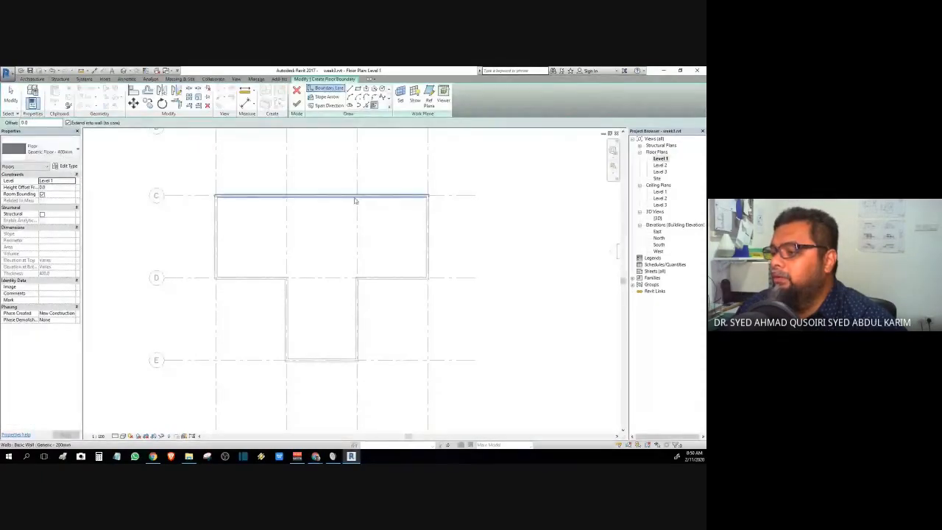
click(356, 198)
click(298, 108)
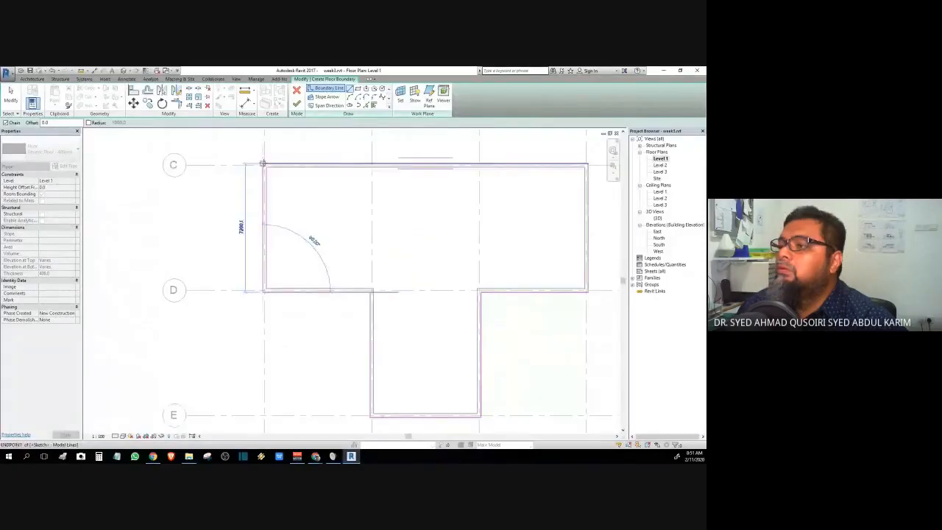
click(297, 103)
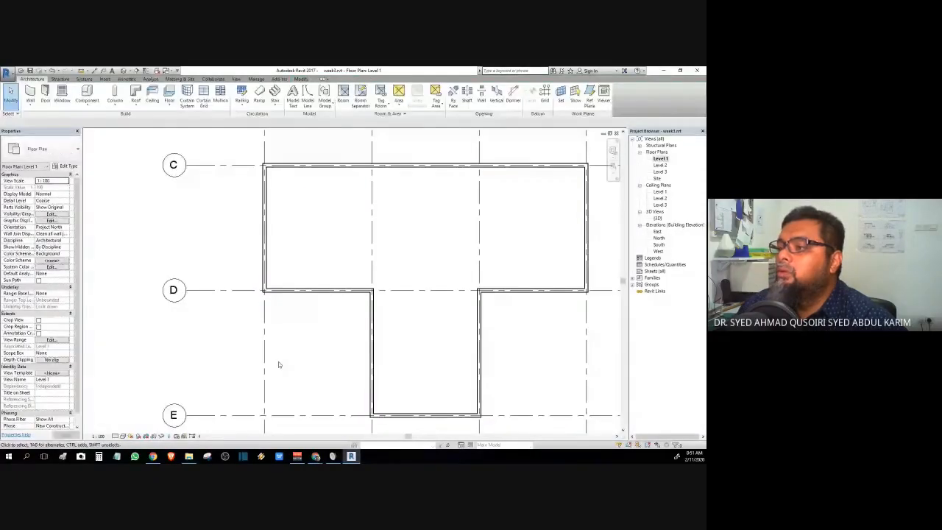
scroll(278, 361, down, 2)
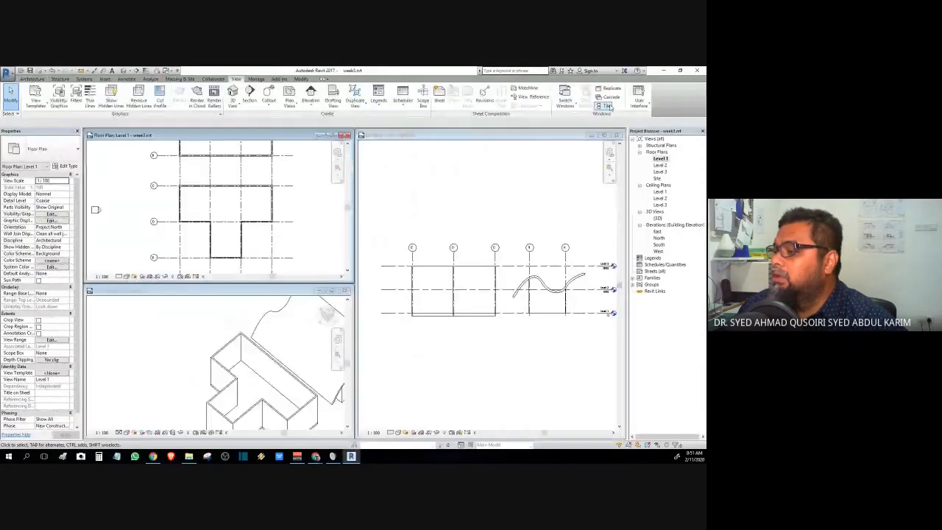
click(616, 136)
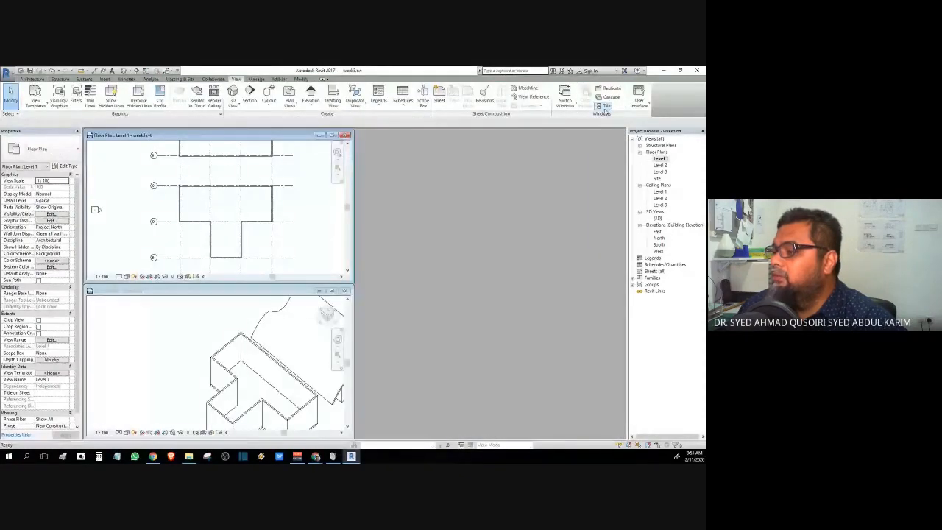
- Tile the Level 1 plan beside the 3D view and recentre the enlarged house
click(604, 106)
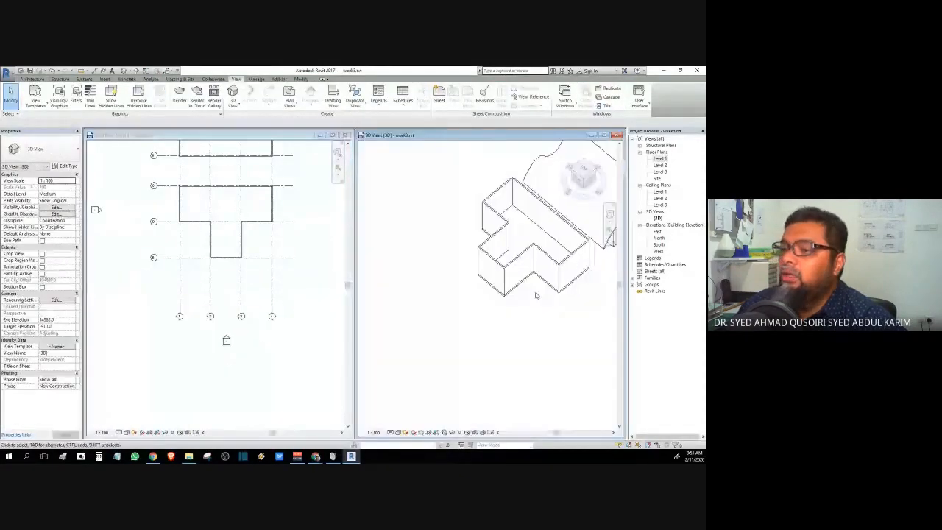
scroll(465, 306, up, 2)
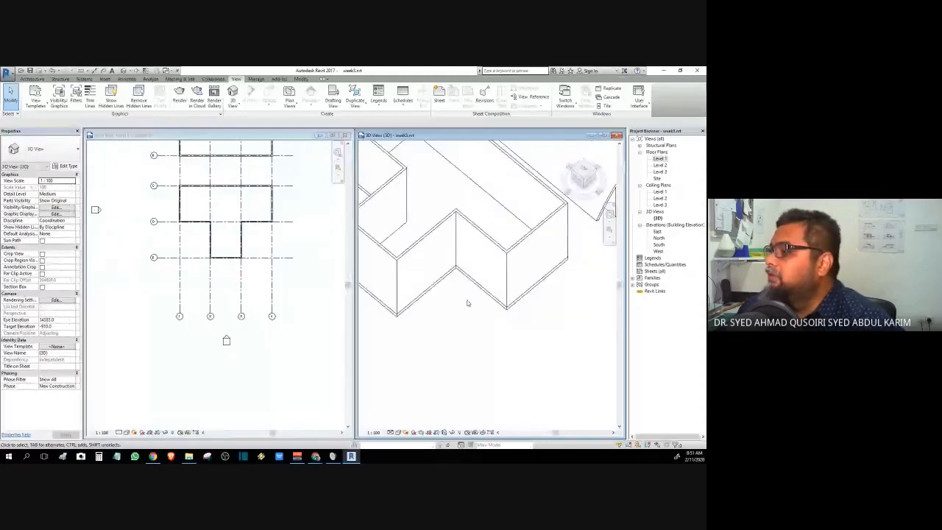
middle_drag(467, 303, 505, 350)
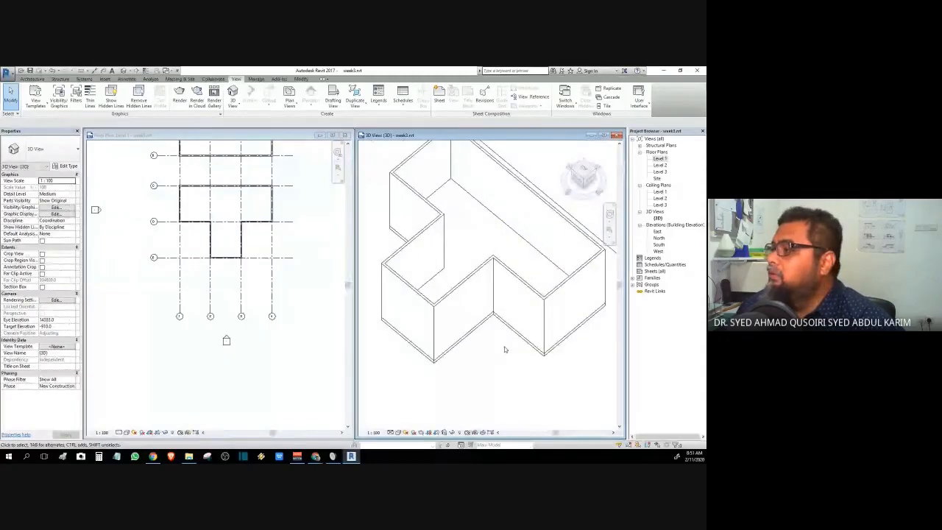
click(303, 251)
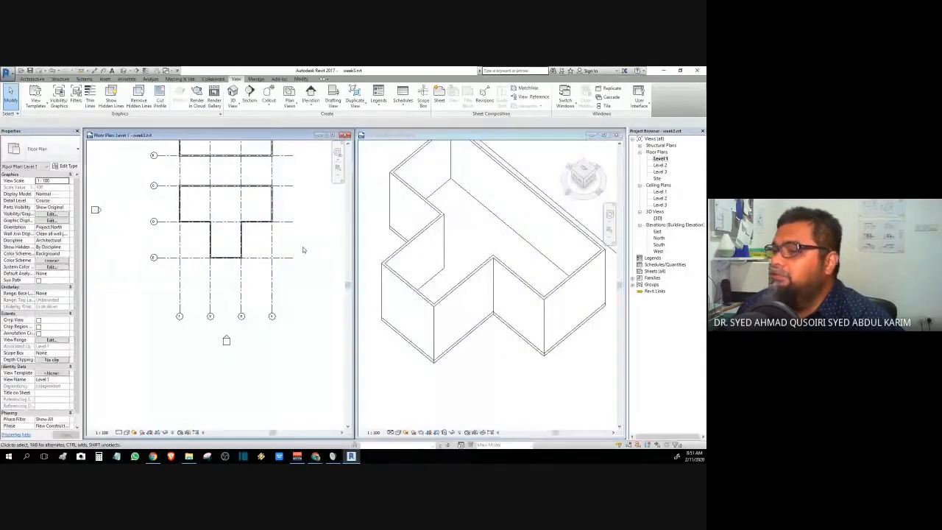
- Open the Level 2 floor plan, fit its outline in view, and start a new floor sketch
double_click(660, 165)
scroll(294, 280, up, 4)
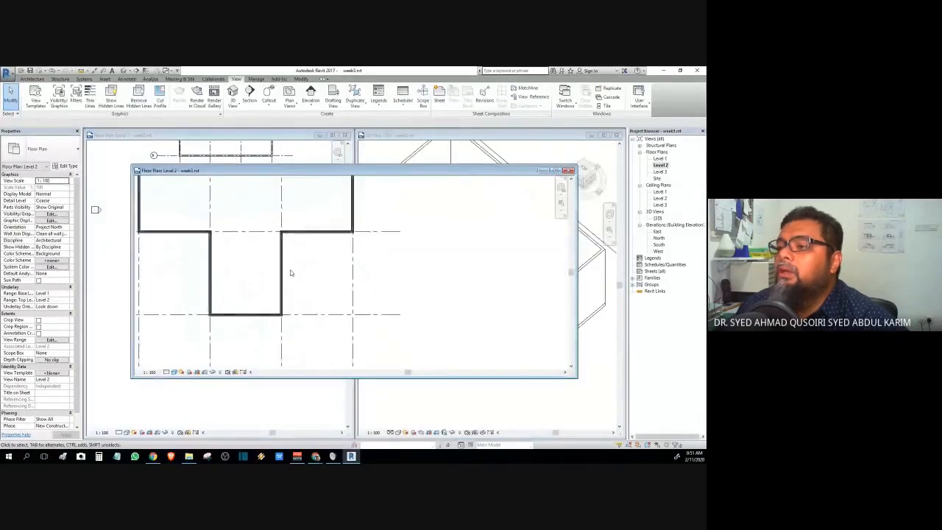
middle_drag(290, 271, 389, 315)
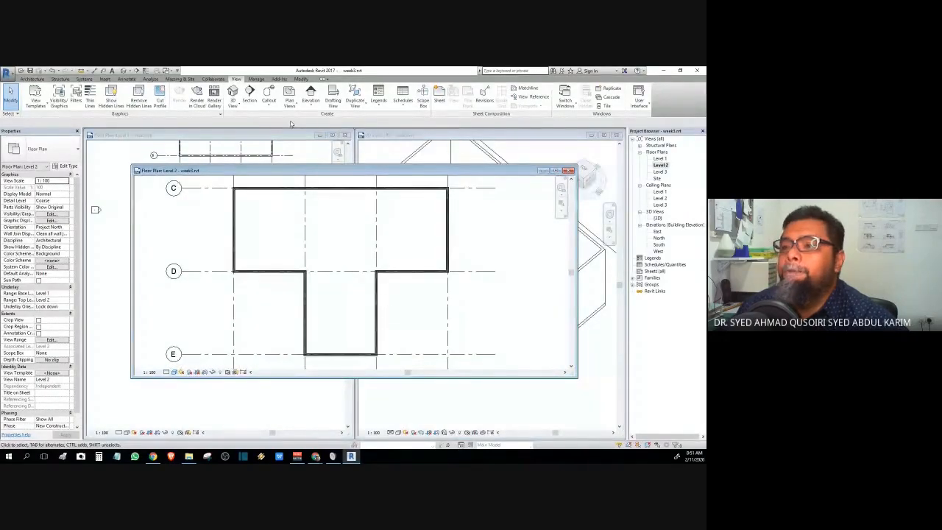
click(32, 78)
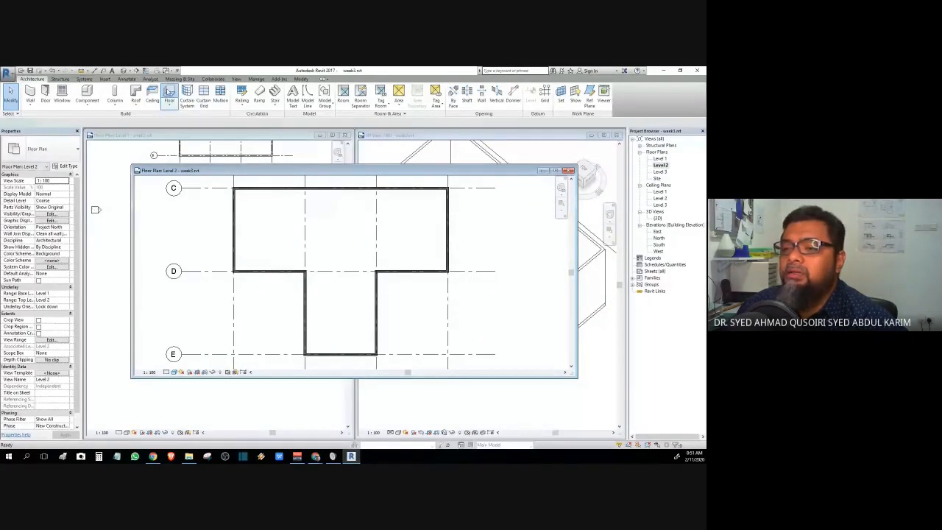
click(170, 91)
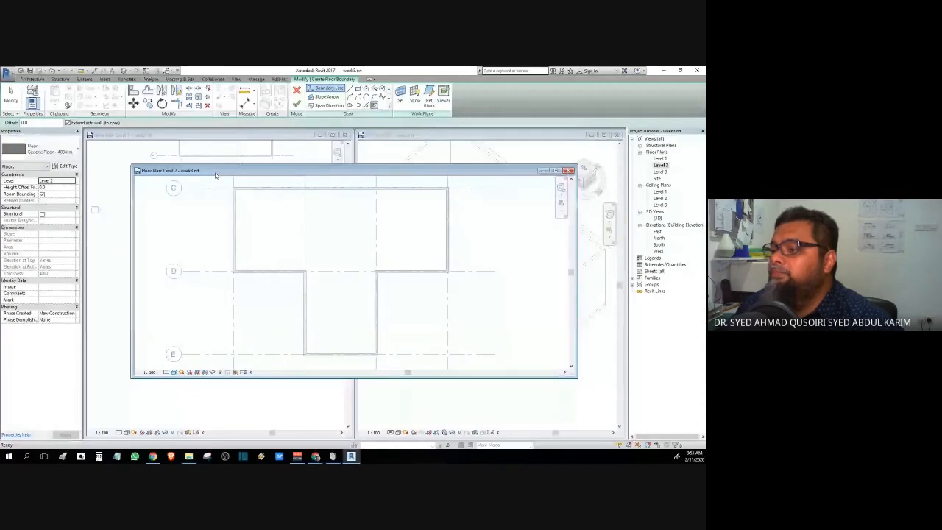
- Pick the top, right and lower-right walls as the Level 2 floor boundary, finish, and join with the walls
click(339, 191)
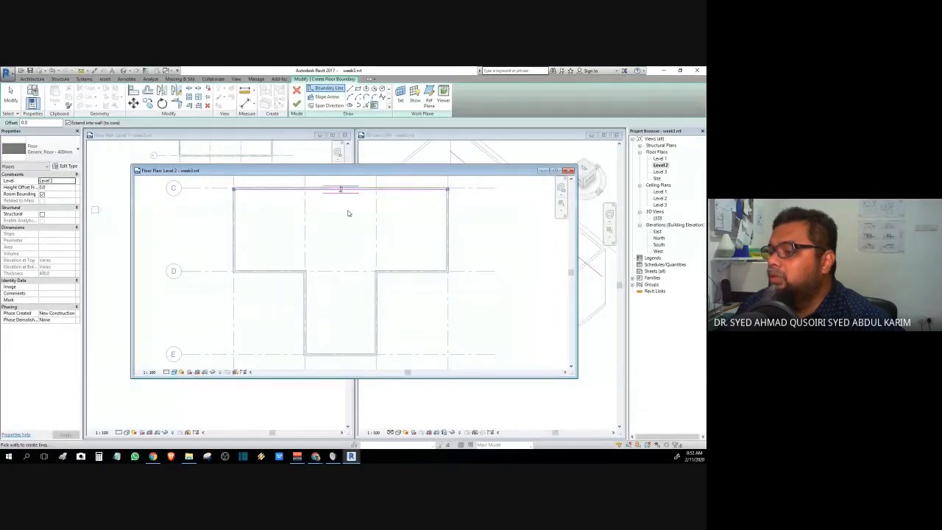
click(444, 224)
click(420, 271)
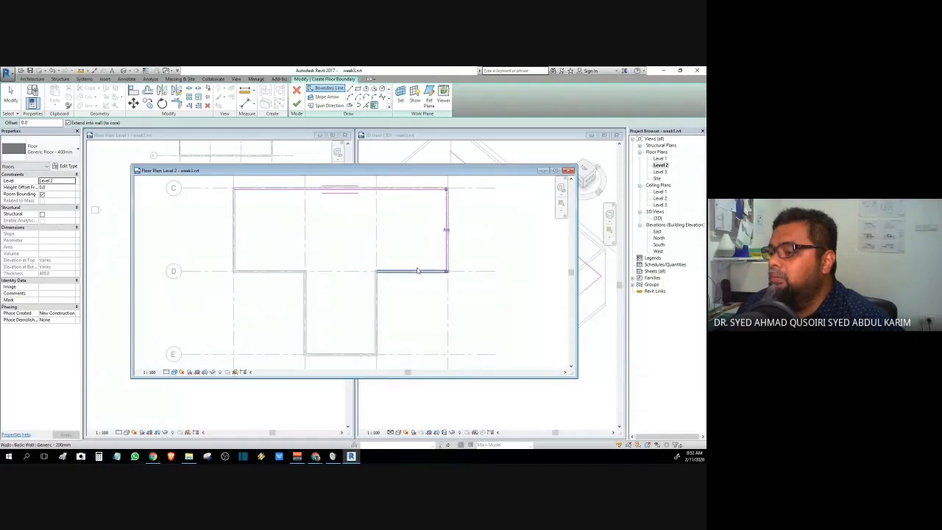
click(417, 271)
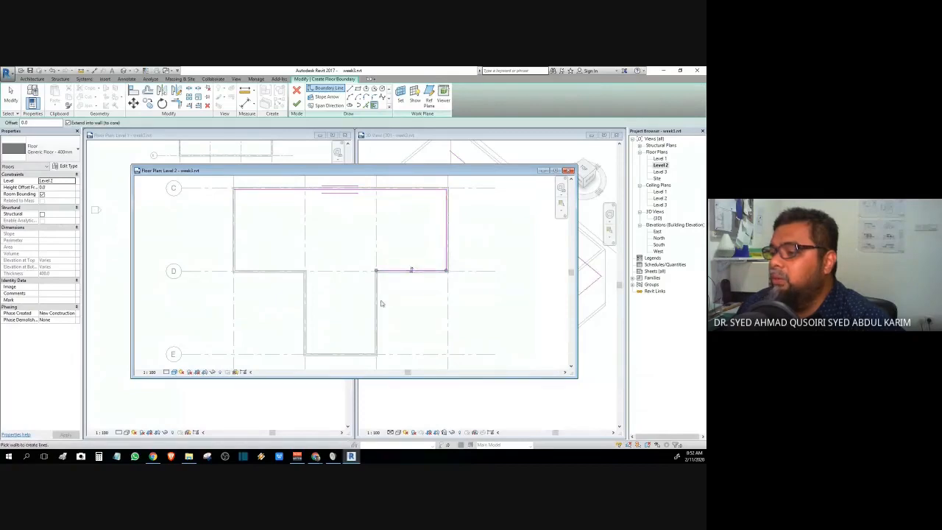
click(297, 103)
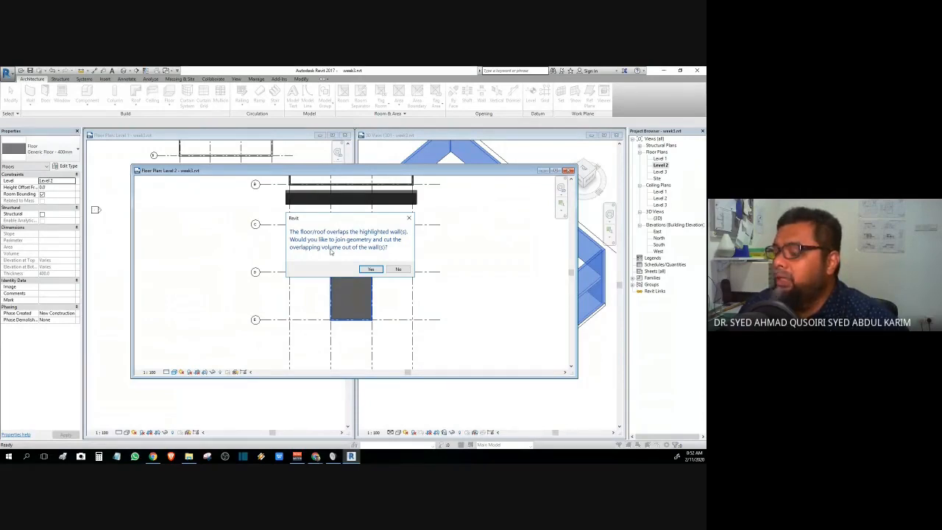
click(379, 269)
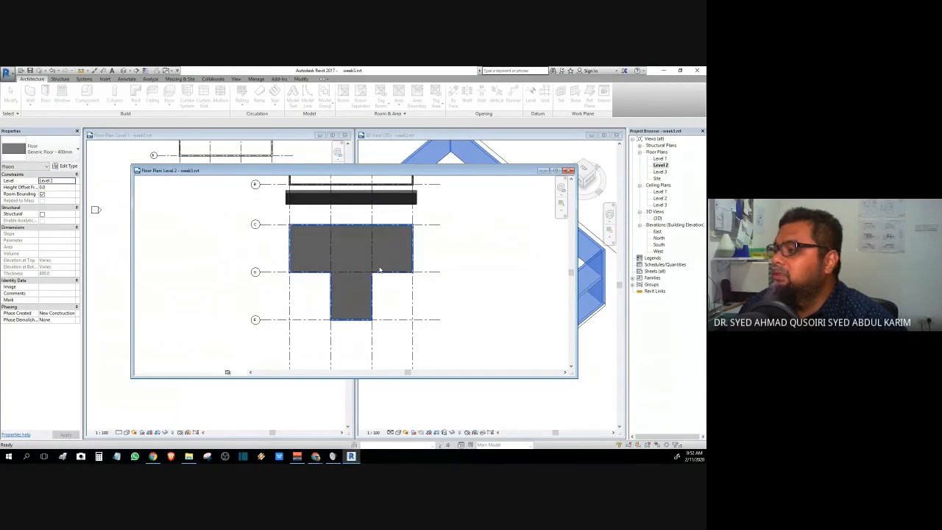
- Move the Level 2 plan aside and orbit the 3D model to lower and higher angles
scroll(379, 269, up, 3)
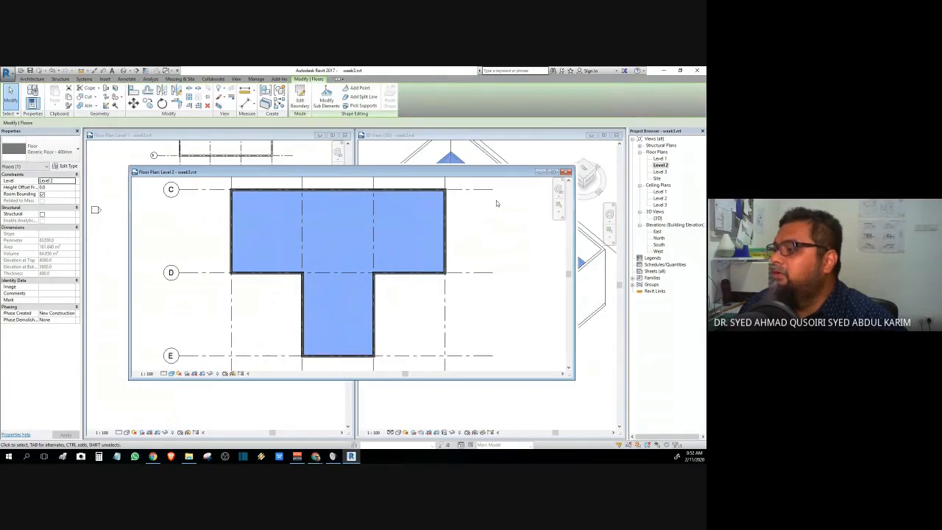
drag(471, 172, 363, 397)
click(509, 362)
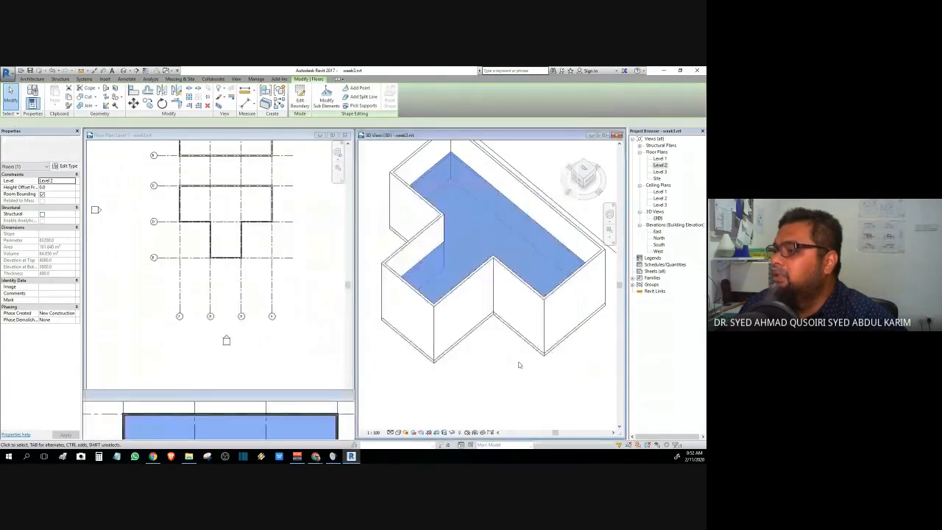
click(518, 365)
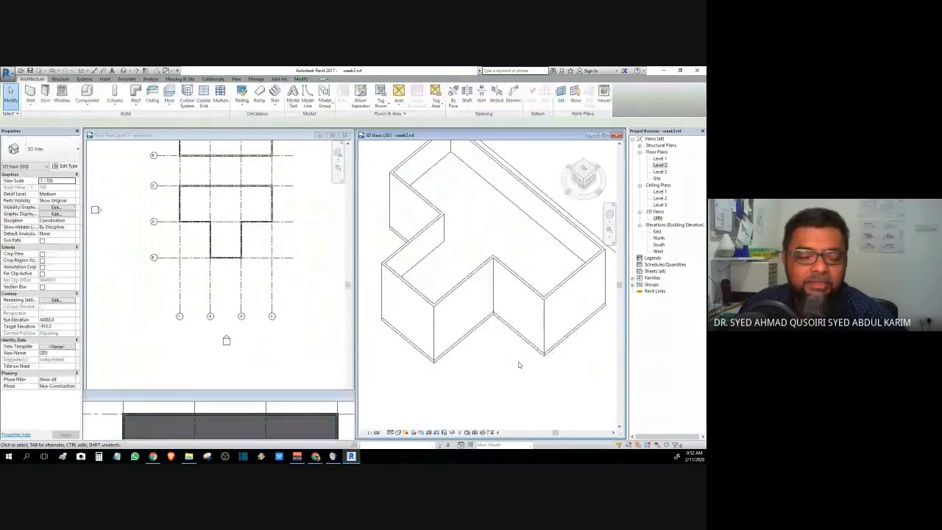
shift+middle_drag(518, 364, 564, 426)
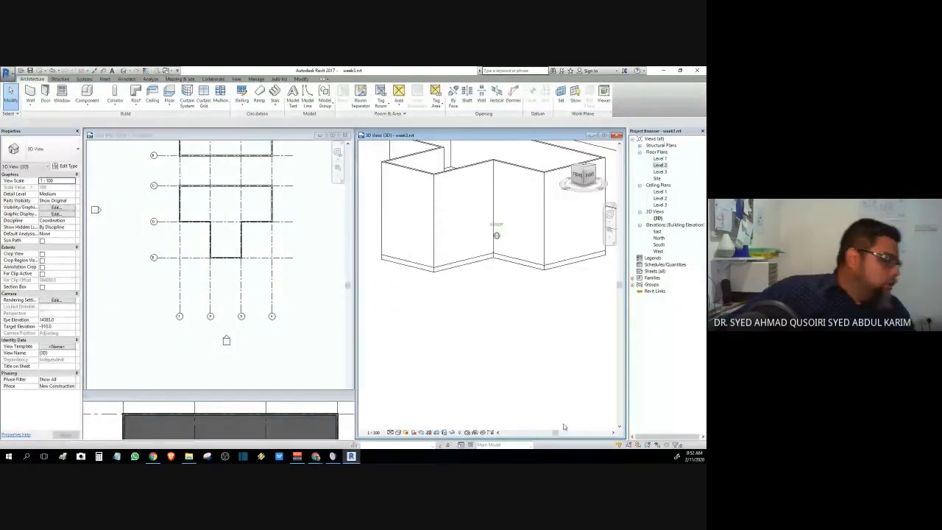
drag(588, 166, 579, 174)
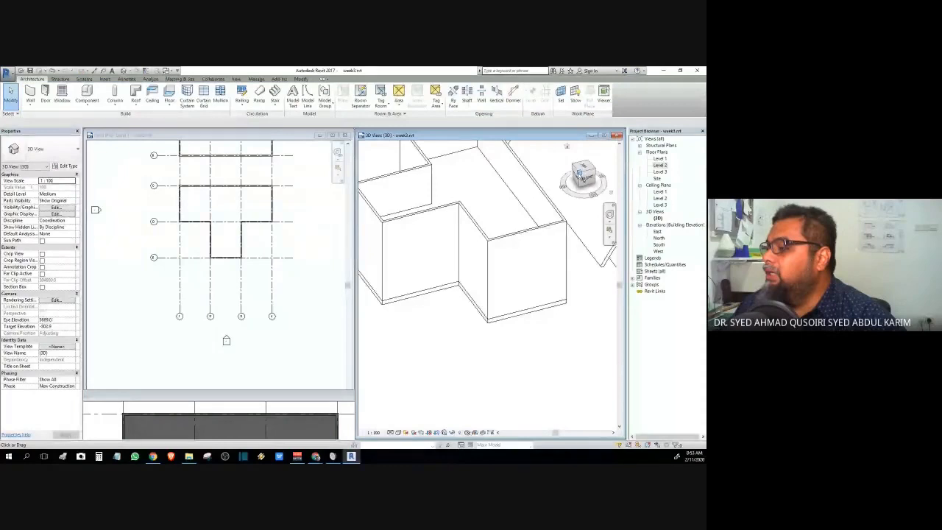
- View the front-right wall face-on, then orbit back to a tilted 3D angle
click(516, 233)
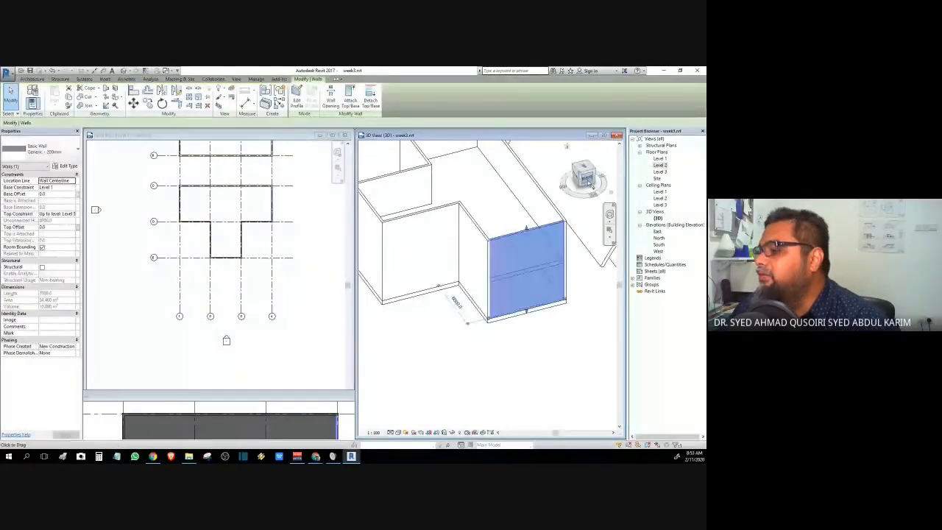
click(586, 179)
shift+middle_drag(550, 155, 374, 189)
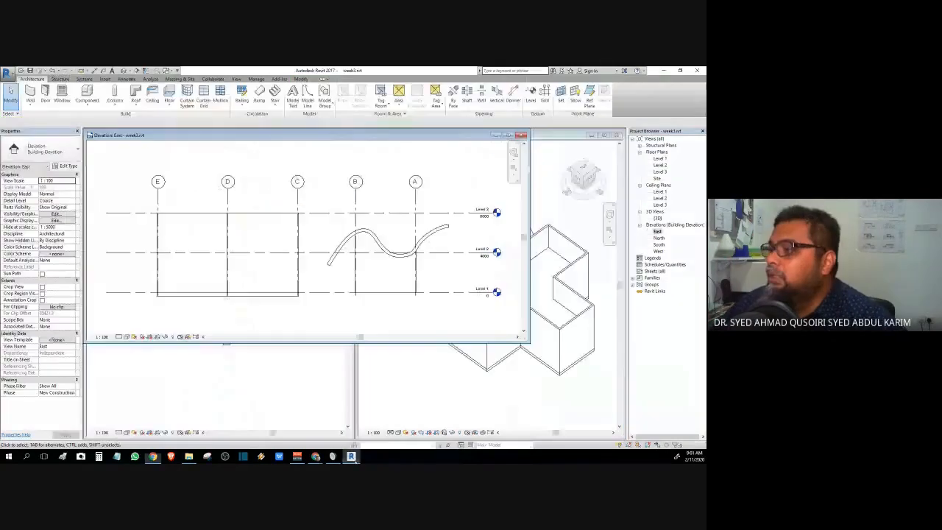
- Maximize the East elevation and zoom around it
click(509, 135)
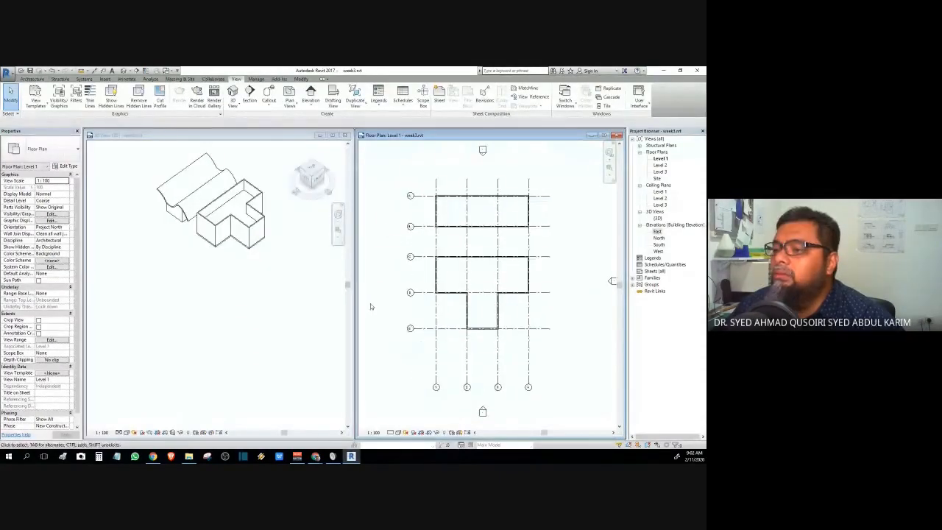
scroll(223, 232, up, 3)
scroll(222, 233, down, 2)
scroll(222, 232, down, 1)
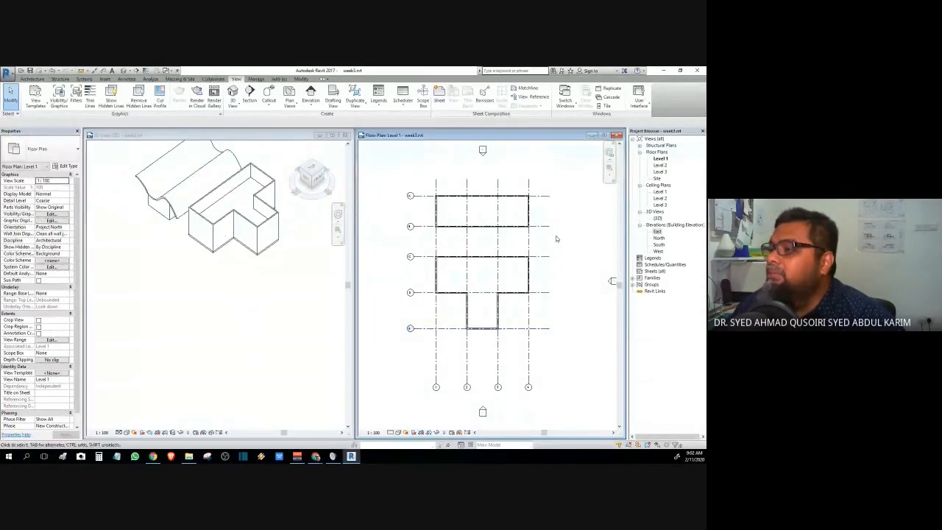
- Tile the Level 1 plan and 3D view with WT, then zoom and pan the plan right
key(w)
key(t)
scroll(219, 284, up, 7)
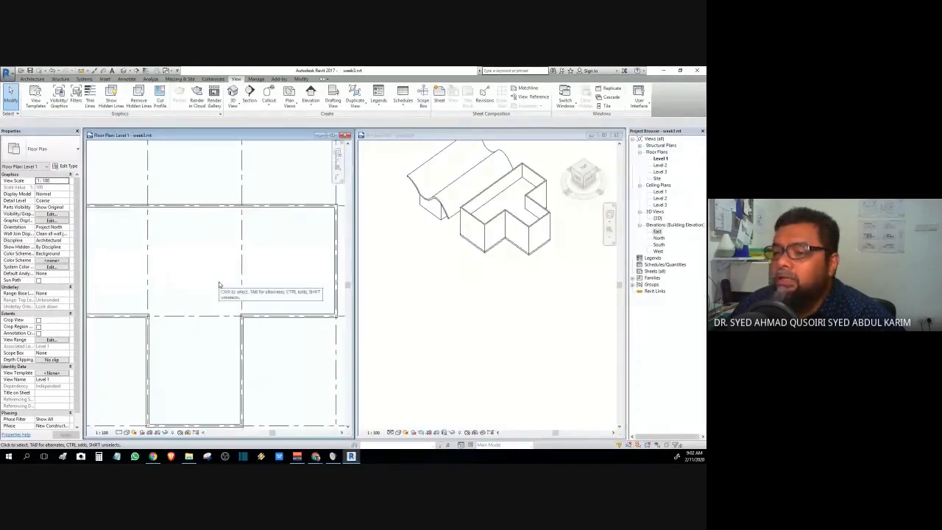
scroll(219, 284, down, 4)
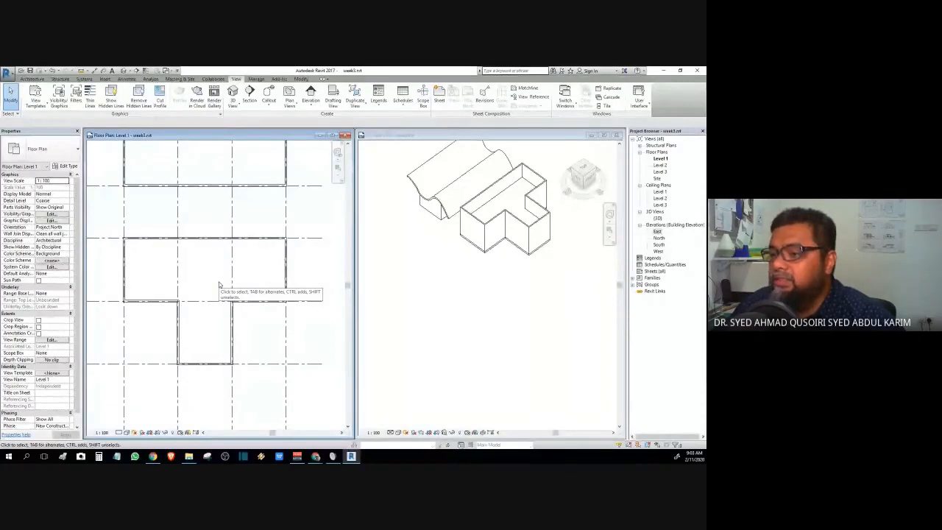
scroll(219, 284, down, 3)
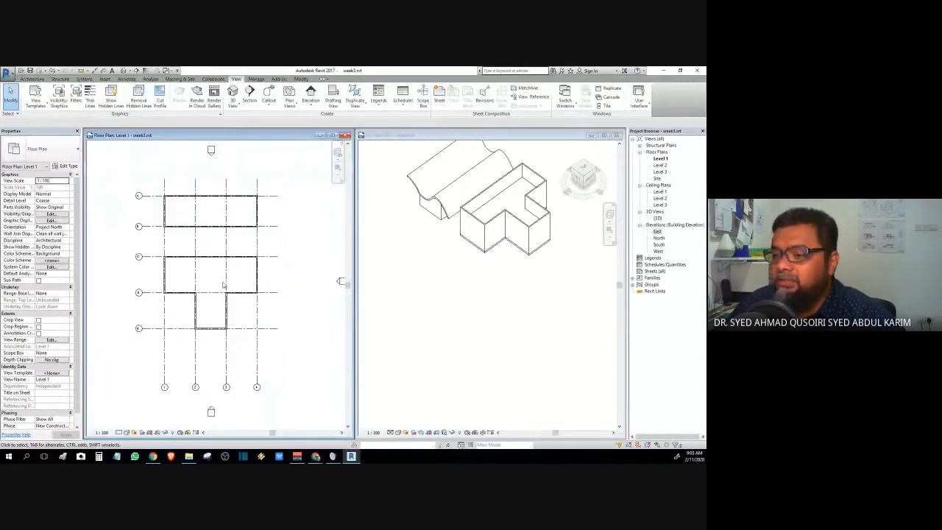
middle_drag(224, 284, 284, 287)
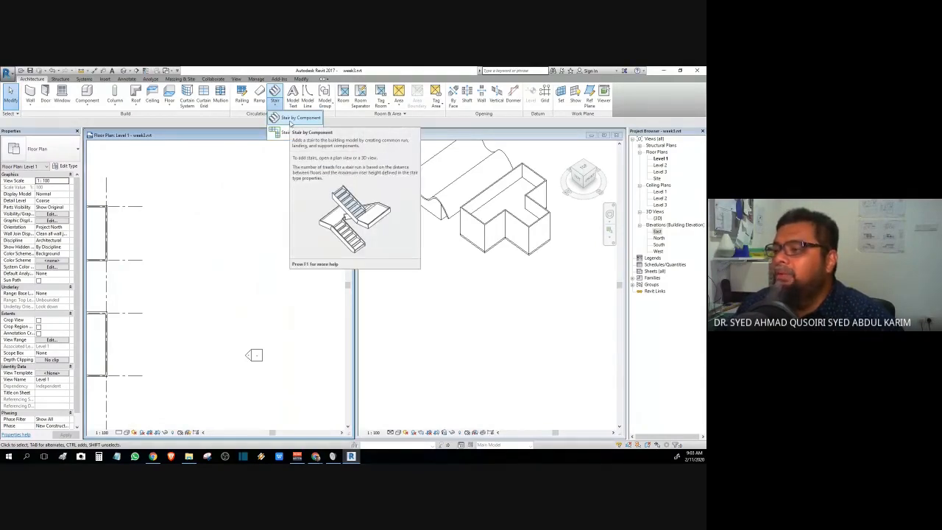
- Start a component stair and draw one straight vertical run of 23 risers with 275mm treads
click(291, 120)
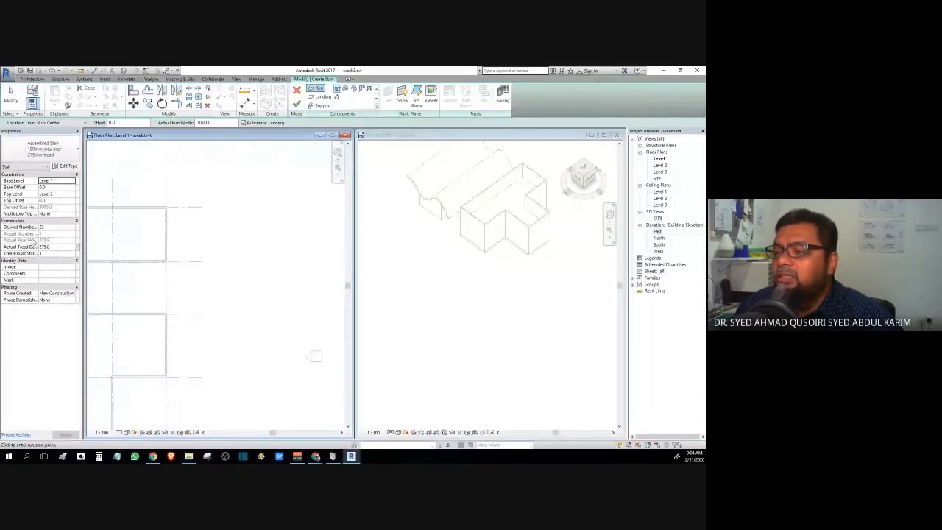
middle_drag(319, 321, 271, 193)
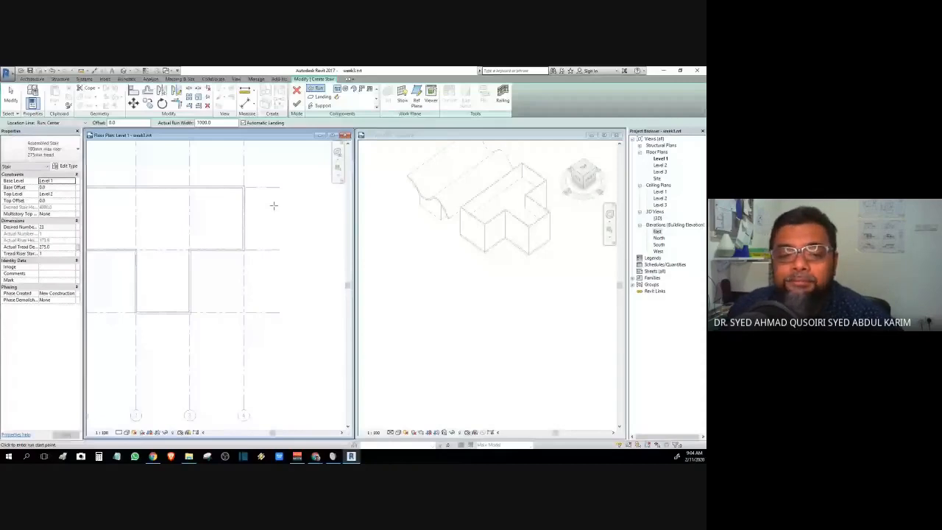
middle_drag(273, 206, 230, 303)
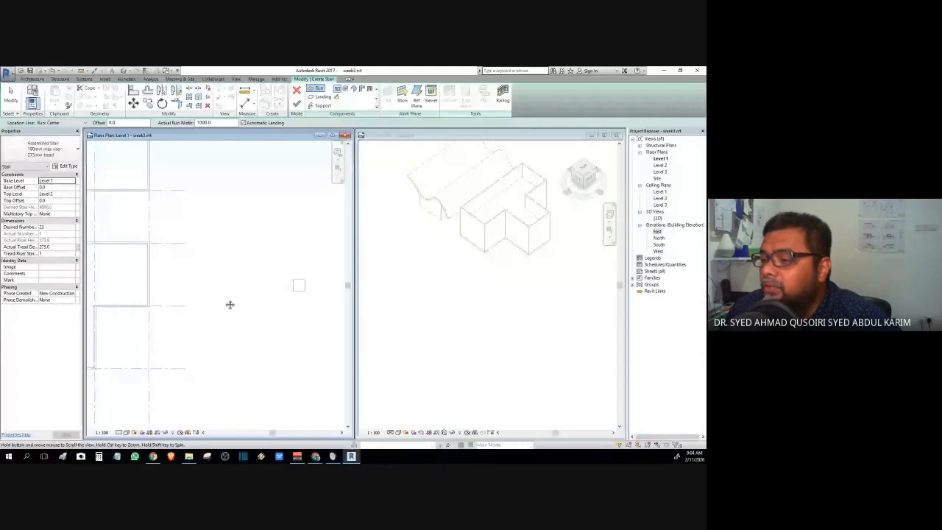
click(258, 277)
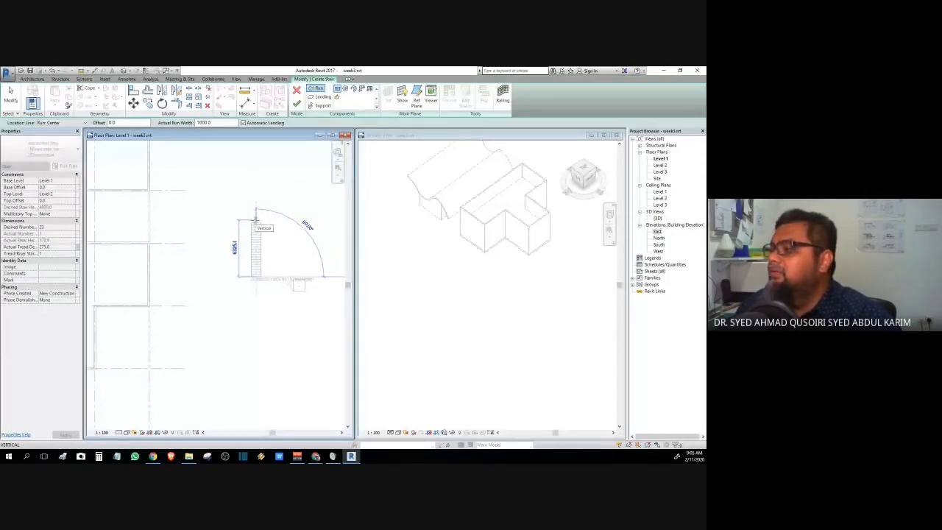
click(255, 219)
- Stop adding runs and zoom the 3D view in on the stair
key(Escape)
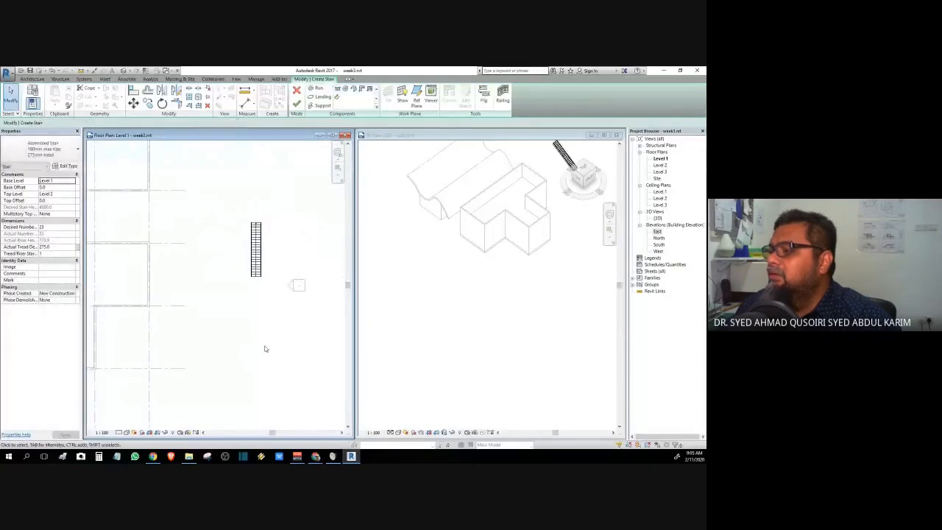
click(506, 275)
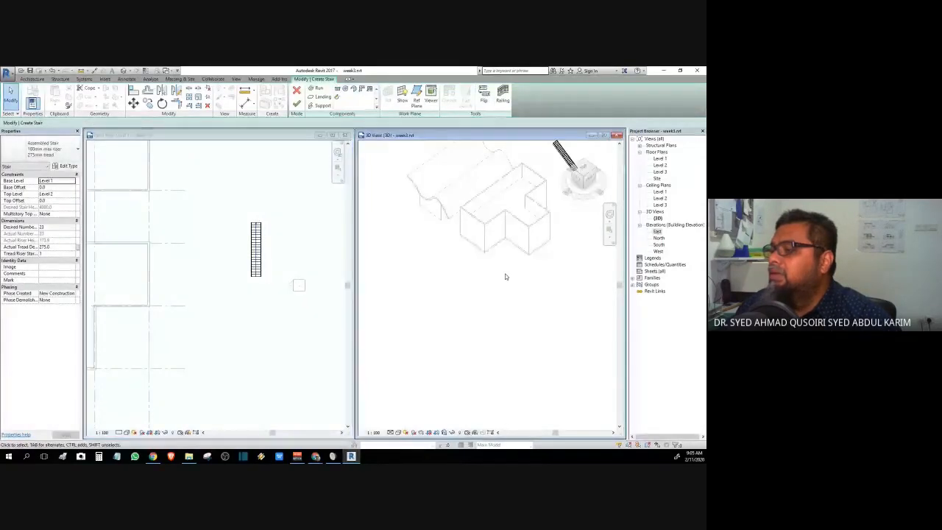
middle_drag(467, 314, 467, 314)
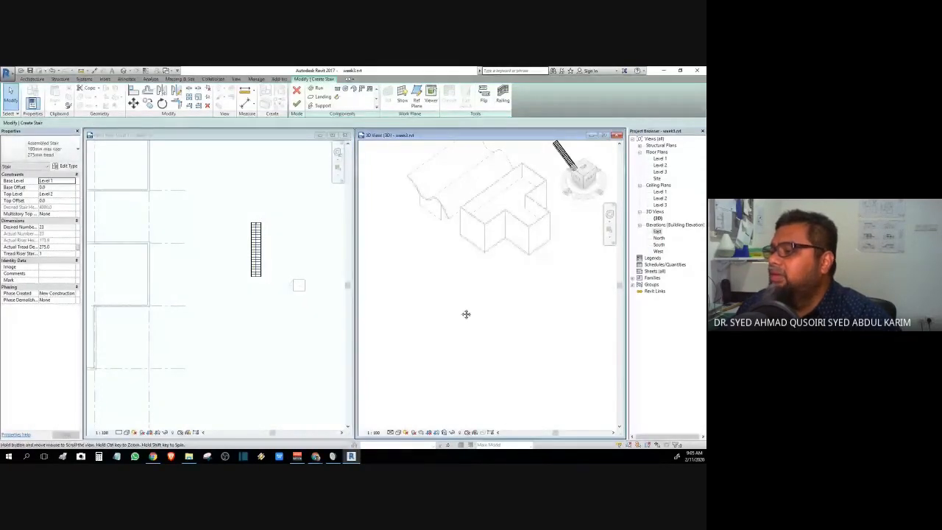
scroll(558, 169, up, 3)
middle_drag(558, 169, 500, 274)
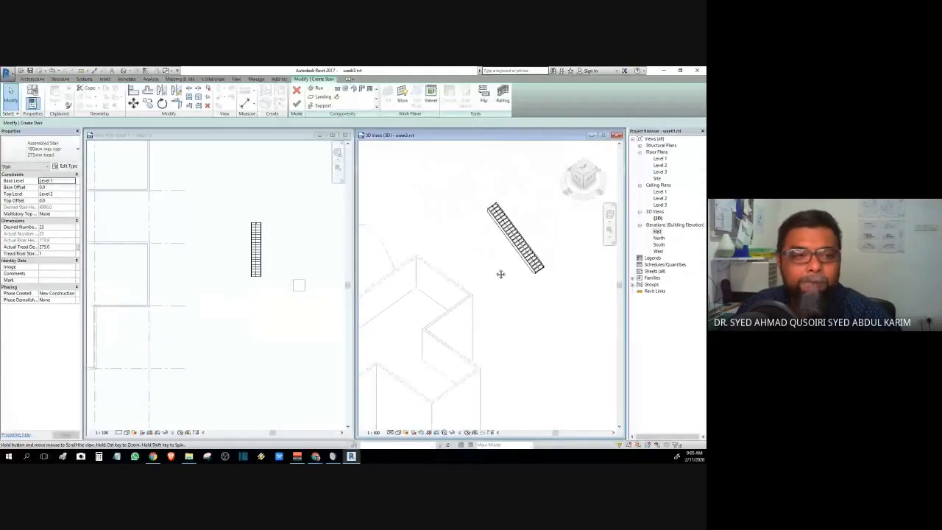
scroll(504, 256, up, 3)
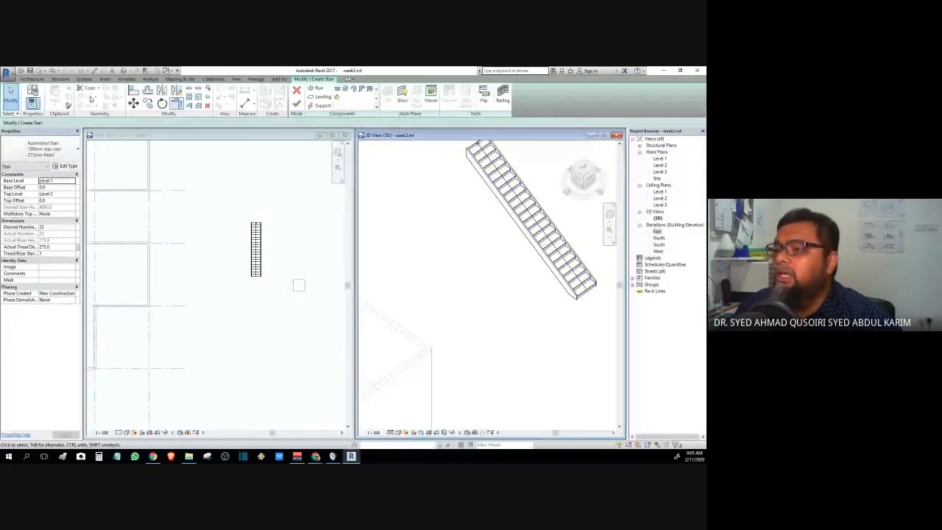
- Finish the 23-riser straight stair with railings and recentre it in the 3D and plan views
click(33, 79)
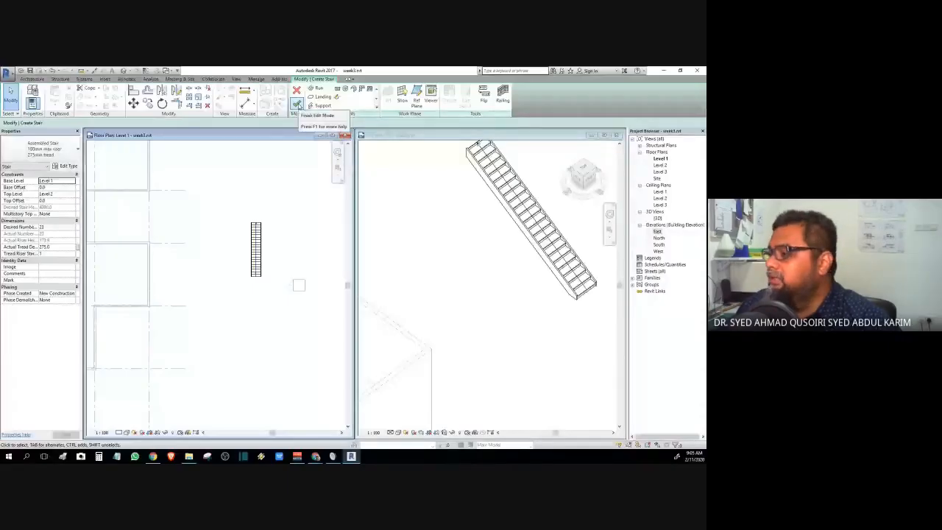
click(298, 105)
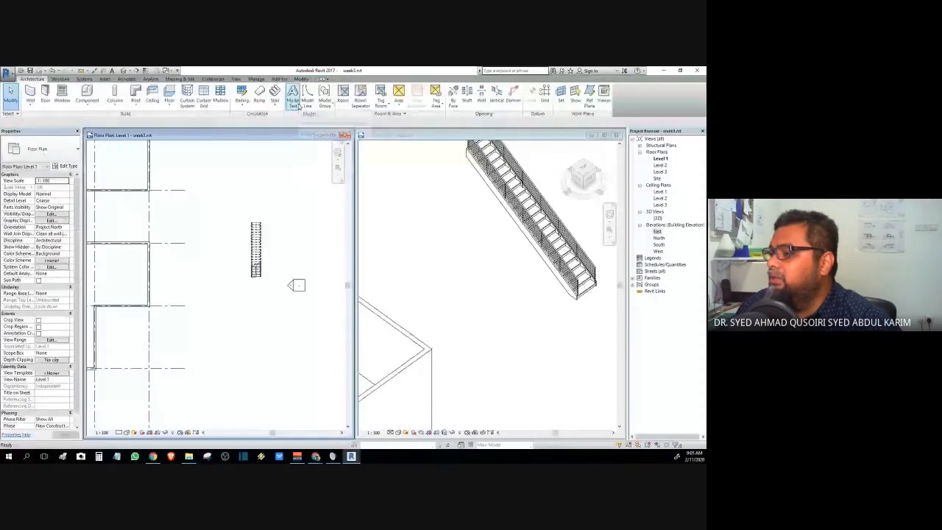
click(479, 265)
middle_drag(487, 254, 449, 306)
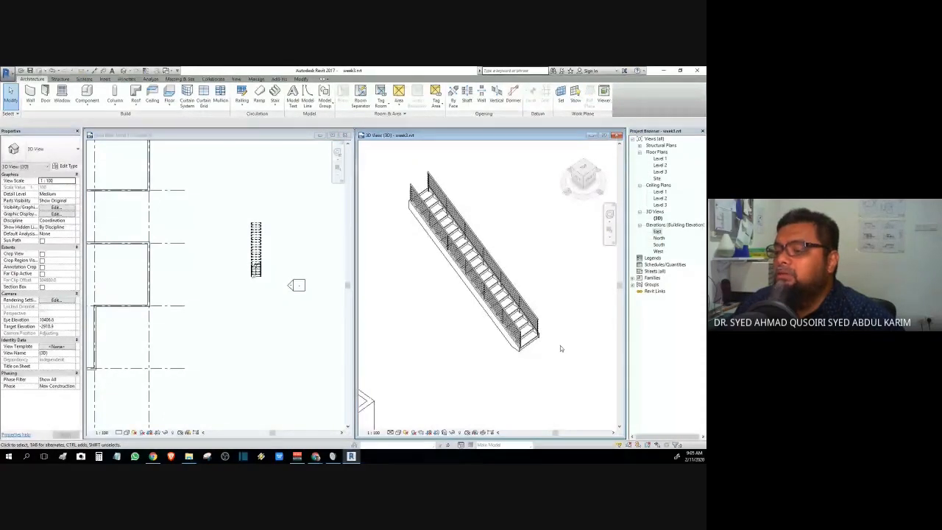
click(216, 293)
middle_drag(275, 302, 261, 274)
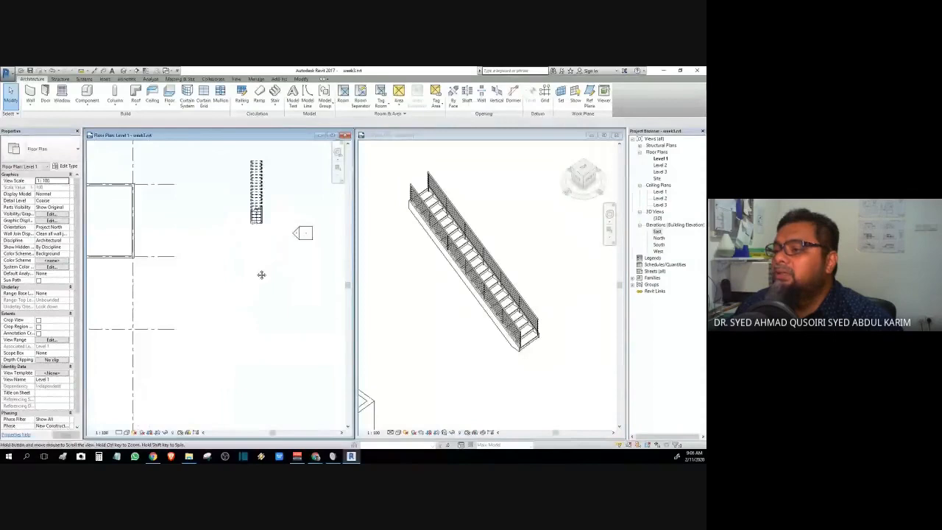
click(278, 108)
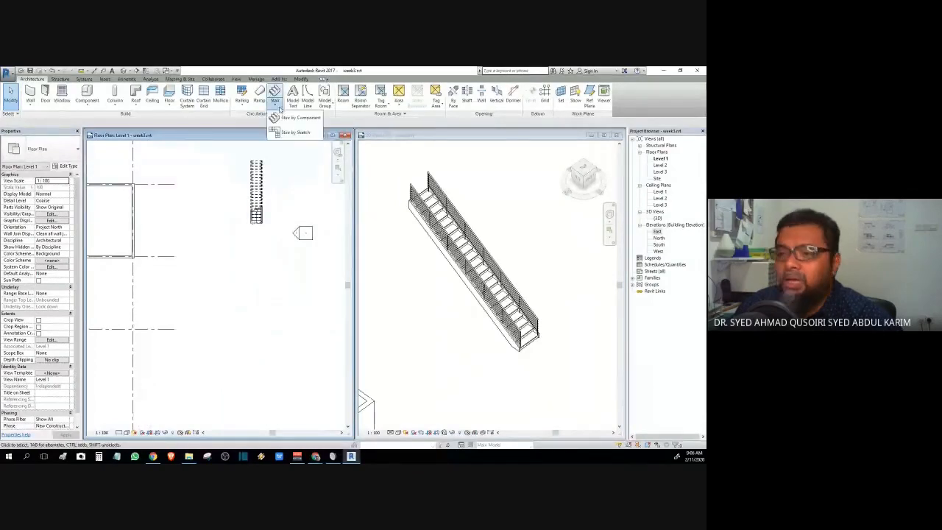
- Save the project as week4.rvt and cancel the empty component stair
click(278, 130)
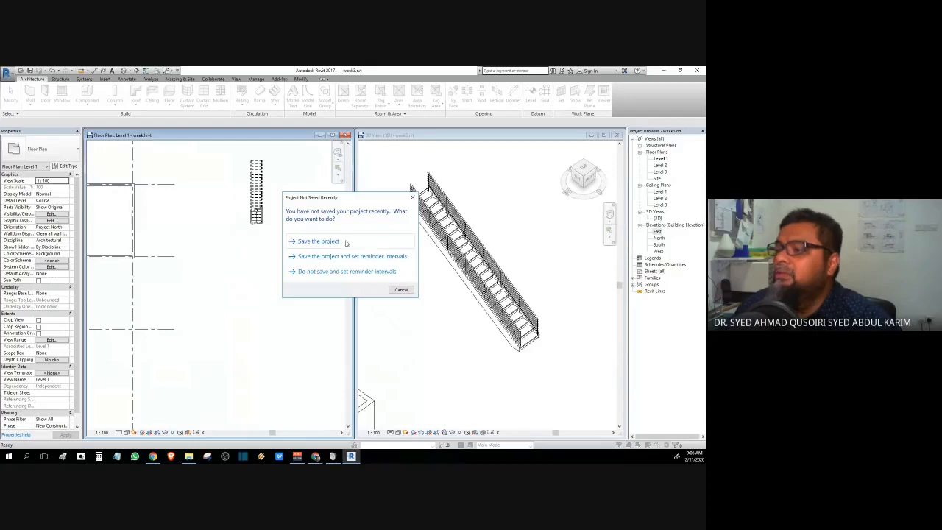
click(412, 197)
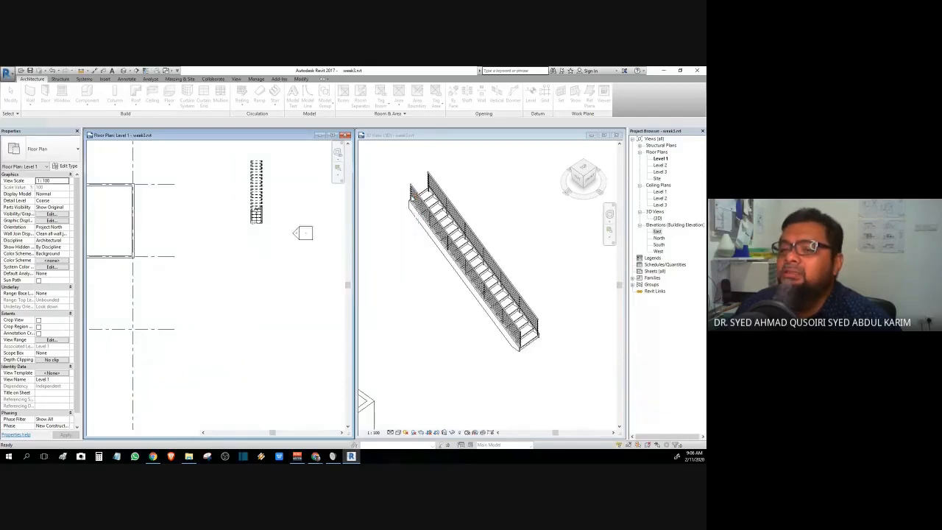
click(7, 75)
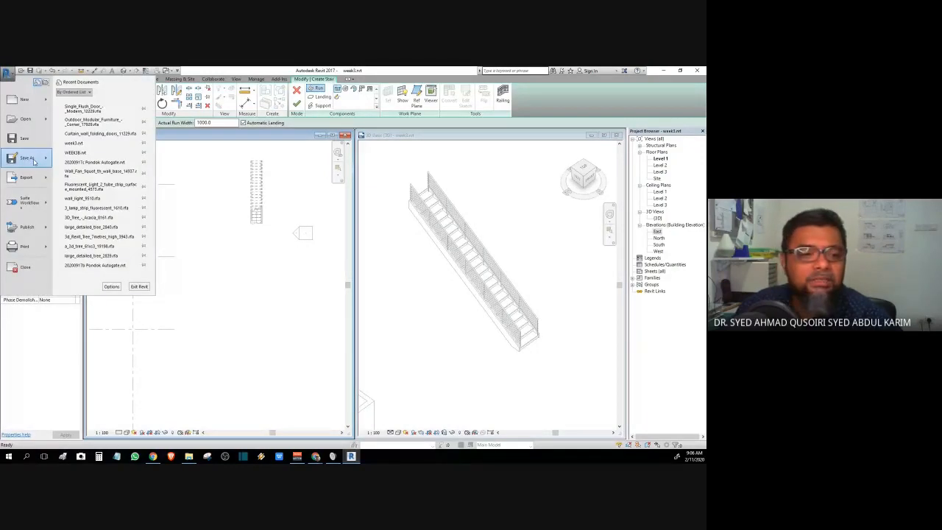
click(241, 243)
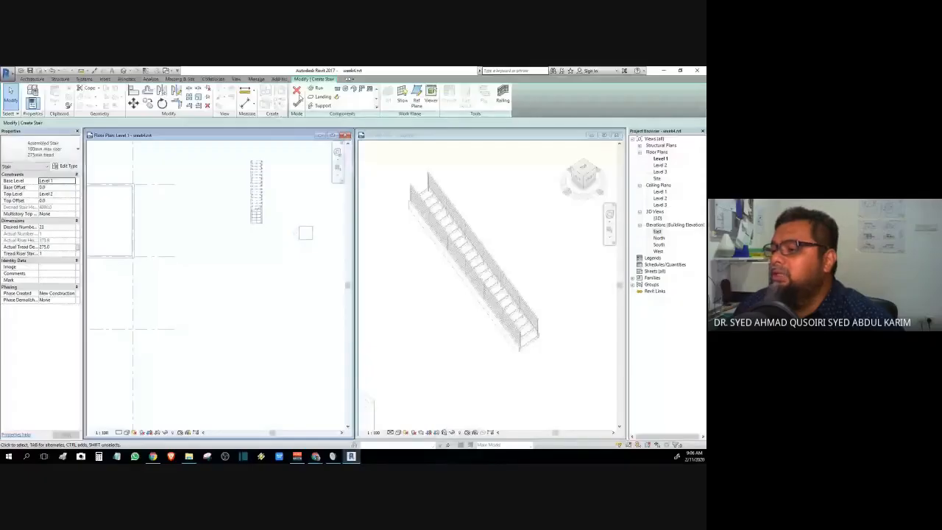
click(298, 93)
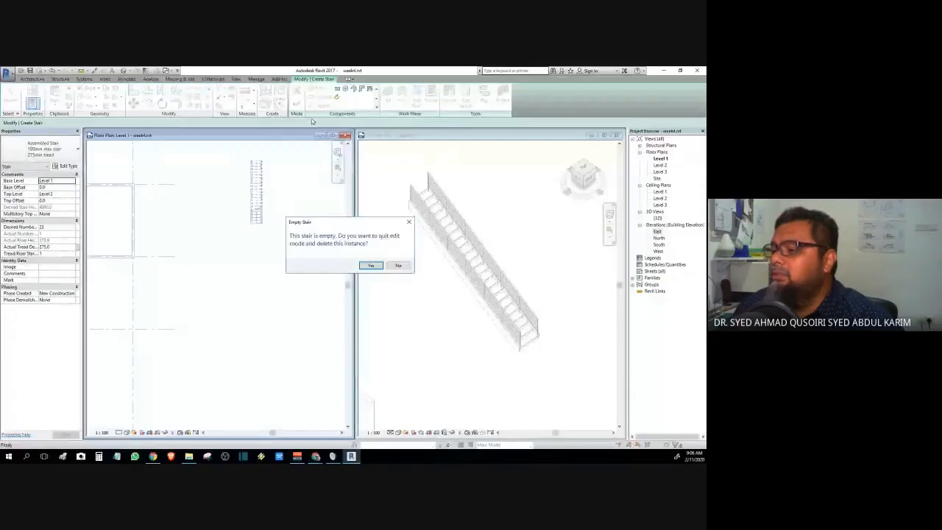
click(398, 265)
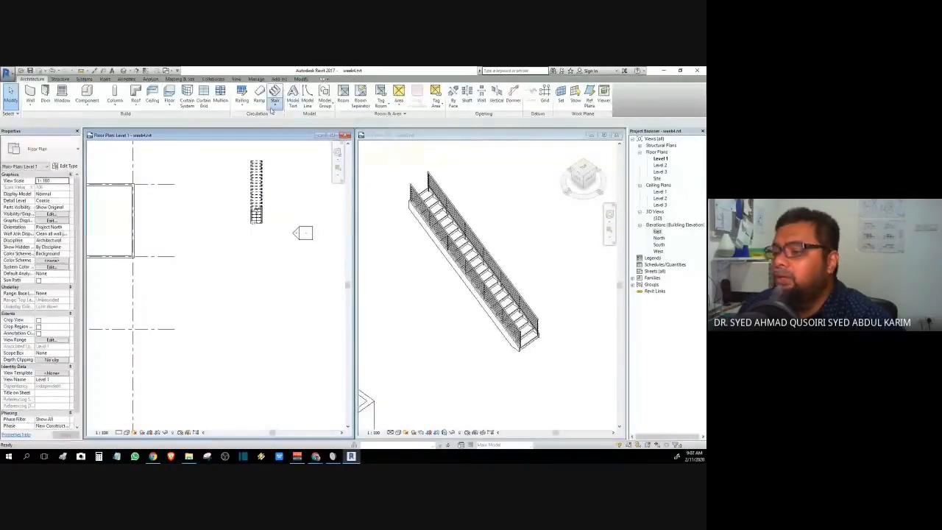
- Draw a second stair of two straight flights joined by a landing, finish it, and orbit to inspect
click(273, 103)
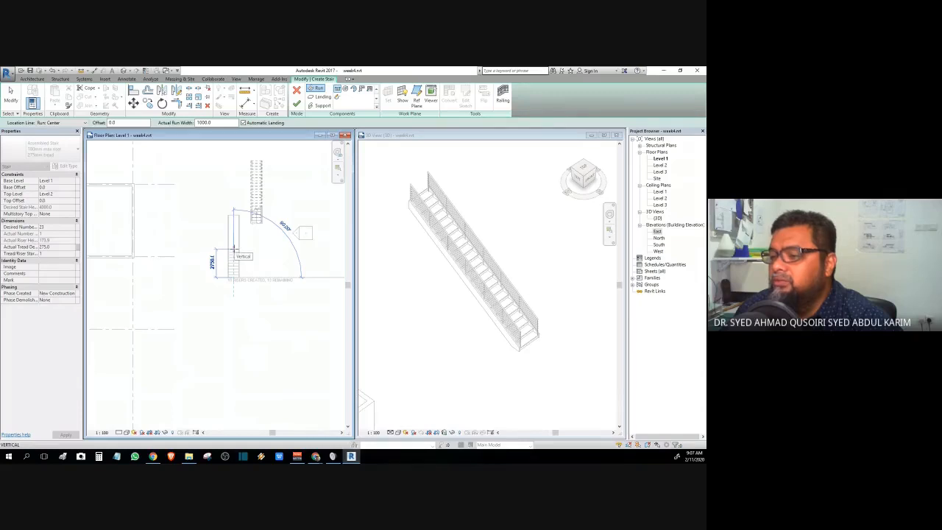
click(234, 247)
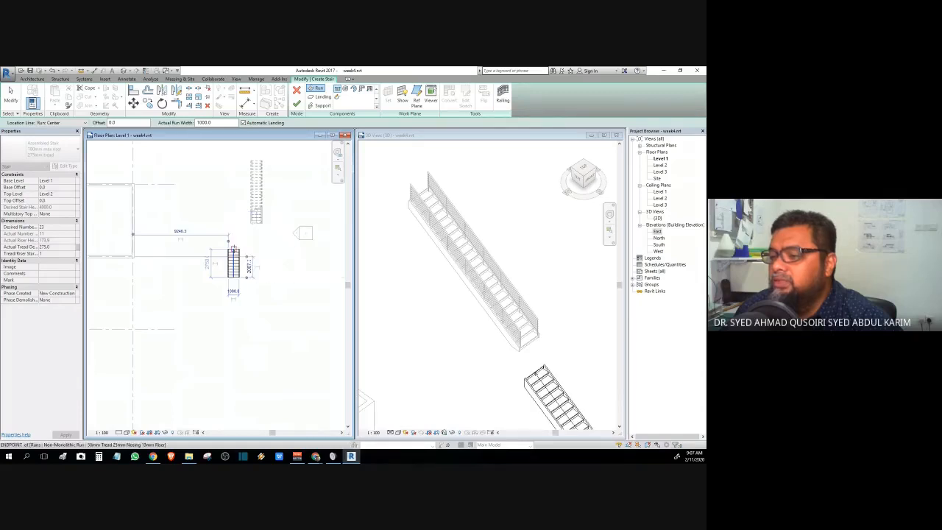
click(233, 235)
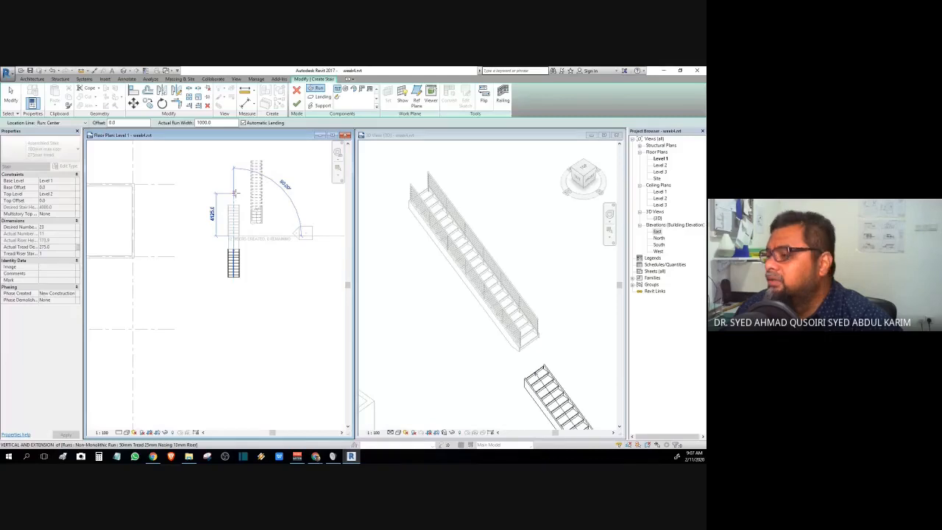
click(234, 193)
click(297, 103)
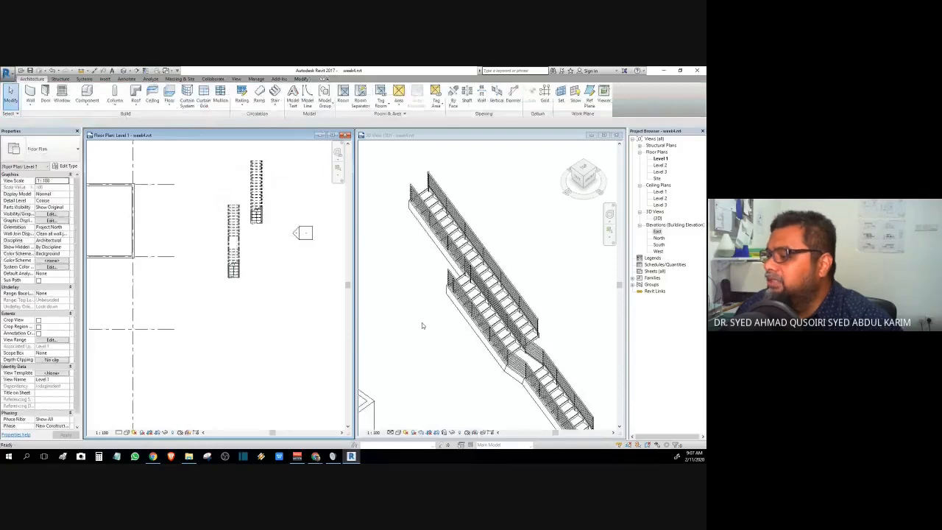
drag(581, 180, 430, 194)
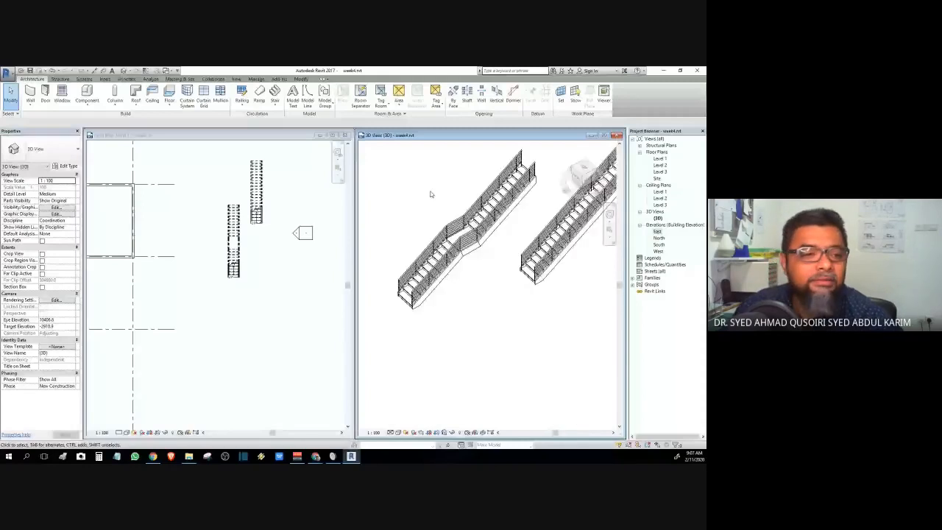
scroll(430, 194, up, 2)
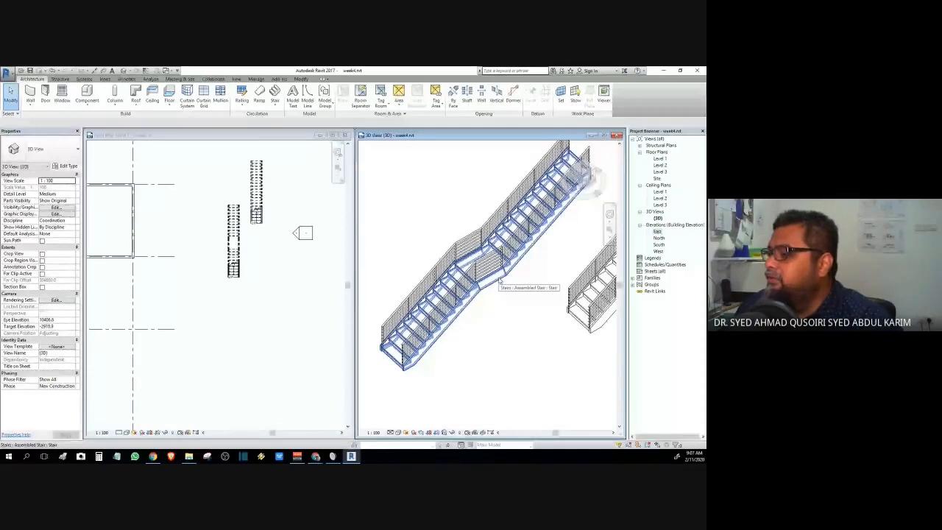
scroll(500, 287, down, 4)
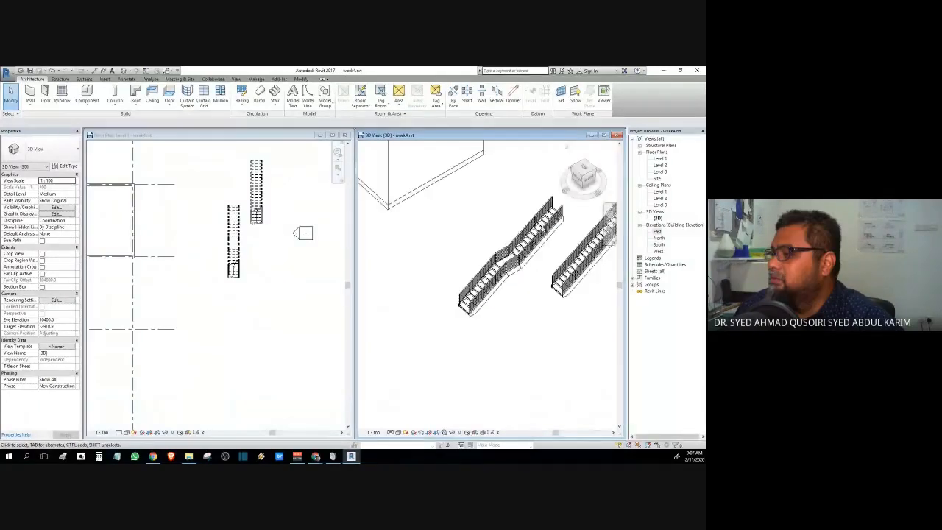
drag(579, 199, 364, 194)
scroll(537, 232, down, 2)
shift+middle_drag(525, 238, 441, 315)
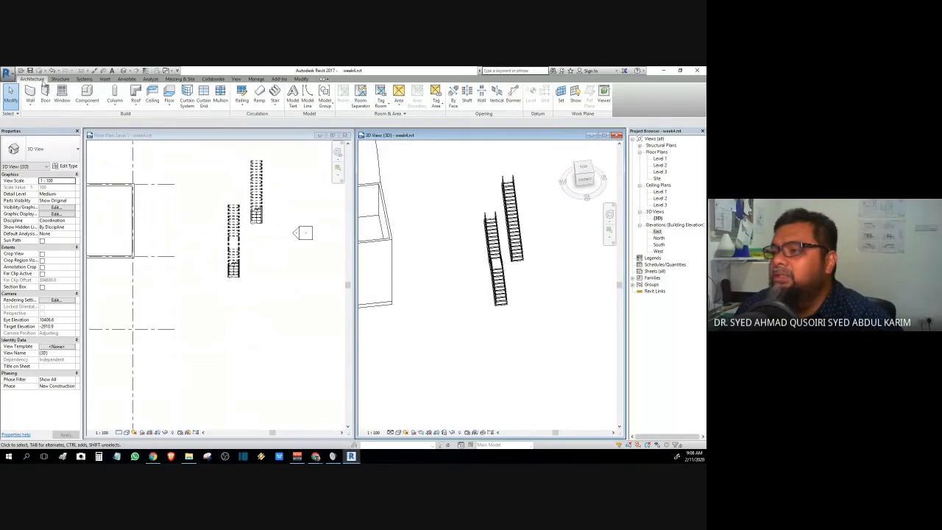
- Start a stair by component and place the first flight's start point in empty plan space
click(274, 103)
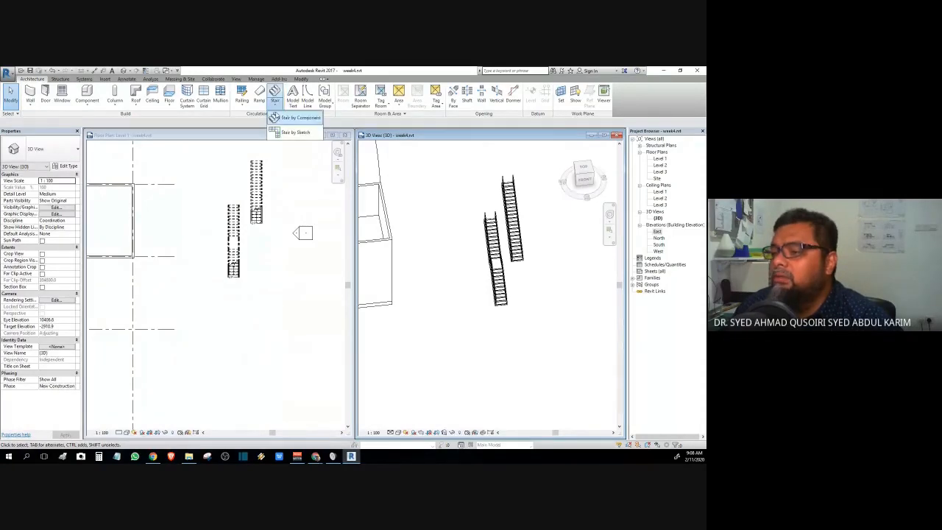
click(294, 117)
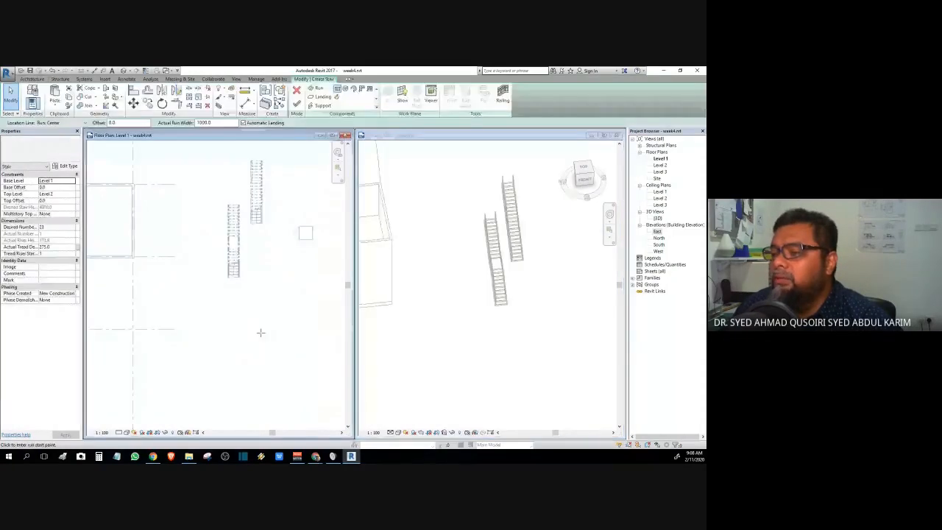
middle_drag(260, 332, 244, 421)
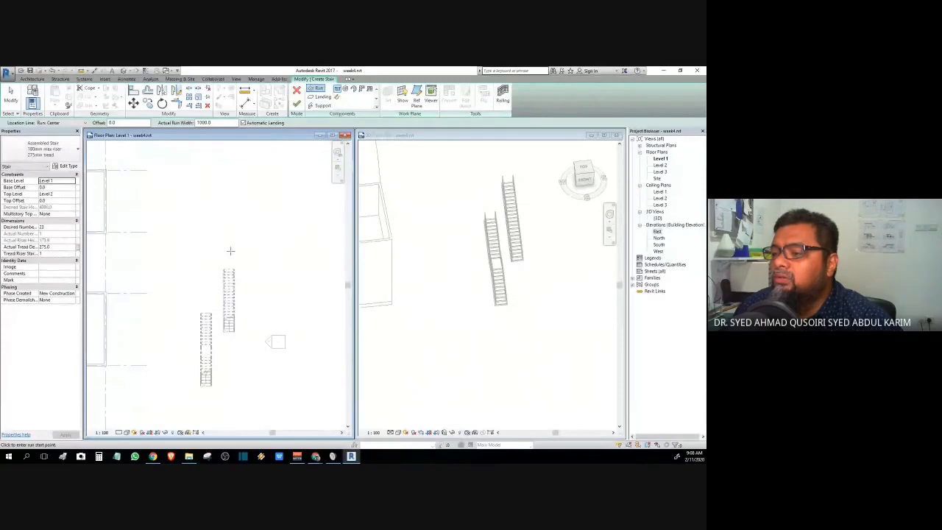
click(228, 247)
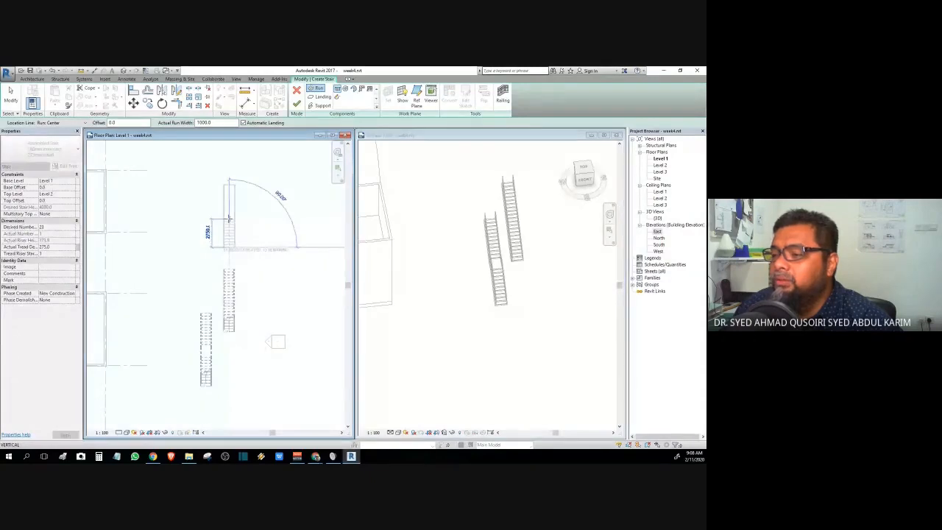
- Draw a straight upward flight, then a second flight turning left at a corner landing, and finish
scroll(228, 219, up, 1)
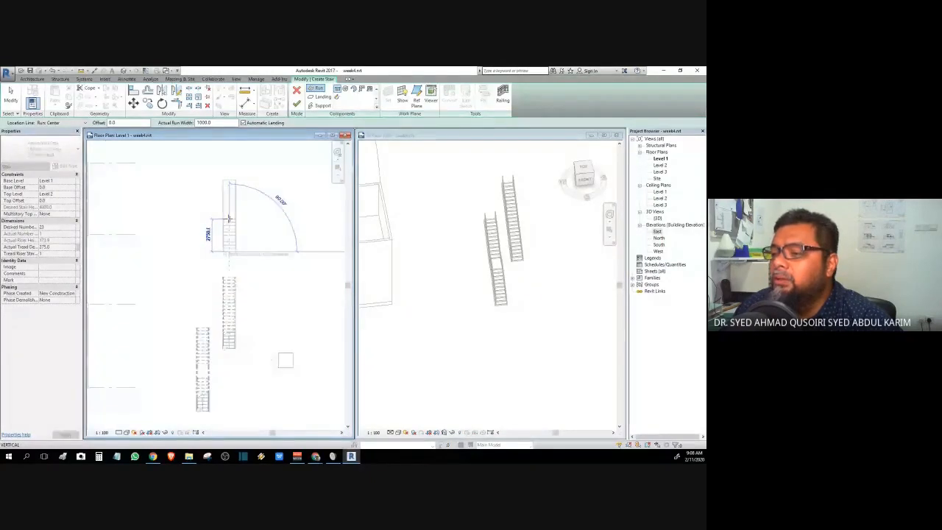
scroll(229, 219, up, 3)
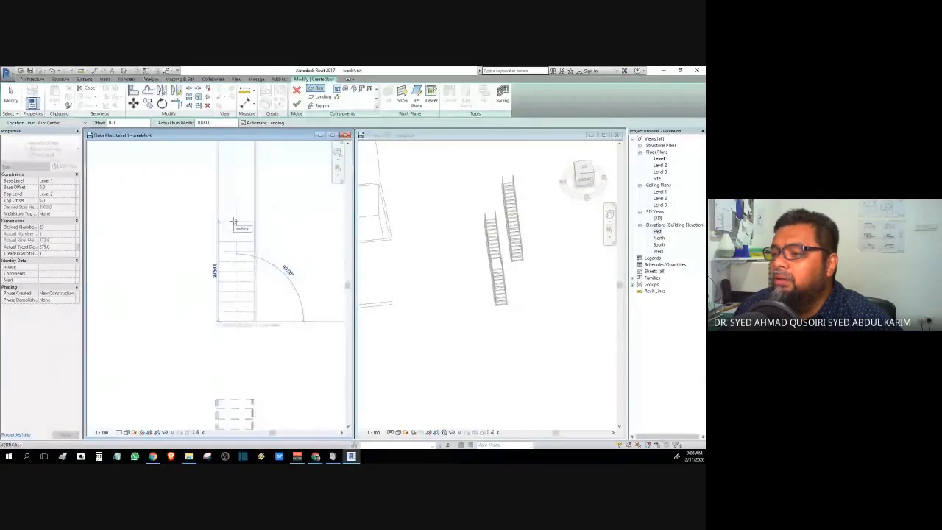
click(234, 219)
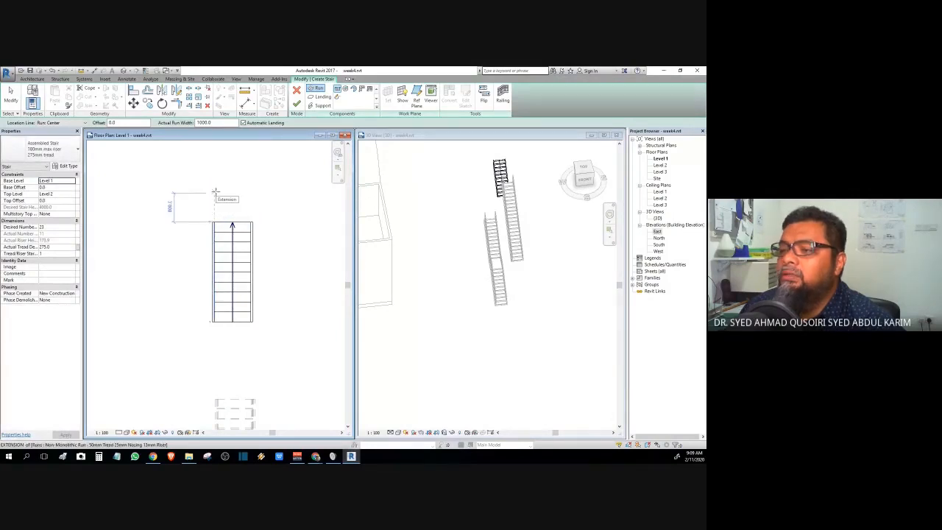
click(215, 191)
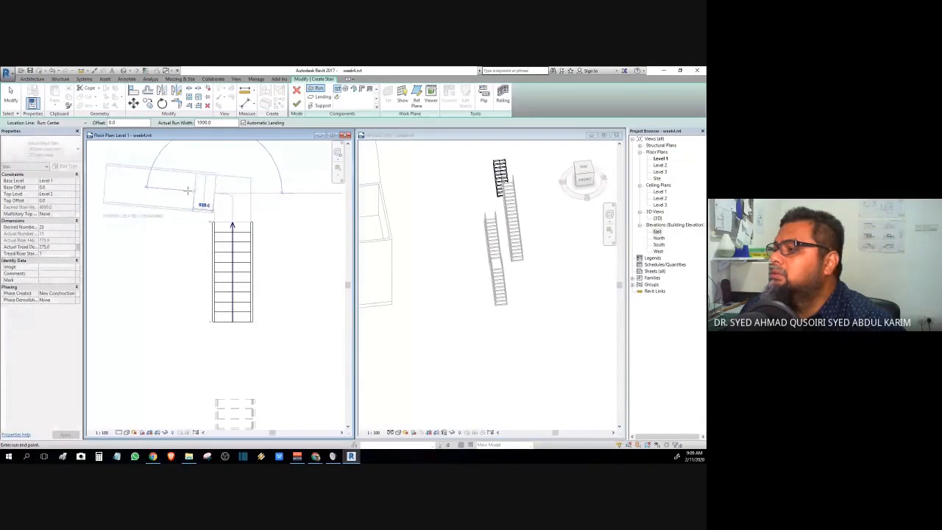
click(102, 196)
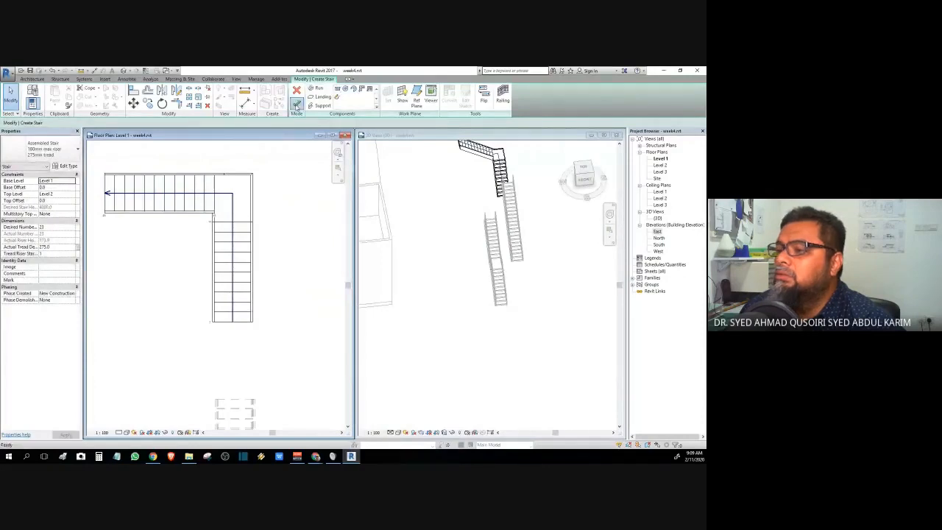
click(296, 104)
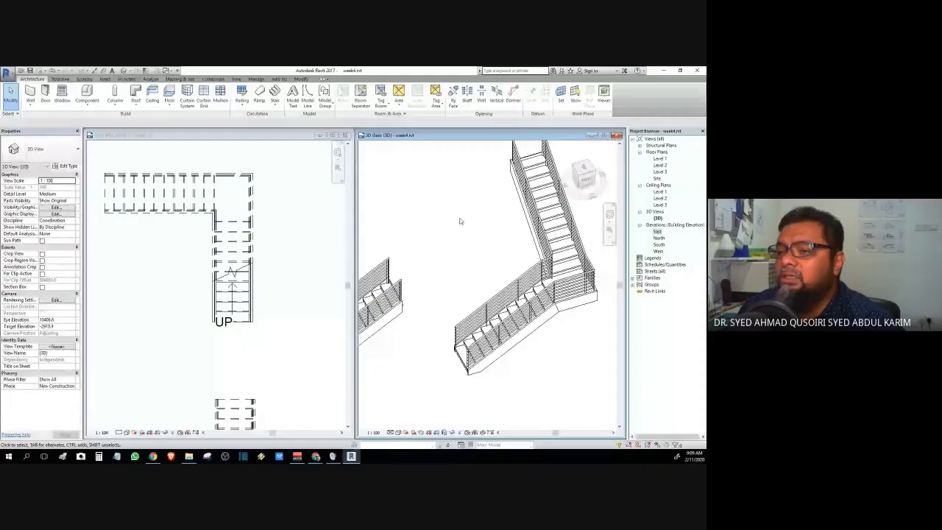
scroll(460, 221, down, 2)
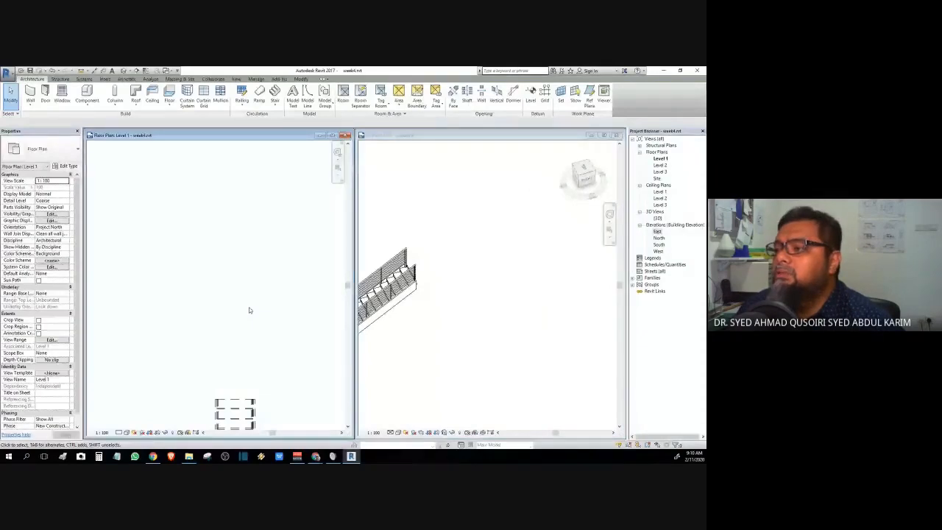
- Begin another component stair and draw its straight vertical first flight
click(275, 102)
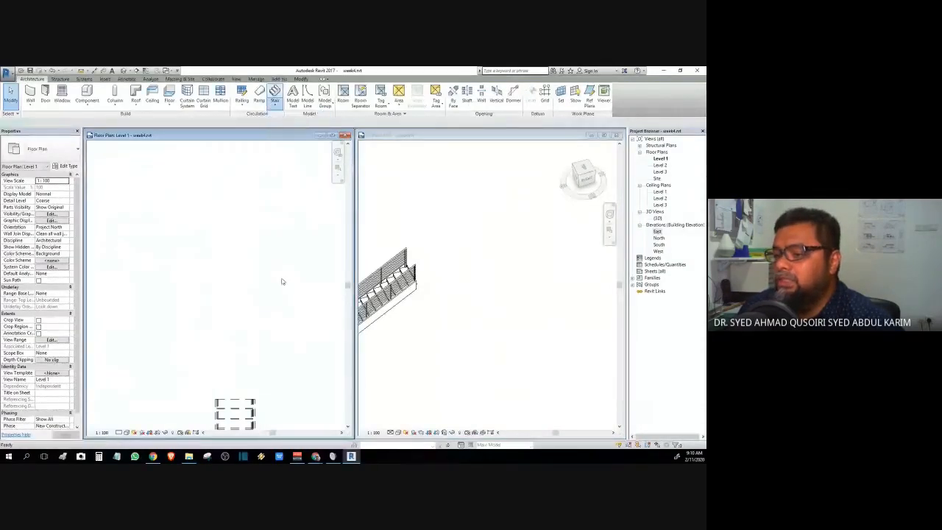
click(230, 329)
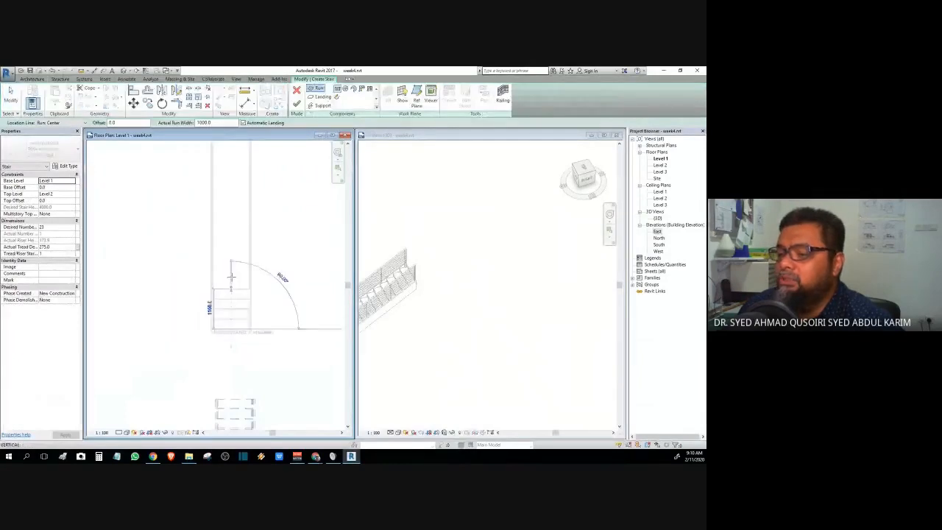
click(230, 228)
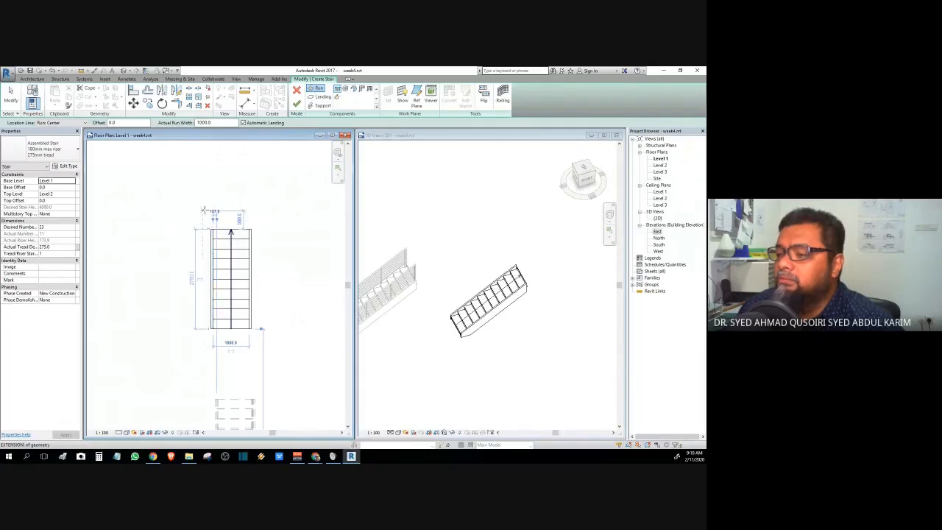
scroll(213, 212, up, 3)
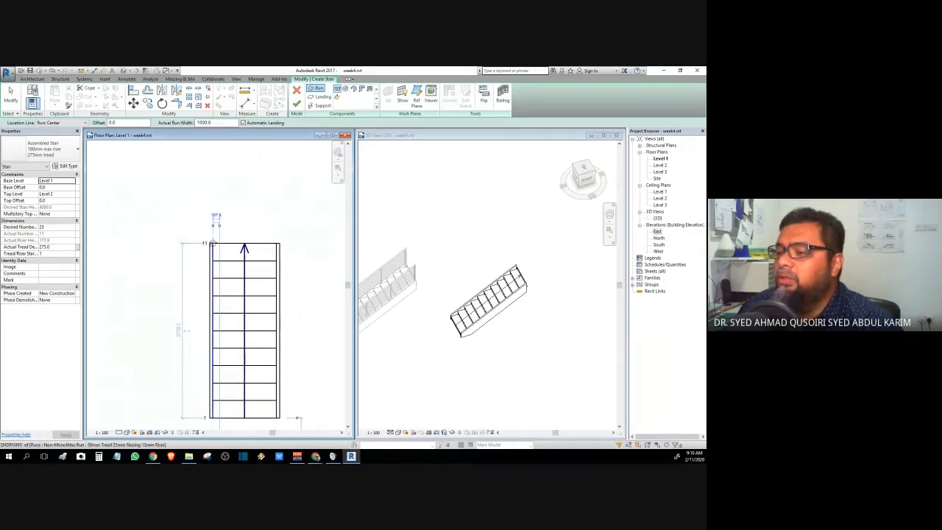
- Add a second run turning left from the landing and finish the L-shaped stair
click(212, 205)
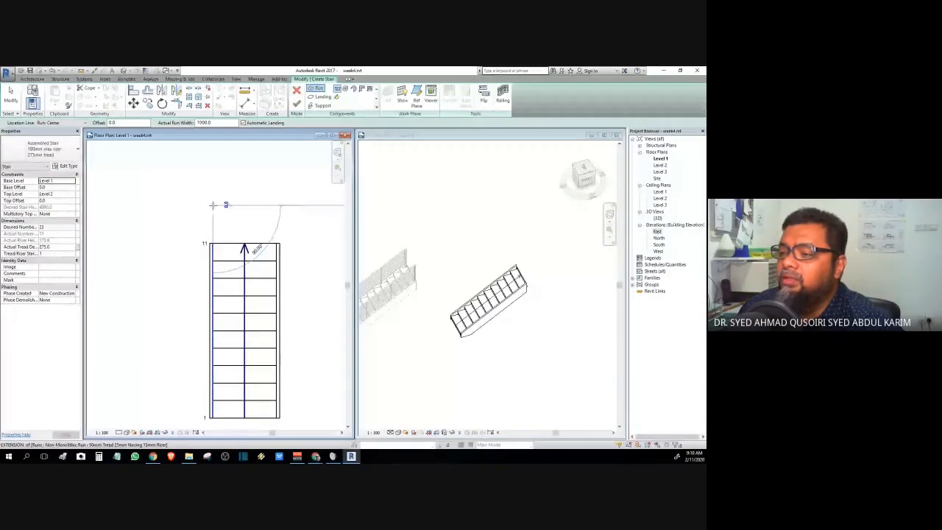
scroll(176, 200, down, 2)
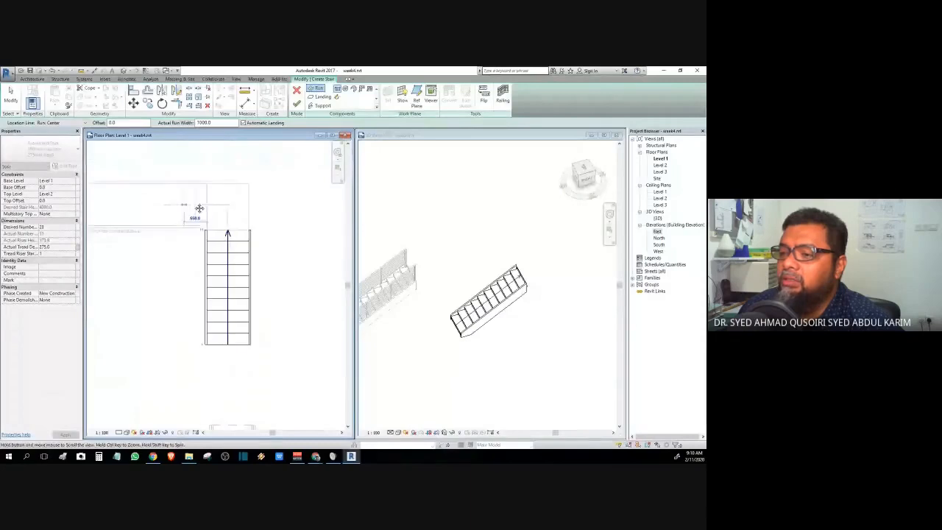
middle_drag(199, 209, 254, 209)
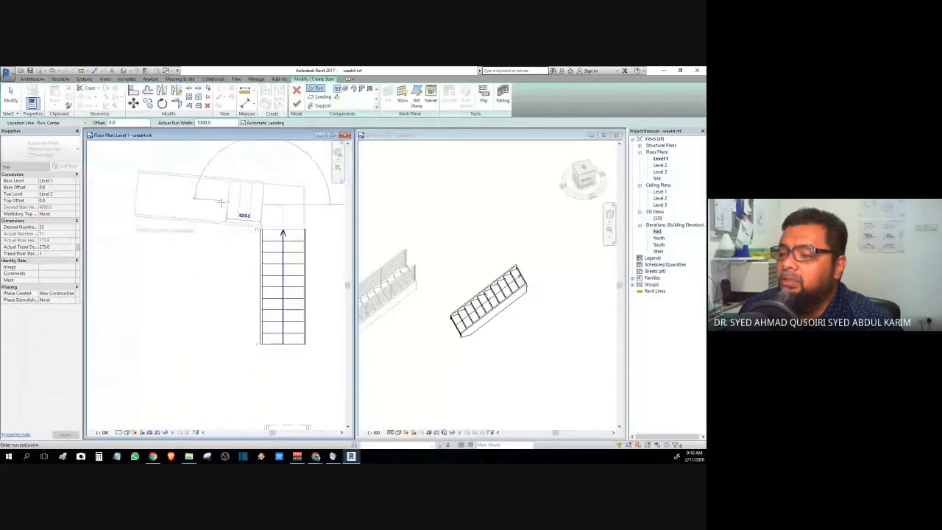
click(115, 204)
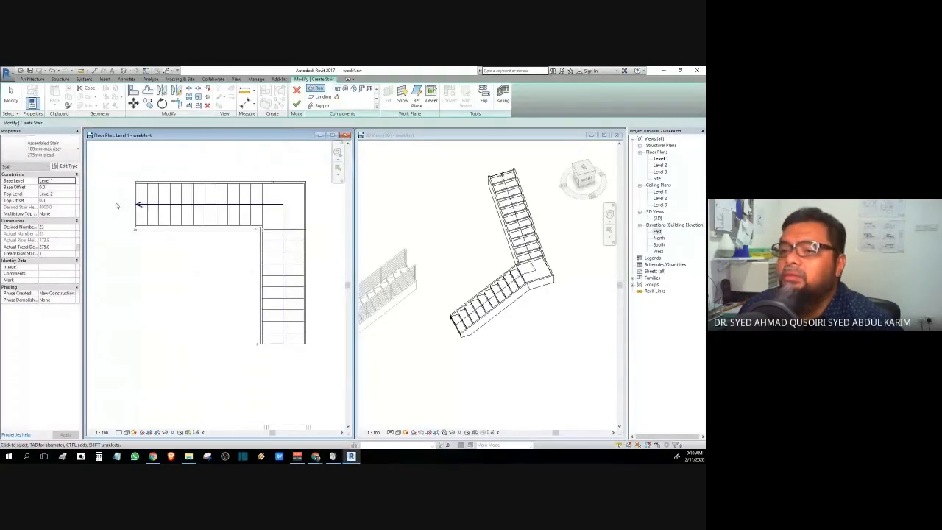
key(Escape)
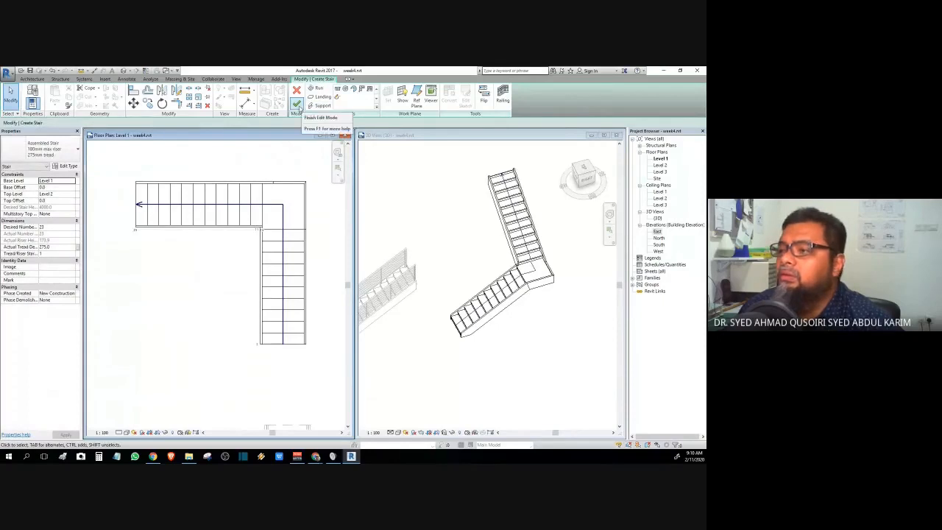
click(298, 107)
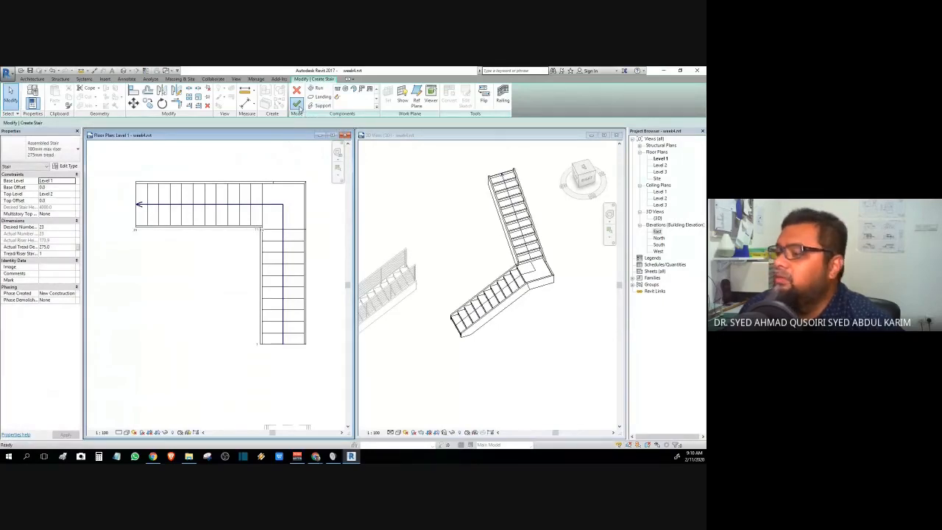
click(440, 363)
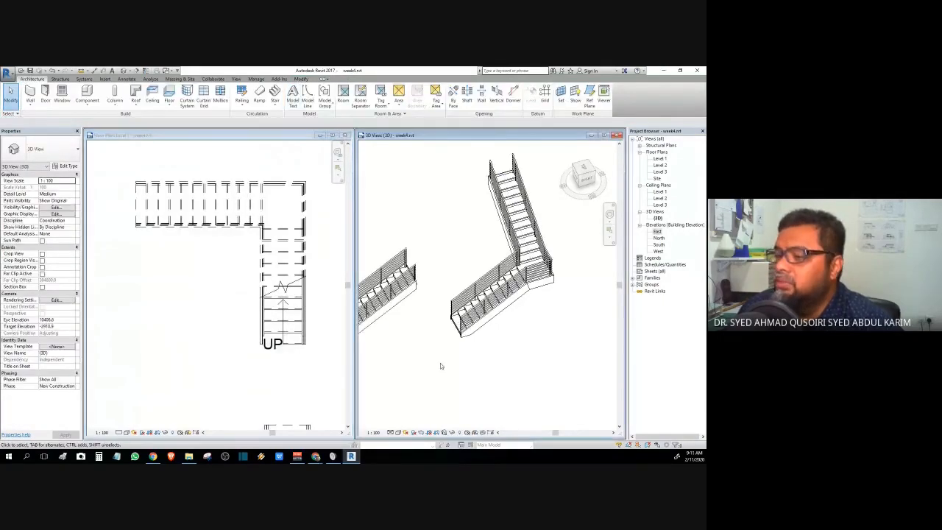
- In the Level 1 floor plan, window-select the L-shaped stair together with its railings
scroll(440, 363, down, 3)
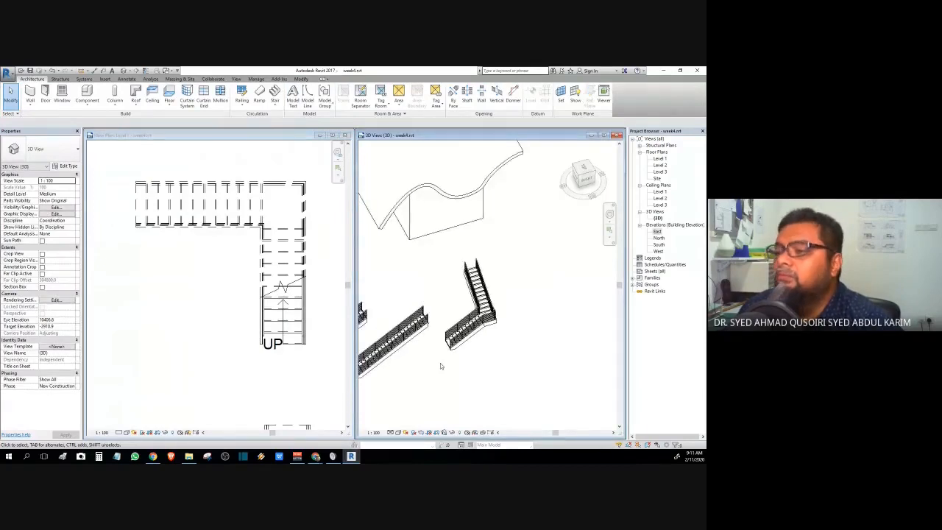
scroll(453, 365, up, 1)
middle_drag(453, 366, 551, 350)
scroll(172, 276, down, 3)
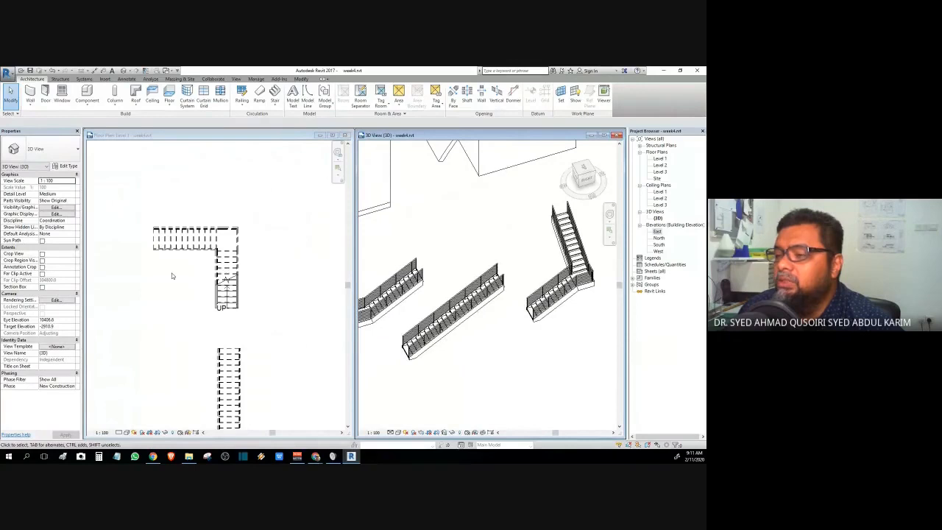
click(187, 304)
middle_drag(187, 304, 269, 219)
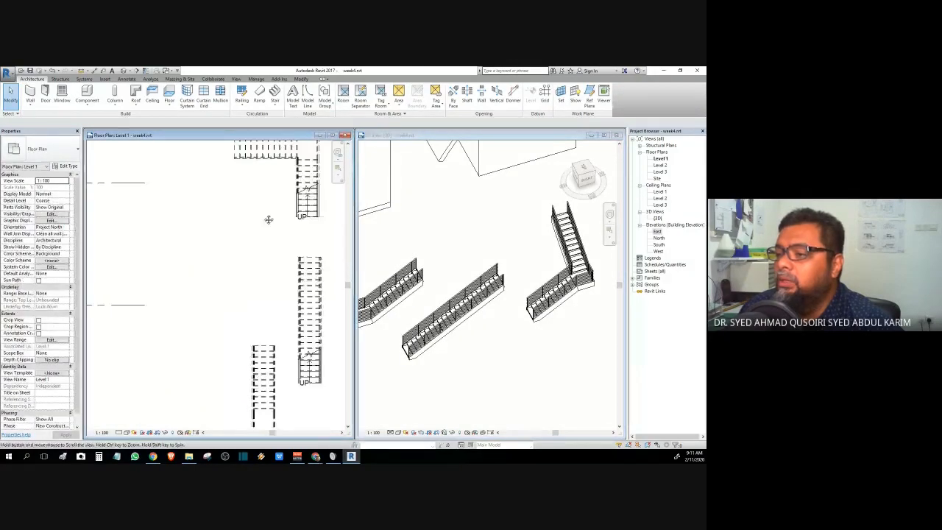
scroll(268, 220, down, 2)
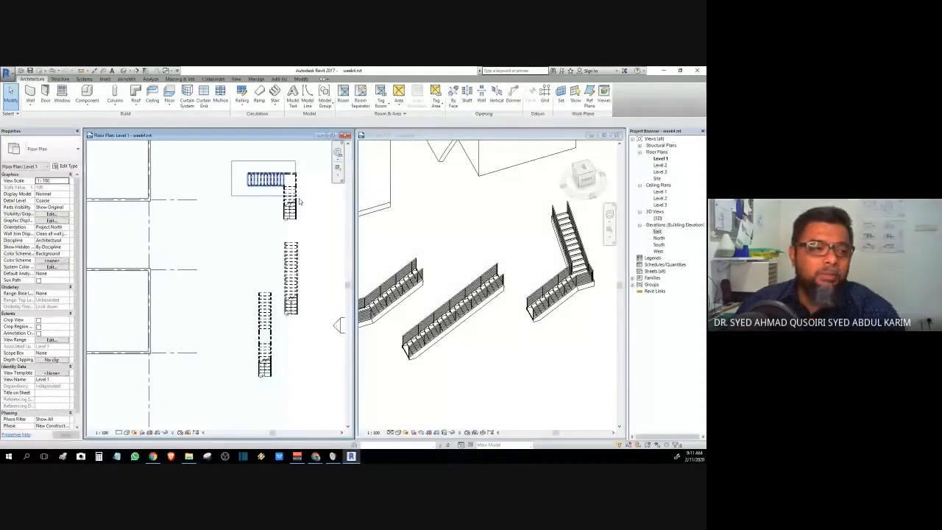
drag(299, 201, 311, 229)
middle_drag(243, 297, 286, 277)
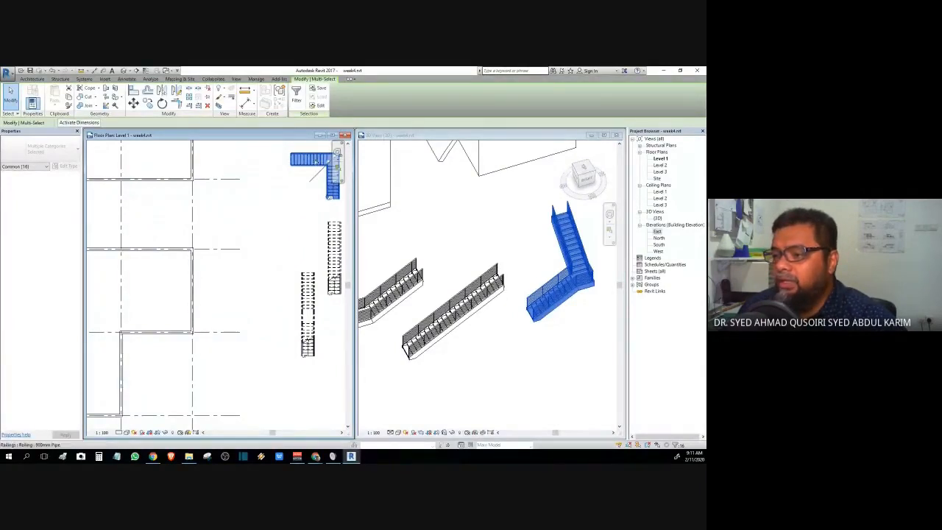
- Drag the L-shaped stair into the room corner against the house walls on Level 1
drag(316, 161, 164, 267)
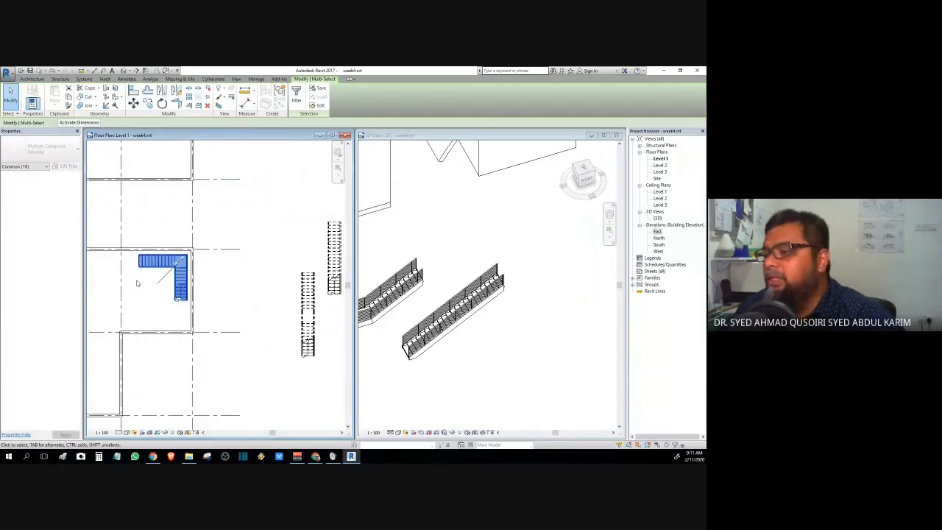
scroll(137, 283, up, 5)
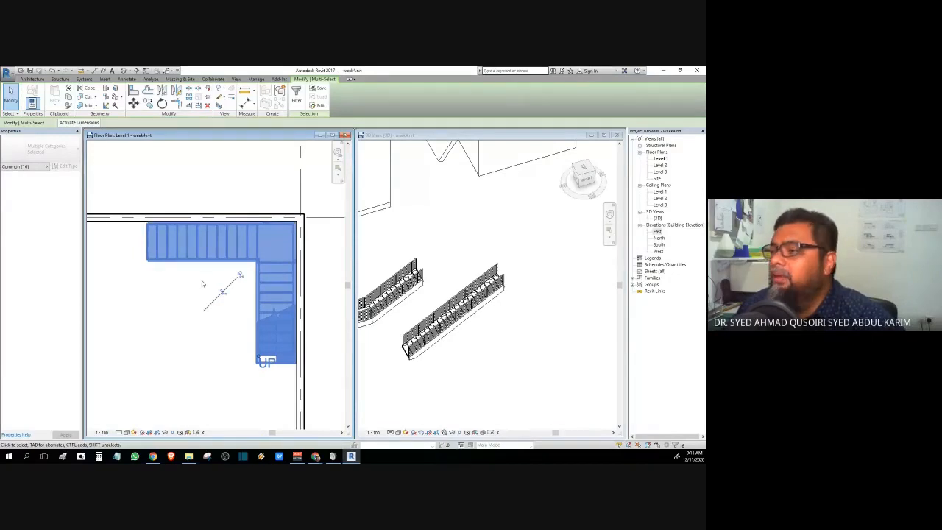
click(437, 199)
middle_drag(437, 199, 591, 294)
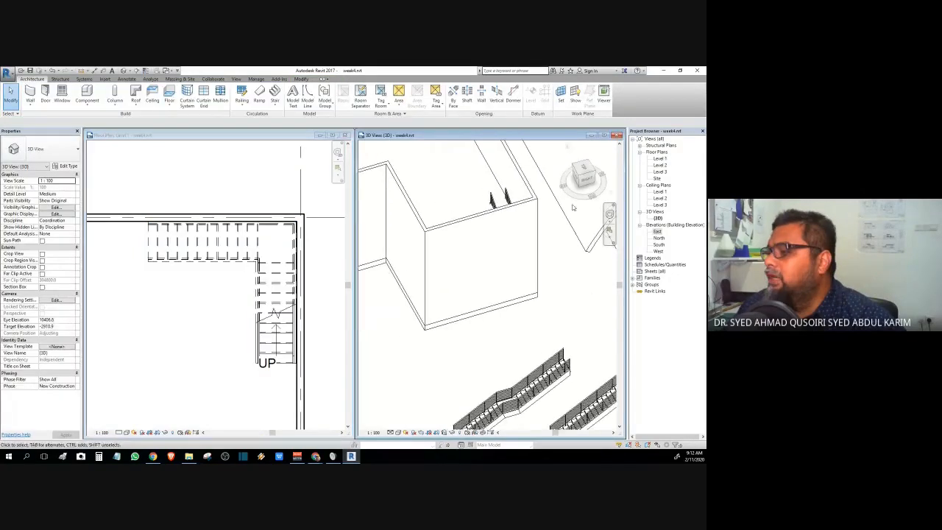
- Orbit to the front of the house and temporarily hide its front wall in 3D
drag(575, 198, 388, 207)
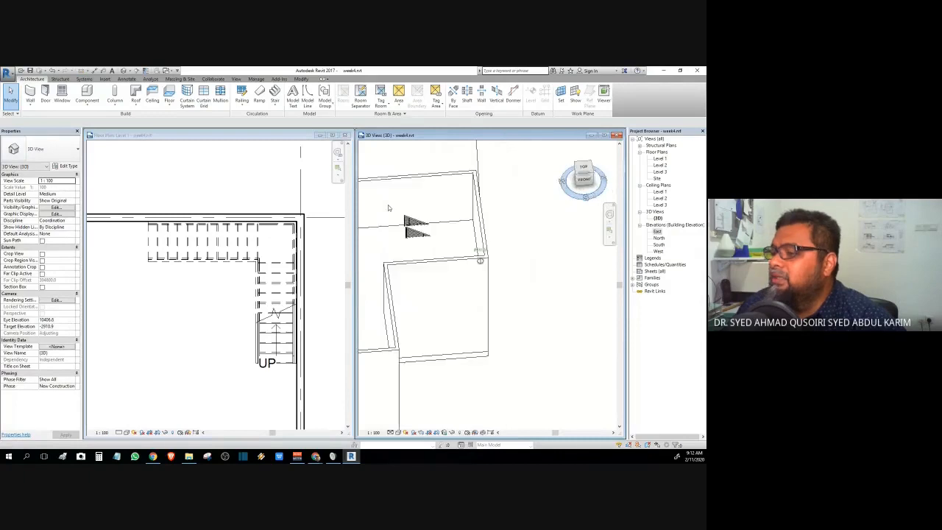
shift+middle_drag(388, 207, 409, 209)
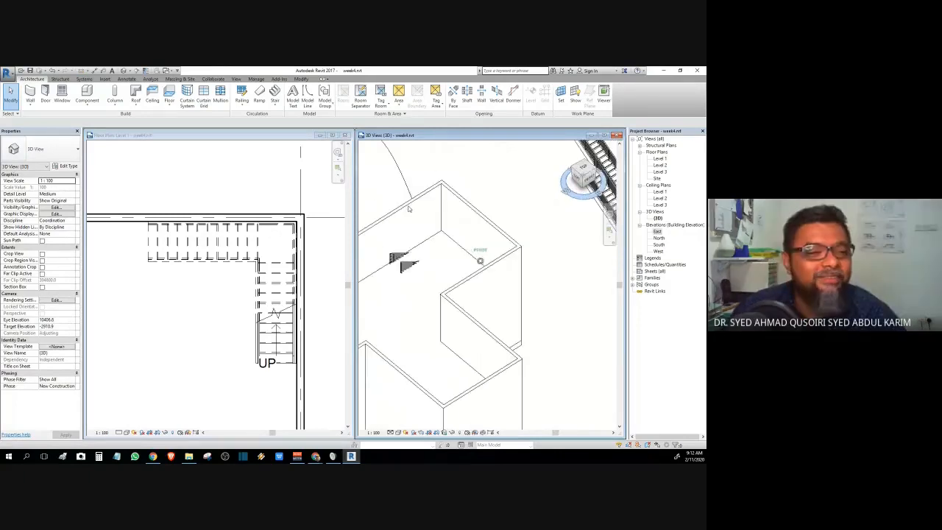
scroll(407, 277, up, 2)
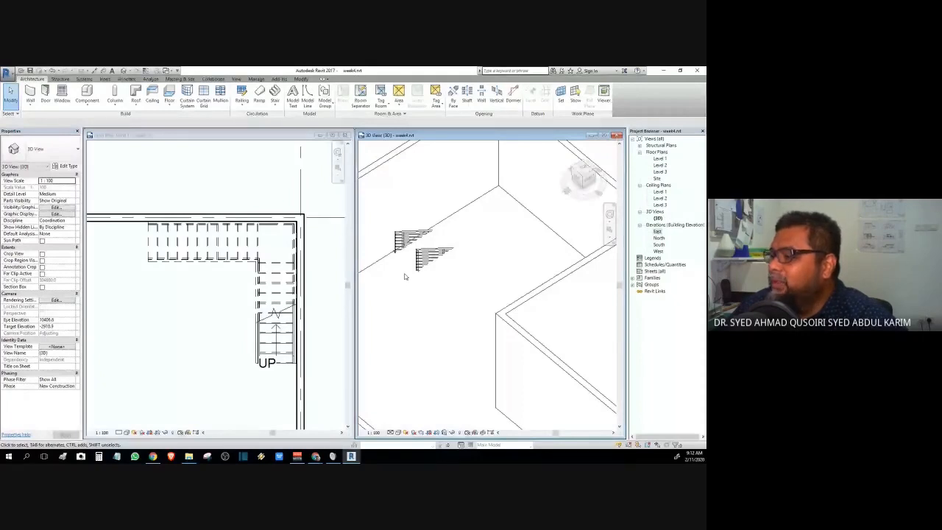
mouse_move(404, 277)
shift+middle_down()
mouse_move(475, 219)
mouse_move(446, 228)
shift+middle_up()
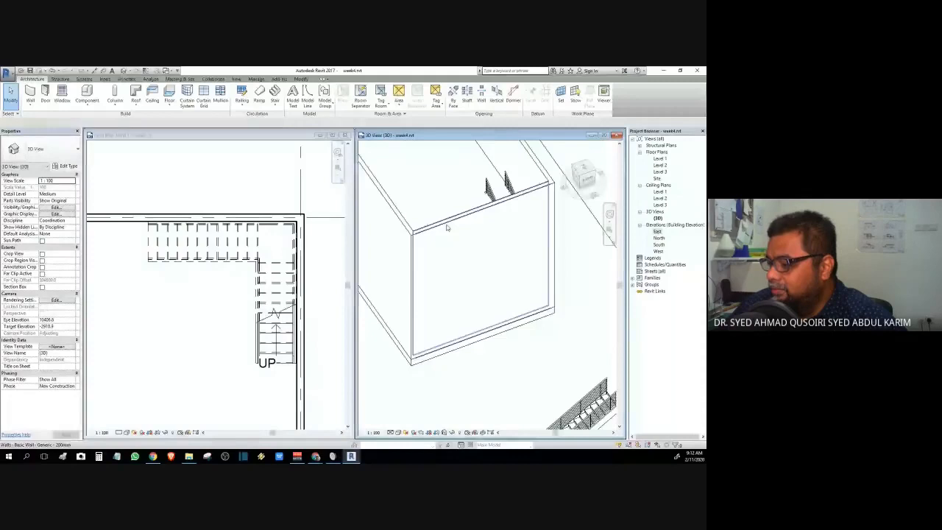
click(446, 228)
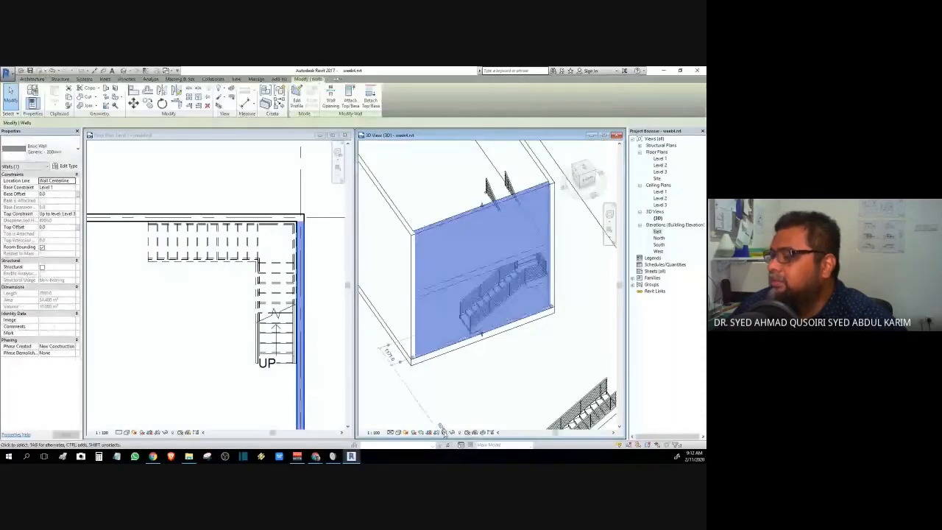
click(451, 432)
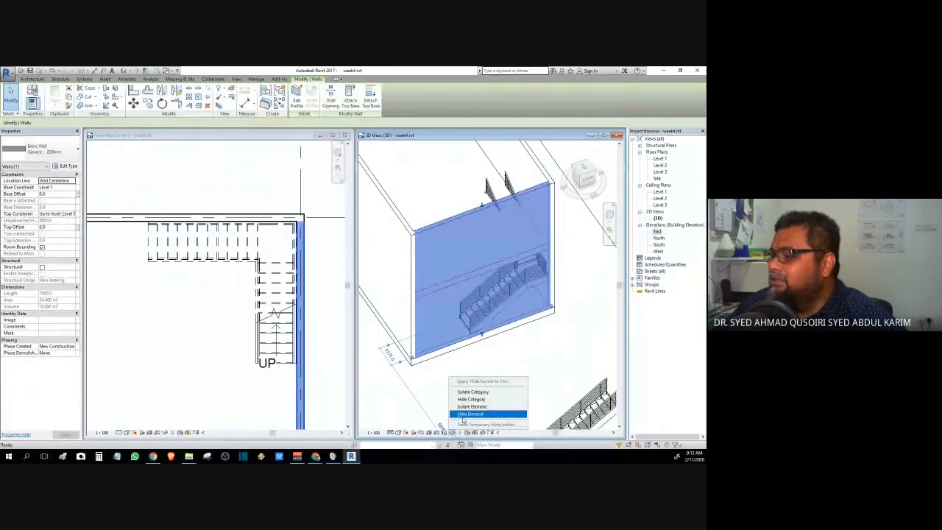
click(468, 414)
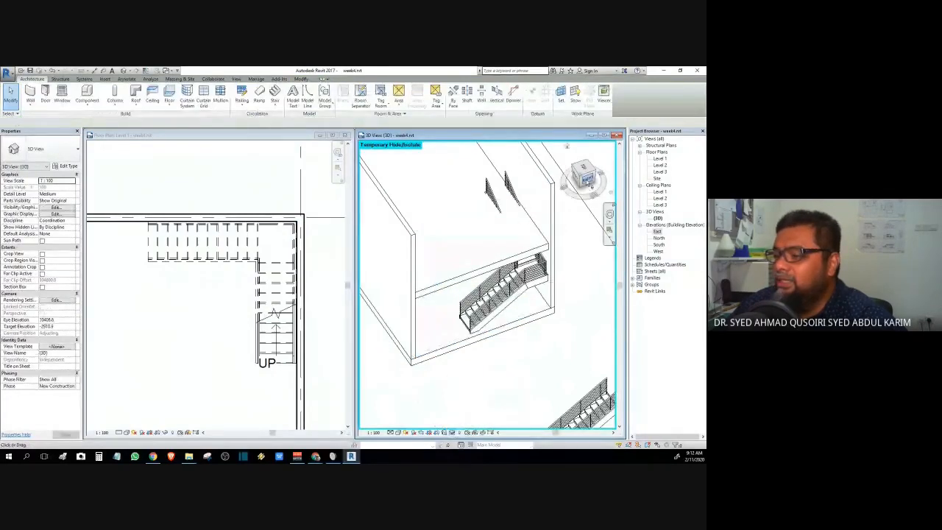
- Delete the leftover straight stair outside the house in the Level 1 plan
drag(588, 182, 324, 253)
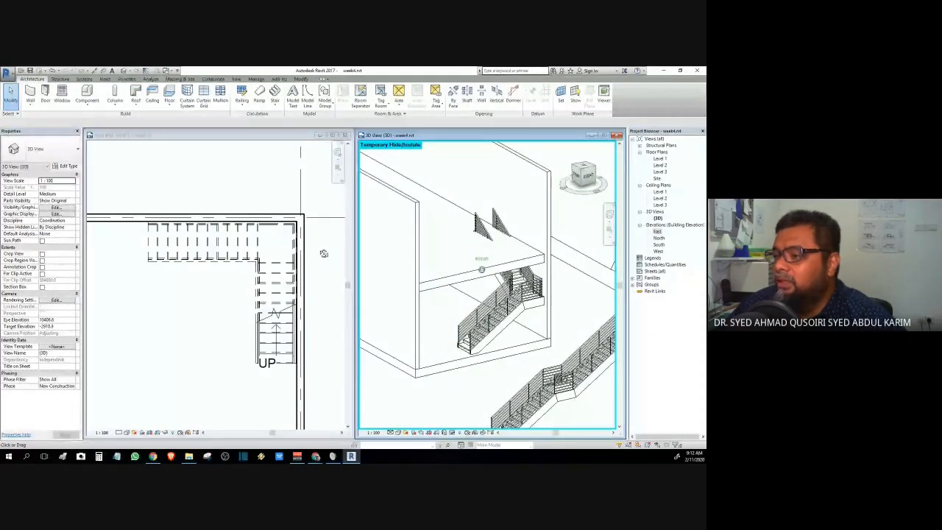
click(322, 252)
scroll(321, 252, down, 5)
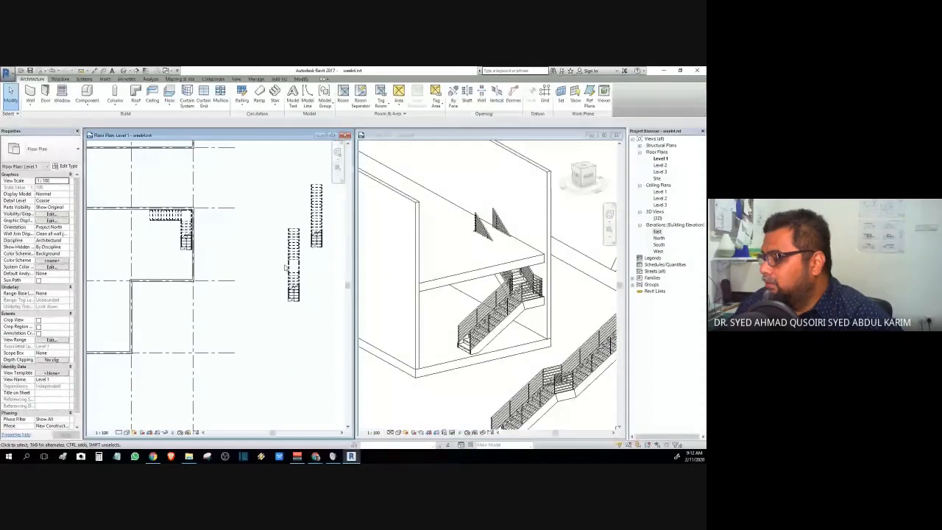
key(Delete)
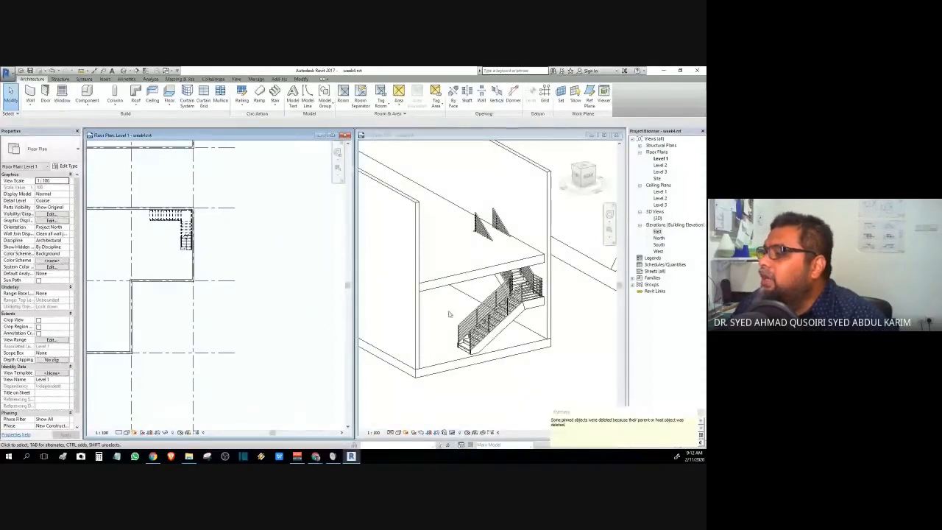
- Inspect the L-shaped stair in 3D from a straight side view and another isometric corner
click(511, 384)
scroll(499, 309, up, 4)
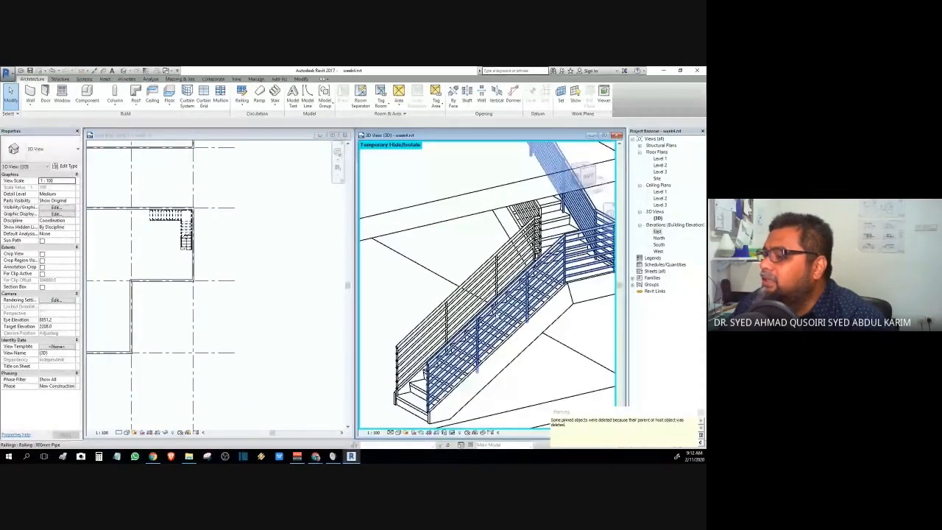
click(586, 160)
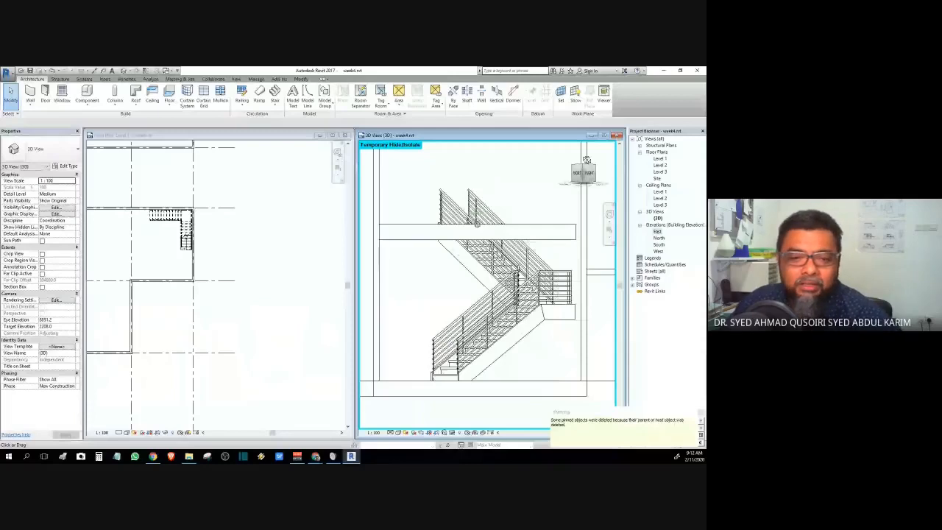
click(586, 160)
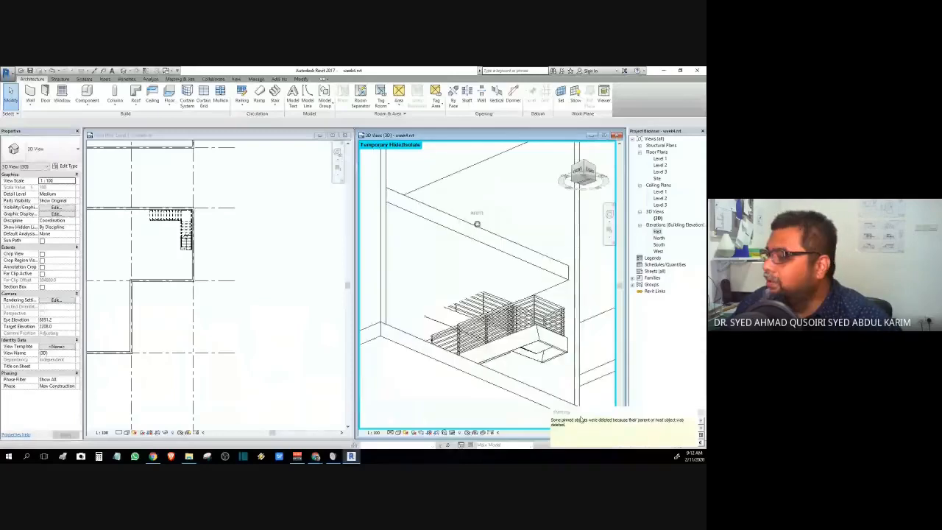
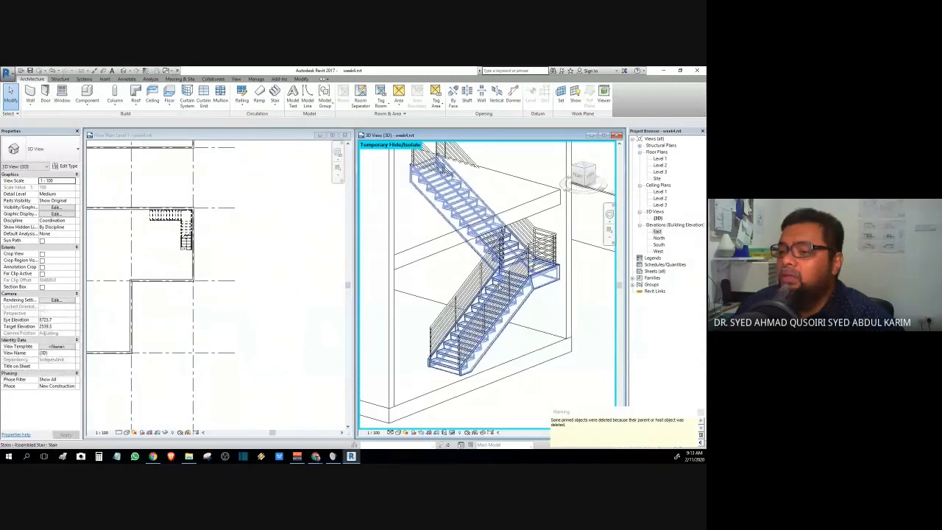
- Pan the 3D and Level 1 views, then open the Level 2 floor plan from the Project Browser
middle_drag(418, 327, 424, 318)
click(224, 309)
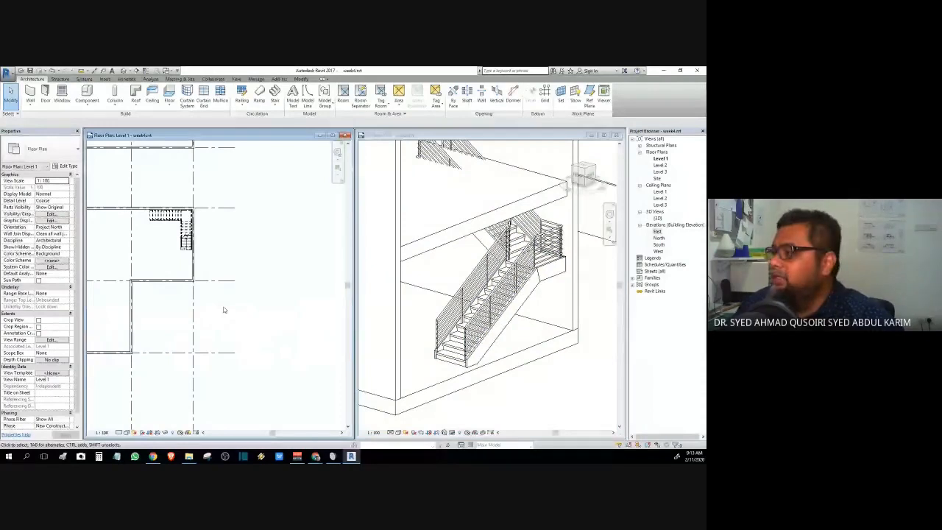
middle_drag(224, 310, 270, 312)
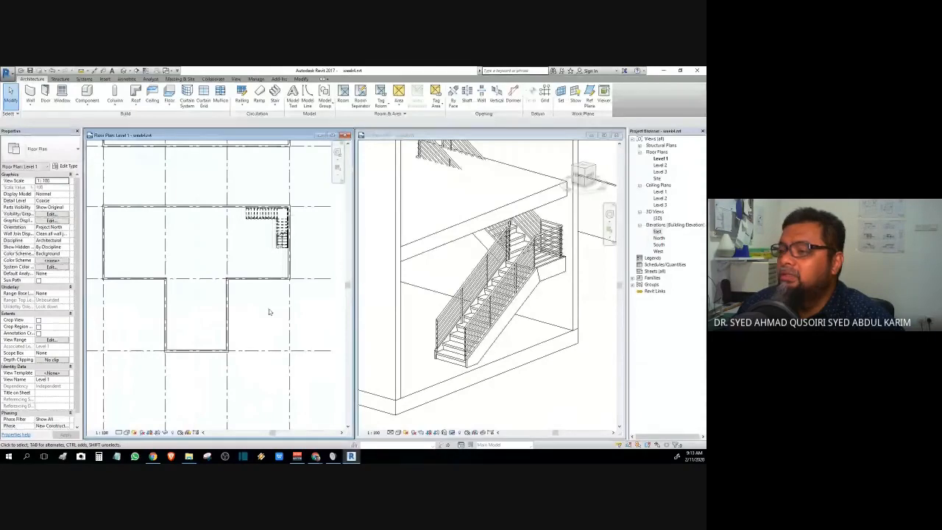
double_click(659, 166)
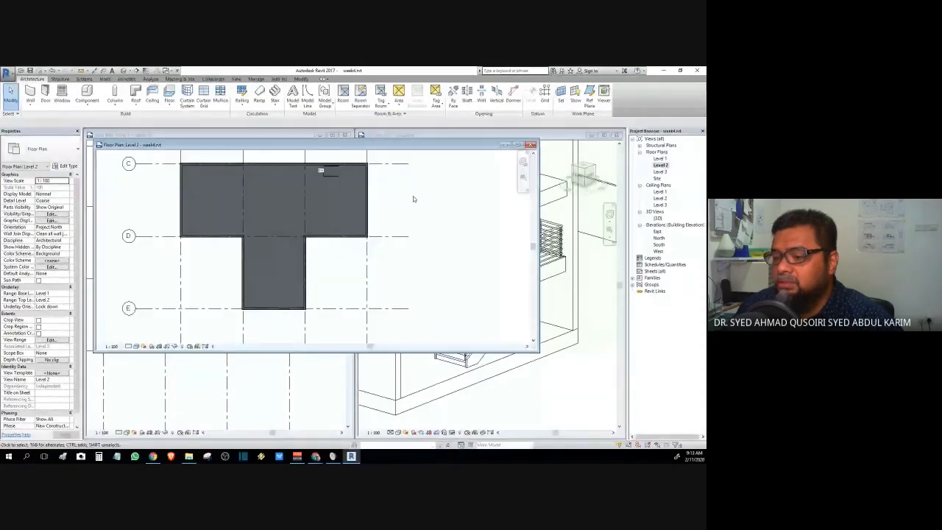
- Switch the Level 2 plan's visual style from shaded to a line style
scroll(372, 309, down, 3)
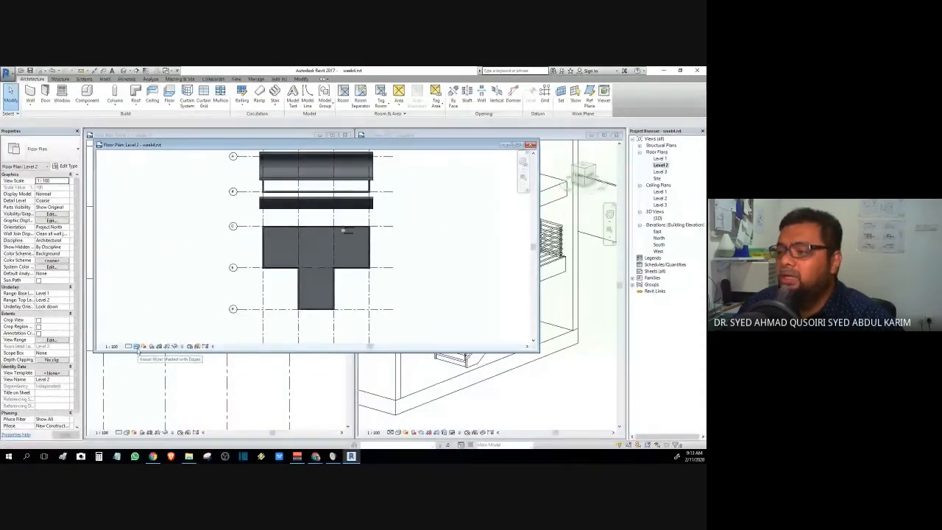
click(136, 346)
click(146, 309)
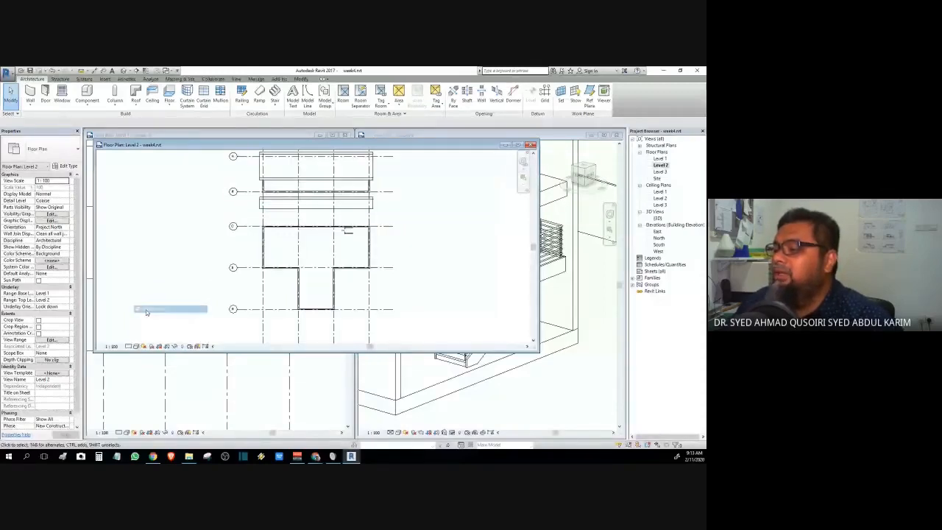
- Zoom to the stair and Tab-select the 400mm Generic Floor slab on Level 2
scroll(420, 269, up, 2)
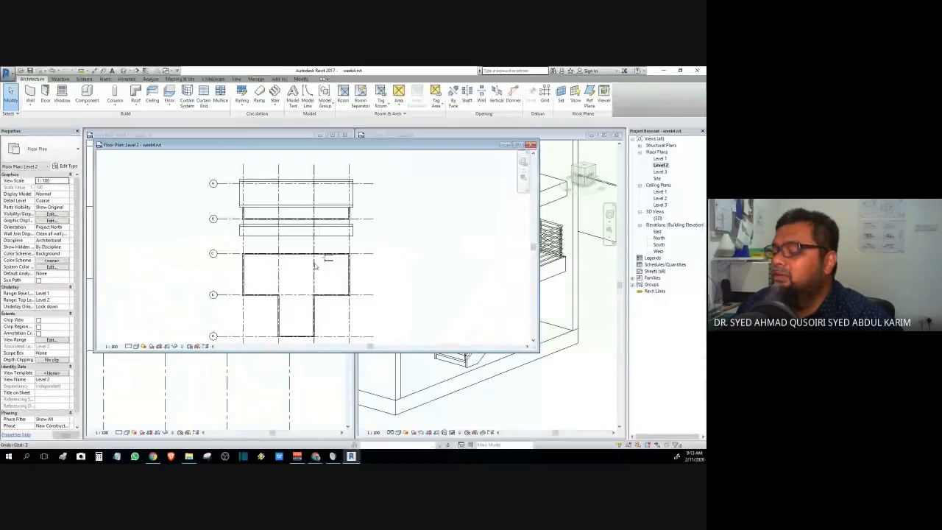
scroll(372, 269, up, 4)
middle_drag(372, 268, 334, 284)
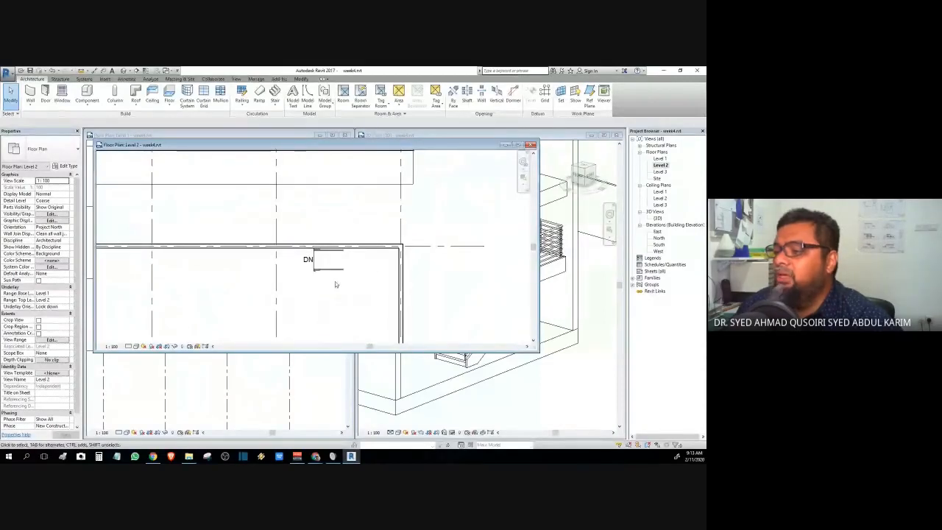
scroll(332, 275, up, 3)
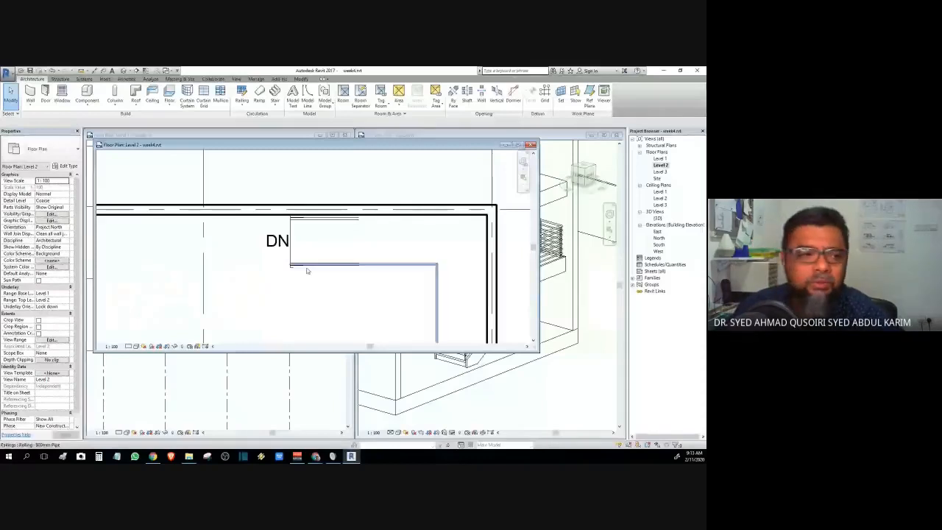
scroll(307, 271, down, 2)
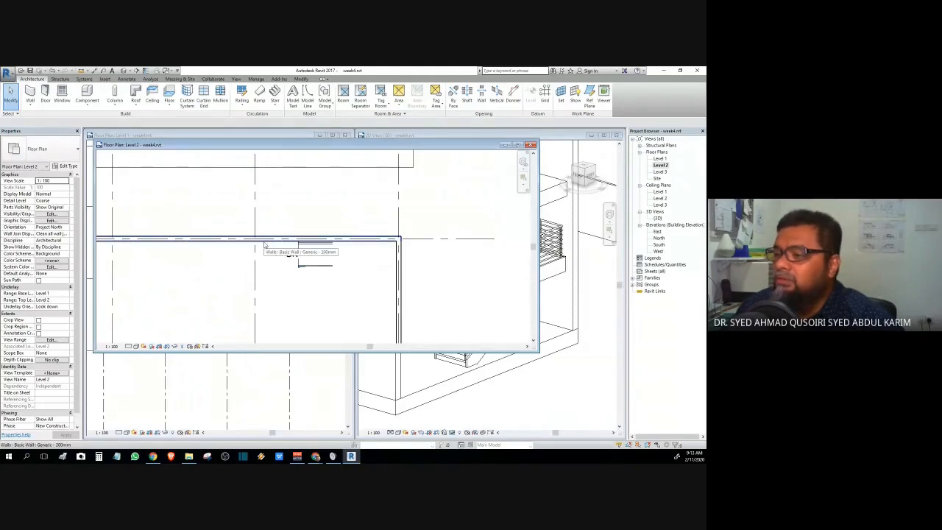
key(Tab)
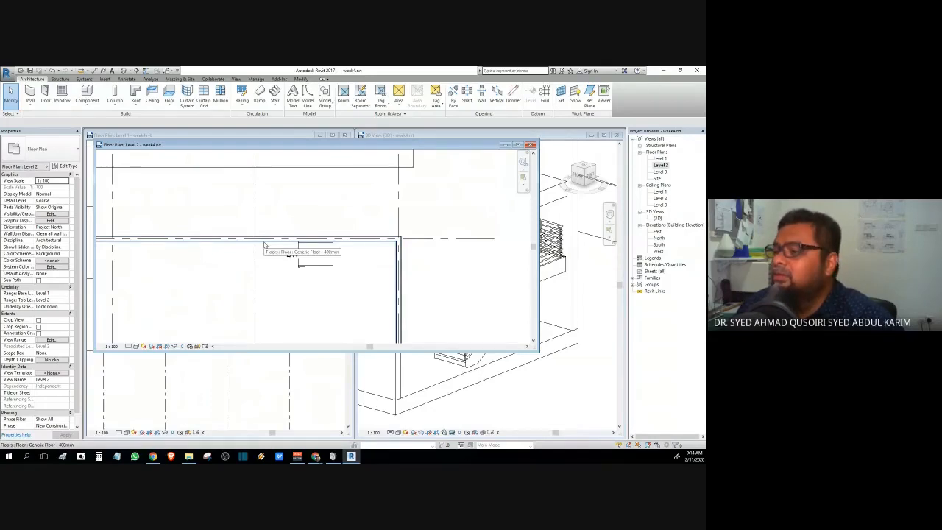
click(264, 243)
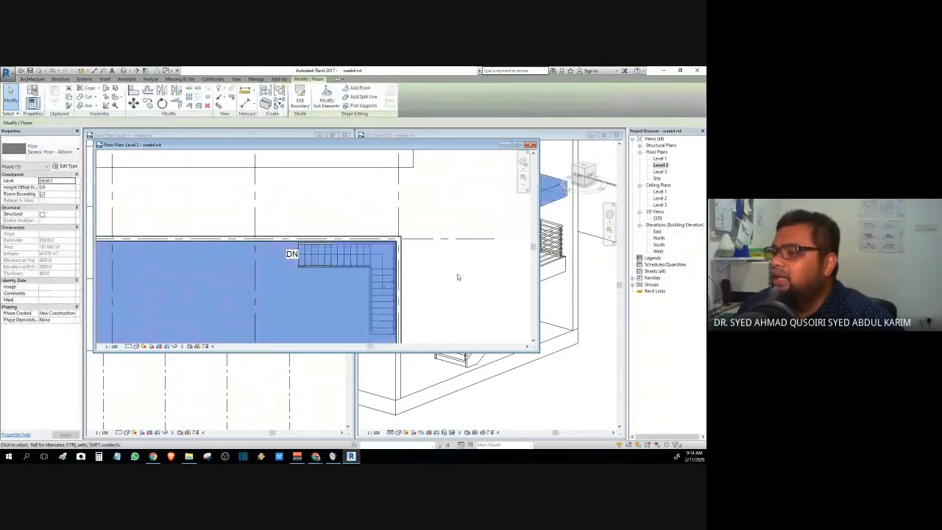
- Fit the Level 2 plan into the left tile and zoom out to show the whole L-shaped floor
middle_drag(457, 273, 439, 221)
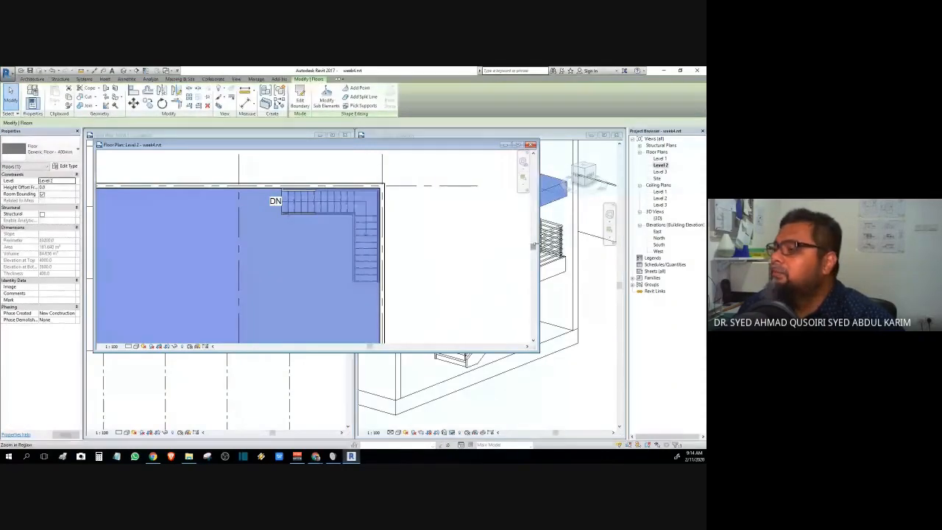
drag(538, 351, 349, 435)
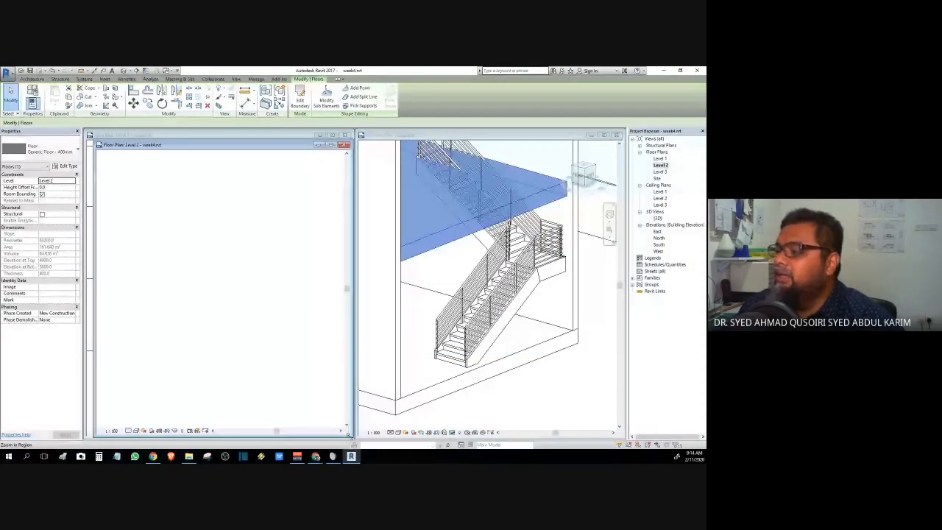
middle_drag(199, 278, 181, 260)
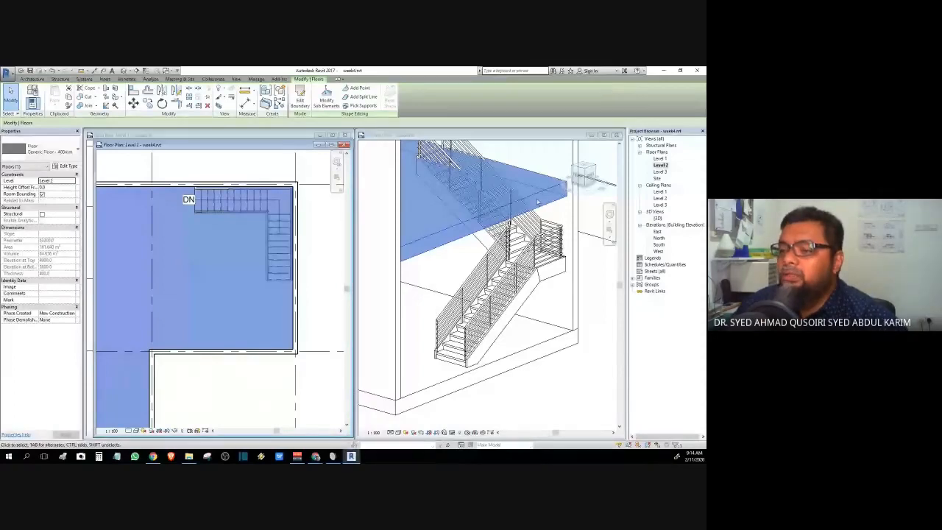
scroll(169, 250, down, 1)
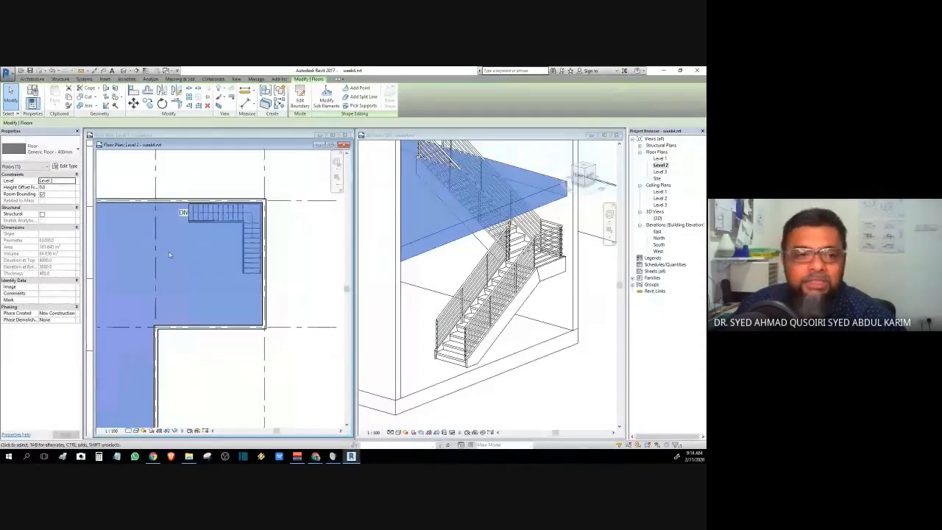
middle_drag(169, 255, 219, 255)
scroll(220, 256, down, 1)
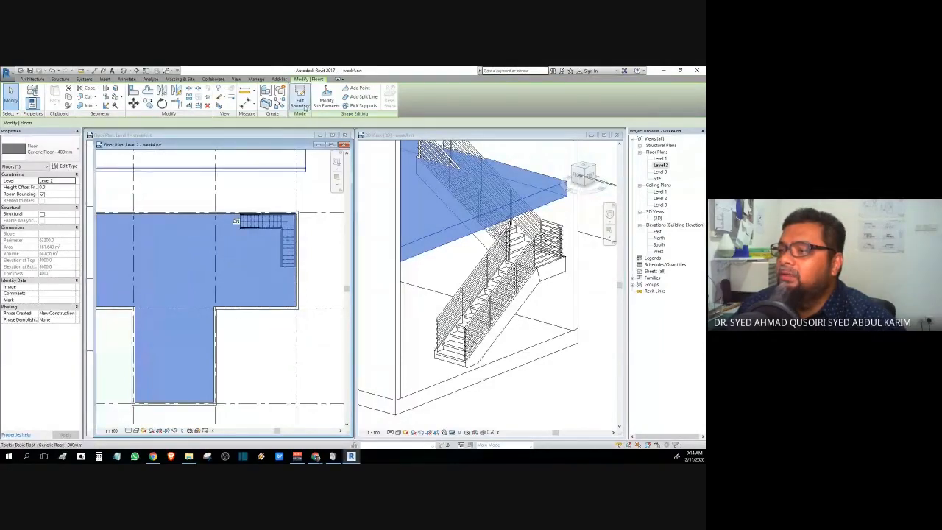
- Enter the floor's boundary sketch and shorten its right edge beside the stair to 3300
click(299, 103)
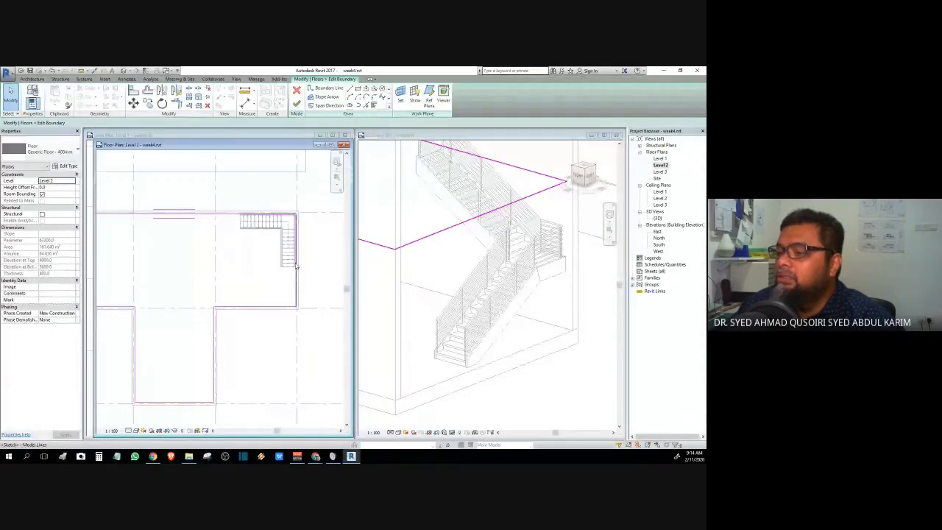
scroll(296, 267, up, 3)
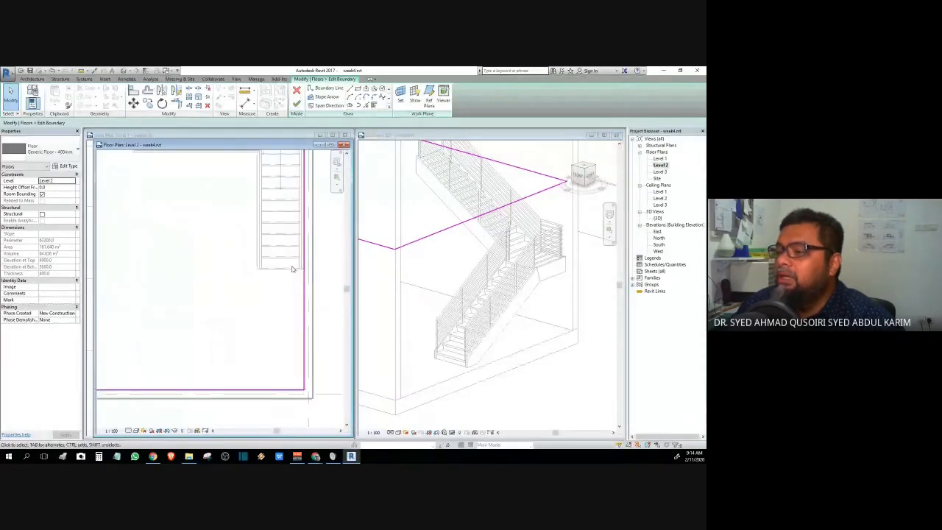
middle_drag(226, 210, 187, 269)
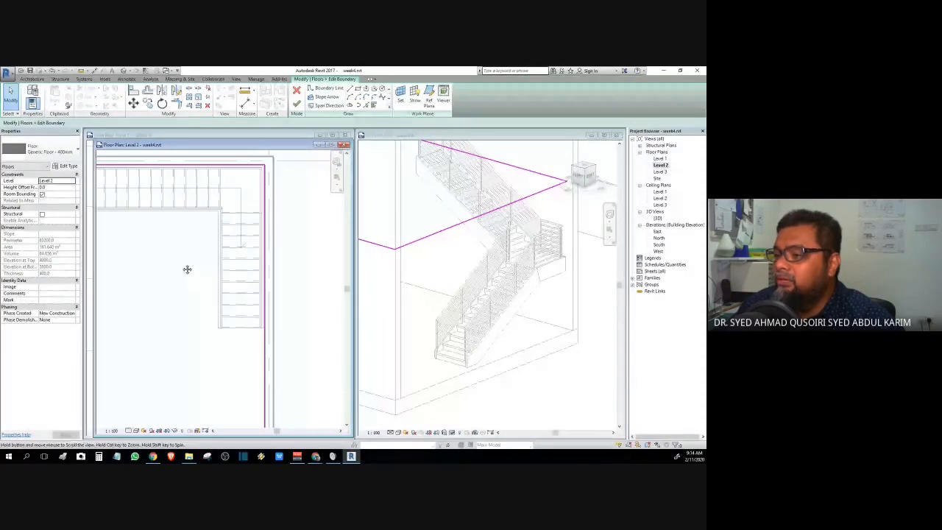
click(265, 182)
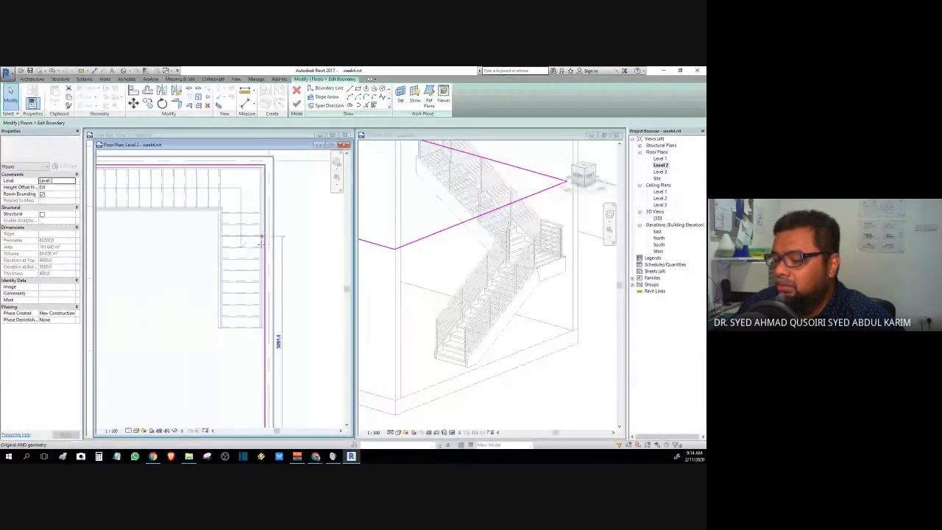
drag(261, 239, 264, 313)
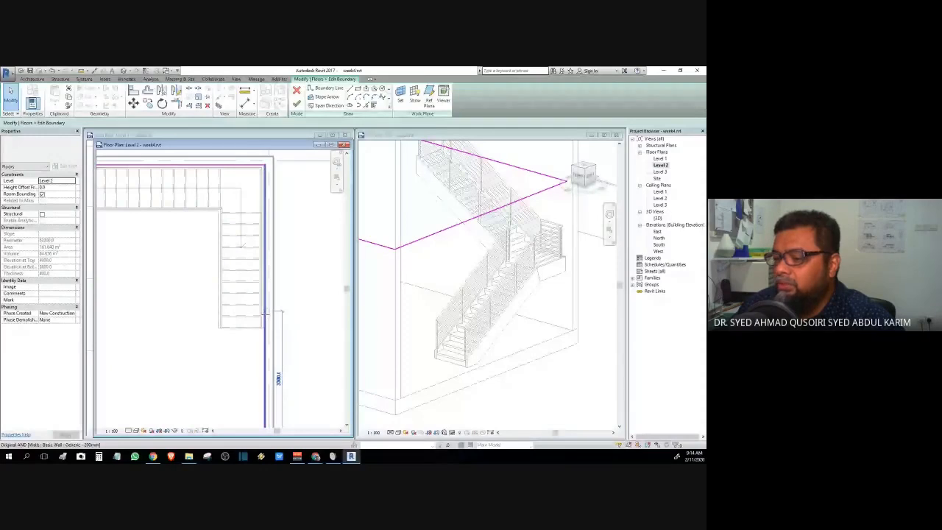
click(265, 313)
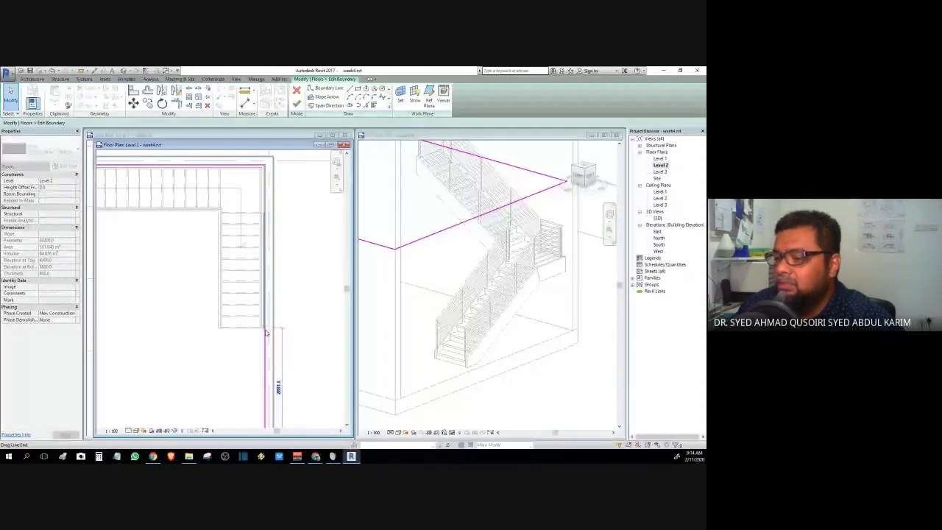
scroll(266, 324, up, 3)
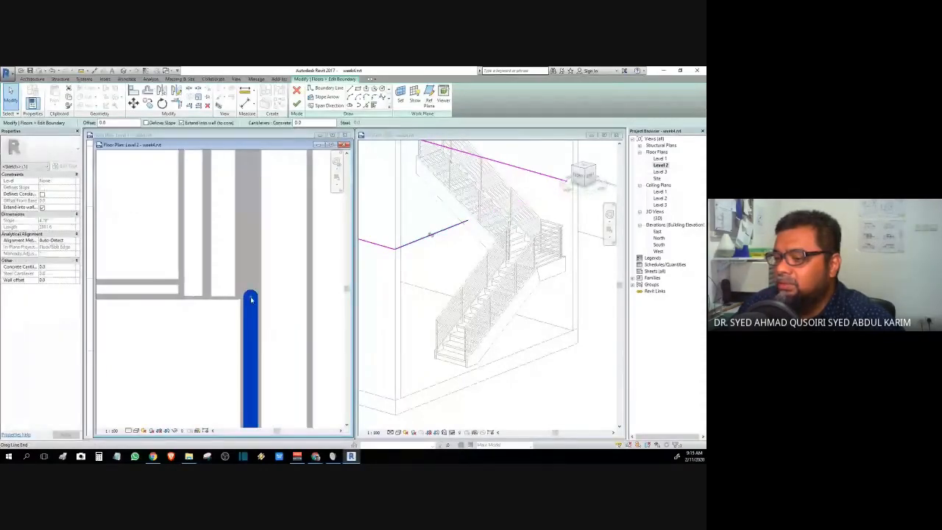
- Adjust the right and top boundary lines, snapping the line end to the top-right corner
key(Escape)
drag(251, 284, 251, 300)
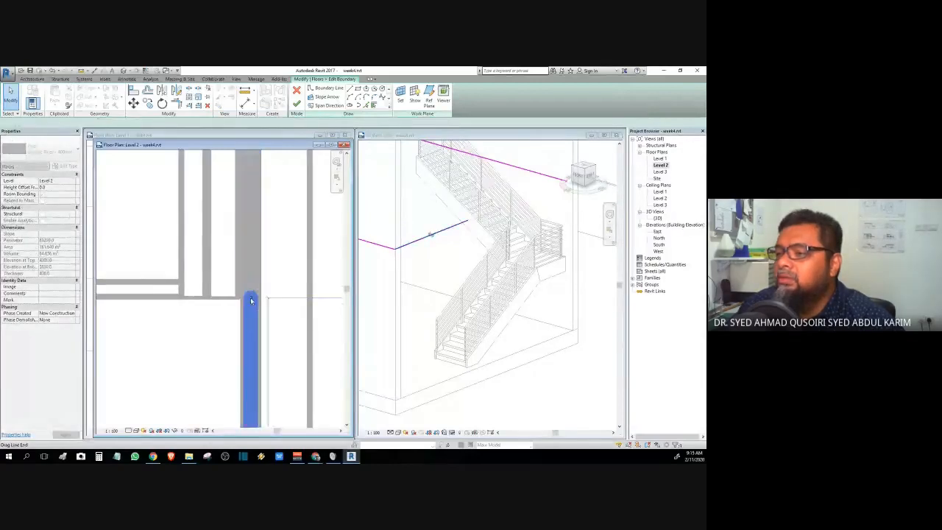
click(251, 300)
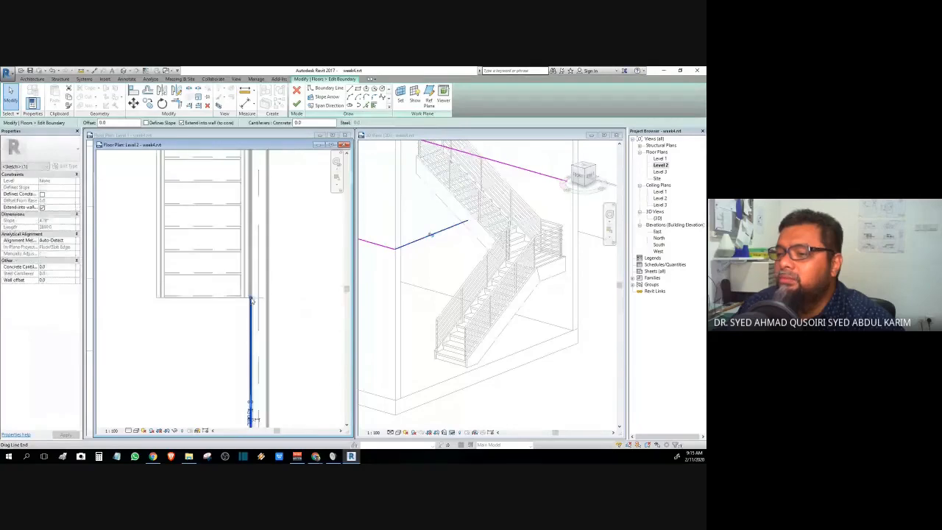
scroll(251, 300, down, 2)
click(251, 209)
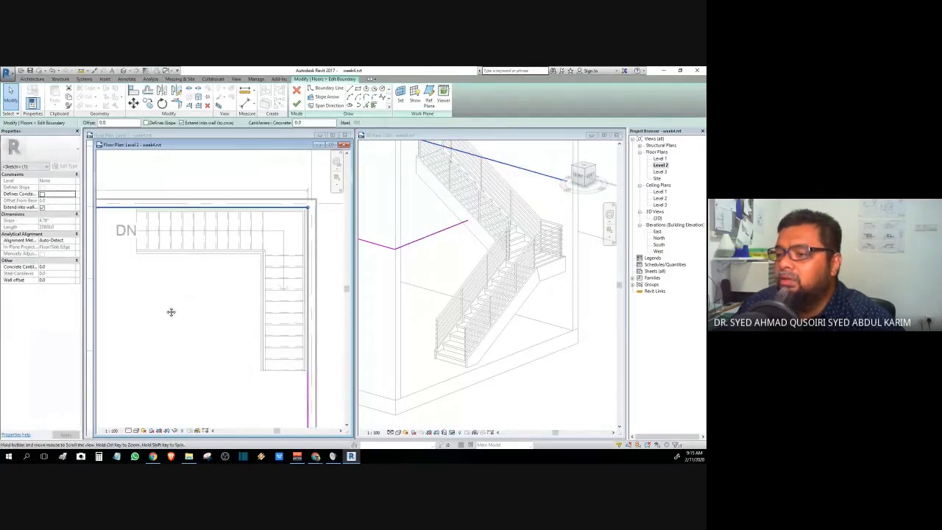
middle_drag(171, 312, 194, 316)
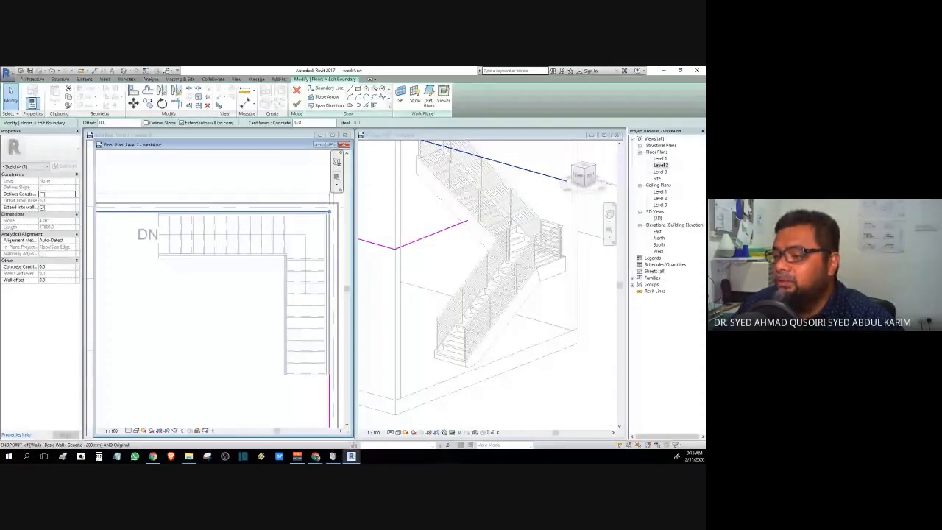
click(331, 211)
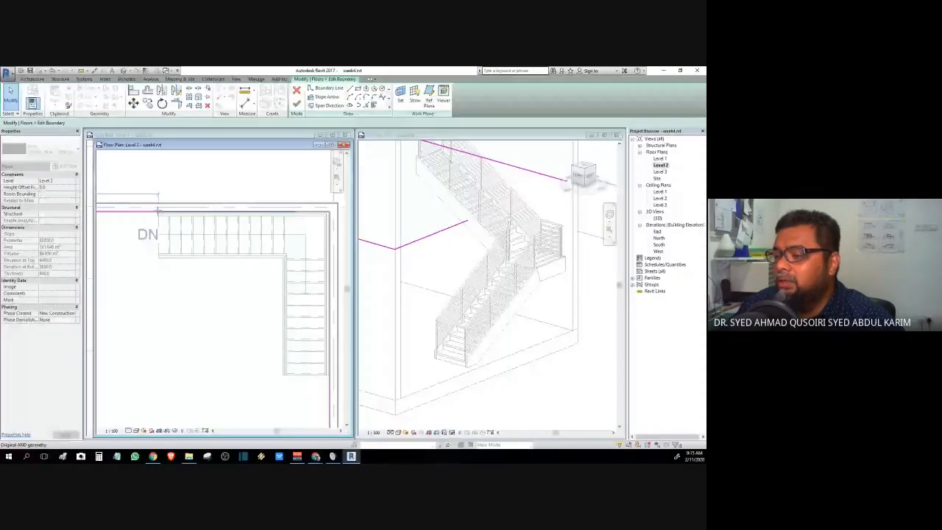
- Trim the right edge to the stair's lower corner and start a new boundary line from its end
middle_drag(190, 356, 162, 272)
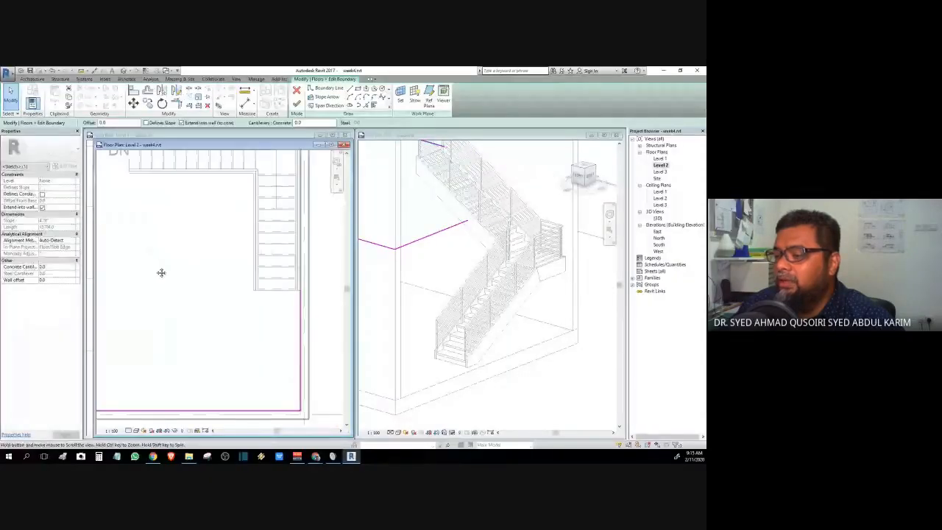
click(300, 312)
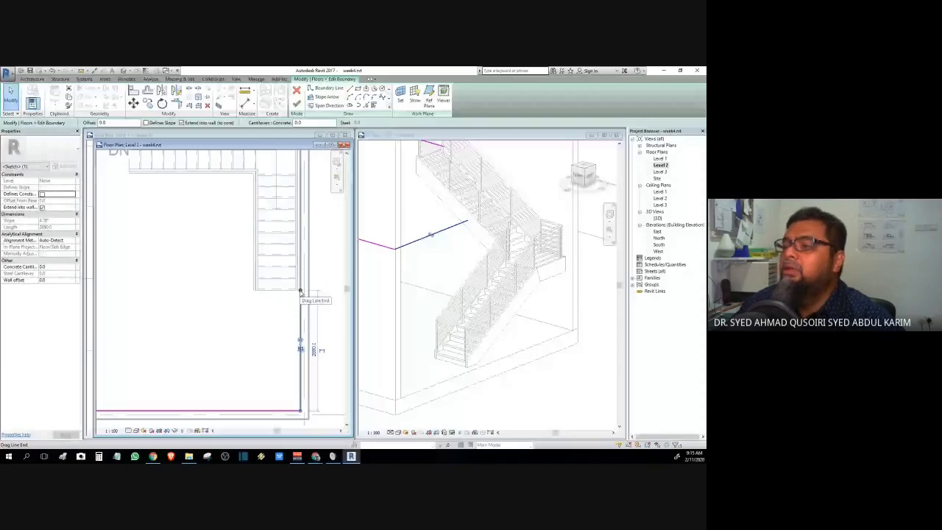
click(300, 292)
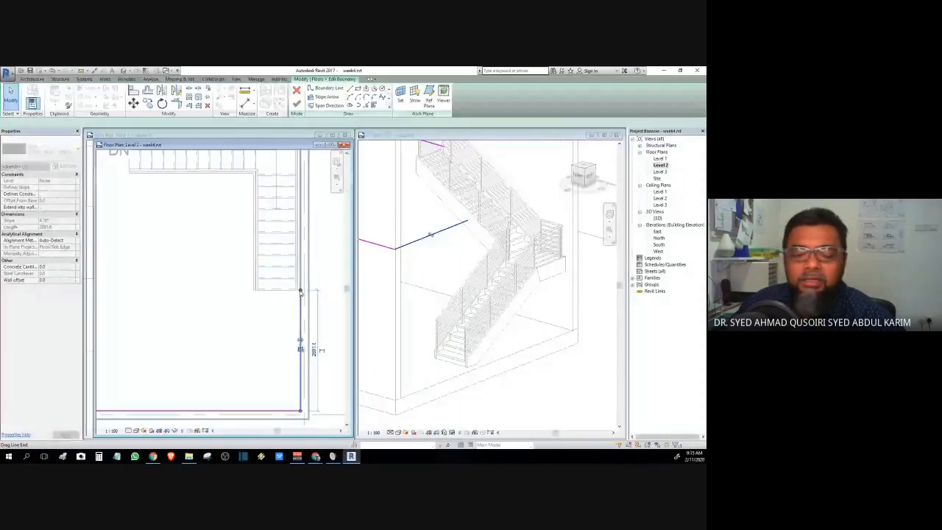
click(236, 286)
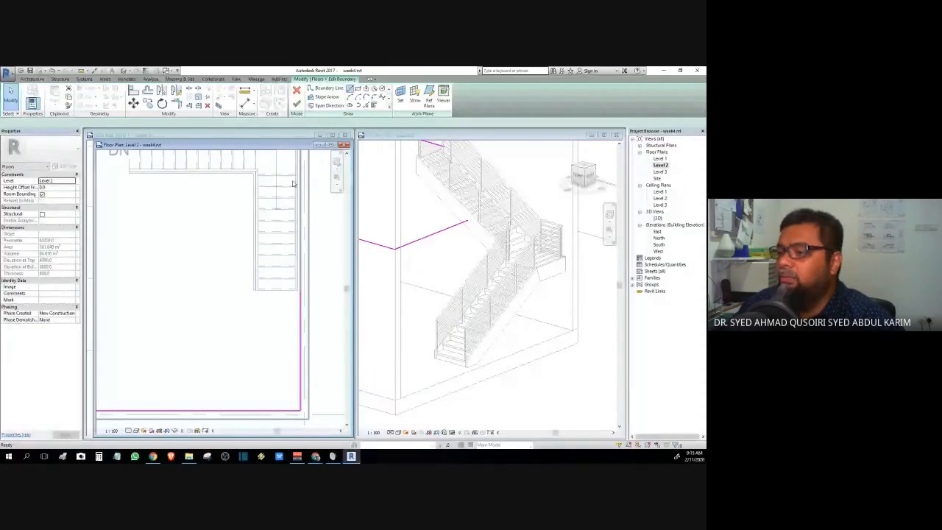
click(350, 88)
click(300, 292)
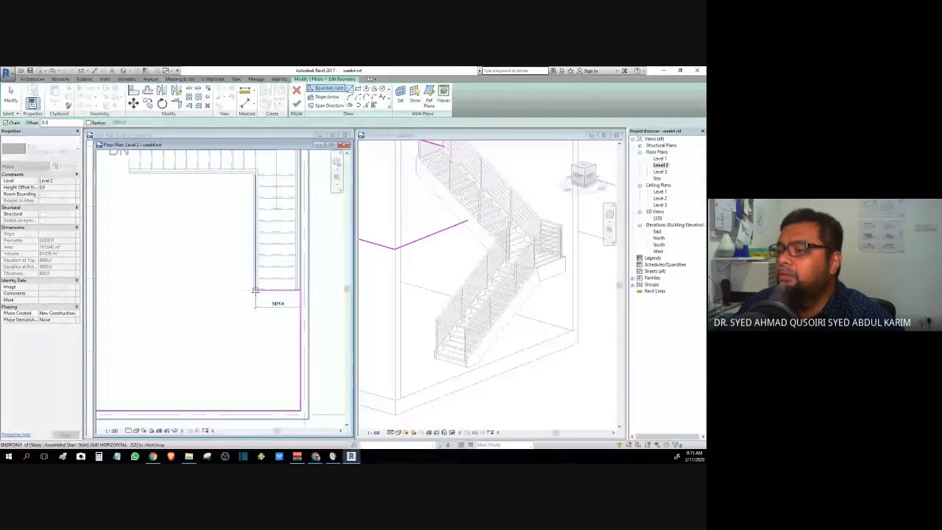
- Draw boundary edges left to the stair and up to the existing line, closing the notched outline
click(253, 289)
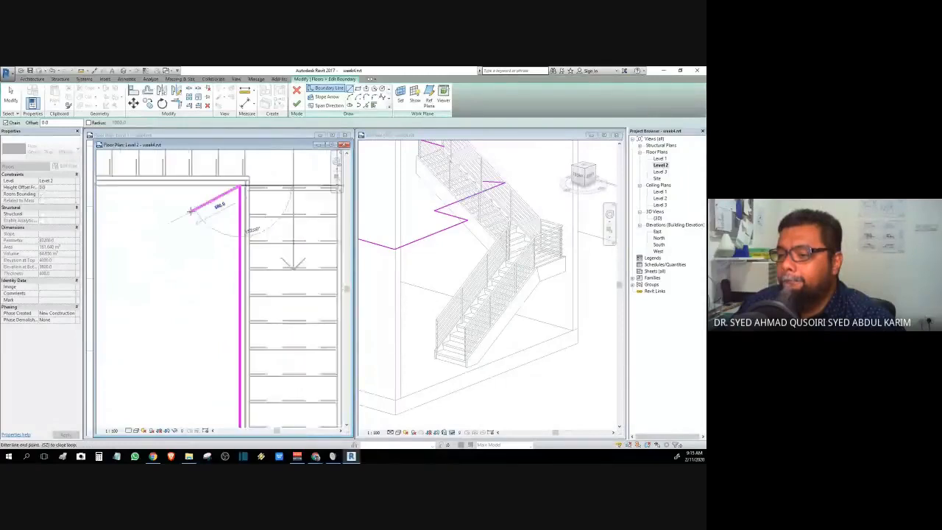
scroll(190, 212, down, 2)
middle_drag(191, 249, 293, 334)
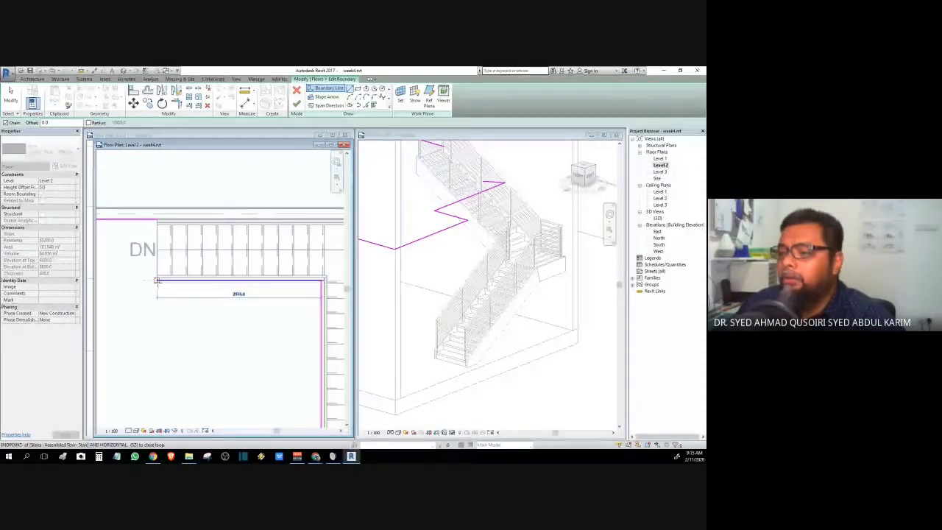
click(156, 281)
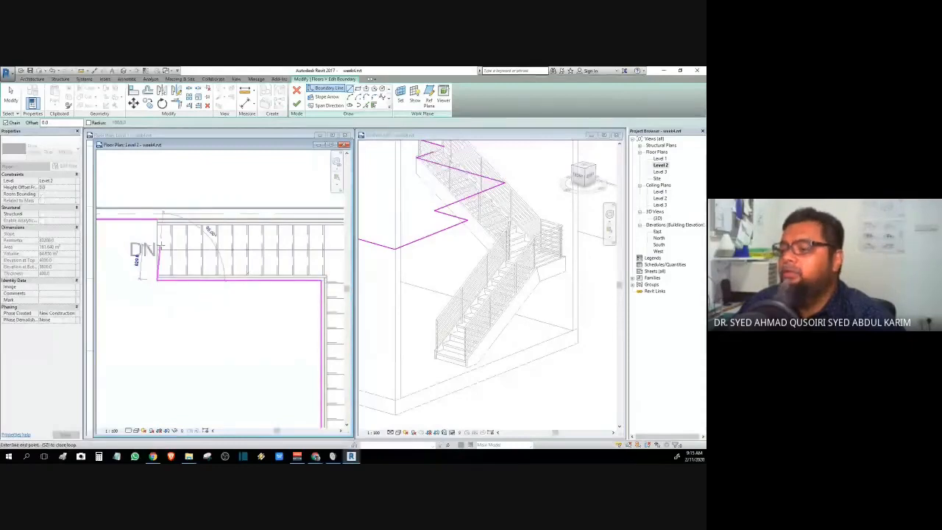
click(157, 220)
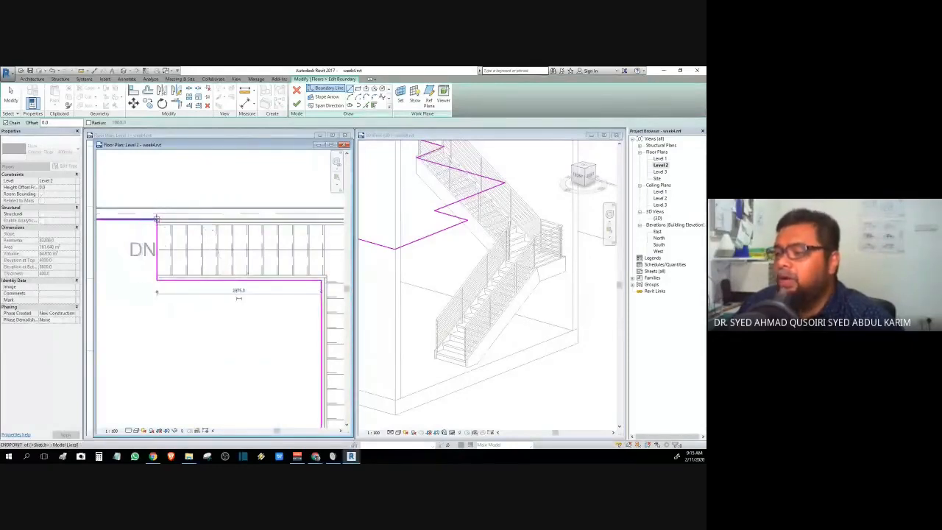
scroll(180, 325, down, 3)
middle_drag(201, 352, 261, 261)
scroll(252, 272, down, 2)
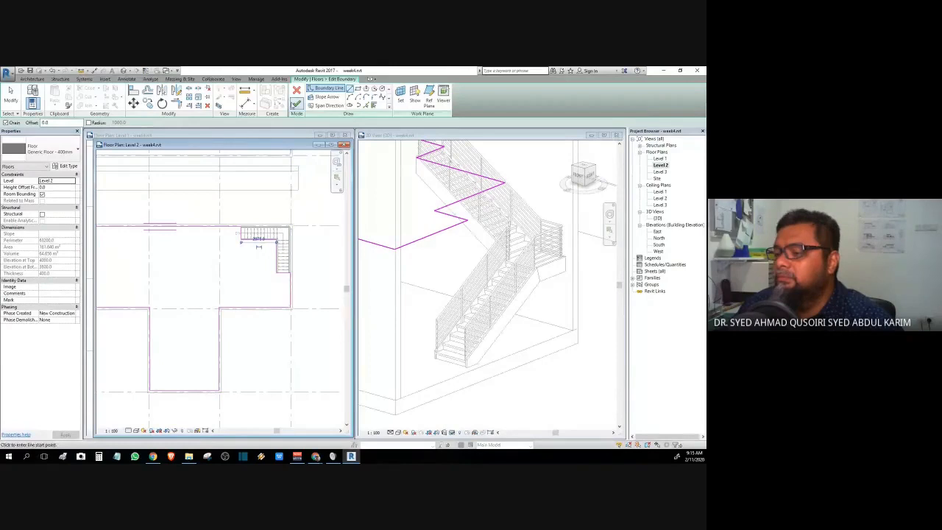
- Finish the floor sketch and orbit the 3D view to inspect the notched Level 2 slab
click(297, 104)
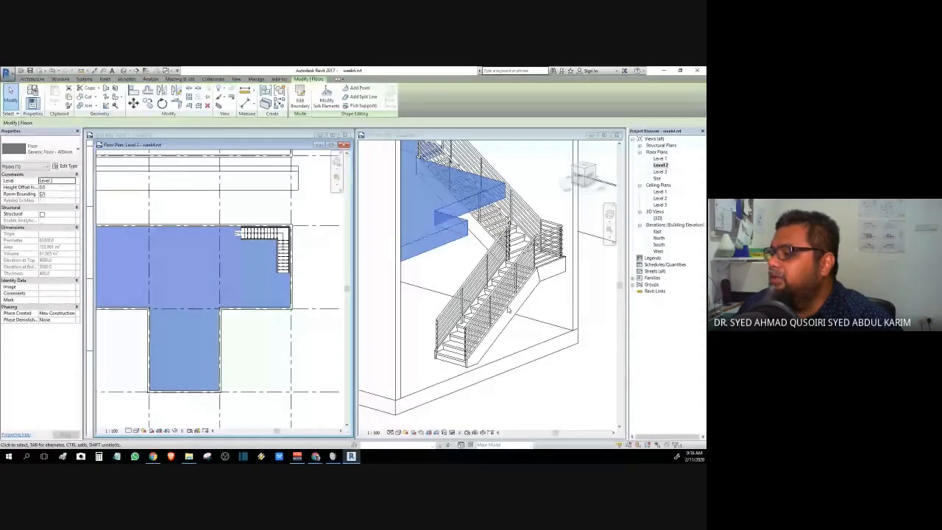
scroll(508, 309, down, 2)
click(593, 178)
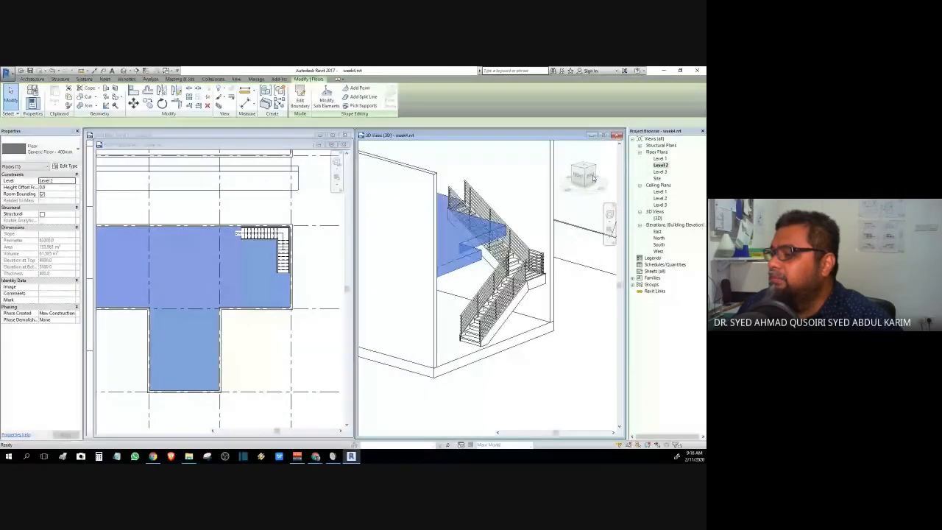
drag(593, 179, 530, 200)
middle_drag(519, 283, 450, 234)
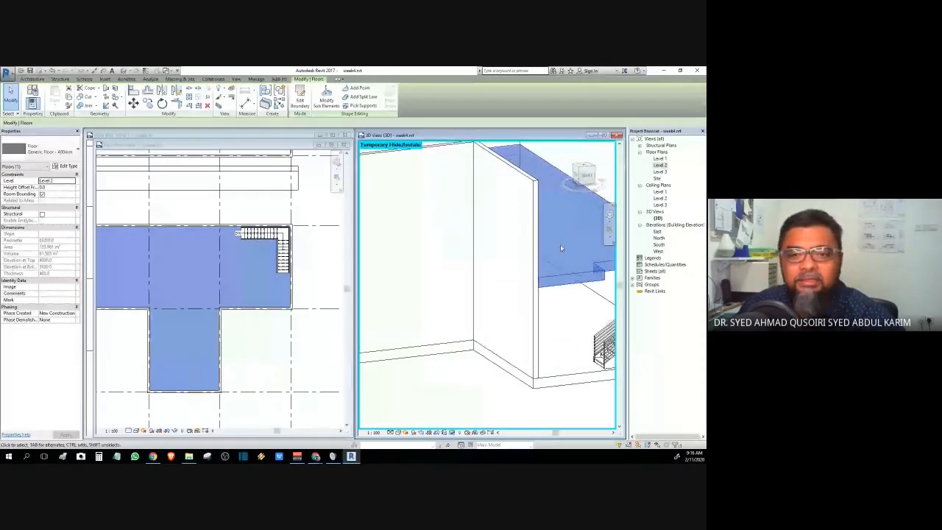
middle_drag(533, 288, 417, 315)
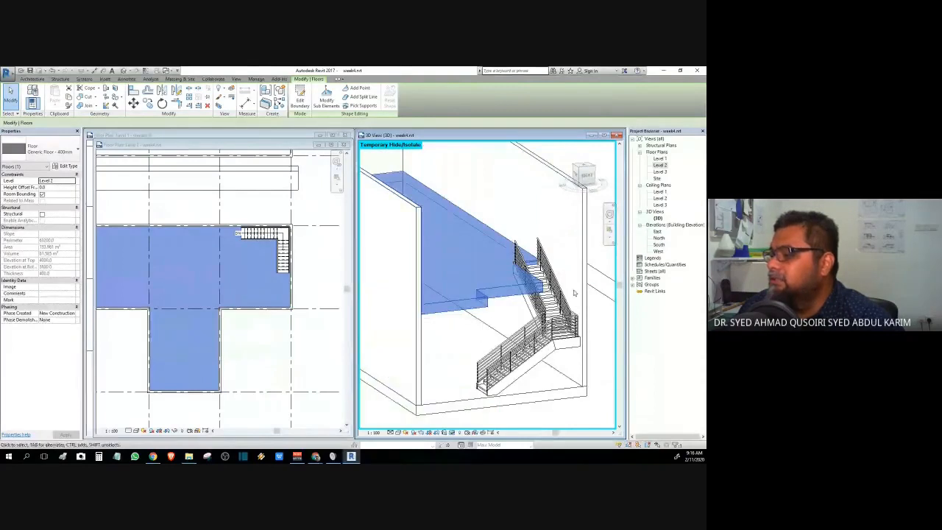
shift+middle_drag(417, 315, 496, 339)
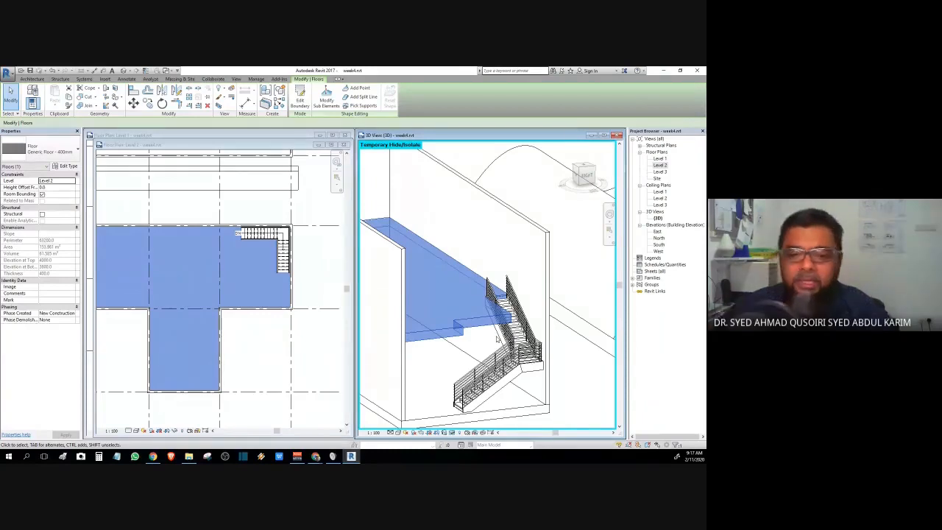
shift+middle_drag(497, 338, 453, 371)
click(602, 289)
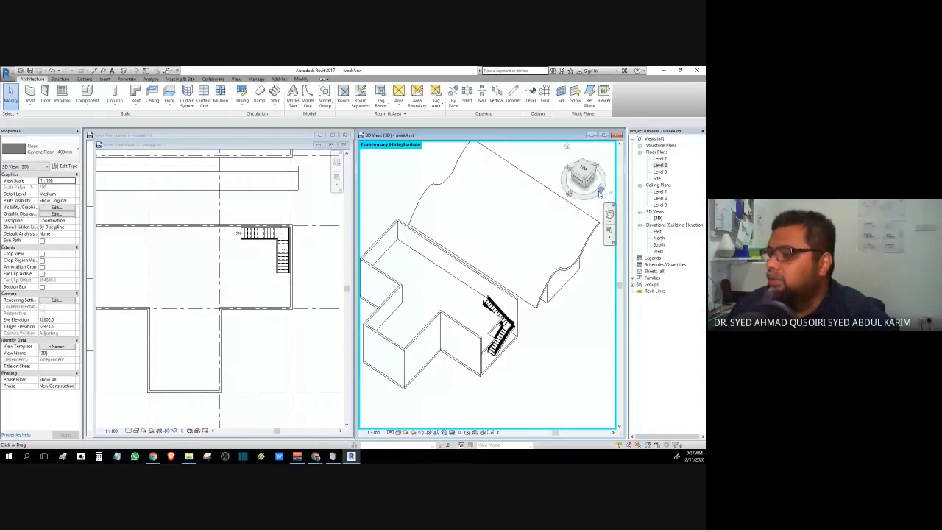
mouse_move(589, 179)
mouse_down()
mouse_move(505, 148)
mouse_move(532, 169)
mouse_move(581, 170)
mouse_up()
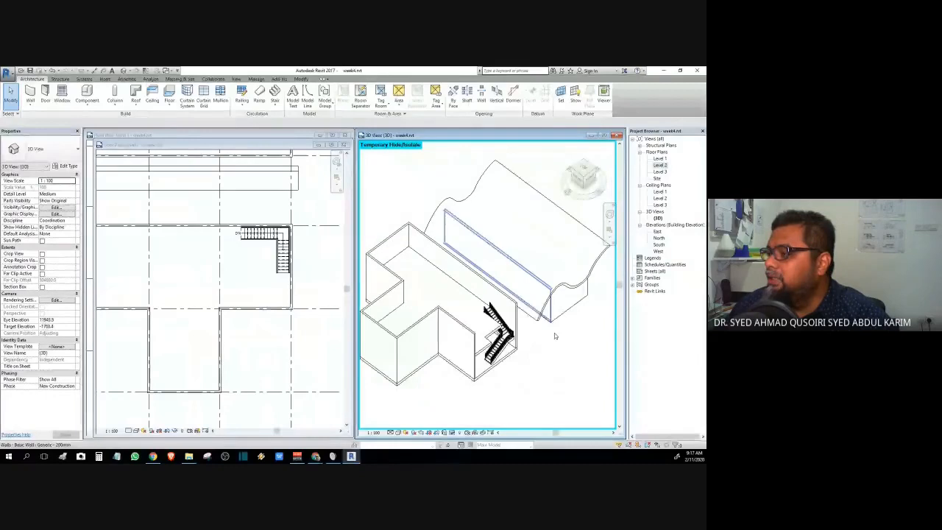
middle_drag(560, 351, 510, 317)
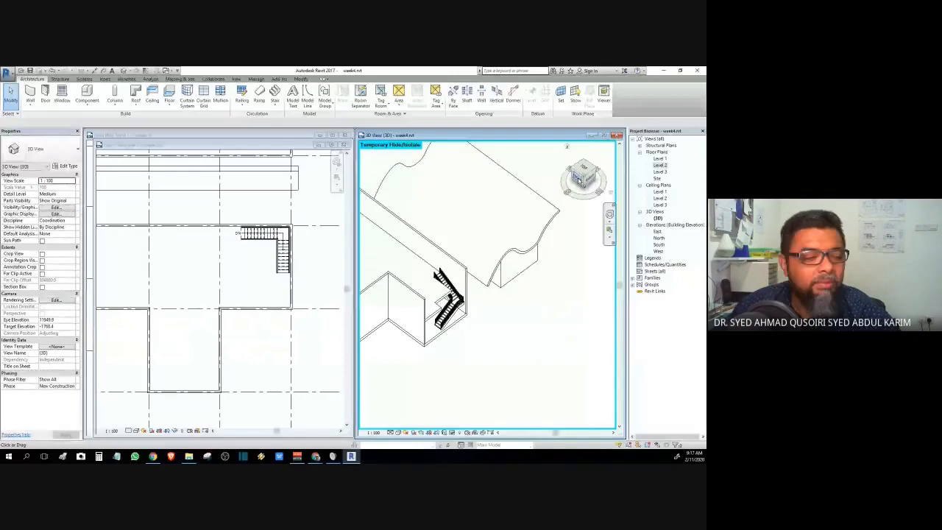
click(580, 180)
- Recentre the Level 2 plan and bring up the Stair creation options
click(265, 270)
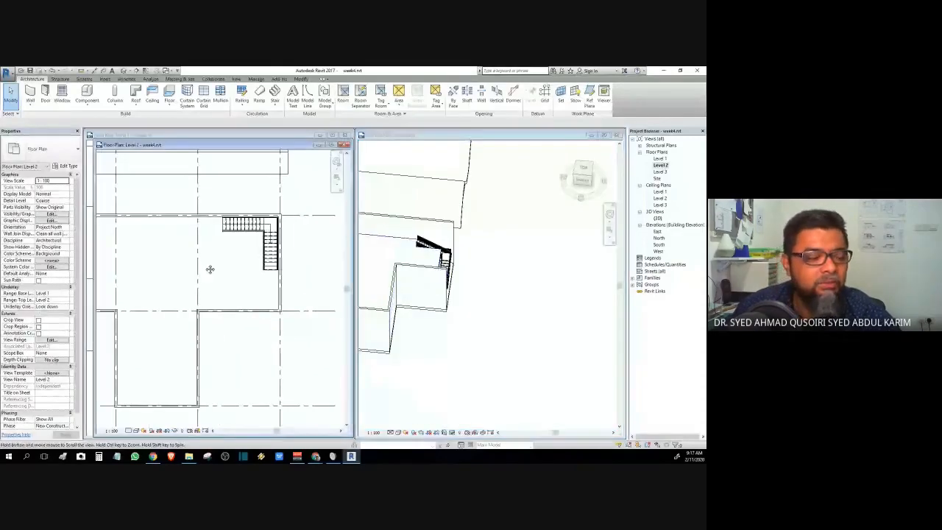
middle_drag(208, 267, 179, 263)
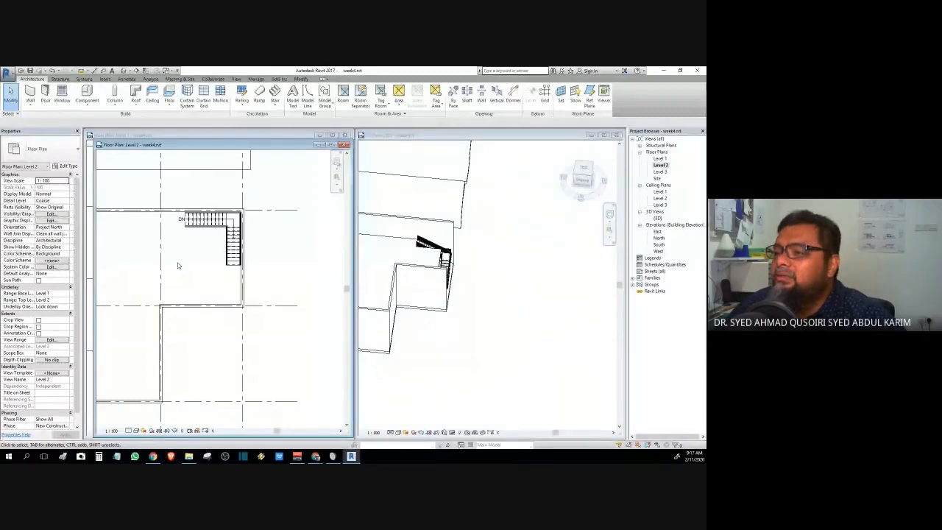
middle_drag(309, 251, 244, 276)
scroll(231, 251, down, 2)
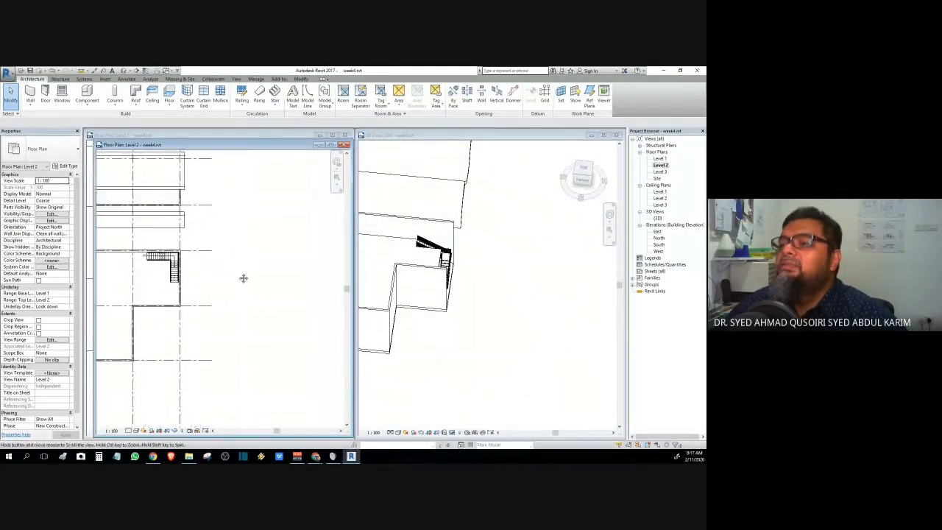
scroll(240, 276, up, 2)
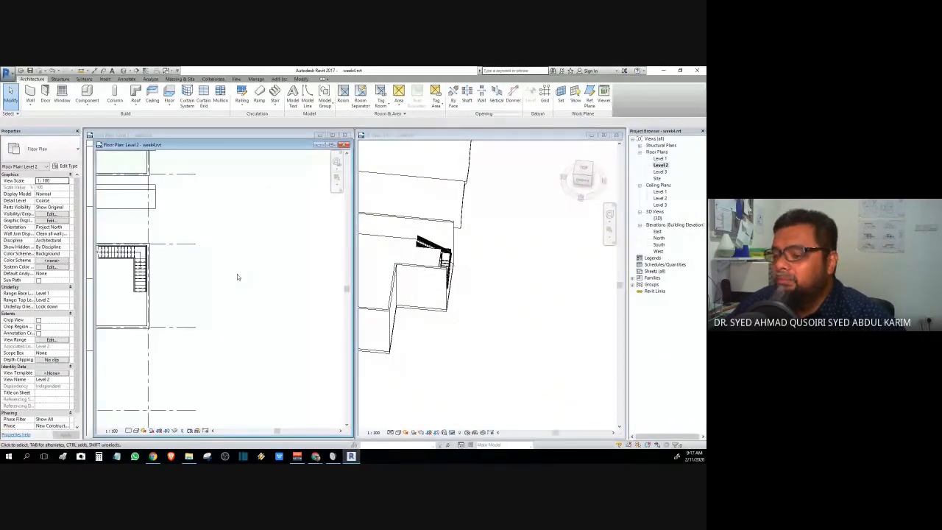
click(276, 104)
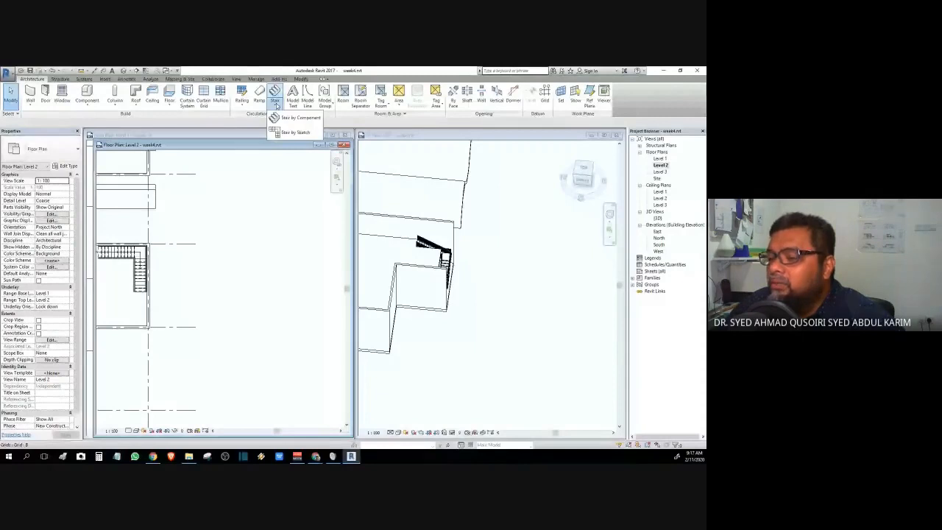
- Draw two parallel component stair runs joined by a landing, then finish the stair with railings
click(297, 118)
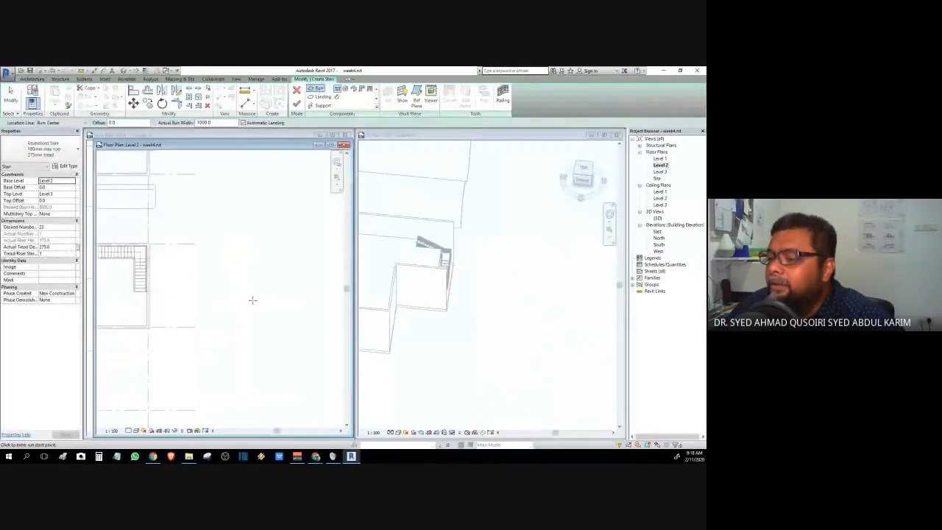
click(269, 290)
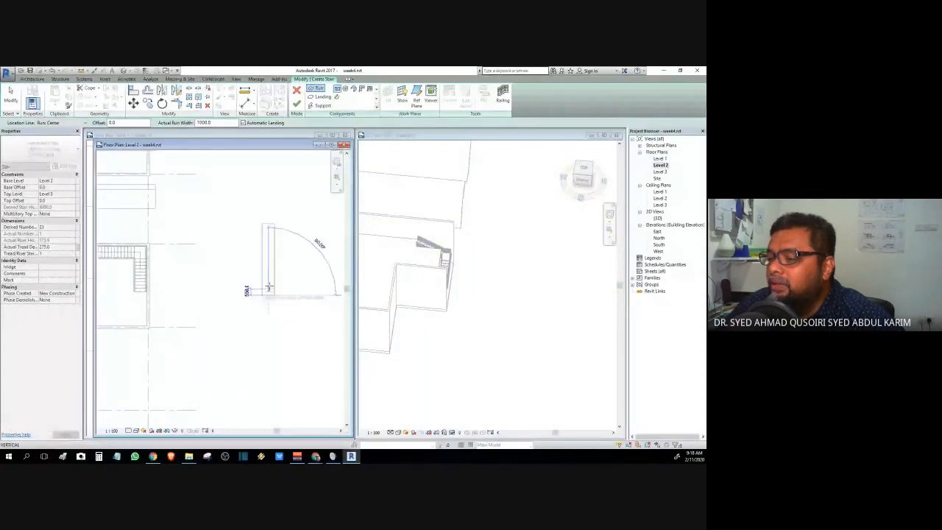
scroll(267, 261, up, 3)
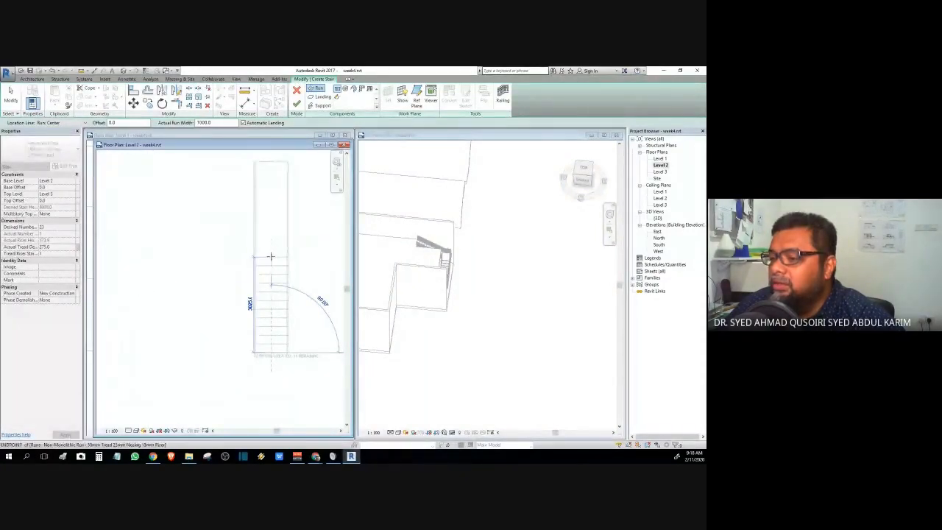
click(271, 258)
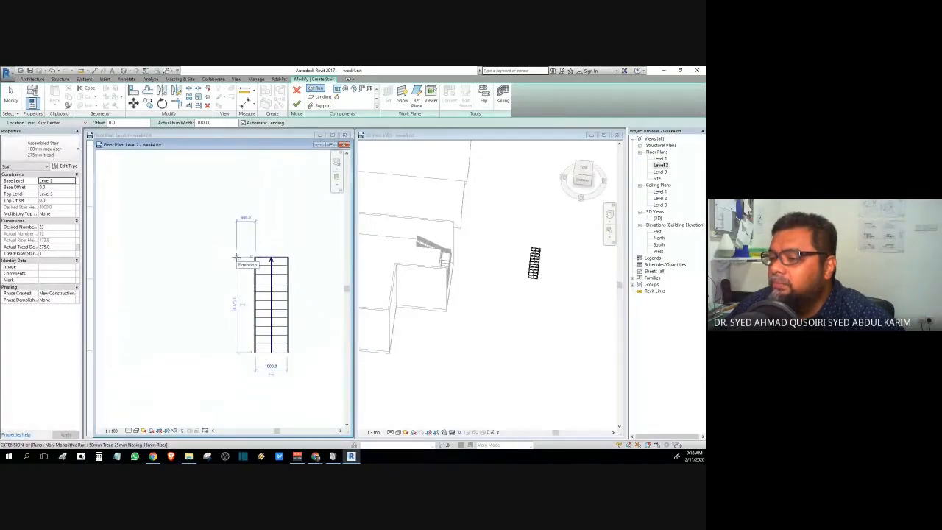
click(236, 257)
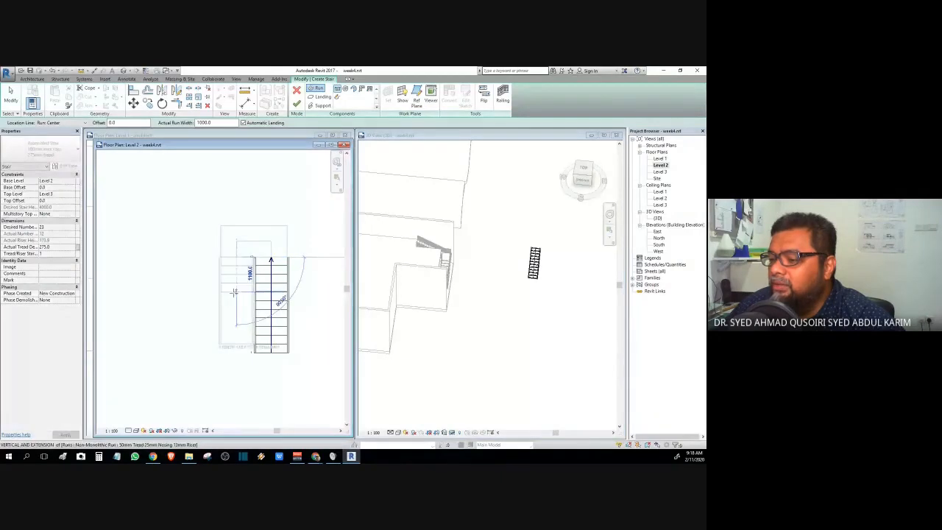
click(236, 359)
key(Escape)
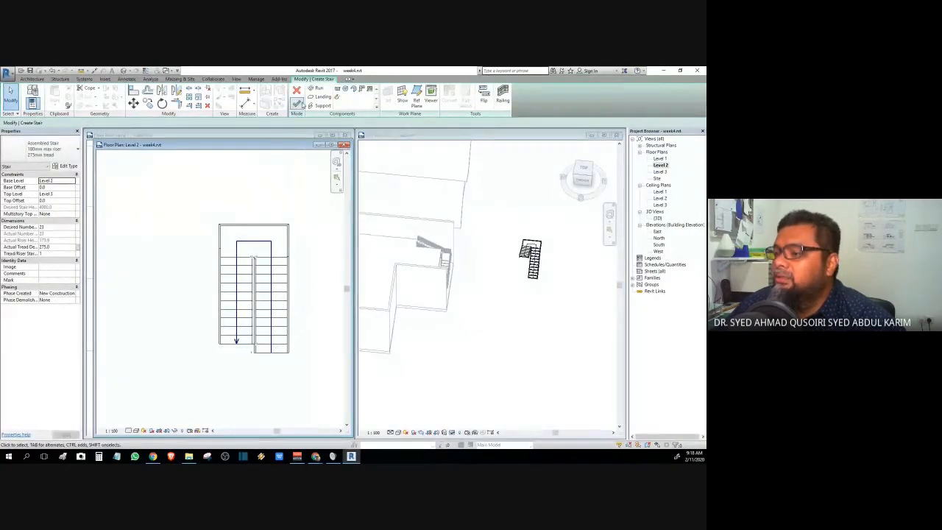
click(297, 104)
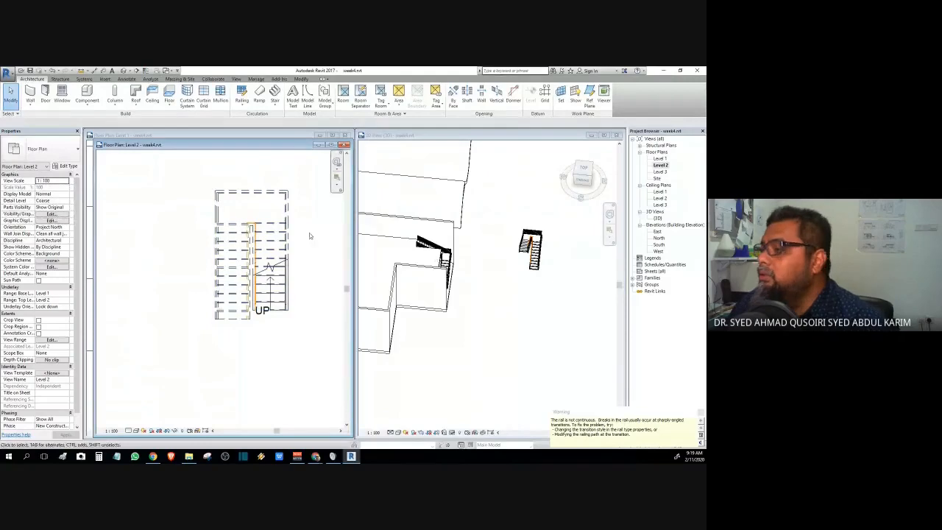
- Zoom and orbit the 3D view to check the U-shaped stair and its railings
click(516, 313)
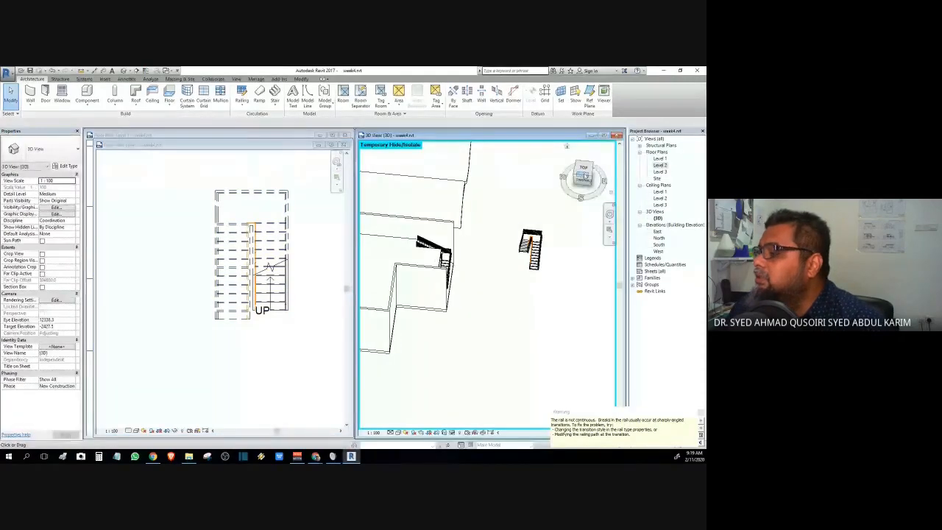
click(570, 163)
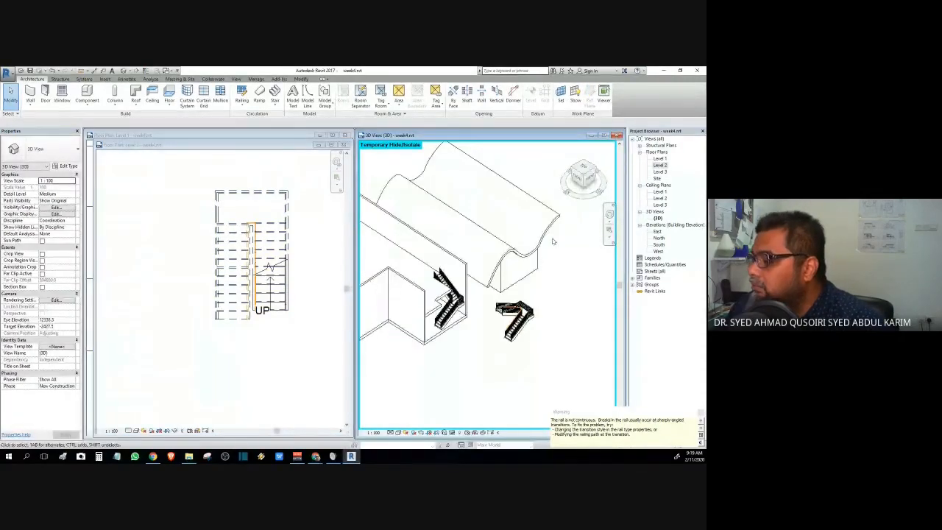
scroll(525, 297, up, 3)
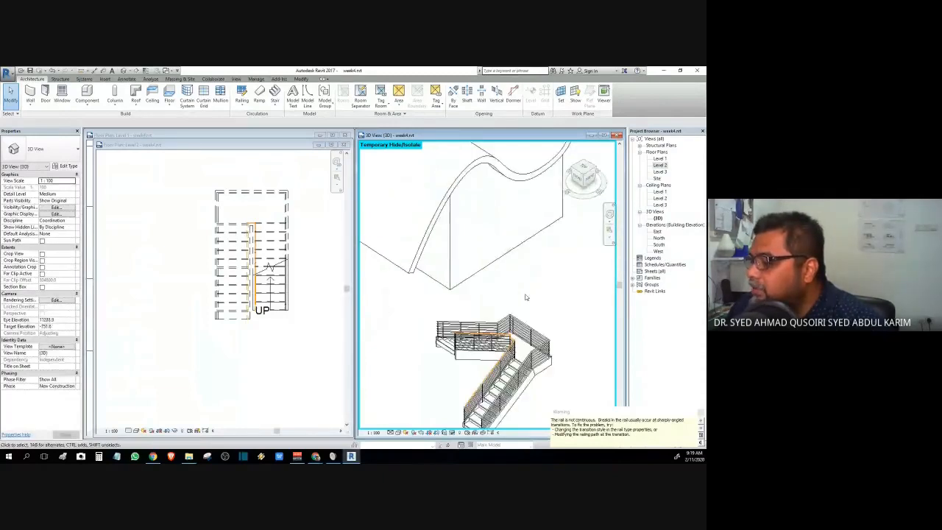
scroll(525, 298, up, 2)
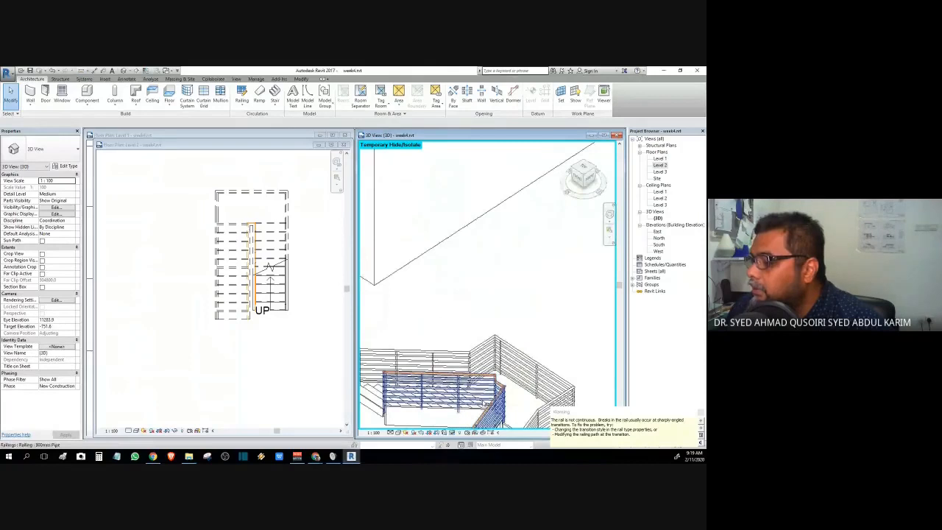
scroll(483, 403, up, 3)
scroll(522, 375, up, 3)
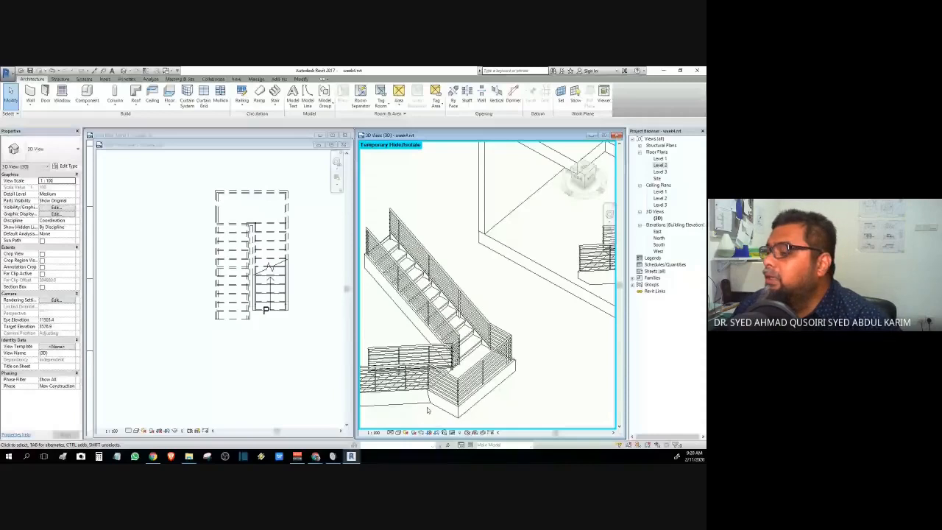
drag(583, 178, 609, 177)
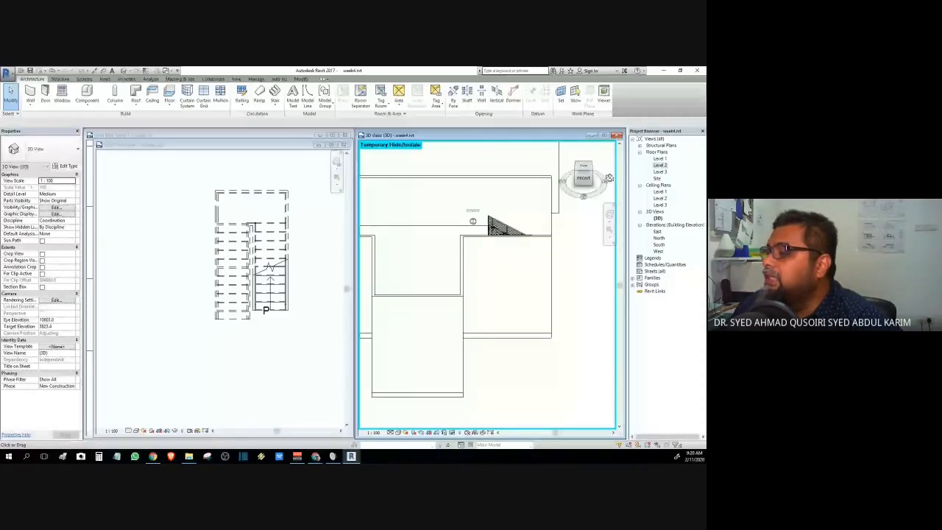
scroll(581, 264, down, 2)
middle_drag(579, 267, 501, 293)
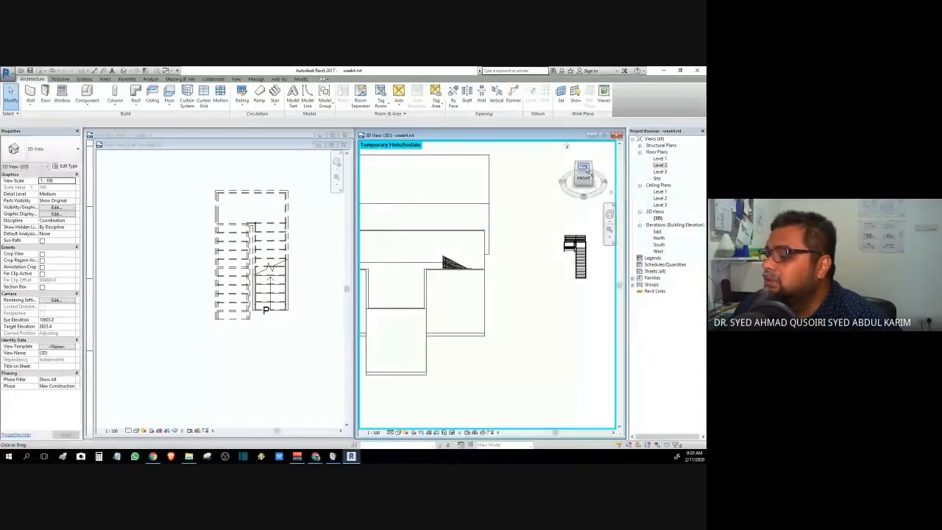
- Set the 3D view to Top and bring the Level 1 floor plan forward
click(585, 168)
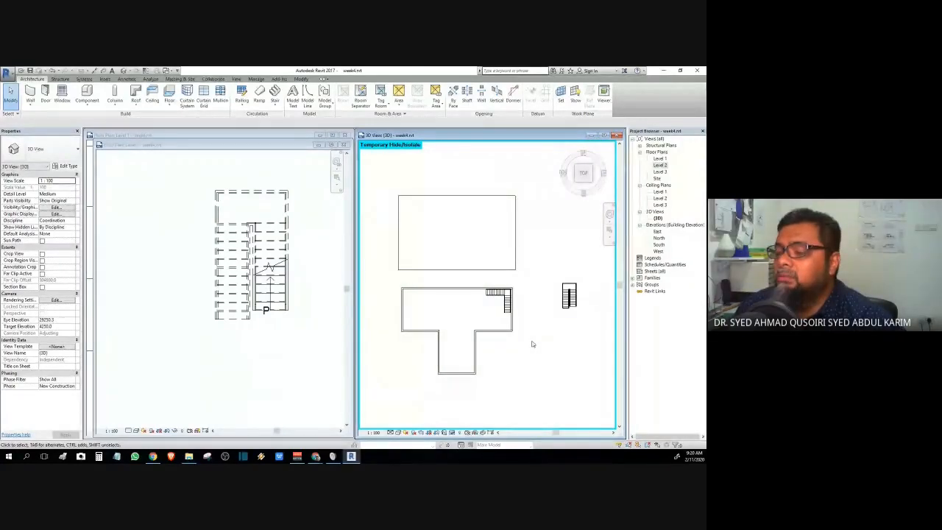
click(254, 135)
middle_drag(266, 276, 244, 319)
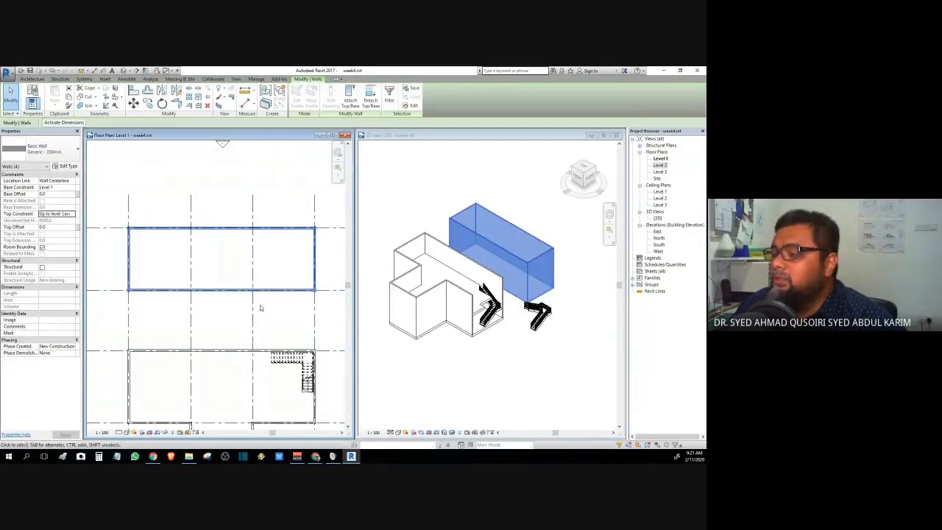
- Pan the Level 1 plan toward the rectangular building and select the freestanding stair in 3D
mouse_move(258, 307)
middle_down()
mouse_move(273, 314)
mouse_move(179, 309)
mouse_move(270, 306)
middle_up()
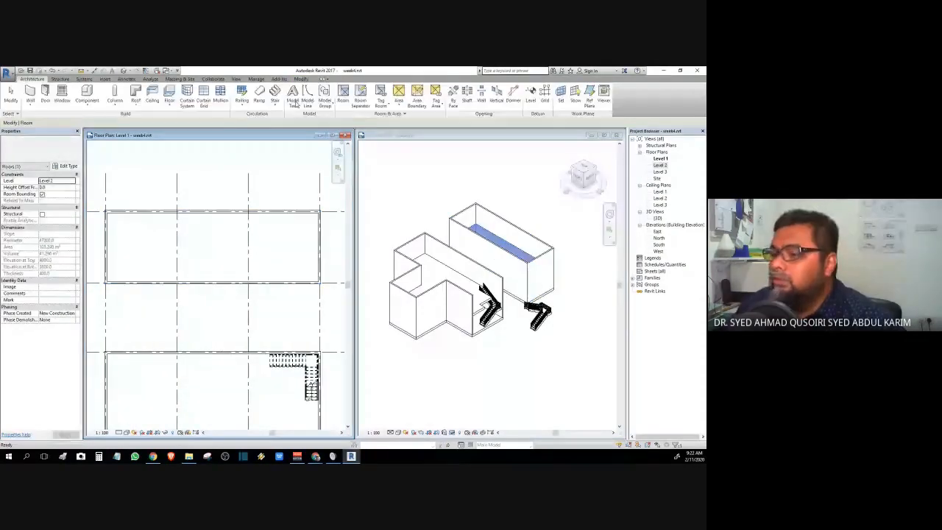
click(434, 380)
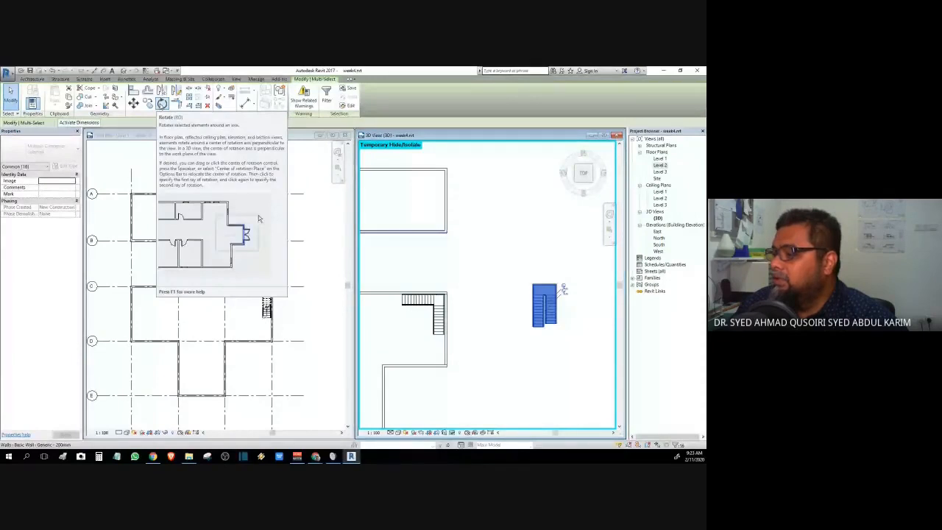
- Rotate the freestanding stair 90° from a vertical start direction so it lies horizontal
click(162, 104)
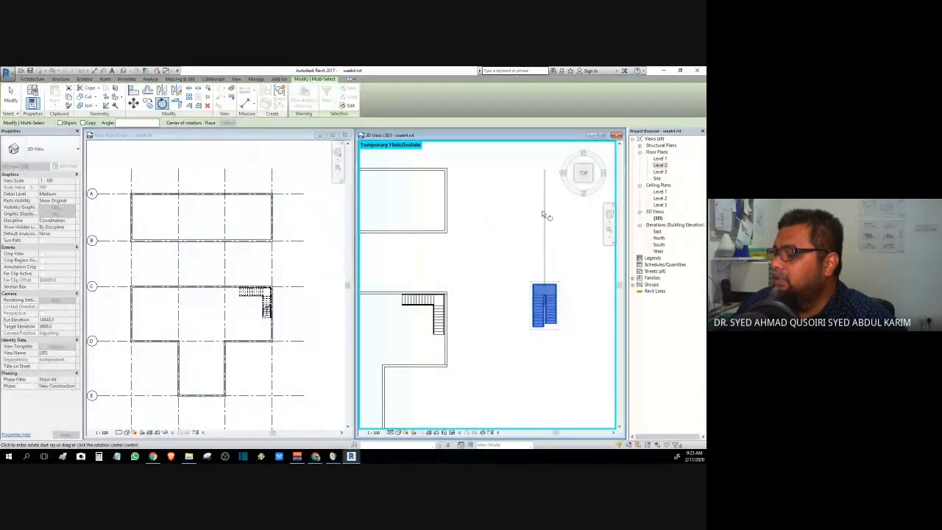
click(543, 212)
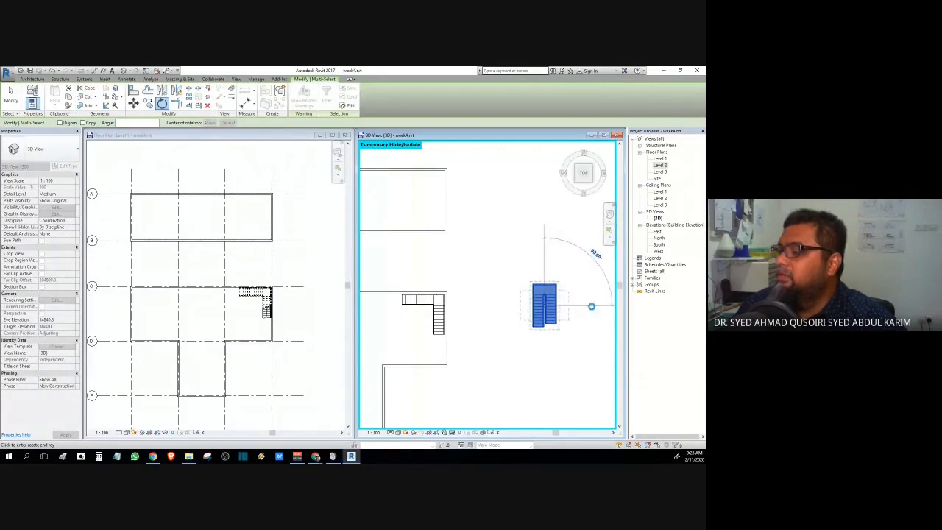
click(590, 306)
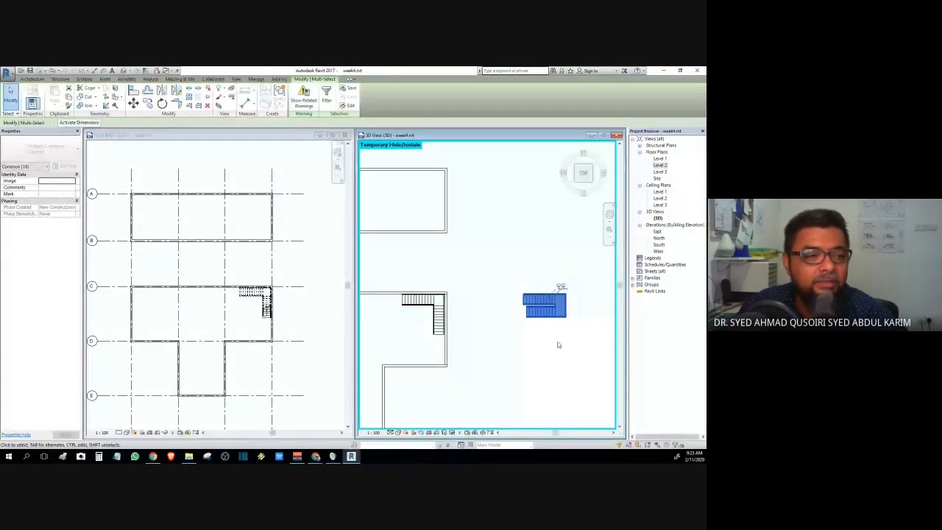
key(Escape)
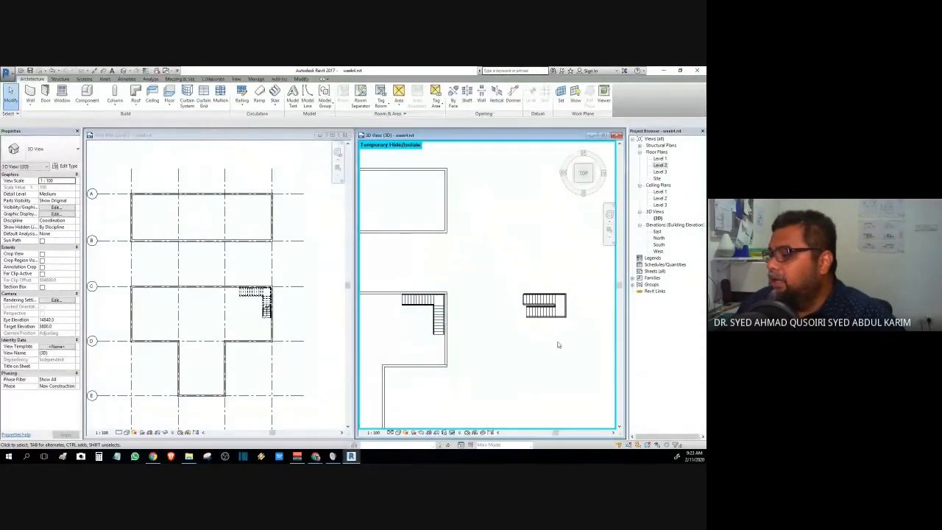
- Window-select the stair with its railings and check its position in the rectangular building's corner
drag(504, 259, 594, 361)
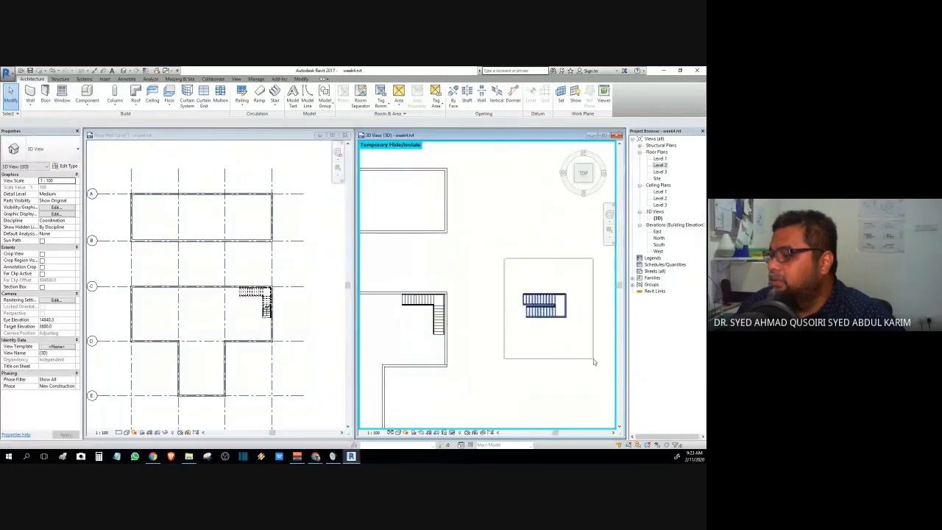
scroll(559, 305, up, 5)
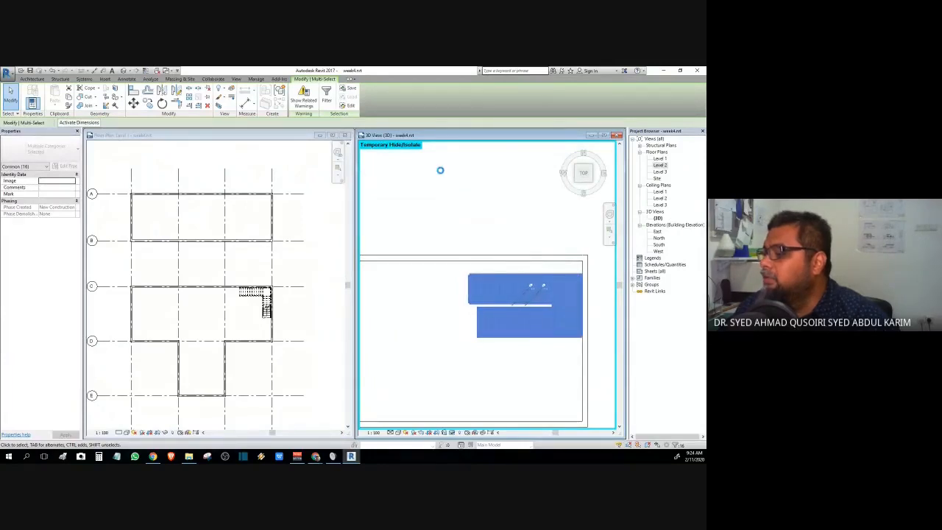
click(441, 174)
drag(583, 173, 567, 302)
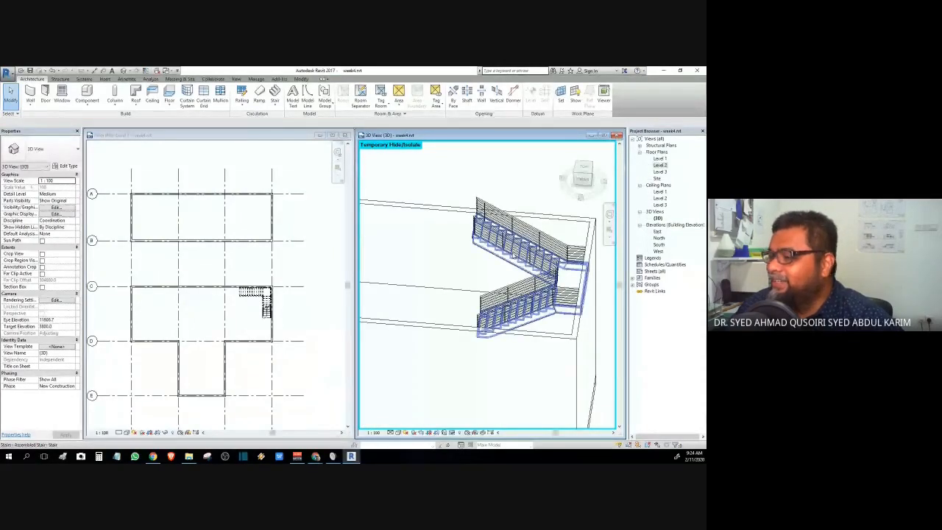
click(583, 168)
drag(508, 168, 565, 214)
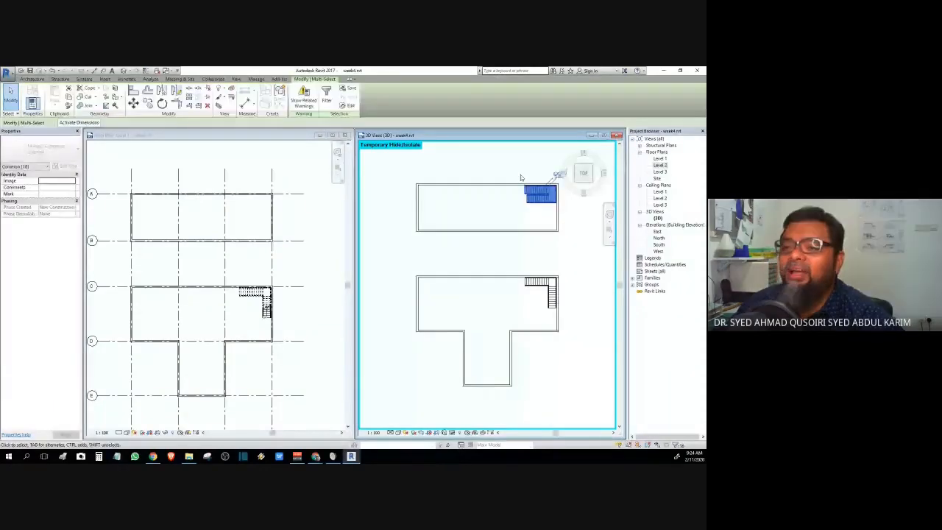
- Select just the second stair in the Level 1 floor plan
click(520, 175)
click(548, 203)
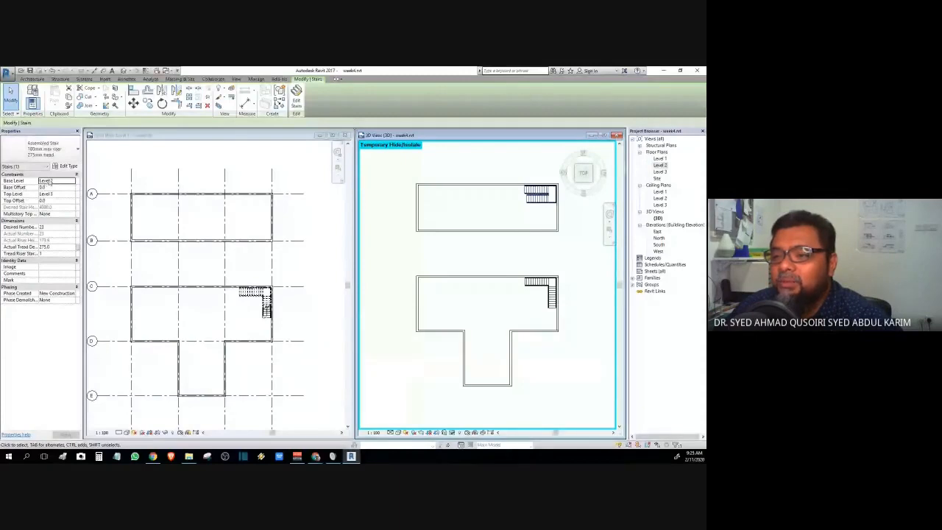
click(486, 203)
scroll(485, 203, up, 5)
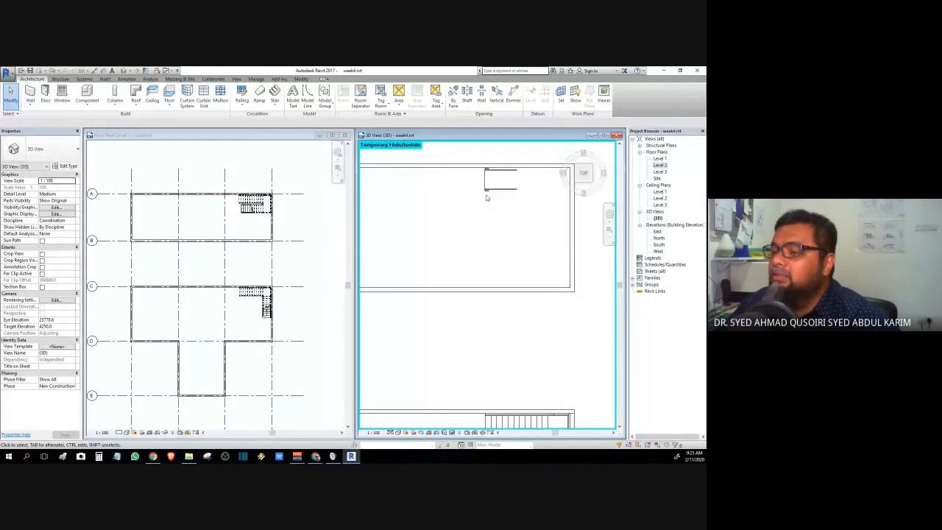
click(260, 211)
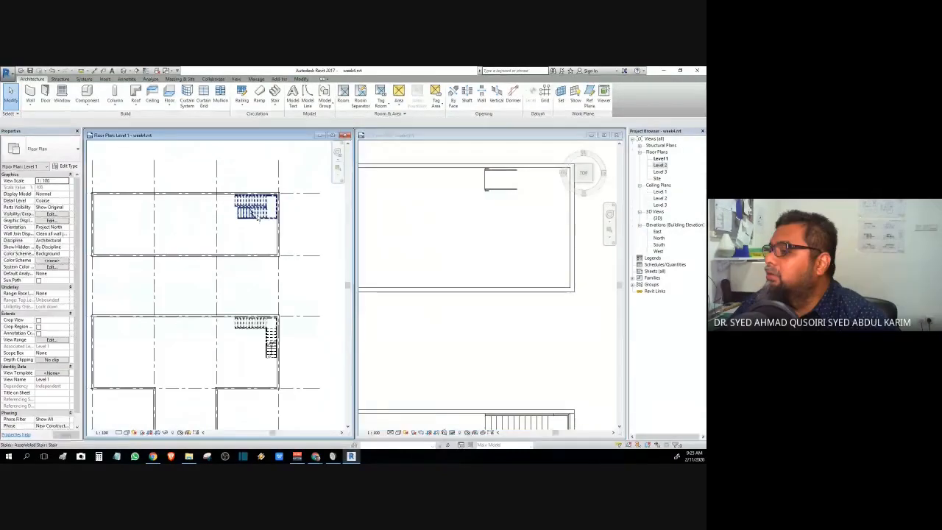
click(257, 213)
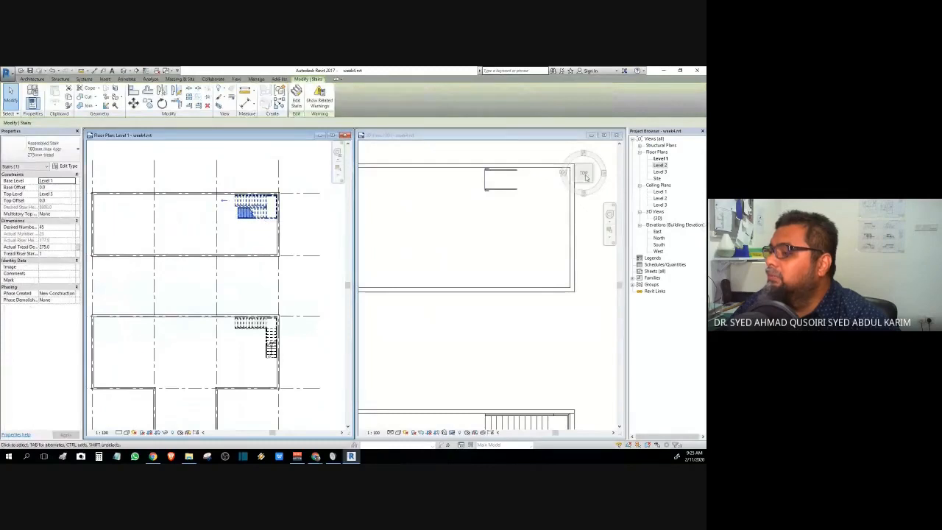
- Regenerate the stair up to Level 3 with 45 risers and orbit to inspect it from below
click(296, 99)
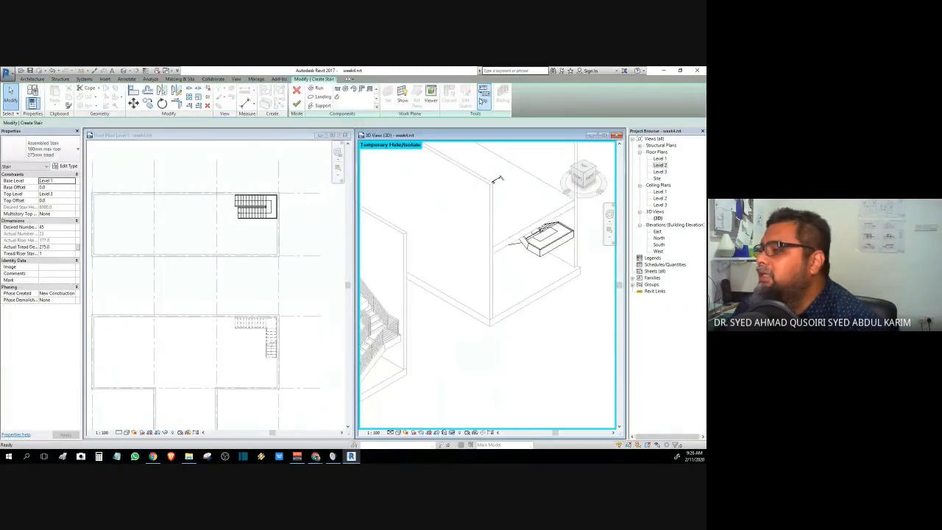
click(295, 103)
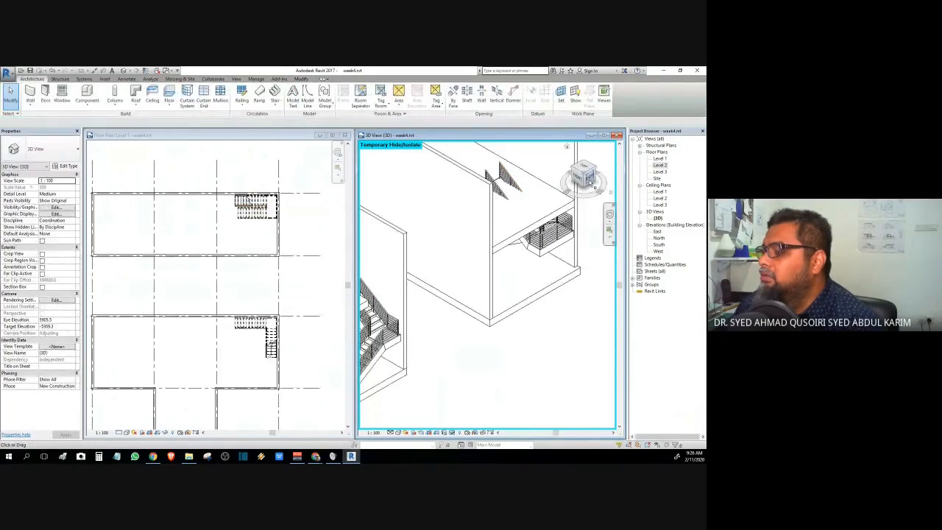
click(589, 182)
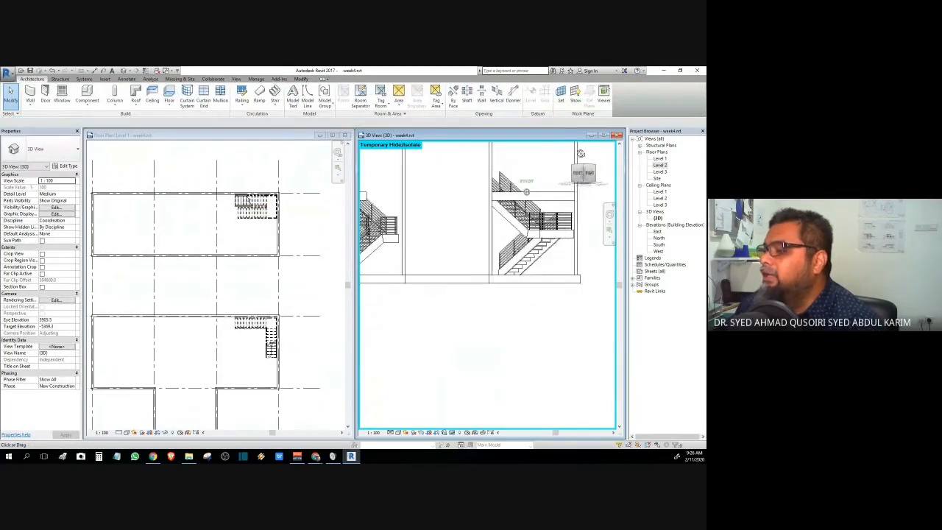
drag(581, 153, 568, 185)
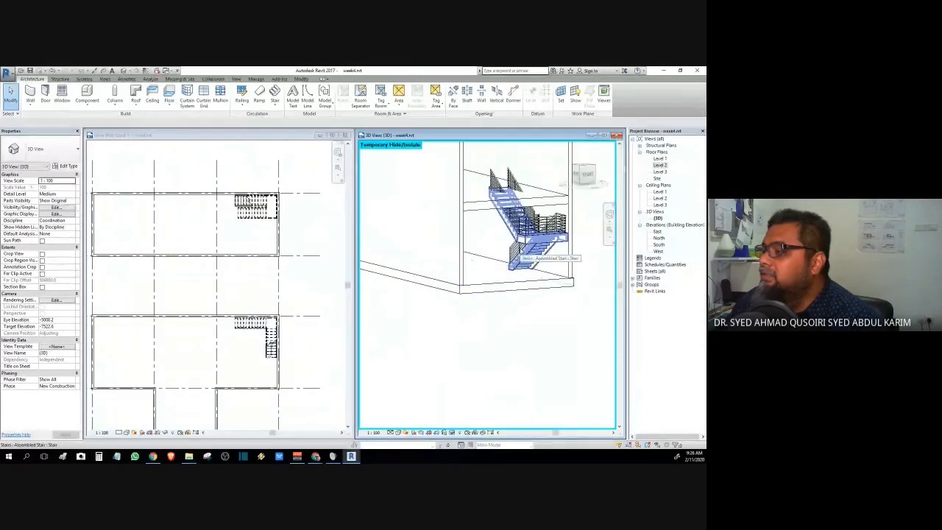
click(522, 254)
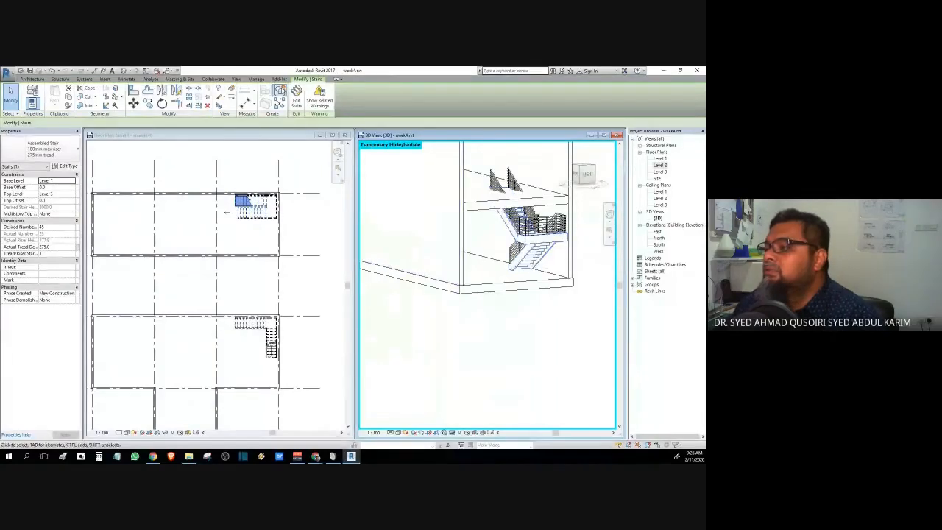
- Flip the second stair's up/down direction and finish the stair edit
click(296, 92)
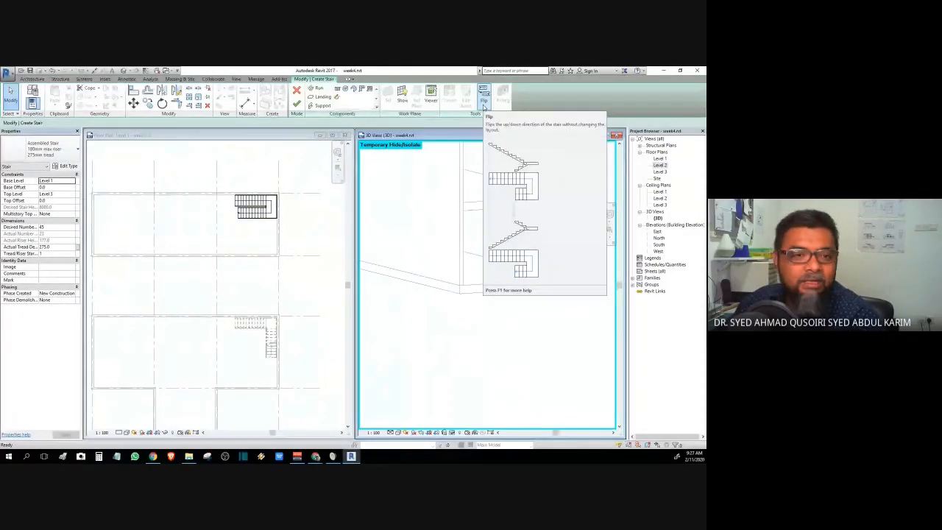
click(483, 106)
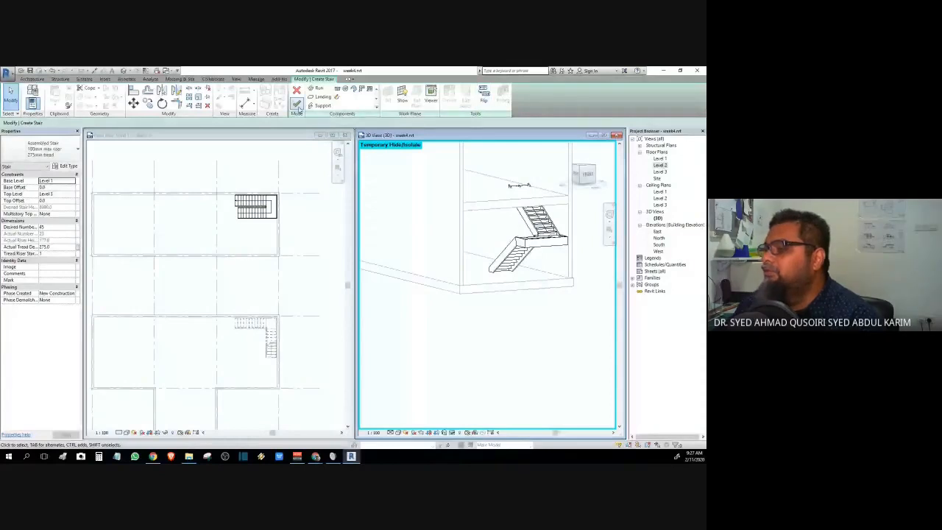
click(297, 105)
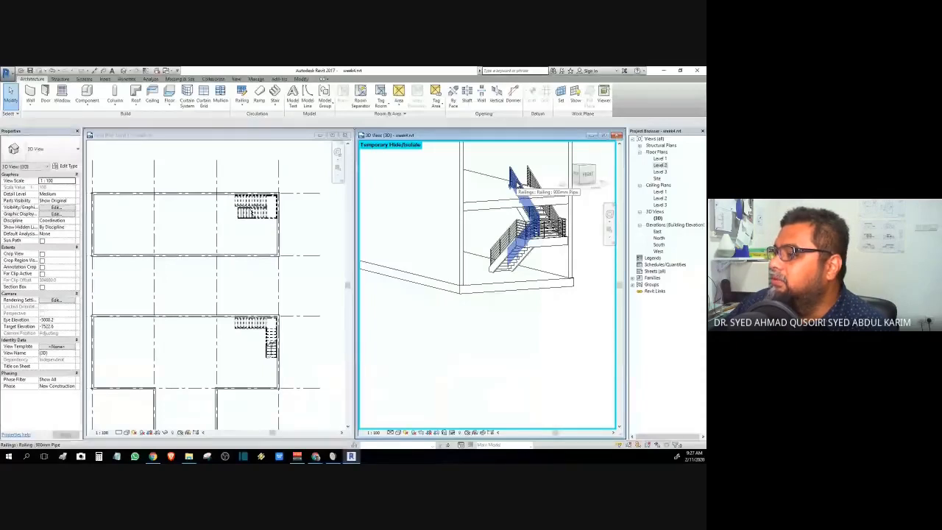
- Select the rectangular building's chain of four walls in the Level 1 plan
mouse_move(588, 177)
mouse_down()
mouse_move(601, 199)
mouse_move(361, 228)
mouse_up()
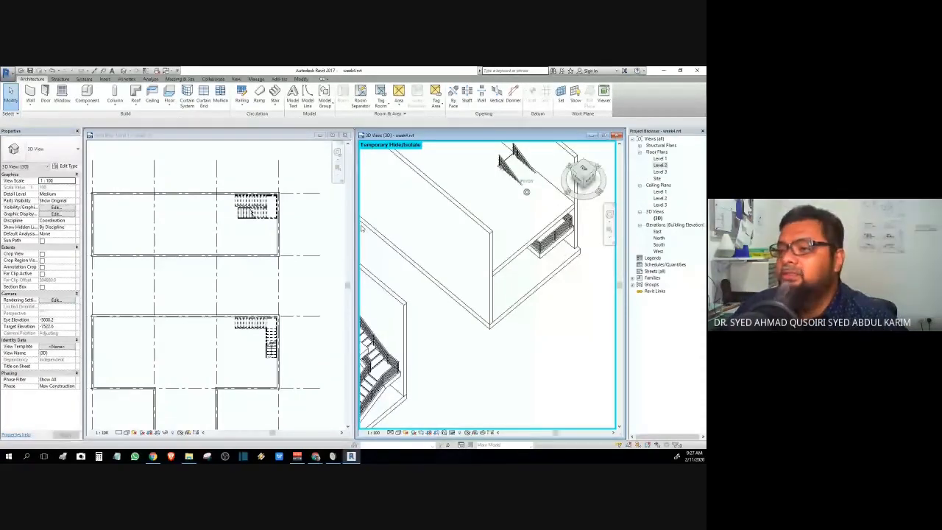
click(179, 195)
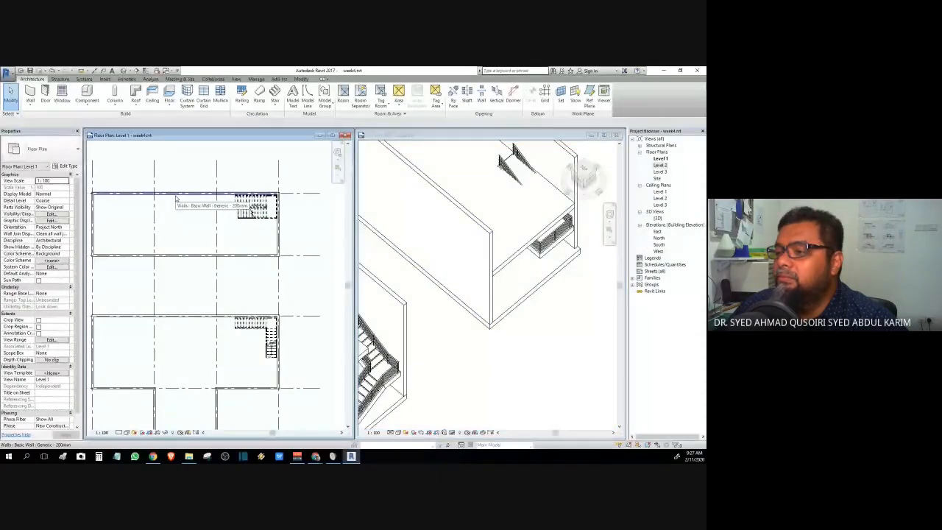
key(Tab)
click(176, 198)
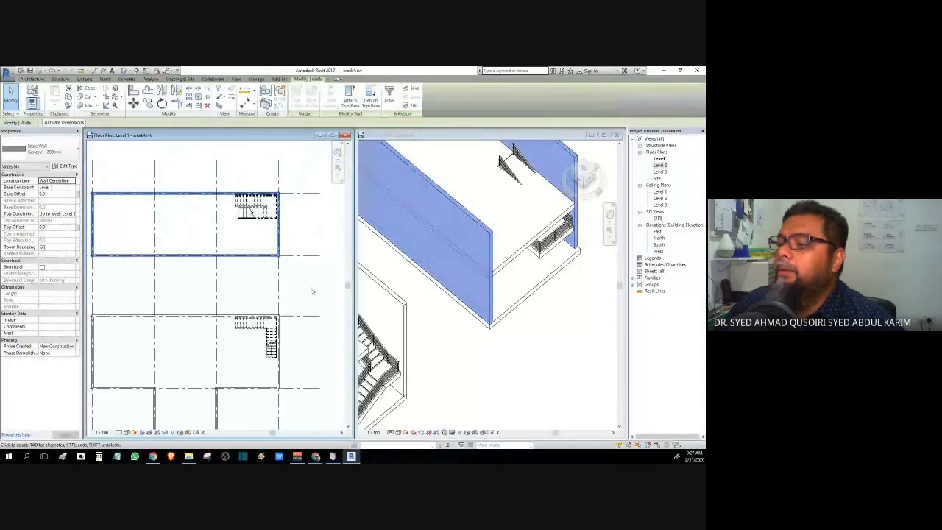
- Select the Level 2 floor slab in 3D and open the Level 2 plan centred on the stairs
click(207, 223)
click(515, 254)
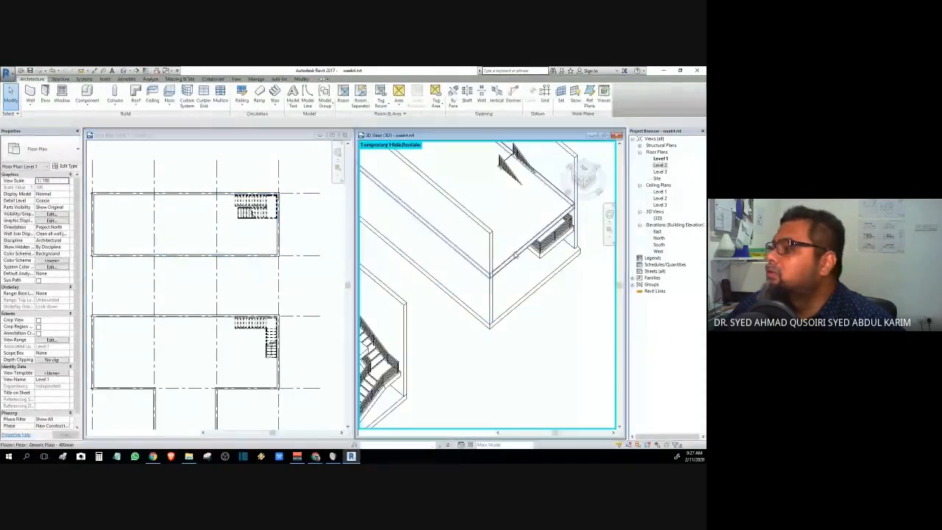
click(515, 254)
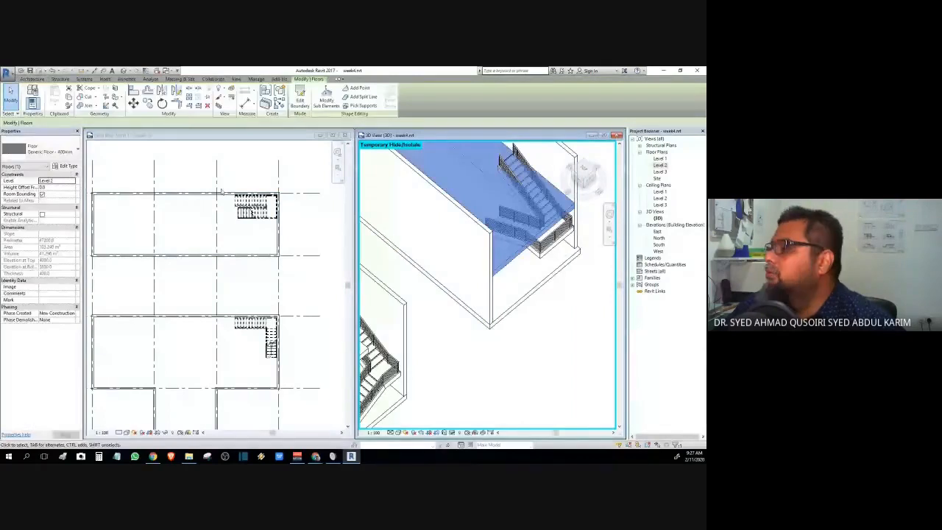
double_click(660, 165)
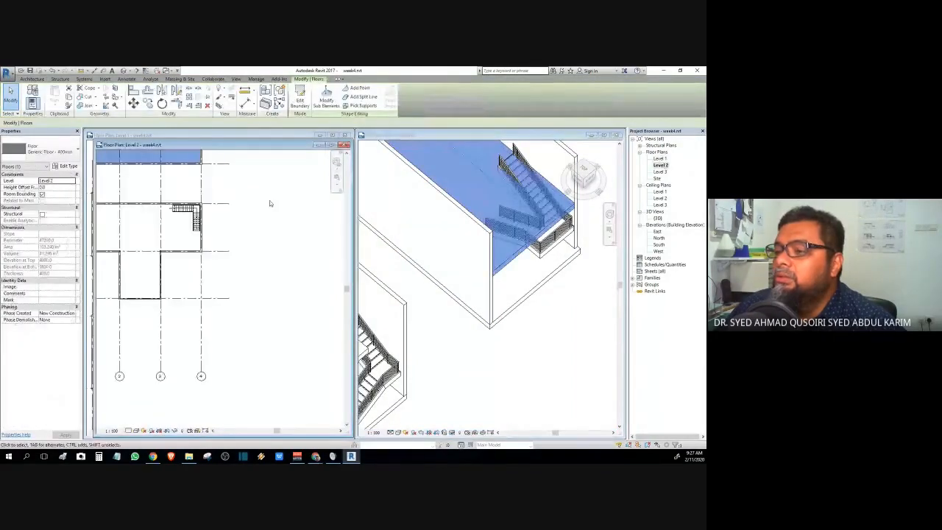
middle_drag(248, 252, 311, 336)
scroll(258, 279, up, 3)
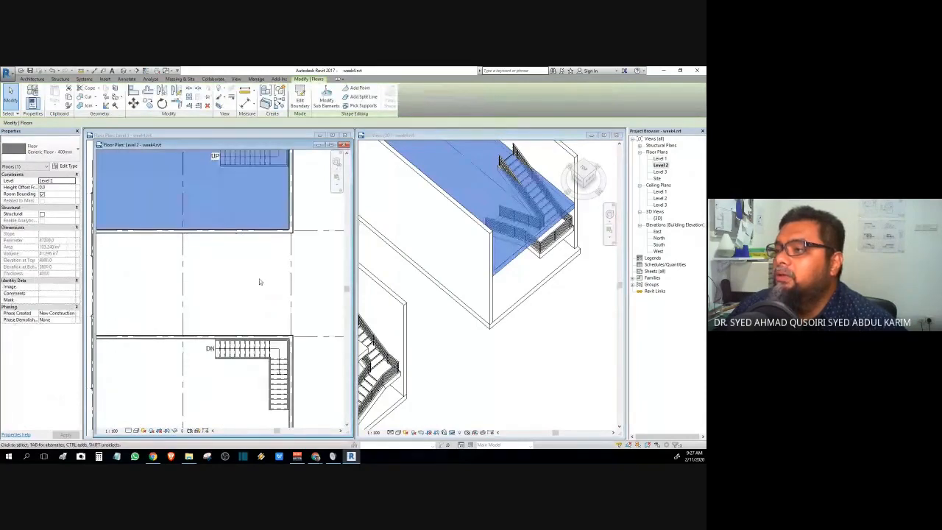
scroll(259, 281, down, 3)
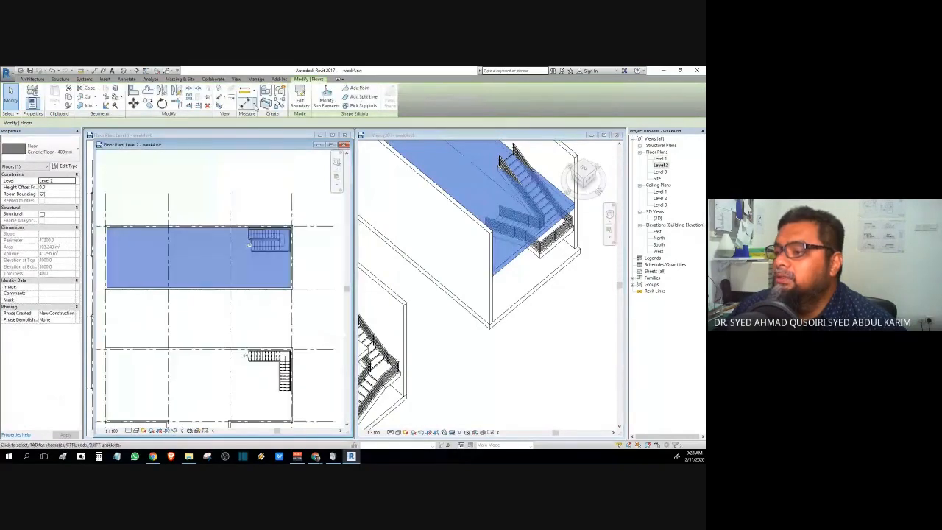
- Start Edit Boundary on the floor and select its right boundary line
click(299, 99)
scroll(283, 244, up, 3)
click(301, 266)
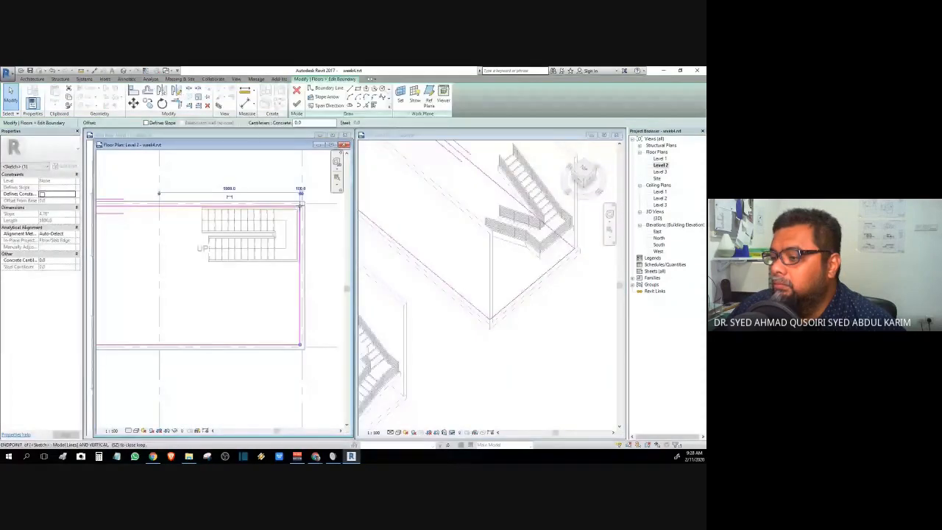
- Shorten the right and top boundary lines back to the stair's edges
mouse_move(300, 206)
mouse_down()
mouse_move(298, 268)
mouse_move(307, 238)
mouse_up()
scroll(299, 267, up, 6)
scroll(307, 250, down, 4)
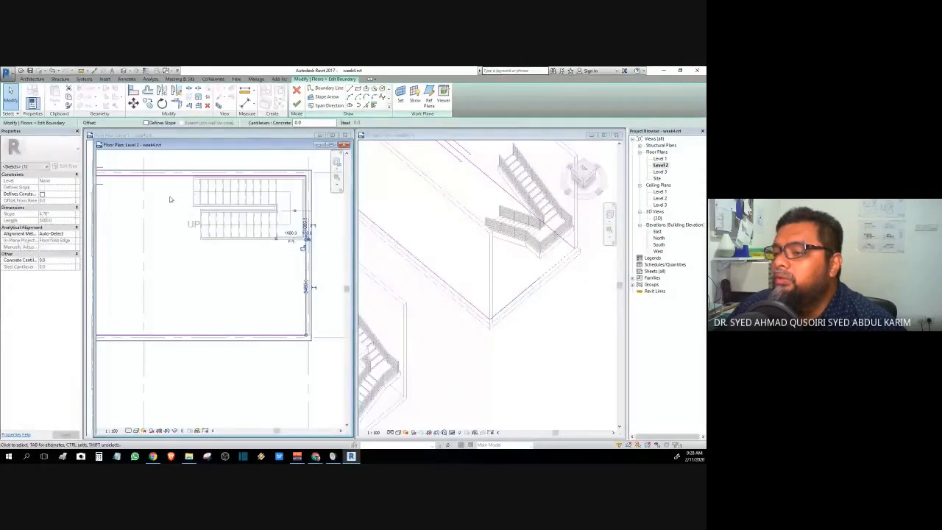
middle_drag(172, 189, 189, 262)
click(189, 224)
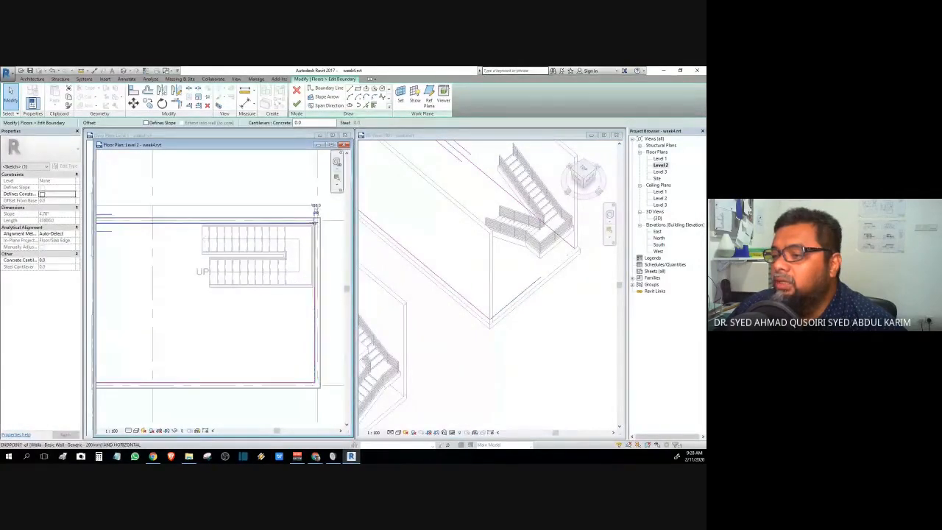
drag(315, 222, 201, 222)
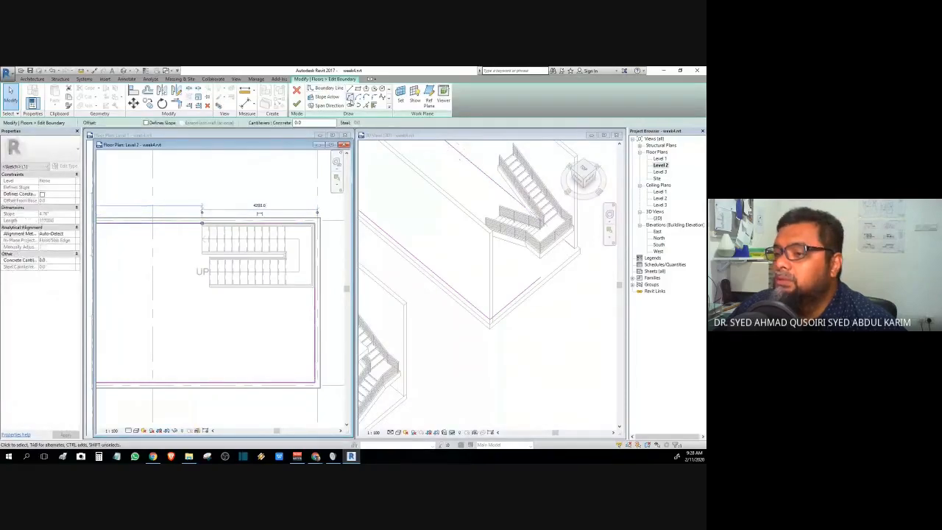
- Draw vertical and horizontal boundary lines around the stair to close the loop, then finish
click(350, 89)
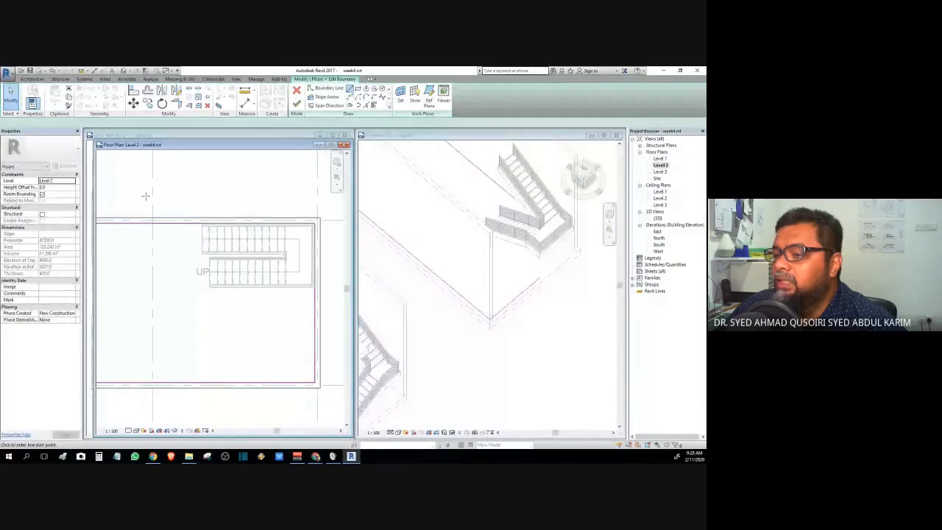
click(202, 222)
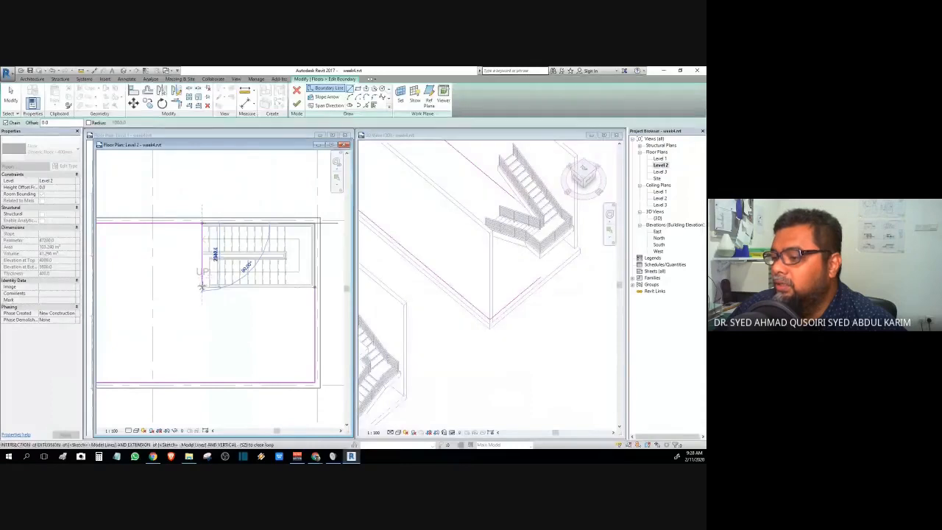
click(201, 287)
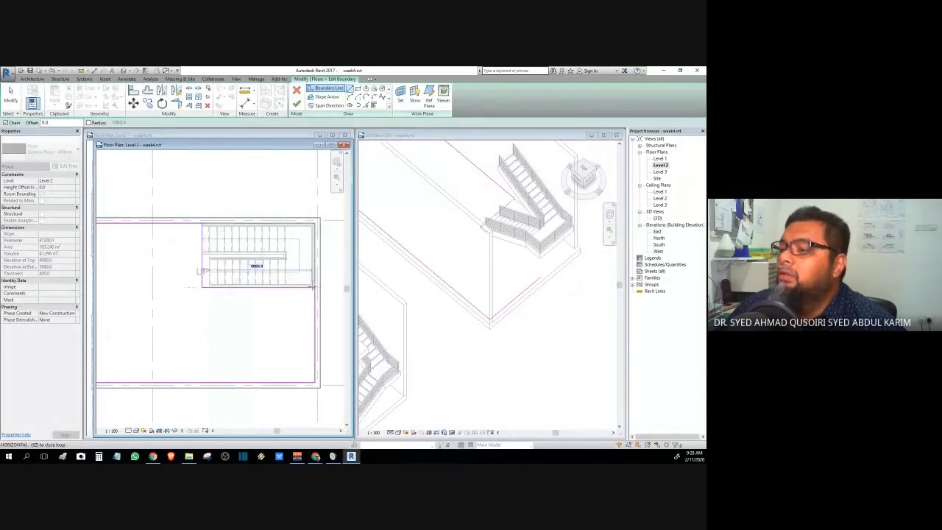
click(314, 287)
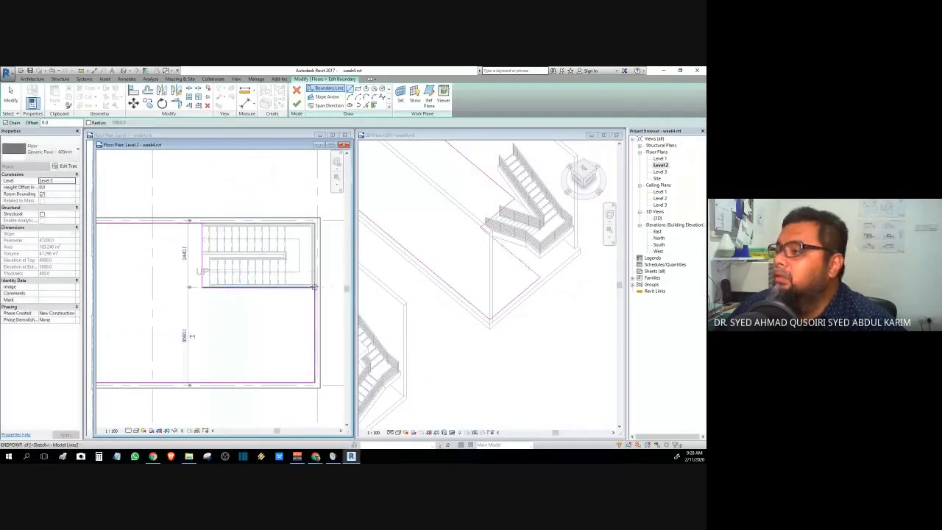
click(296, 104)
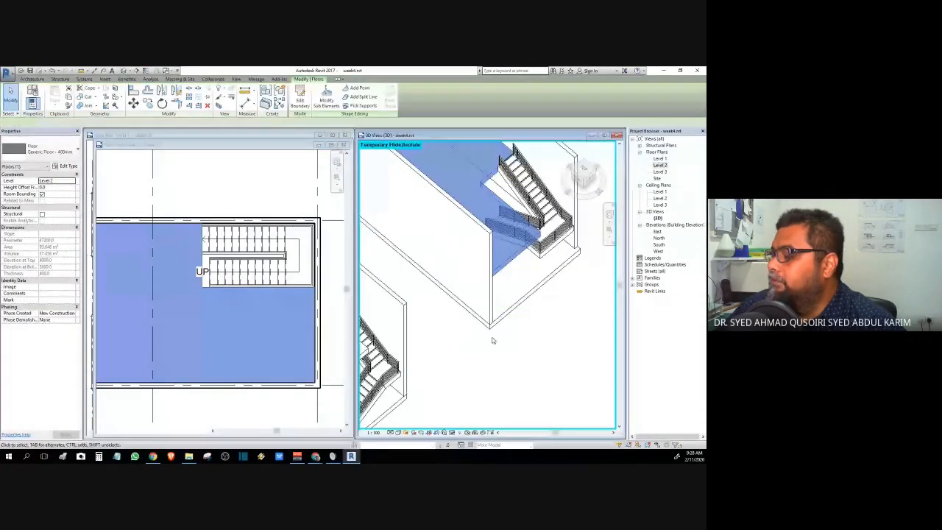
click(578, 177)
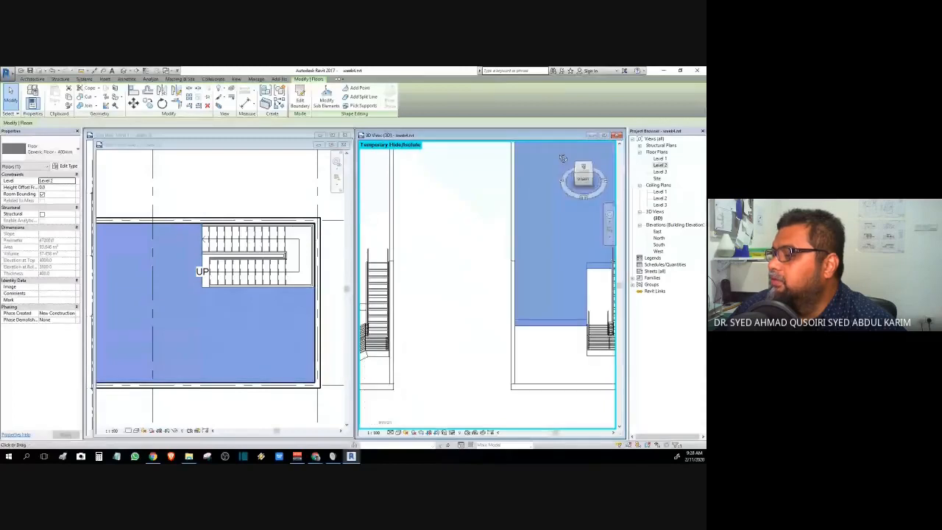
drag(562, 158, 562, 235)
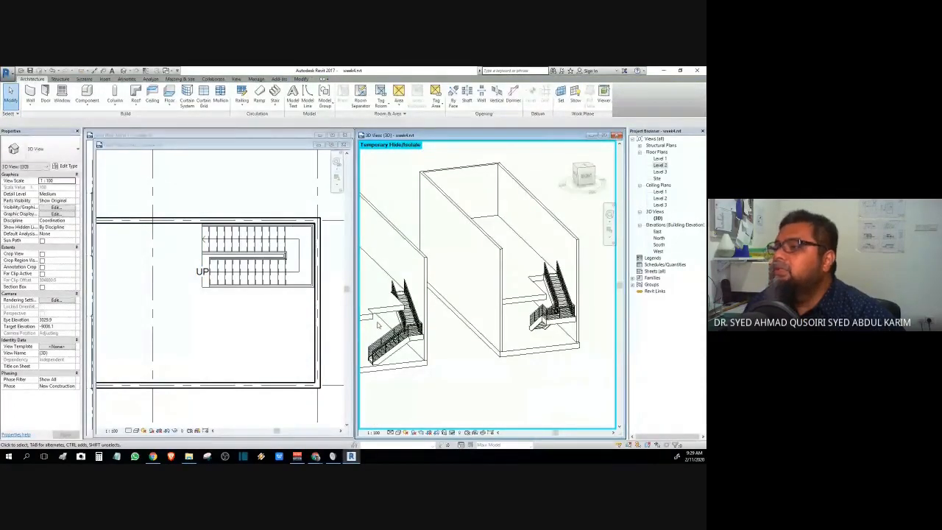
scroll(377, 324, up, 2)
scroll(377, 325, up, 2)
click(427, 333)
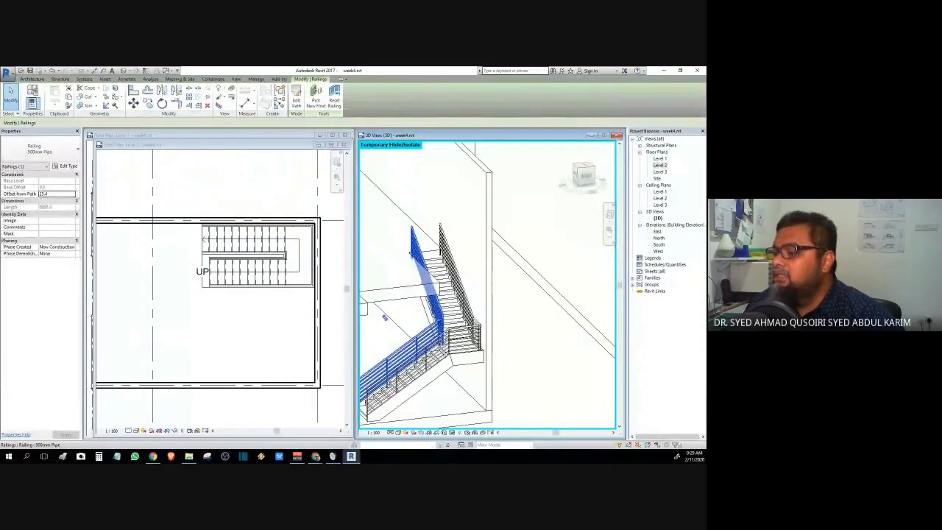
click(558, 377)
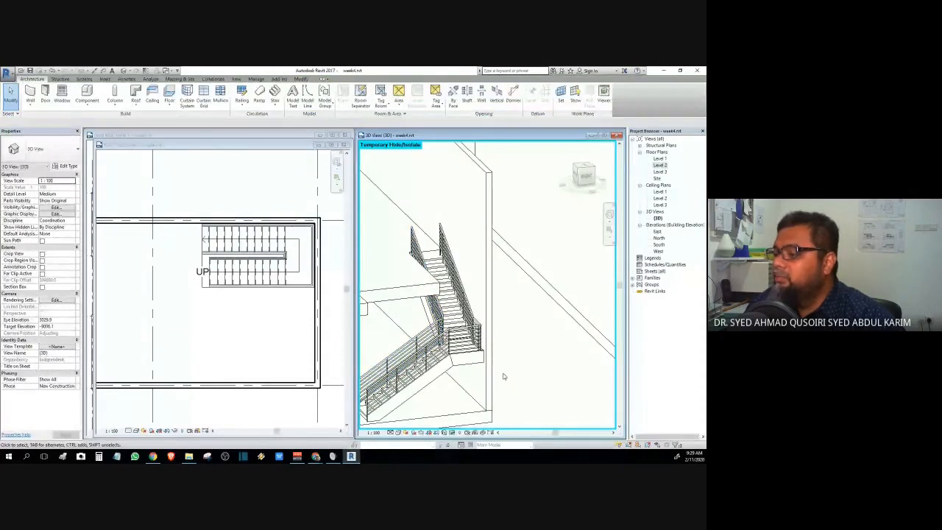
click(472, 368)
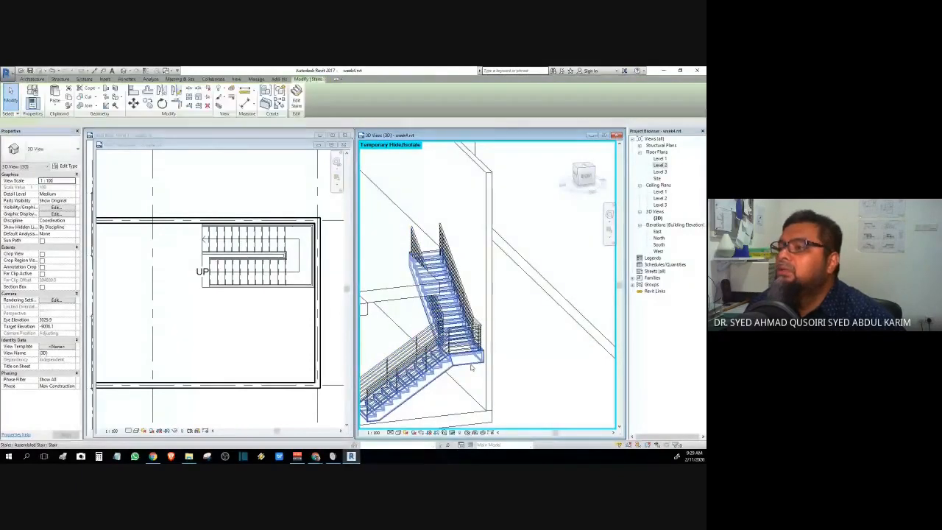
click(506, 277)
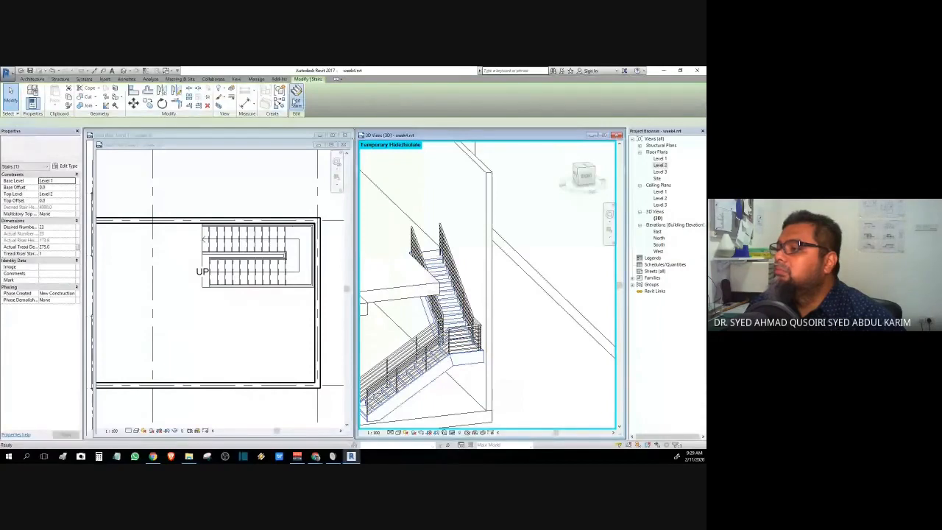
click(295, 100)
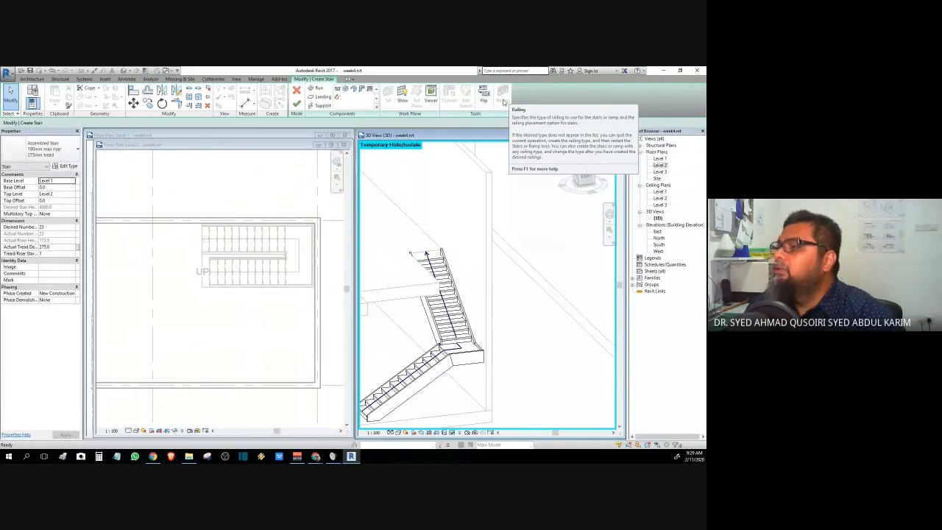
scroll(541, 253, down, 4)
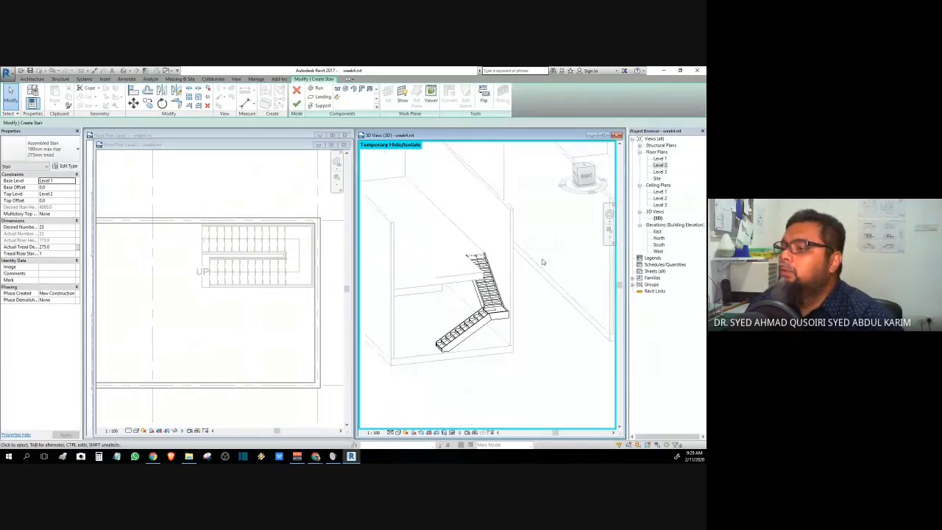
click(298, 102)
scroll(444, 315, down, 3)
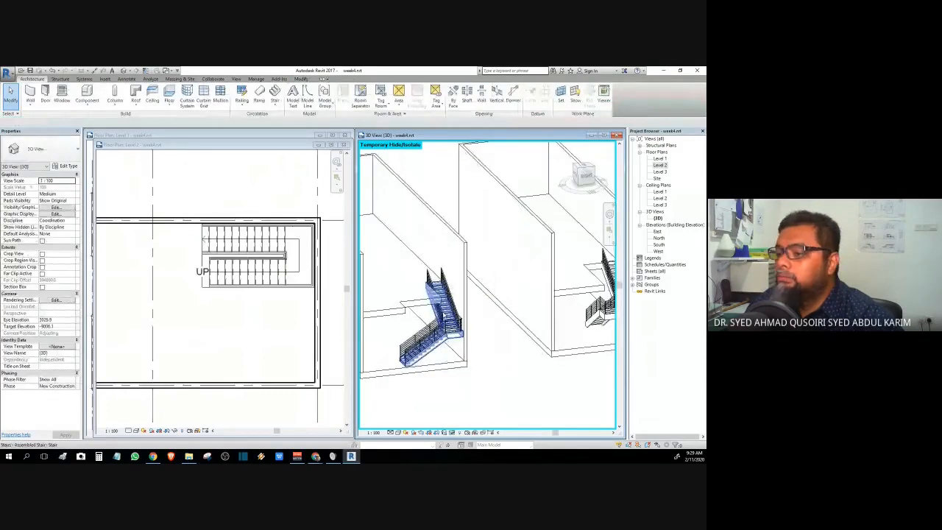
scroll(509, 348, down, 2)
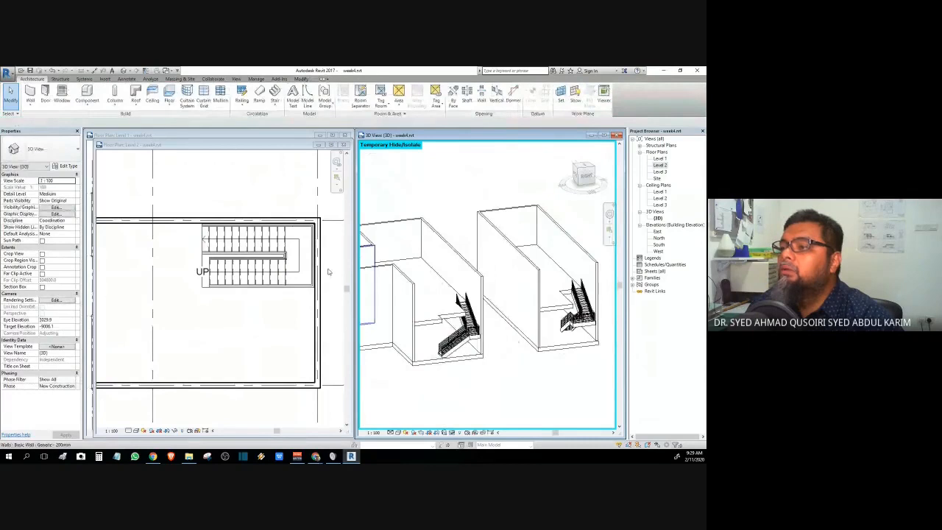
scroll(317, 332, down, 2)
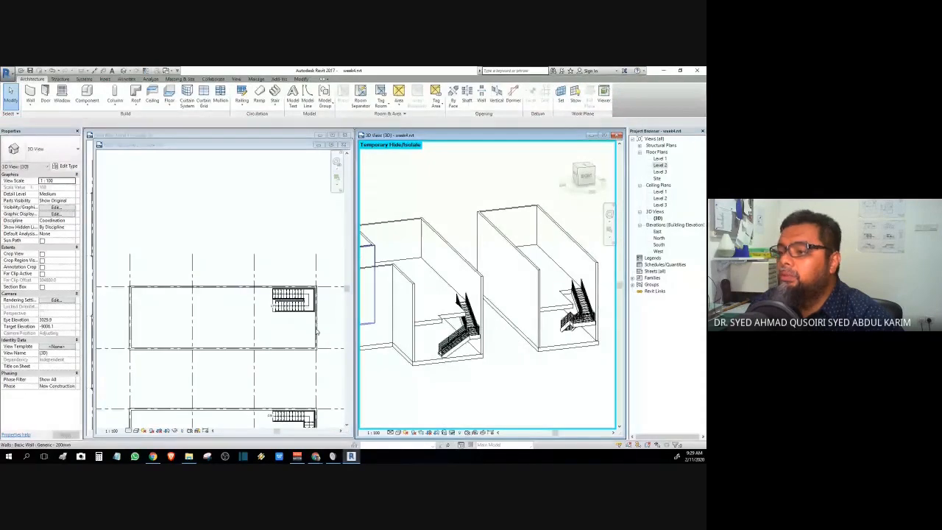
scroll(317, 332, down, 1)
middle_drag(317, 333, 170, 241)
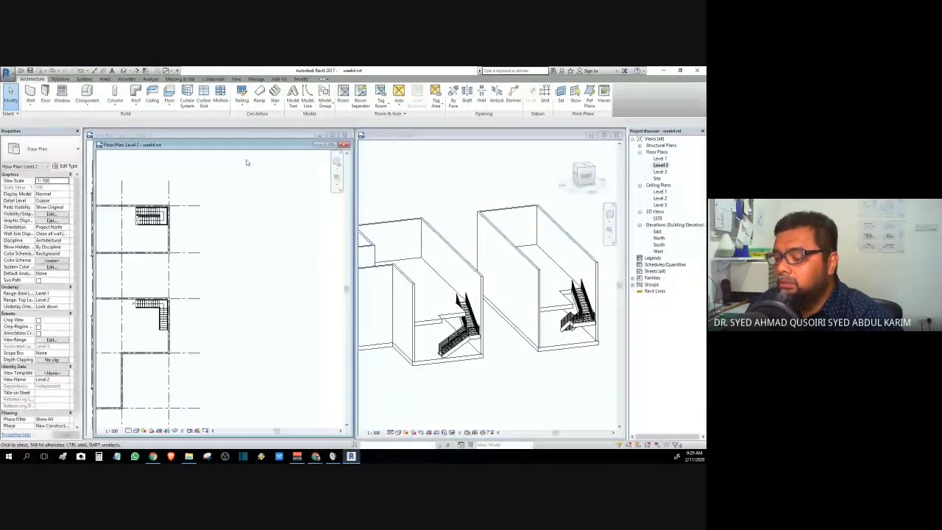
click(274, 103)
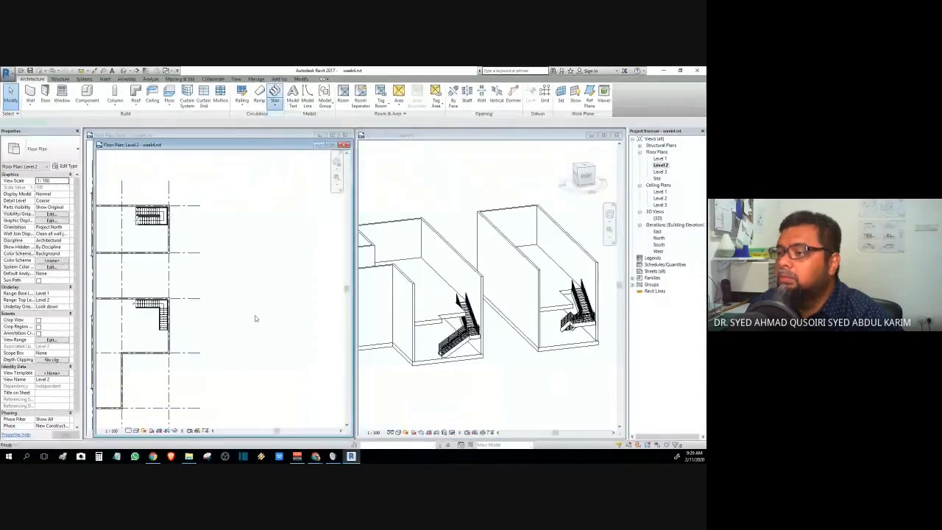
click(269, 353)
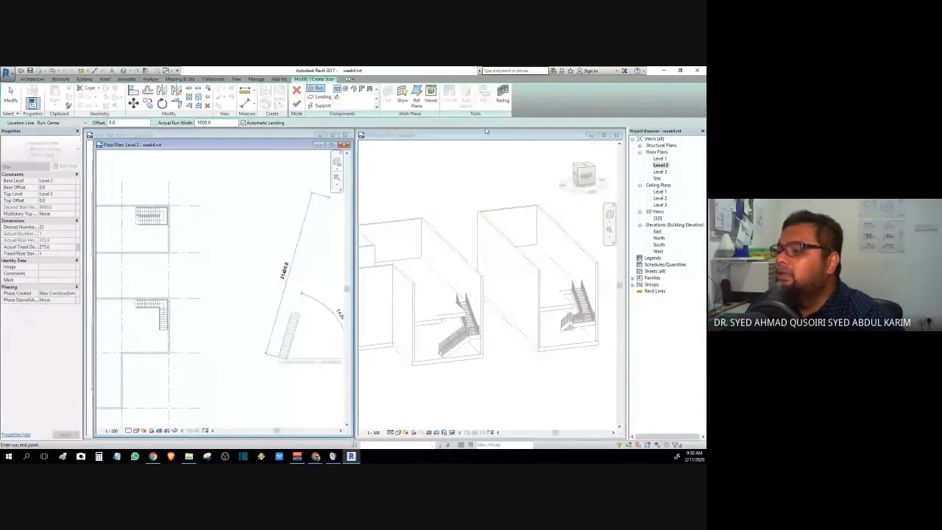
click(505, 101)
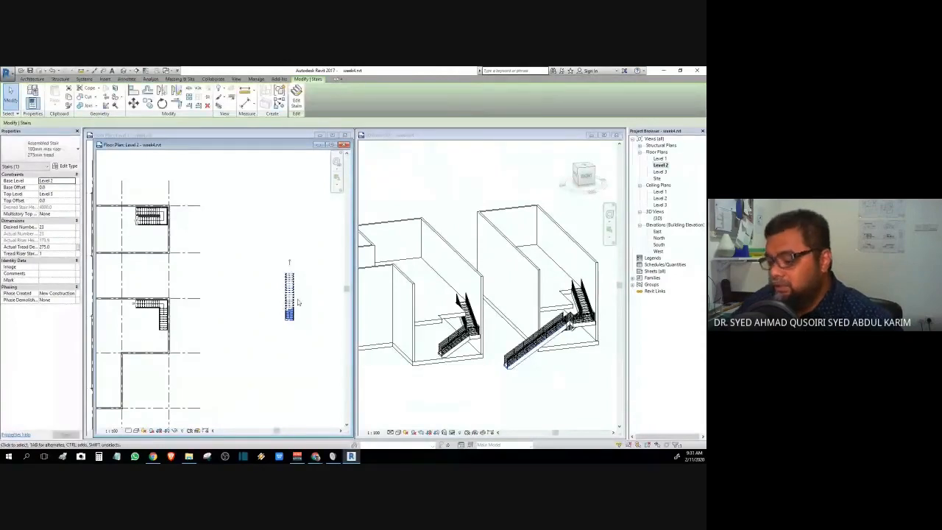
drag(269, 262, 332, 362)
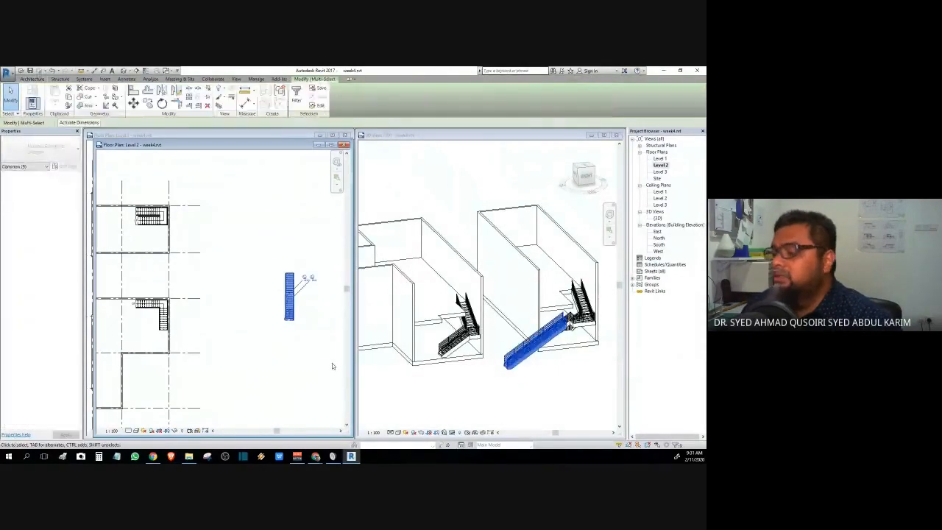
key(Delete)
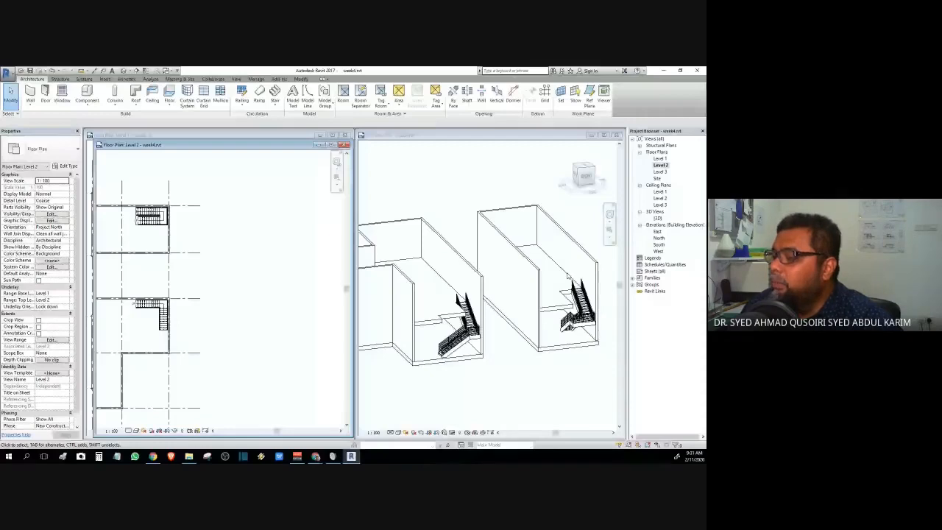
- Pan and zoom the Level 2 plan to centre the L-shaped stair's floor opening
scroll(451, 318, up, 3)
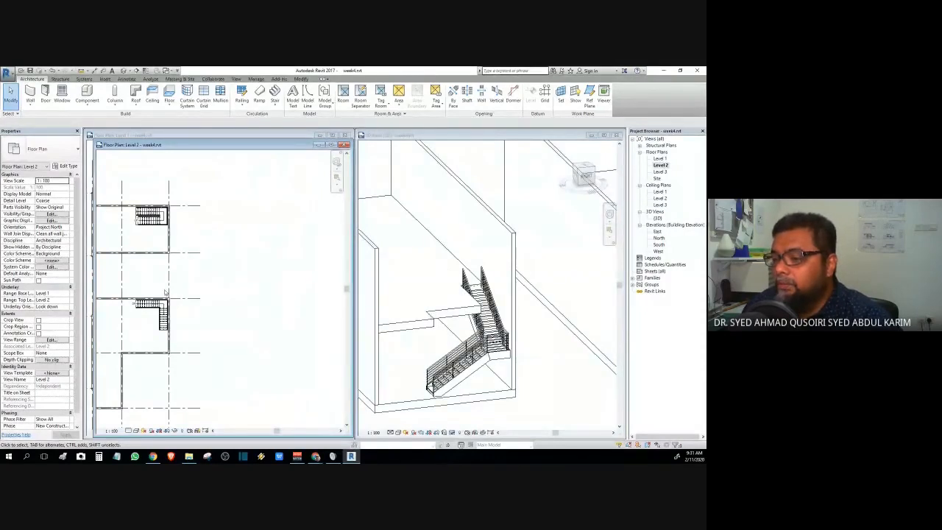
middle_drag(192, 315, 259, 312)
scroll(203, 302, up, 6)
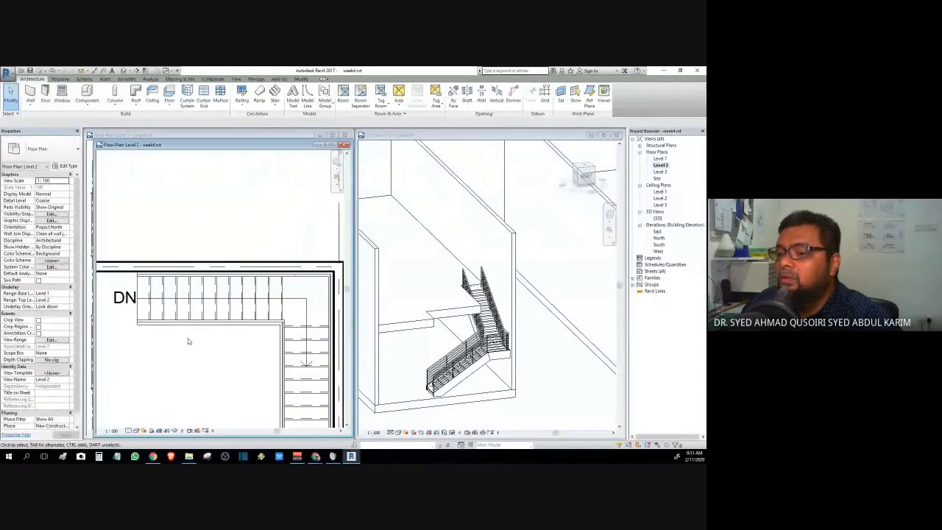
scroll(189, 351, down, 2)
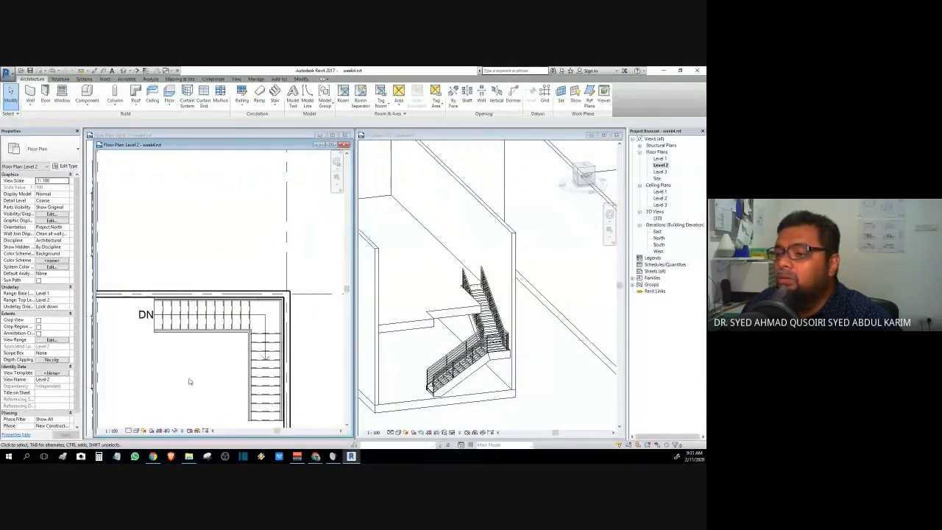
middle_drag(189, 380, 202, 325)
scroll(201, 324, up, 2)
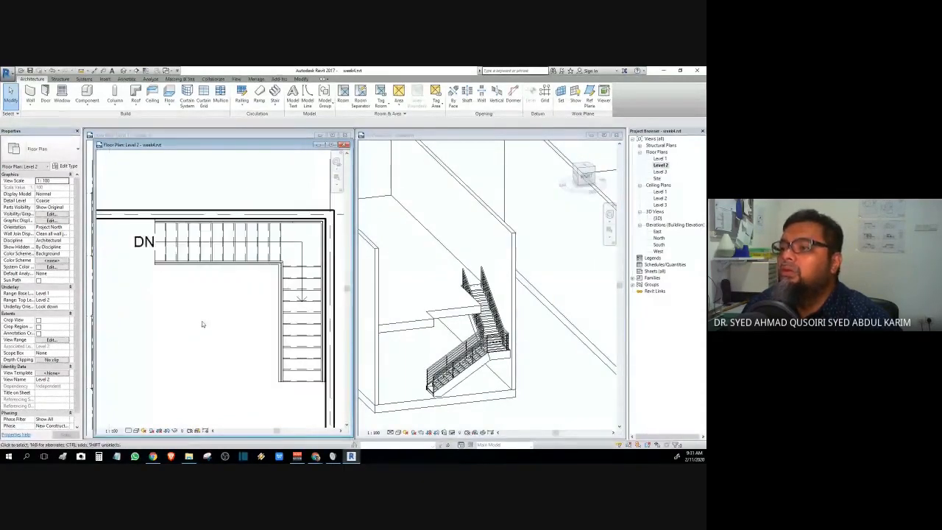
- Sketch a 900mm Pipe railing path along both opening edges beside the L-shaped stair and finish it
click(245, 107)
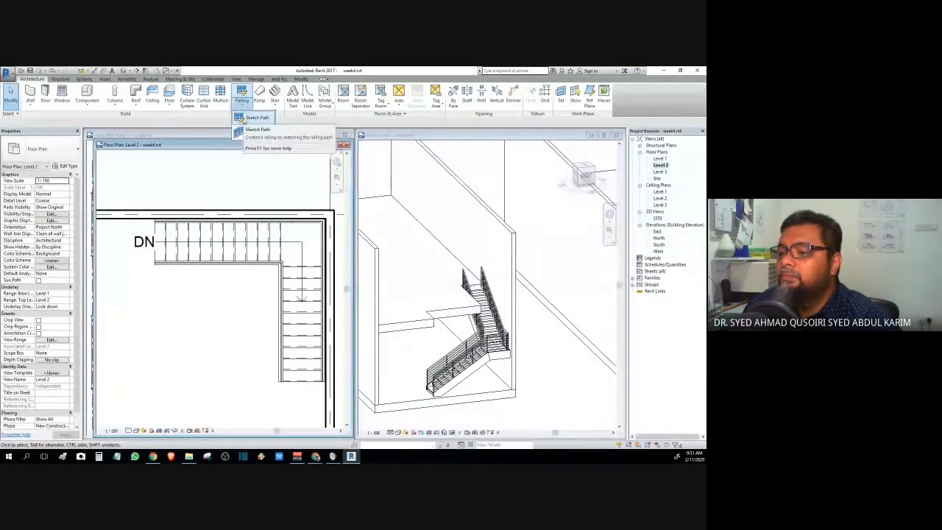
click(244, 118)
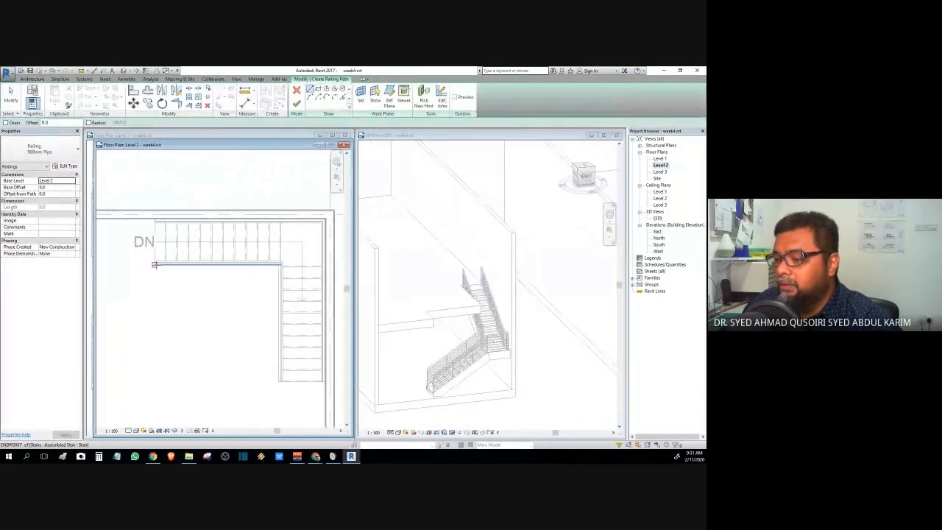
click(155, 264)
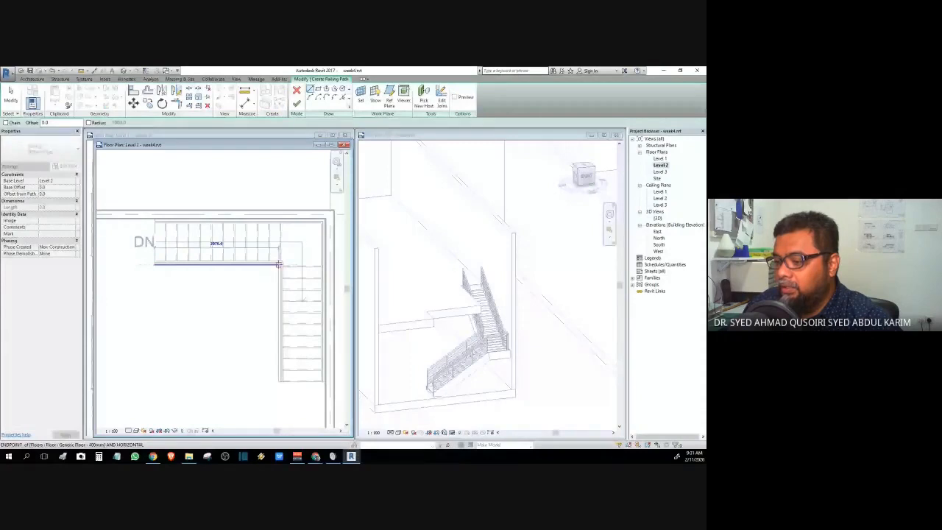
click(279, 264)
click(279, 381)
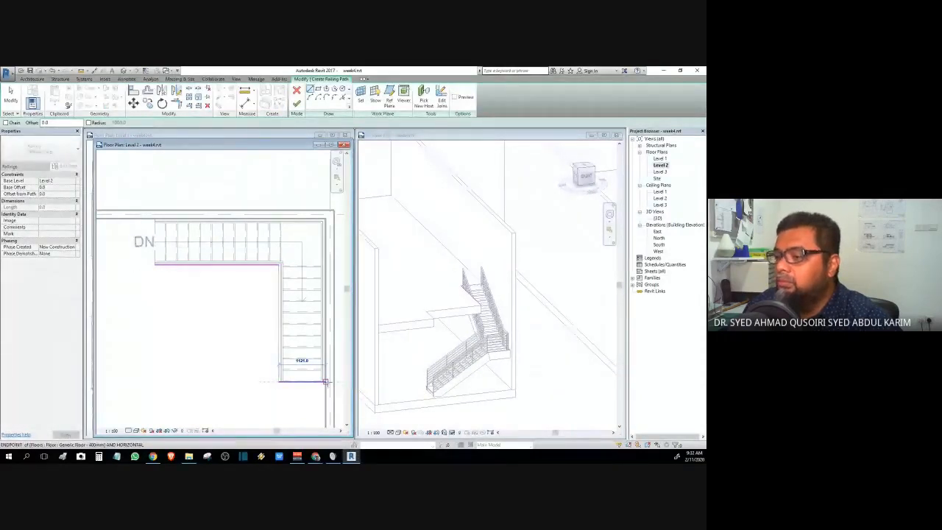
click(325, 381)
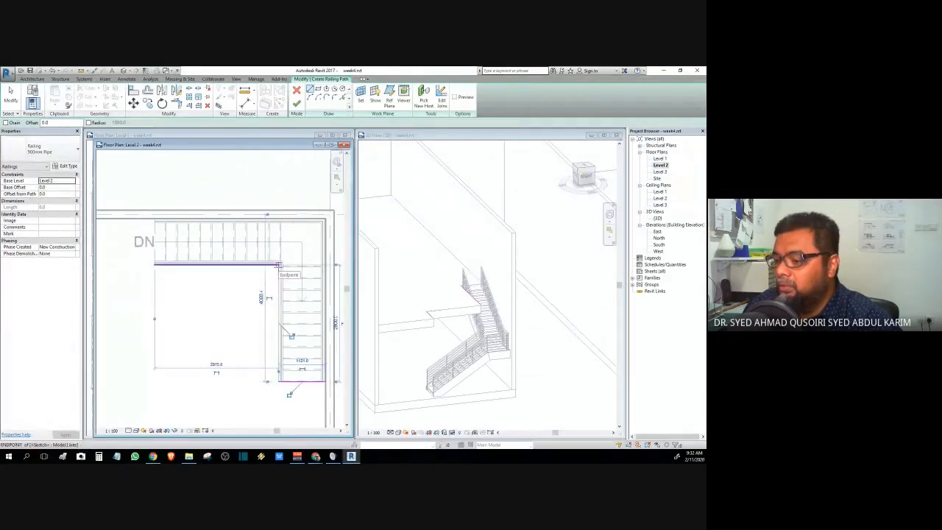
click(278, 265)
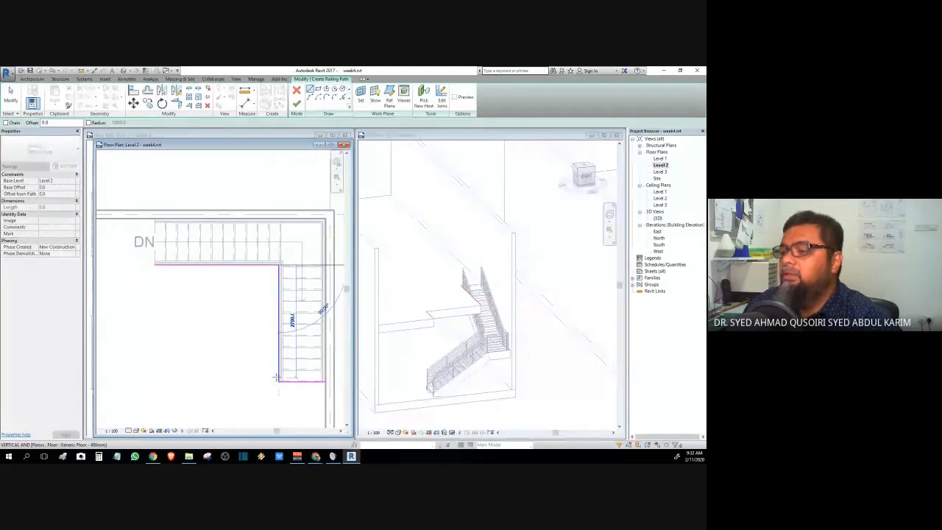
click(278, 379)
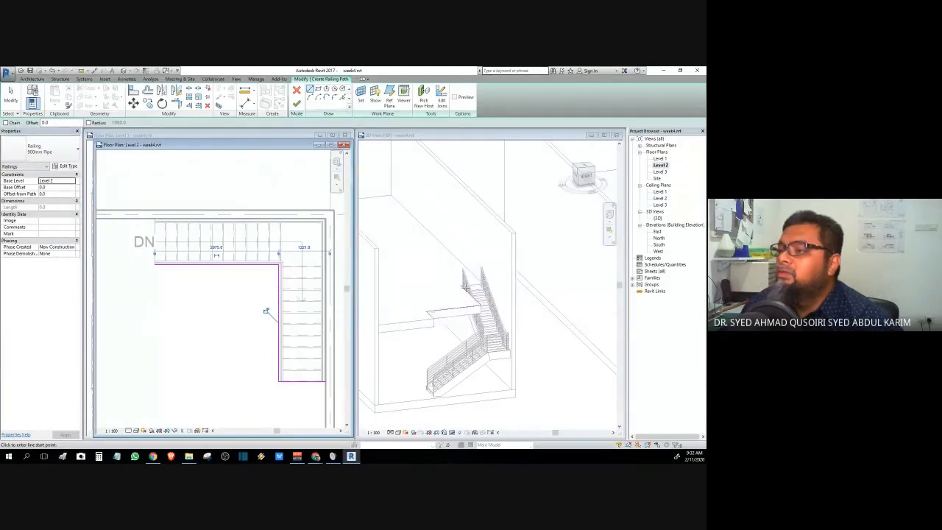
click(297, 103)
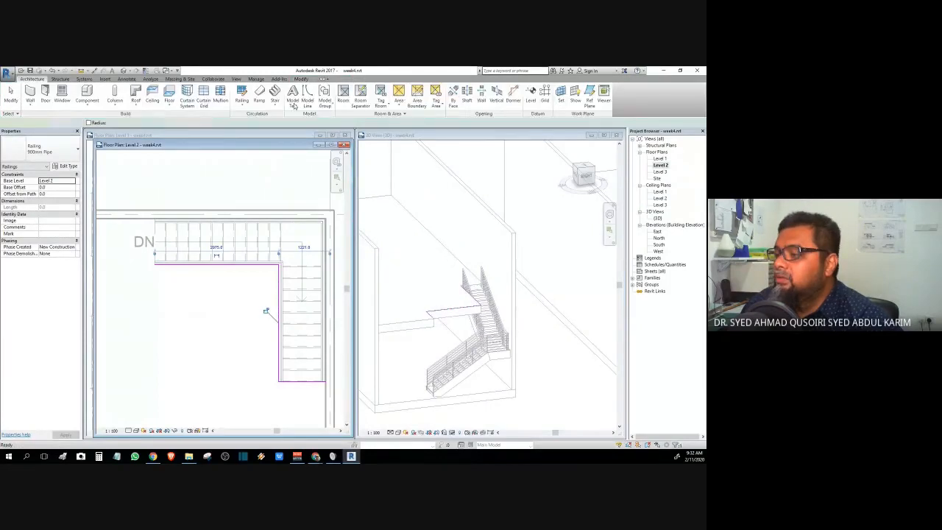
- Check the new railing from the right in 3D, then pan the Level 2 plan to the U-shaped stair
click(191, 368)
click(585, 184)
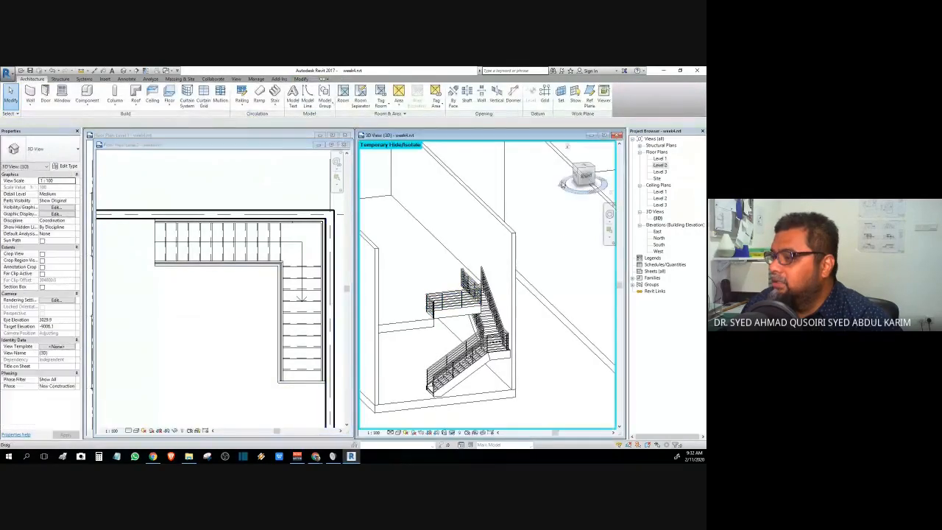
click(585, 180)
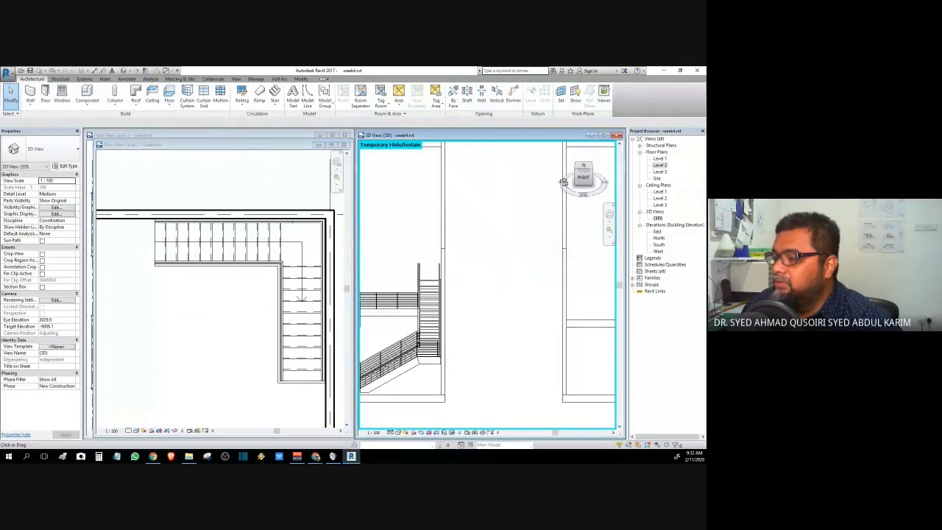
drag(559, 182, 398, 256)
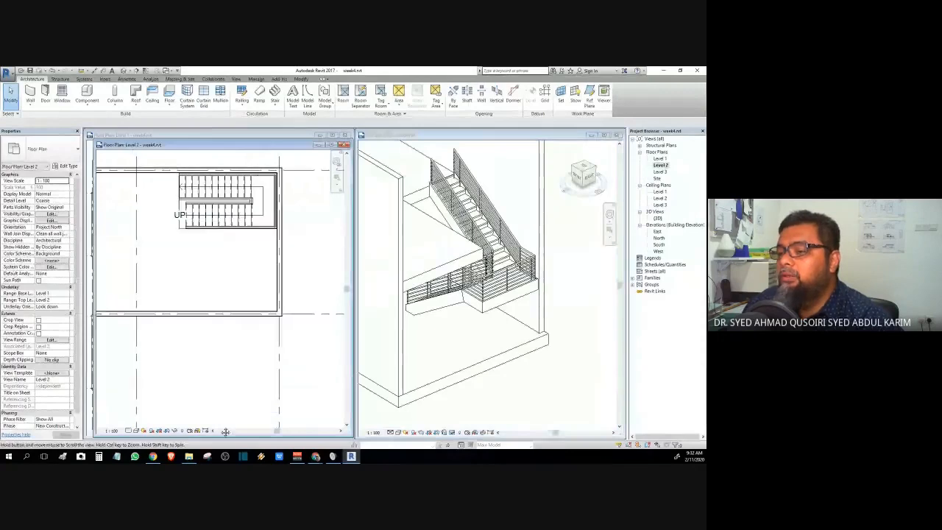
scroll(170, 242, up, 3)
middle_drag(170, 242, 179, 324)
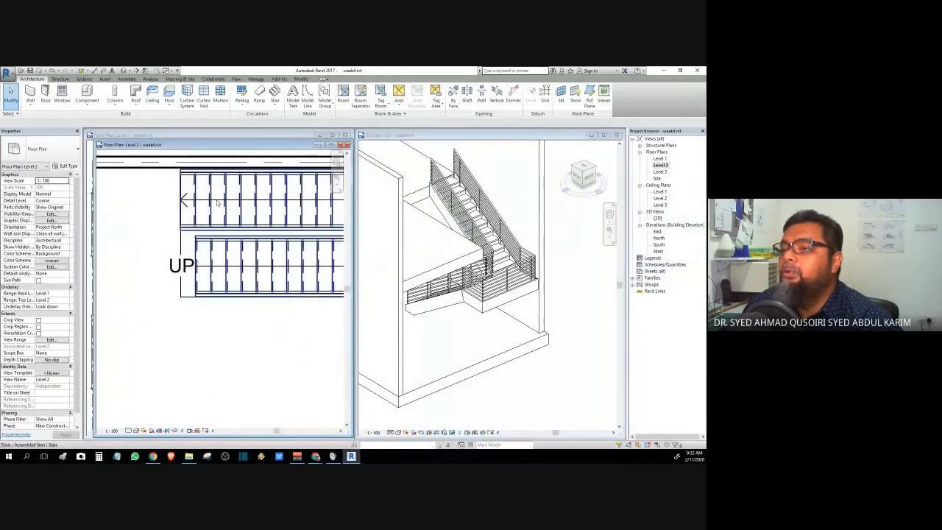
- Sketch a 900mm Pipe railing from the U-shaped stair's end along the opening edge to the far wall
click(246, 102)
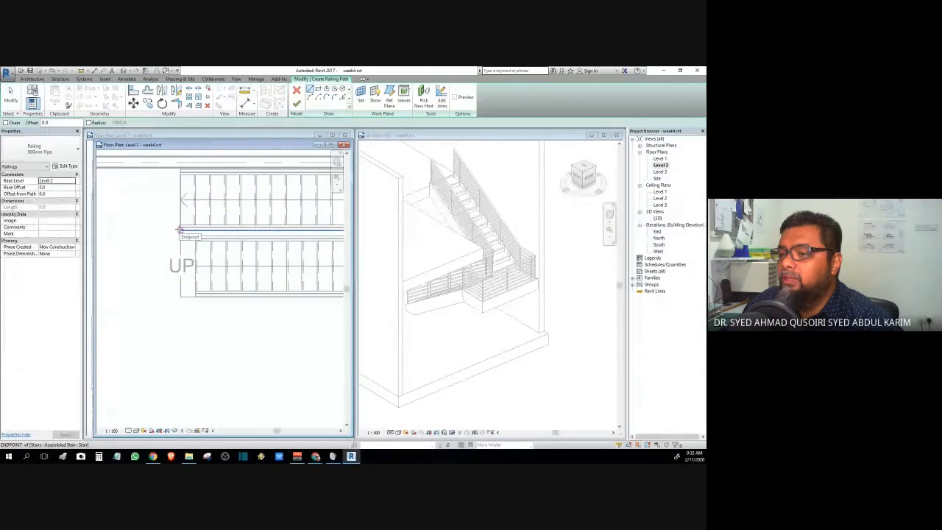
click(180, 231)
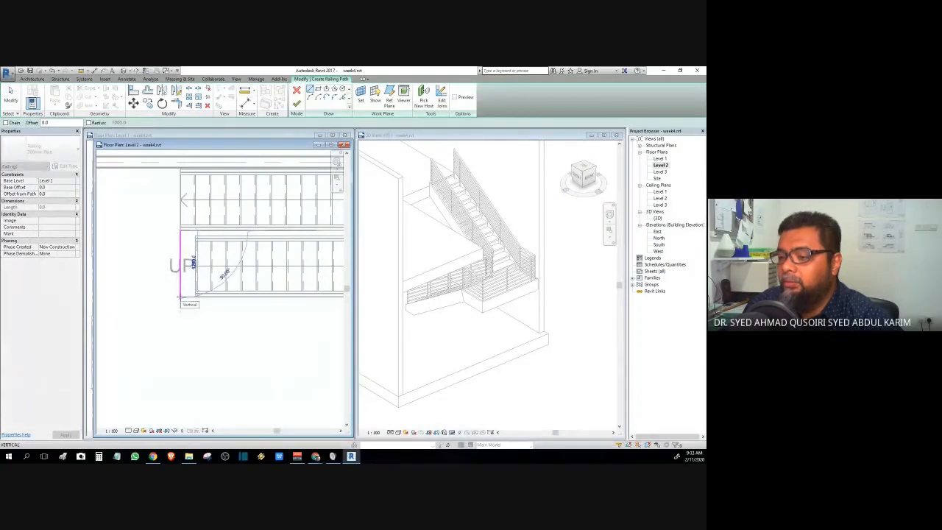
scroll(179, 297, down, 2)
scroll(179, 297, up, 3)
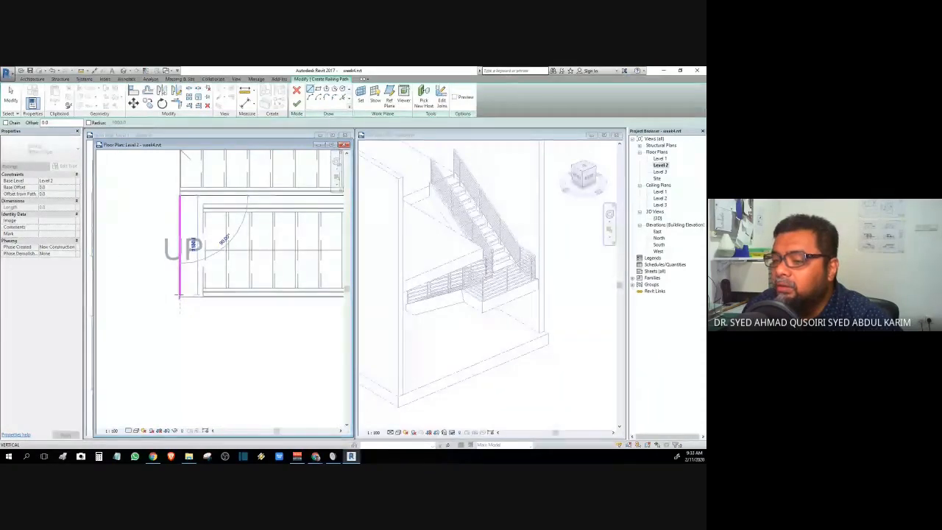
scroll(179, 297, up, 3)
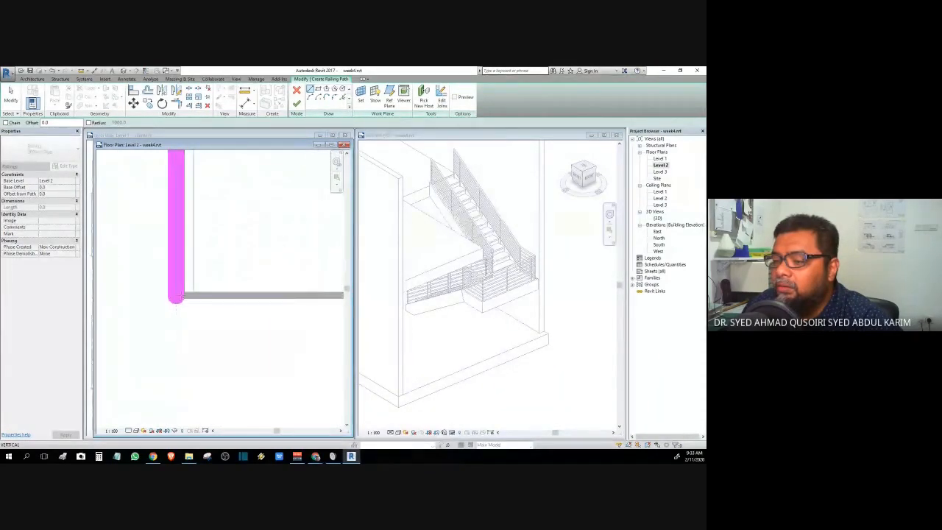
click(176, 300)
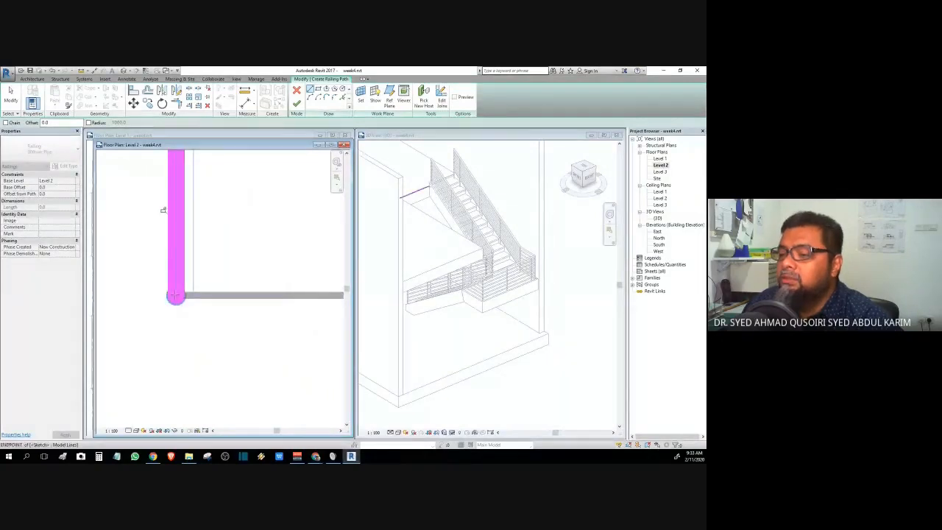
scroll(184, 302, down, 3)
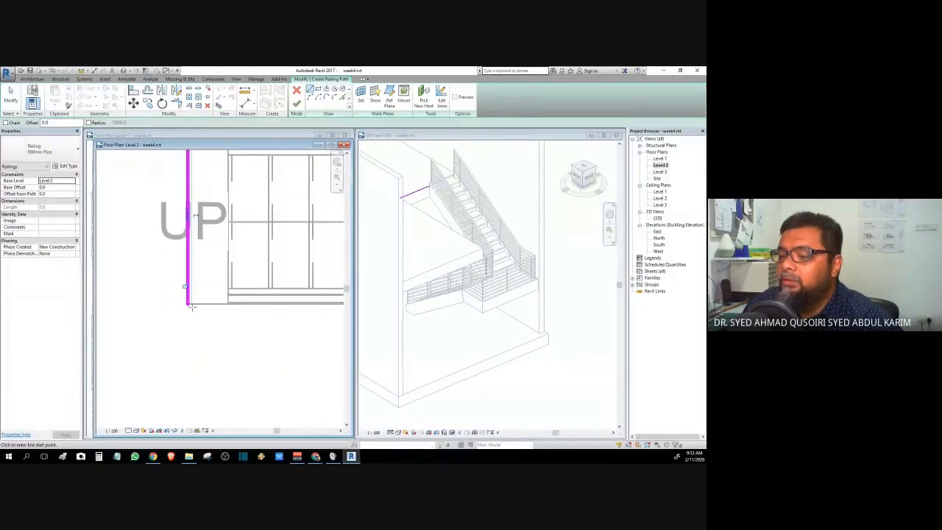
scroll(237, 324, down, 2)
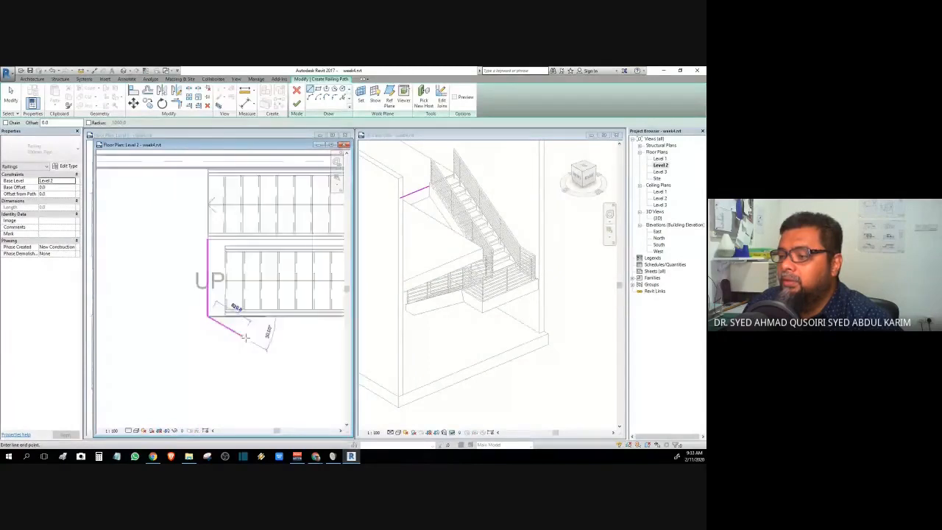
middle_drag(235, 318, 99, 342)
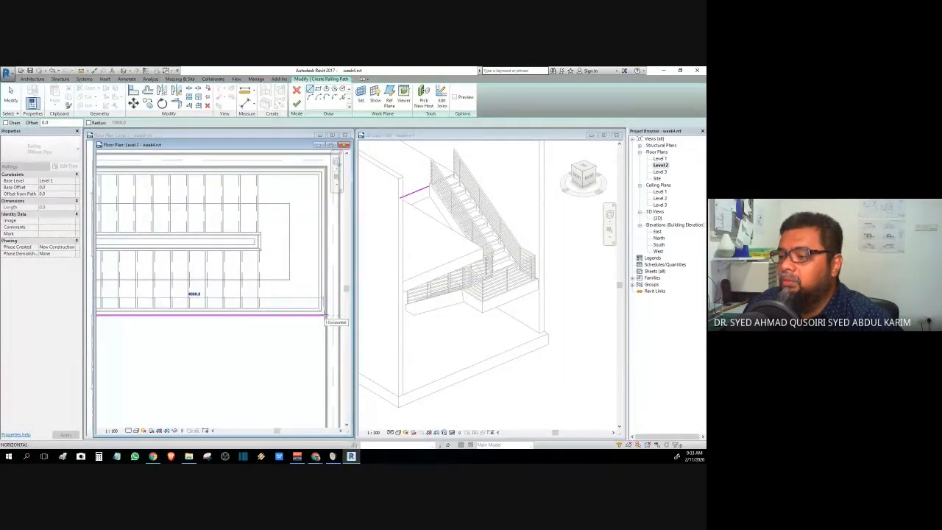
click(326, 315)
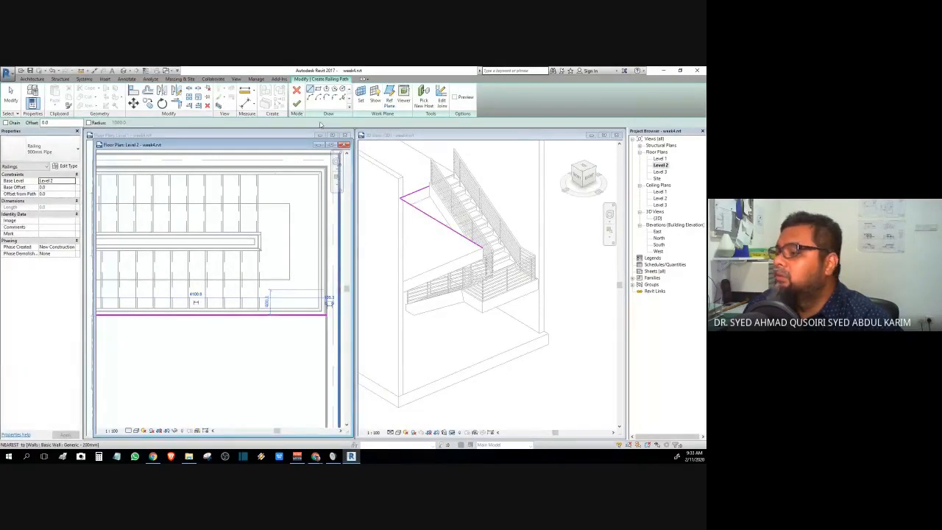
click(297, 104)
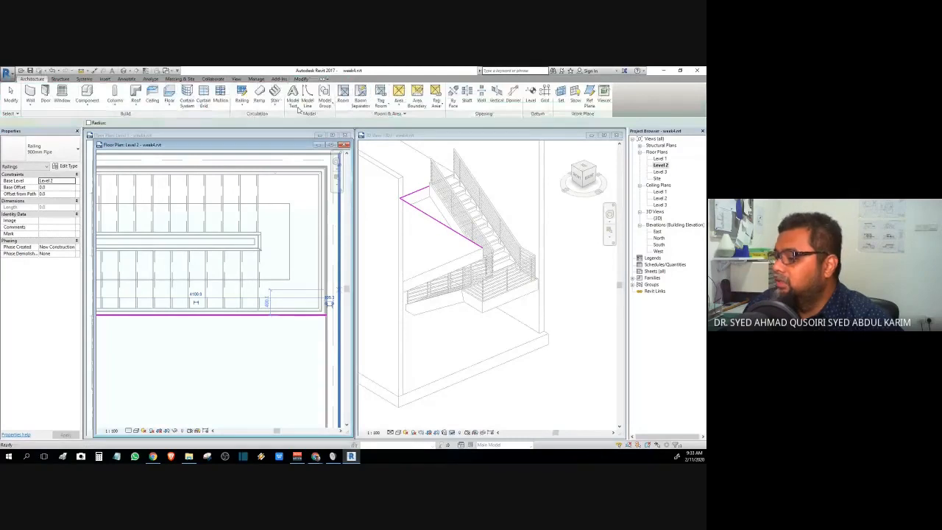
- Orbit toward the new railing and review the available railing types
drag(585, 177, 533, 197)
click(42, 153)
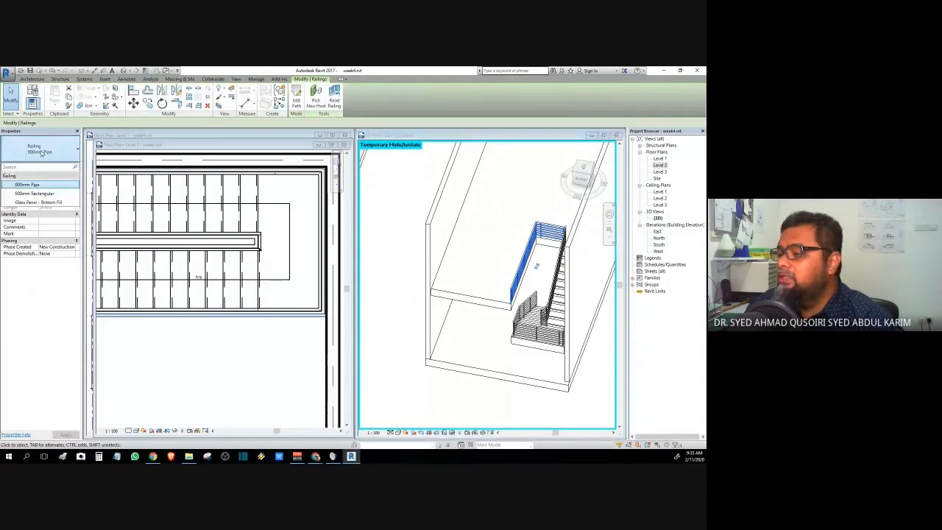
click(42, 153)
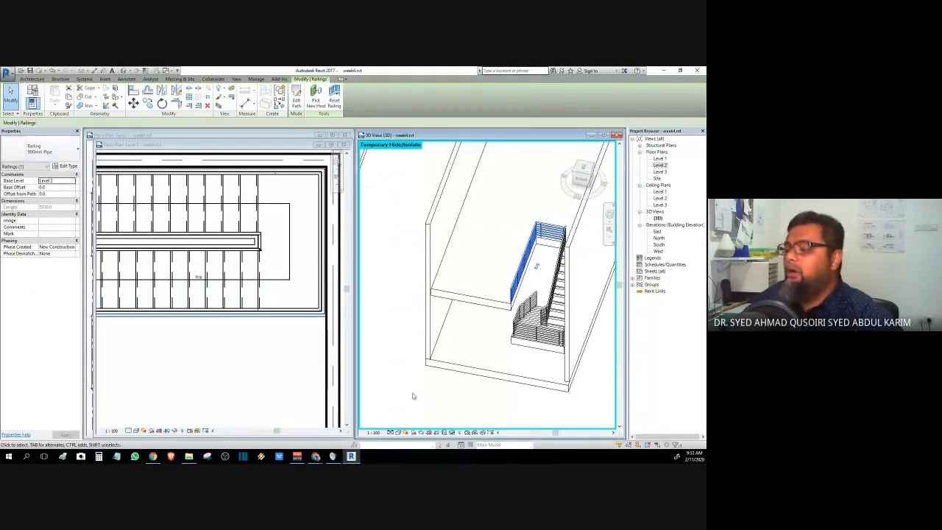
click(413, 396)
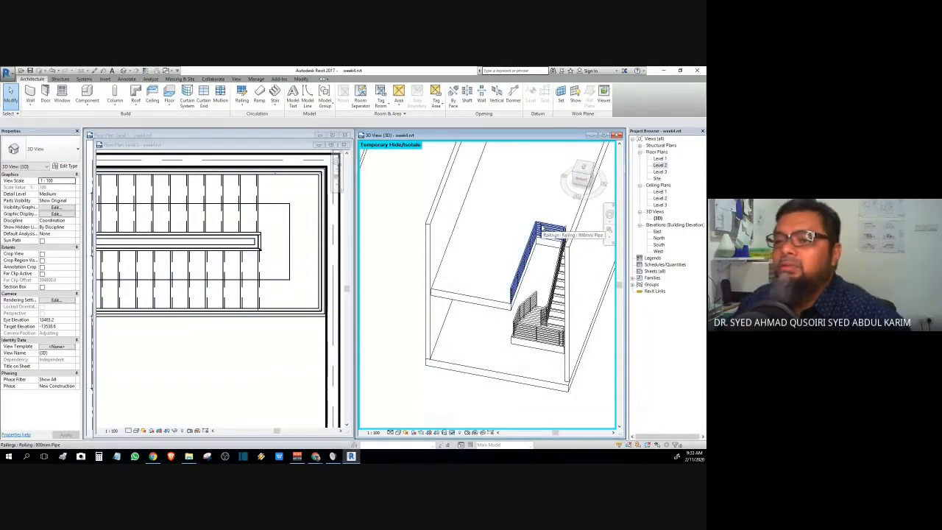
- Change the new railing's type to Glass Panel - Bottom Fill and deselect it
click(539, 229)
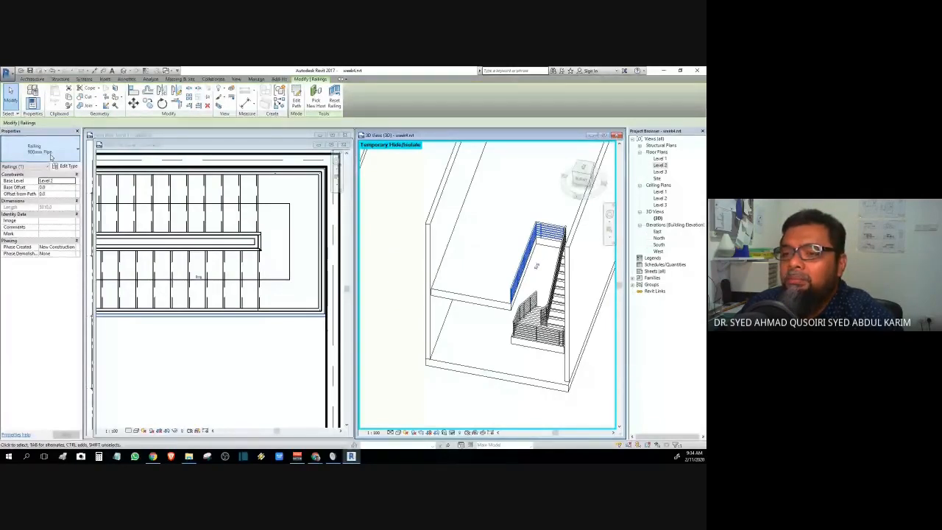
click(51, 155)
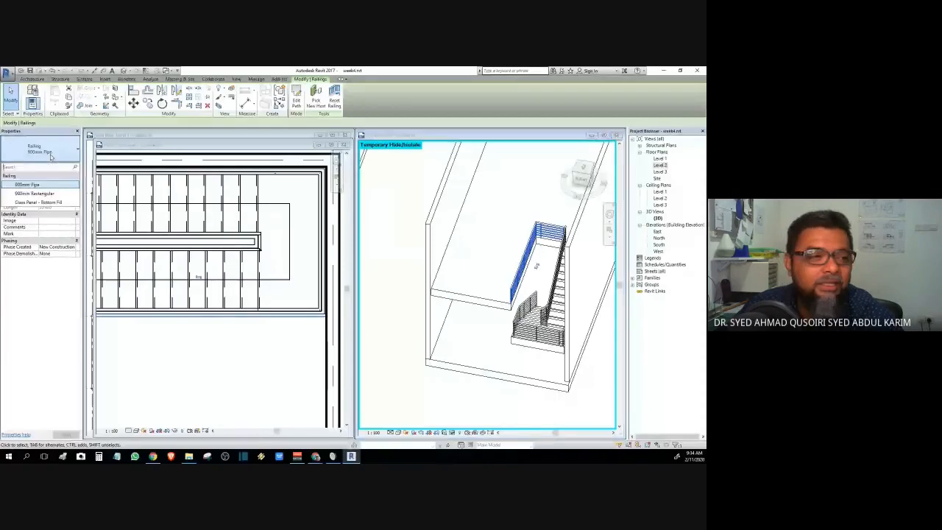
click(29, 202)
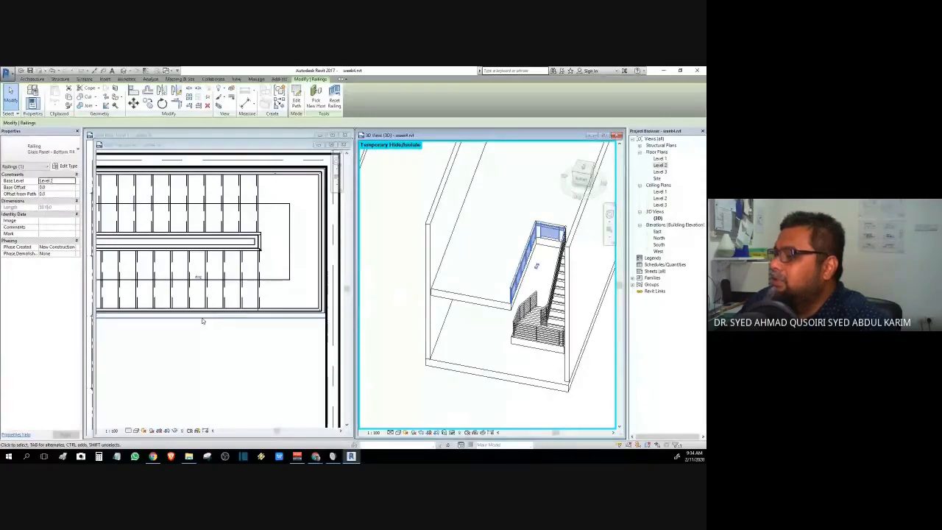
key(Escape)
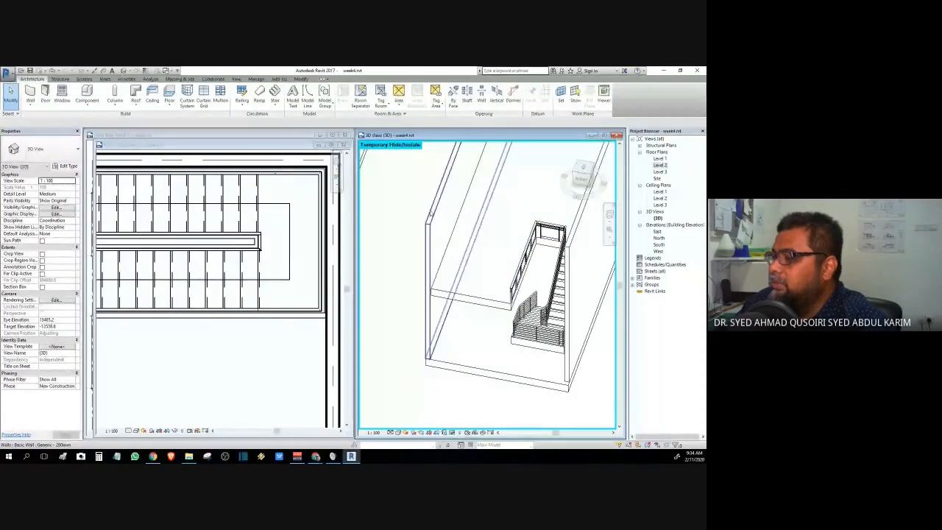
- Temporarily hide the wall in front of the stair in the 3D view
click(433, 220)
click(452, 432)
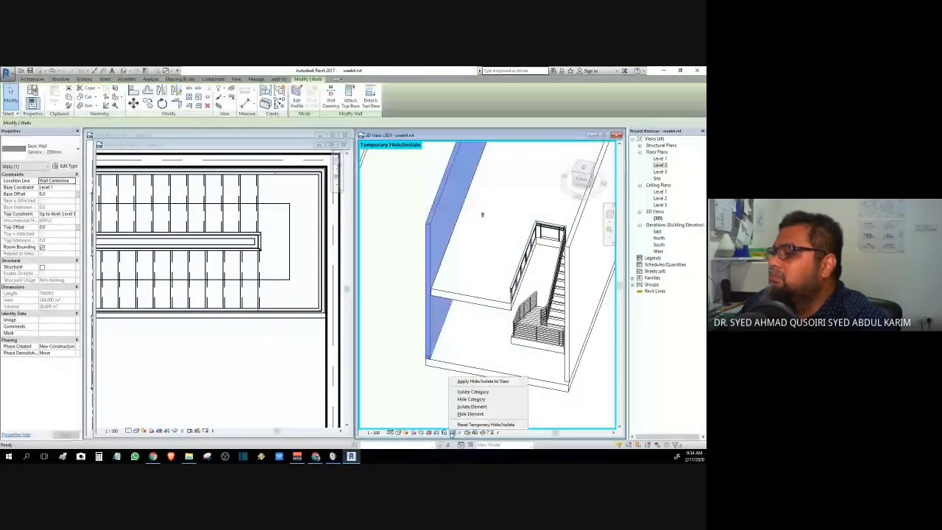
click(470, 414)
- Change the inner stair railing's type to Glass Panel - Bottom Fill
middle_drag(517, 320, 563, 260)
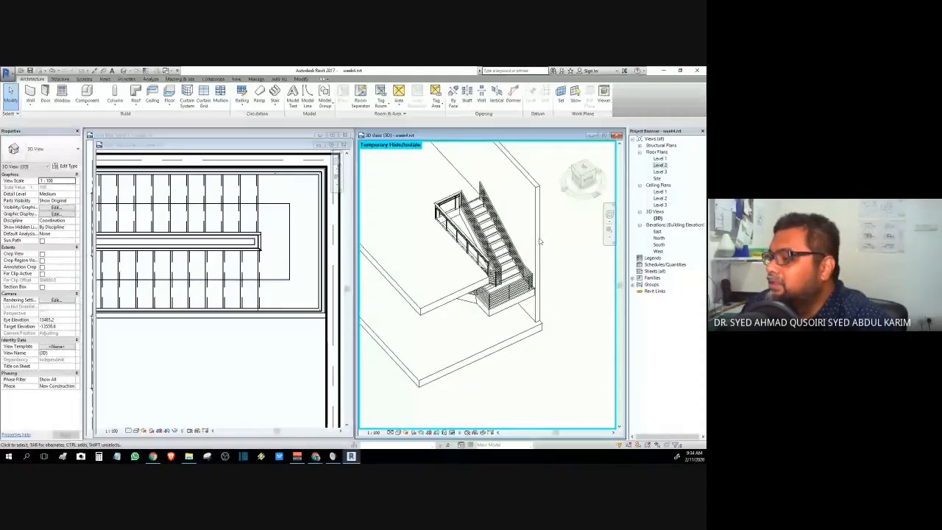
scroll(508, 221, up, 2)
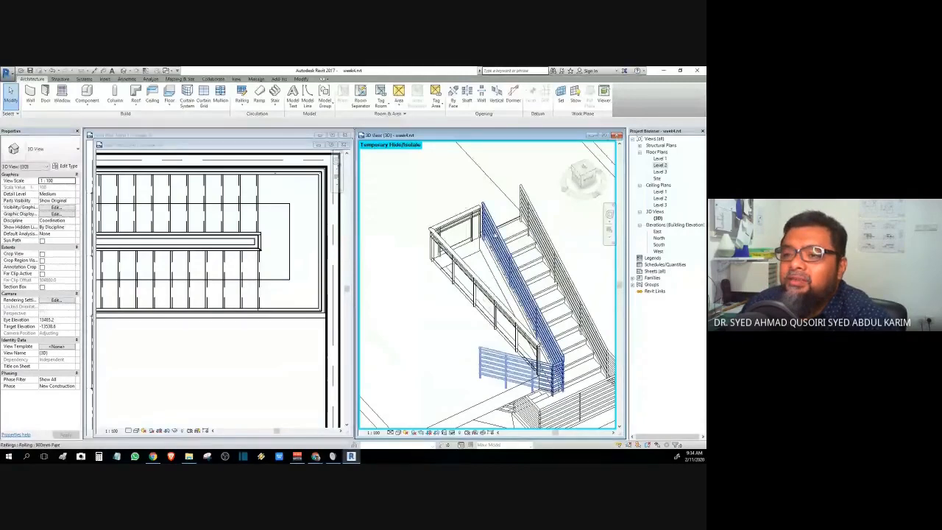
click(493, 232)
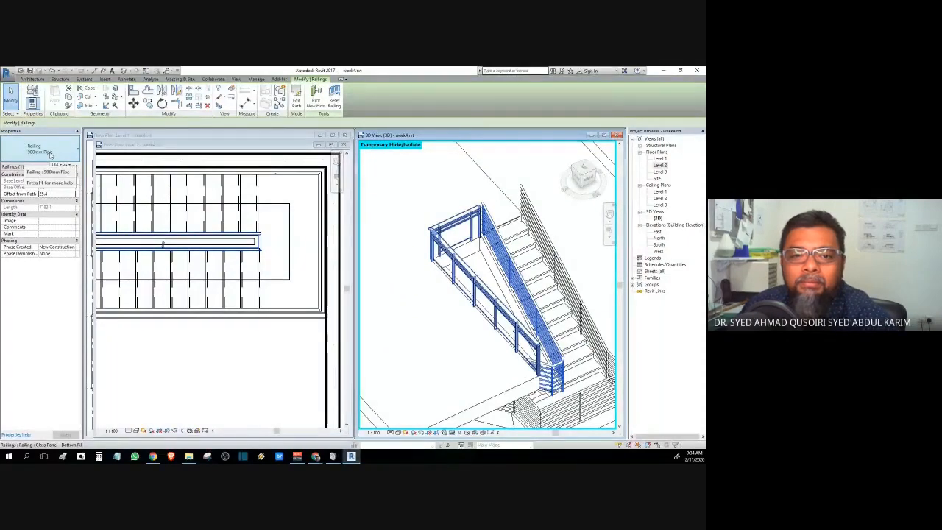
click(50, 153)
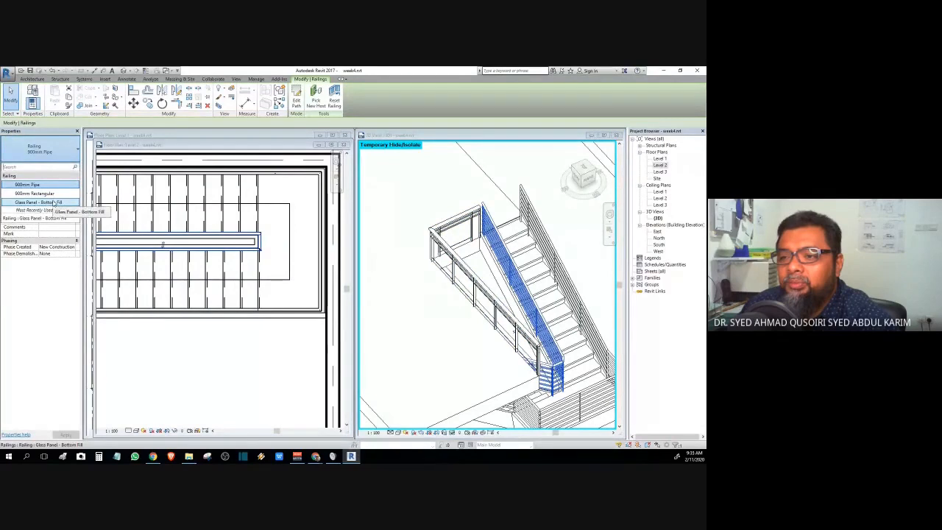
click(54, 203)
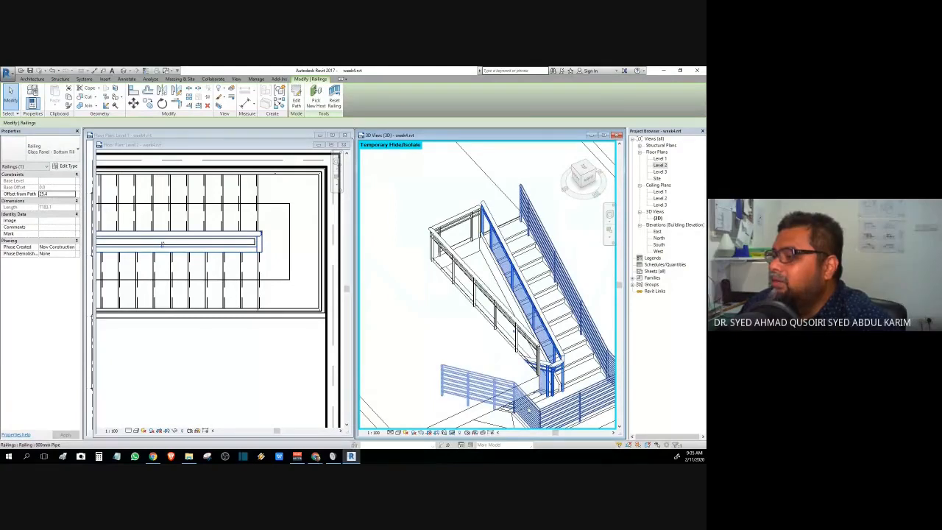
shift+middle_drag(526, 401, 497, 302)
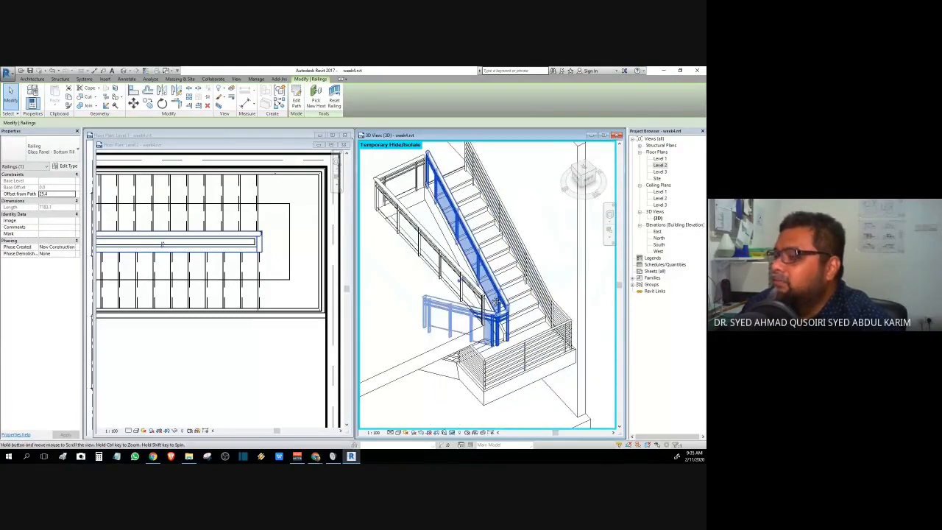
middle_drag(496, 302, 471, 295)
key(Escape)
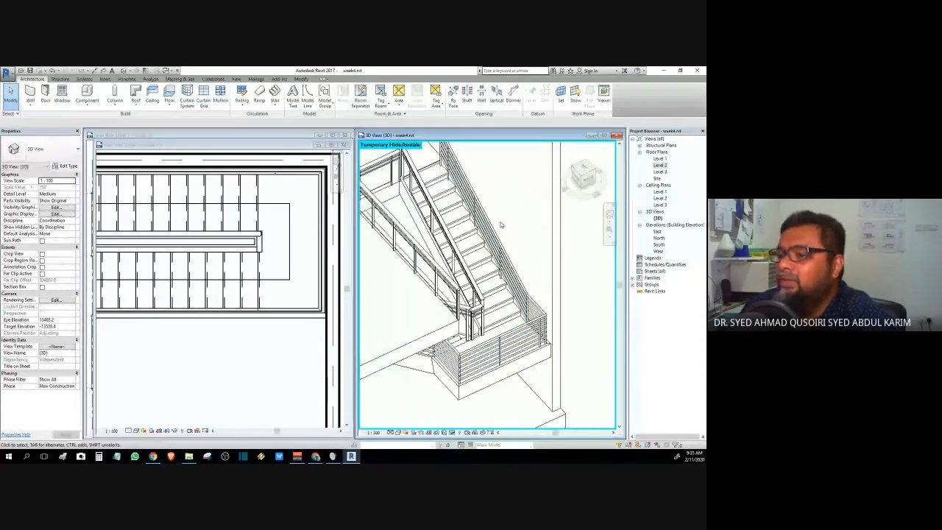
- In the Level 2 plan, delete the top and right segments of the opening railing's path
click(307, 205)
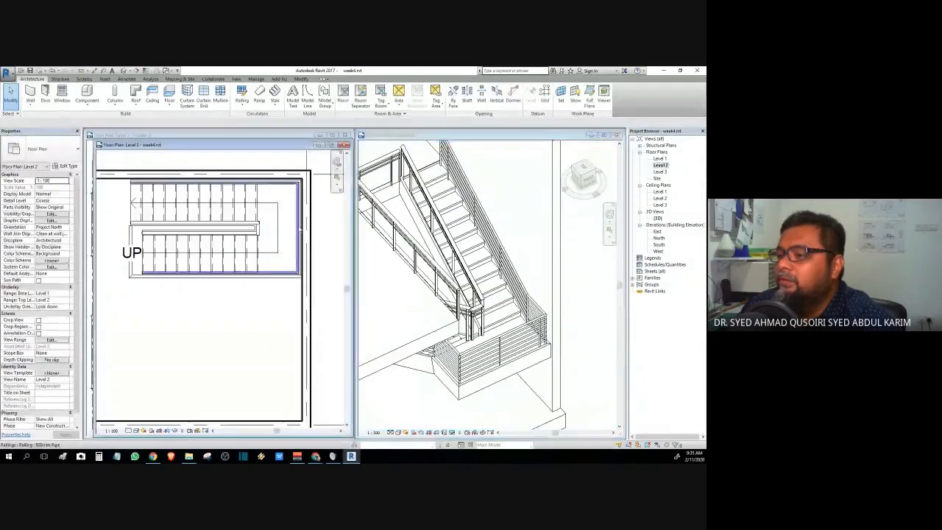
click(250, 190)
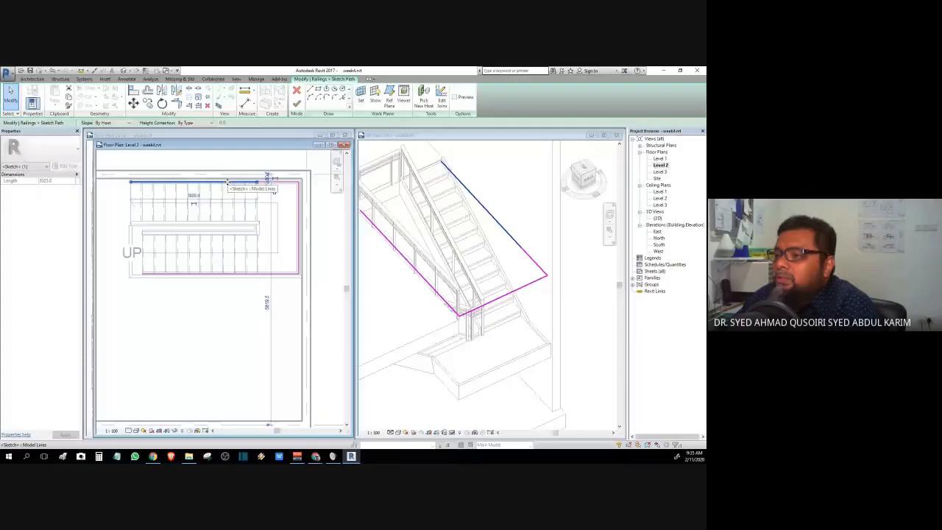
key(Delete)
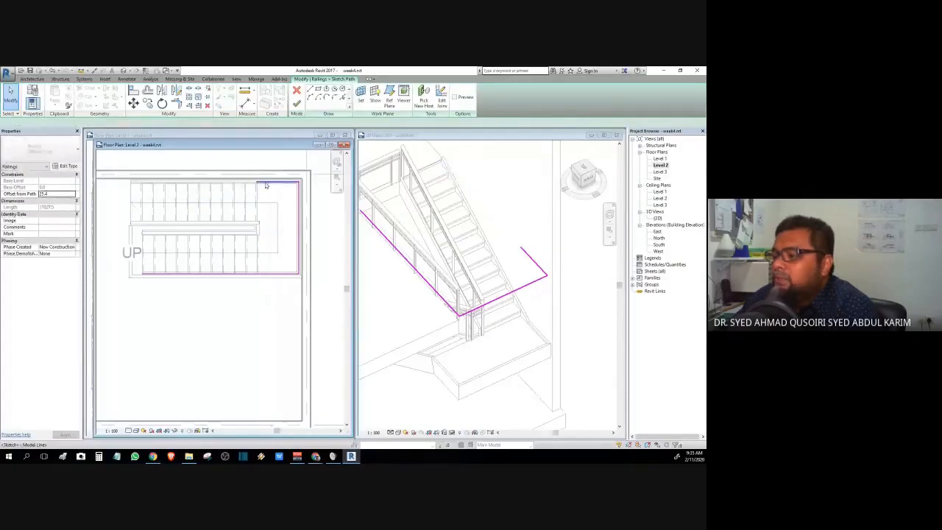
click(267, 184)
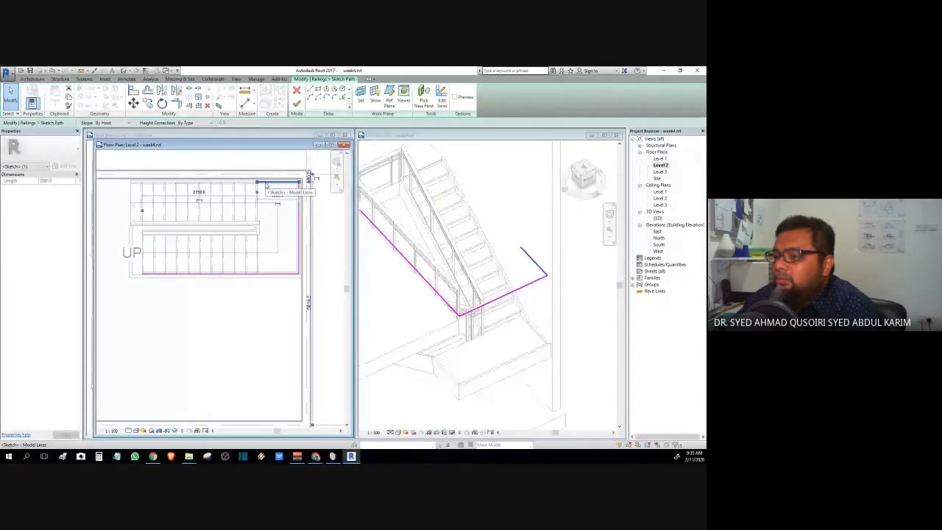
key(Delete)
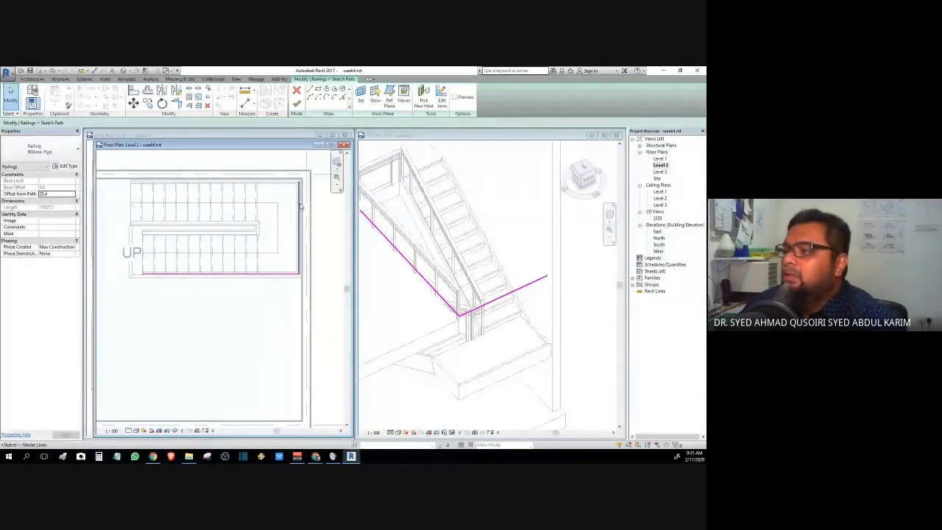
click(299, 212)
key(Delete)
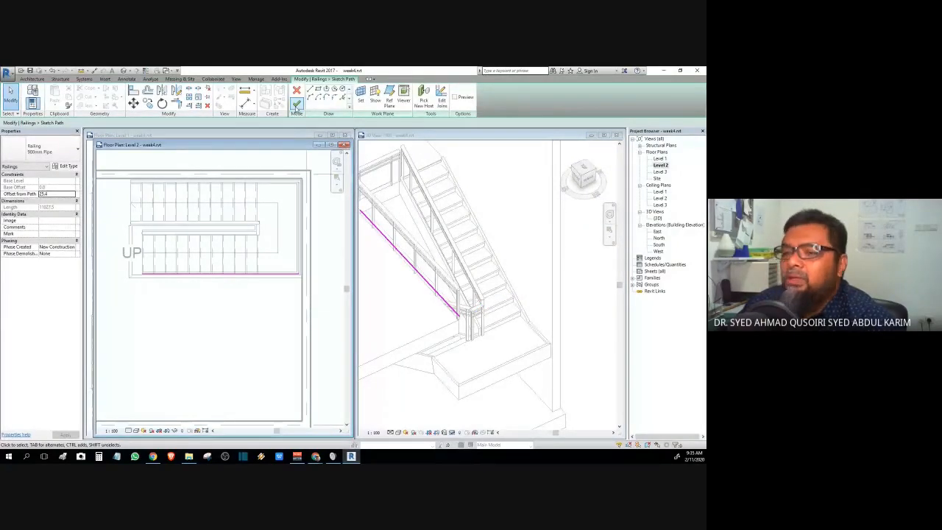
click(296, 104)
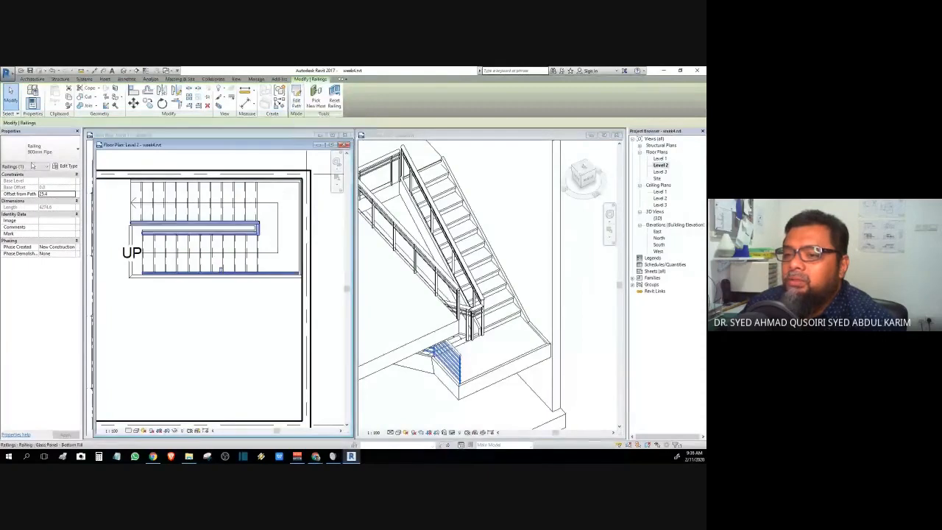
- Orbit the 3D view around the second stair to inspect its railings
click(506, 198)
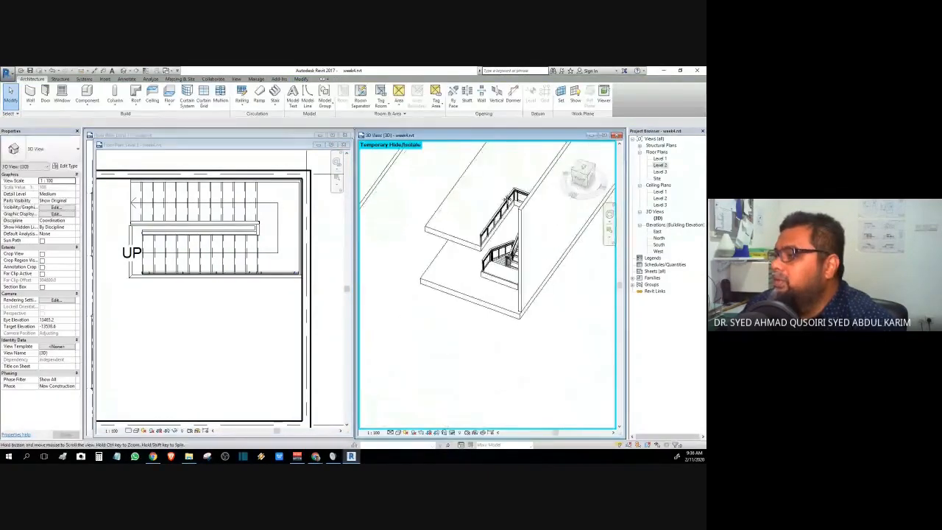
scroll(489, 224, up, 4)
shift+middle_drag(489, 223, 546, 238)
scroll(546, 238, down, 3)
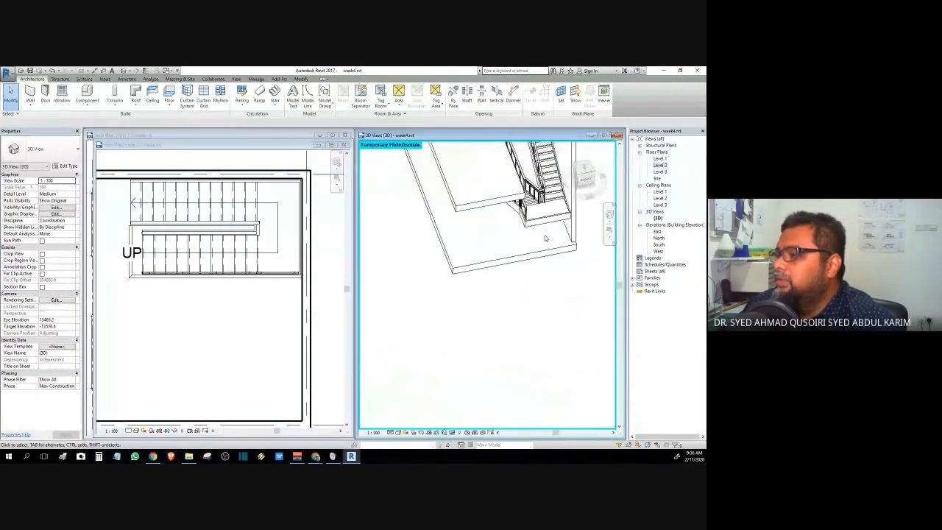
shift+middle_drag(420, 284, 576, 229)
shift+middle_drag(448, 261, 523, 373)
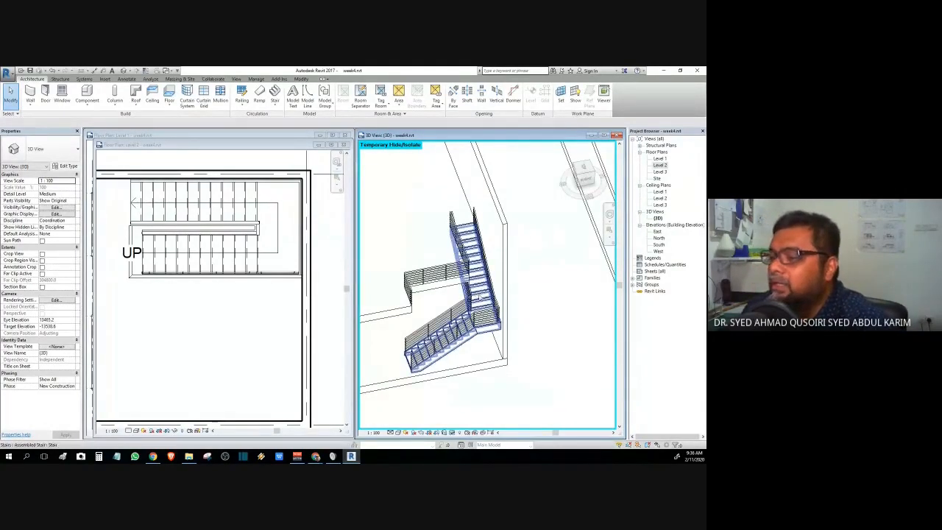
click(478, 294)
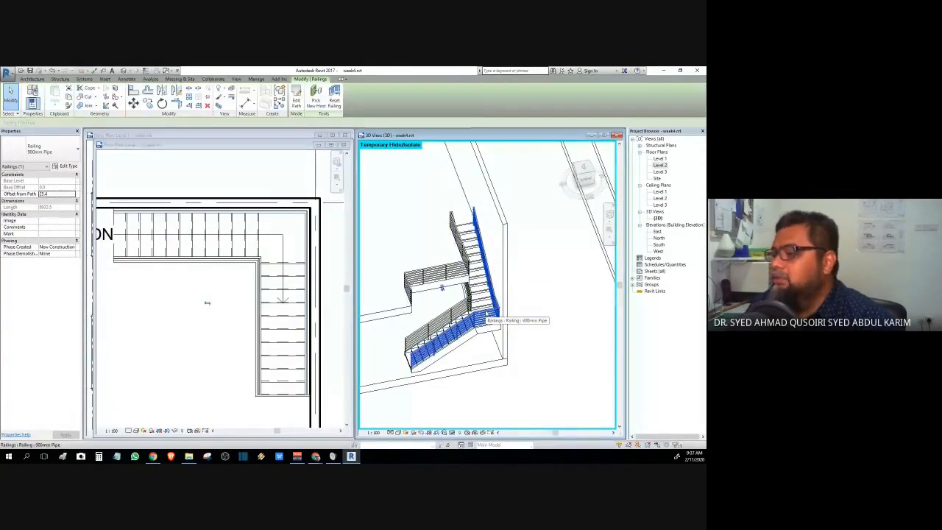
click(572, 372)
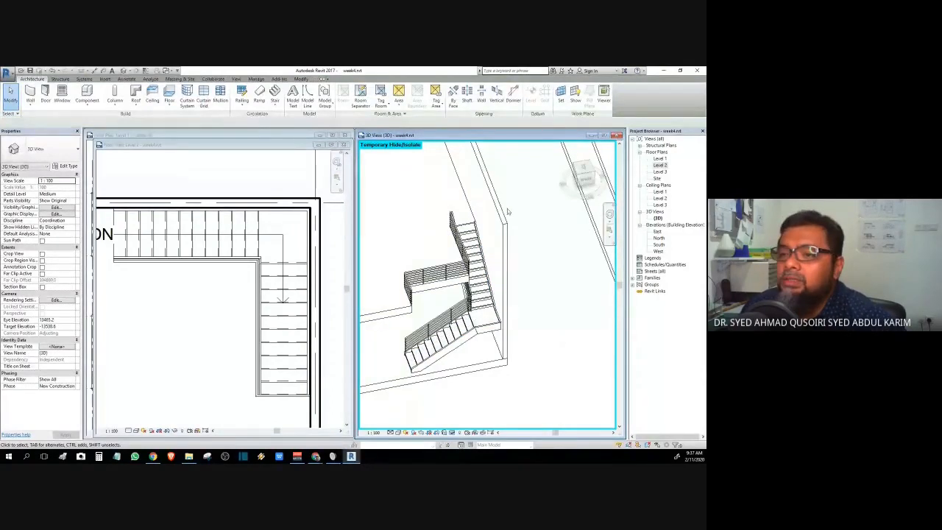
- Switch the upper landing and lower flight railings to 900mm Rectangular
click(422, 283)
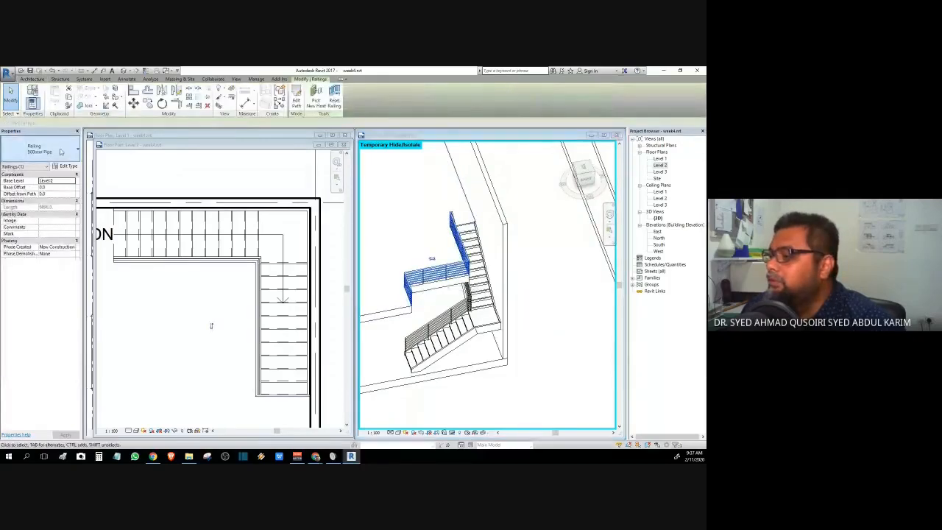
click(61, 152)
click(42, 194)
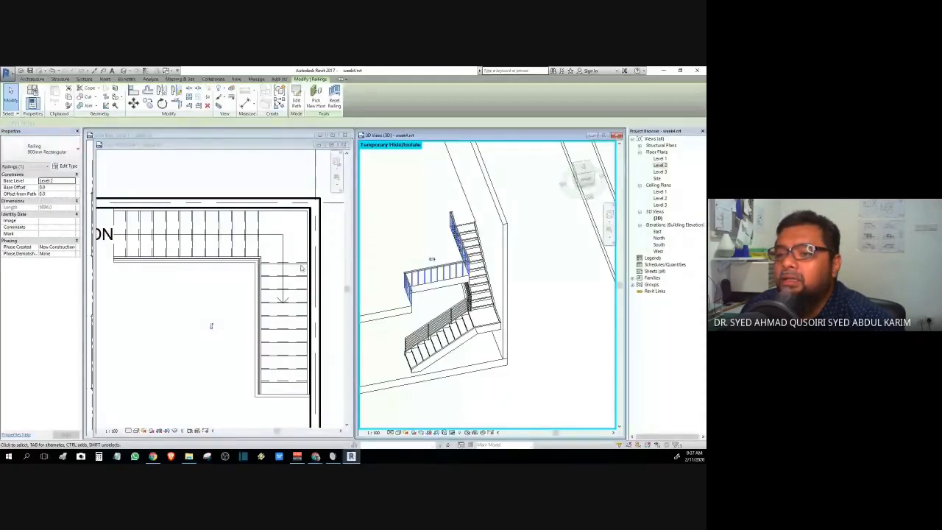
click(439, 322)
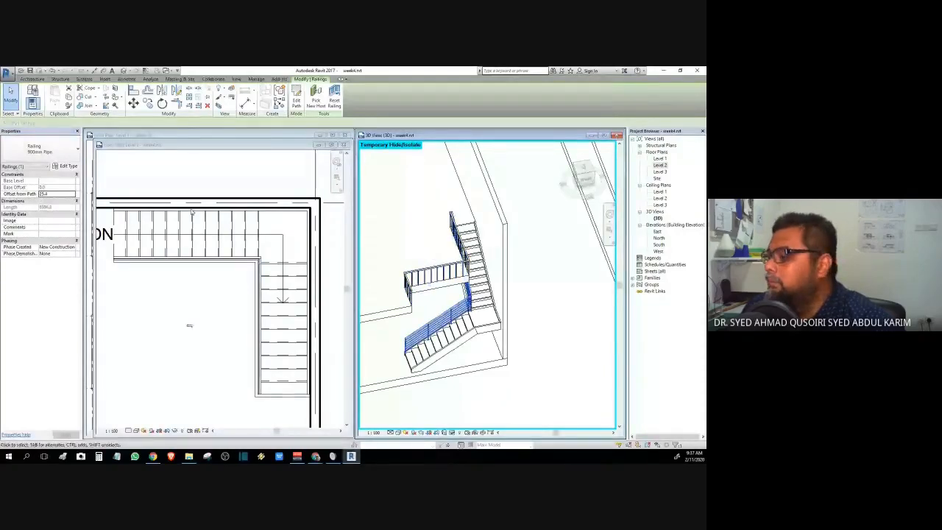
click(44, 150)
click(37, 194)
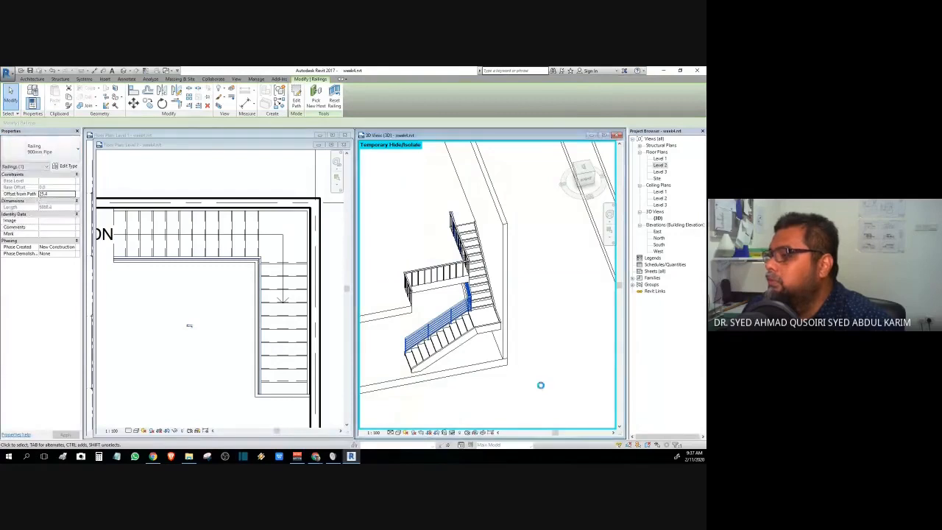
click(541, 384)
- Orbit the model to review both updated railings
click(506, 349)
shift+middle_drag(507, 350, 466, 410)
click(467, 410)
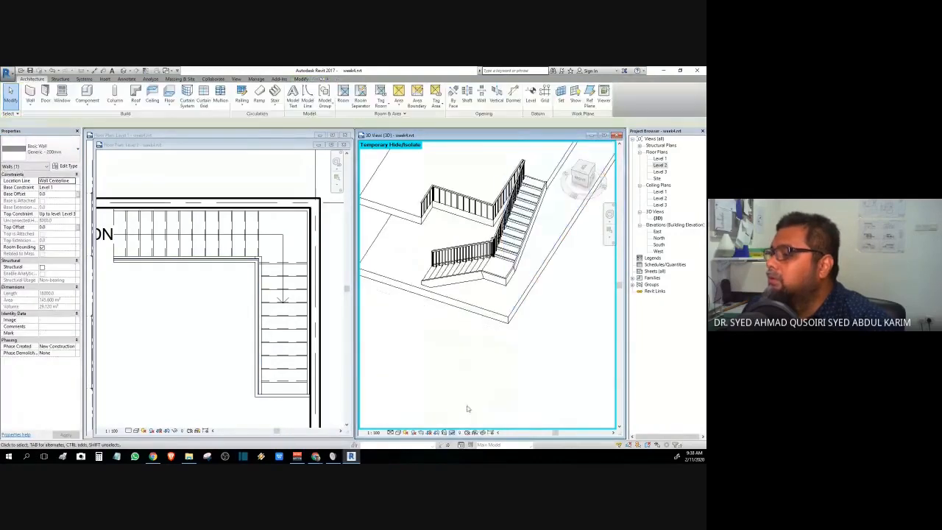
click(542, 355)
scroll(570, 290, up, 5)
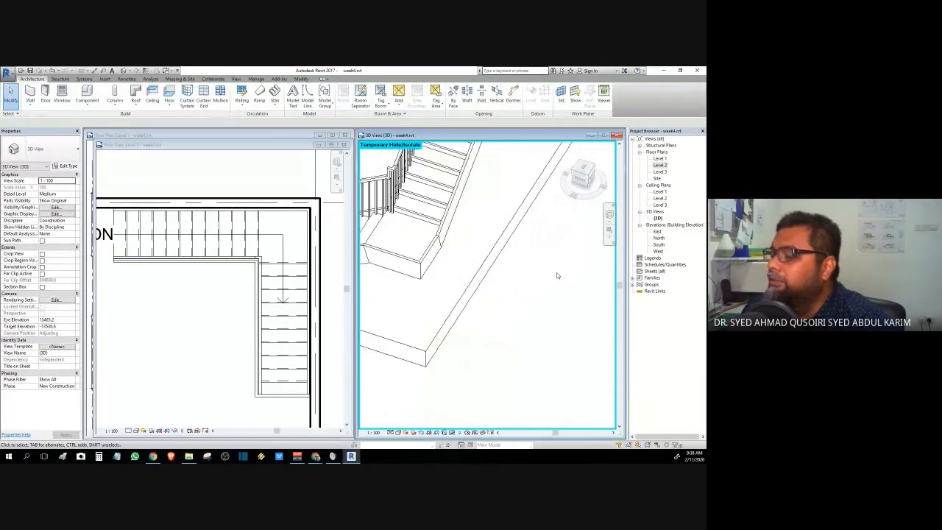
scroll(551, 272, down, 3)
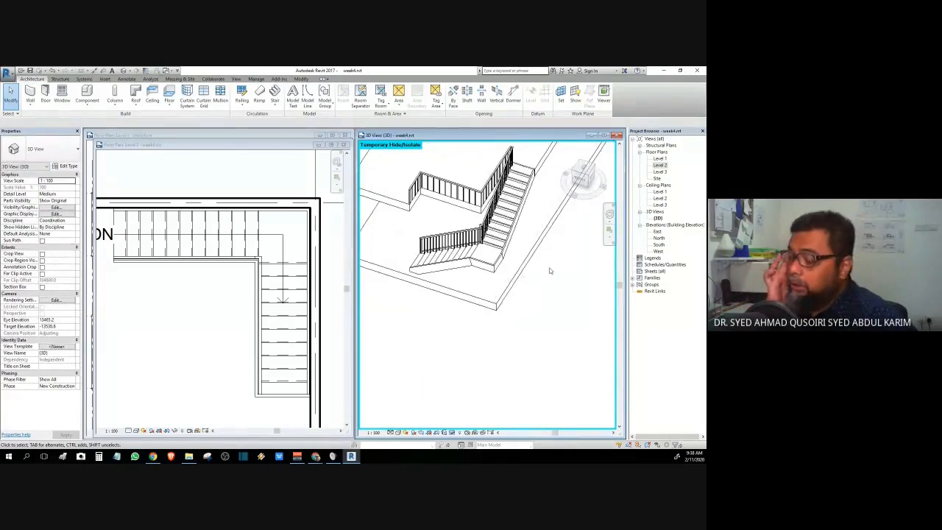